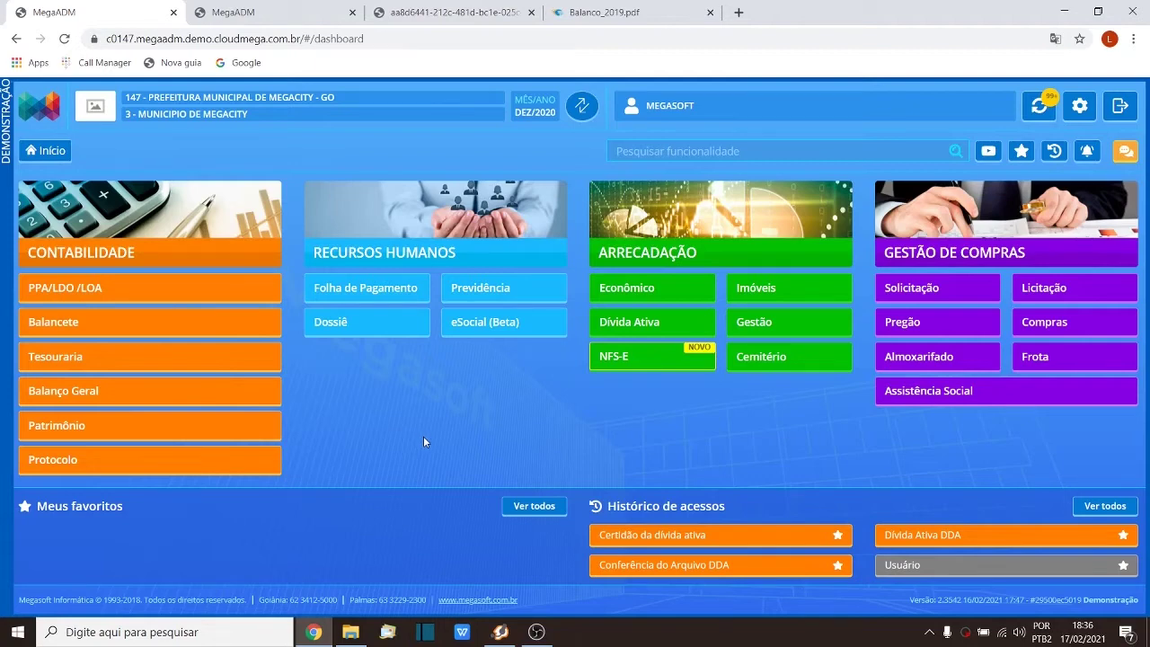
Step: Review the TCM Balanço layout PDF, highlighting the DDA detail heading and the numrInscDividaAtiva field
click(612, 13)
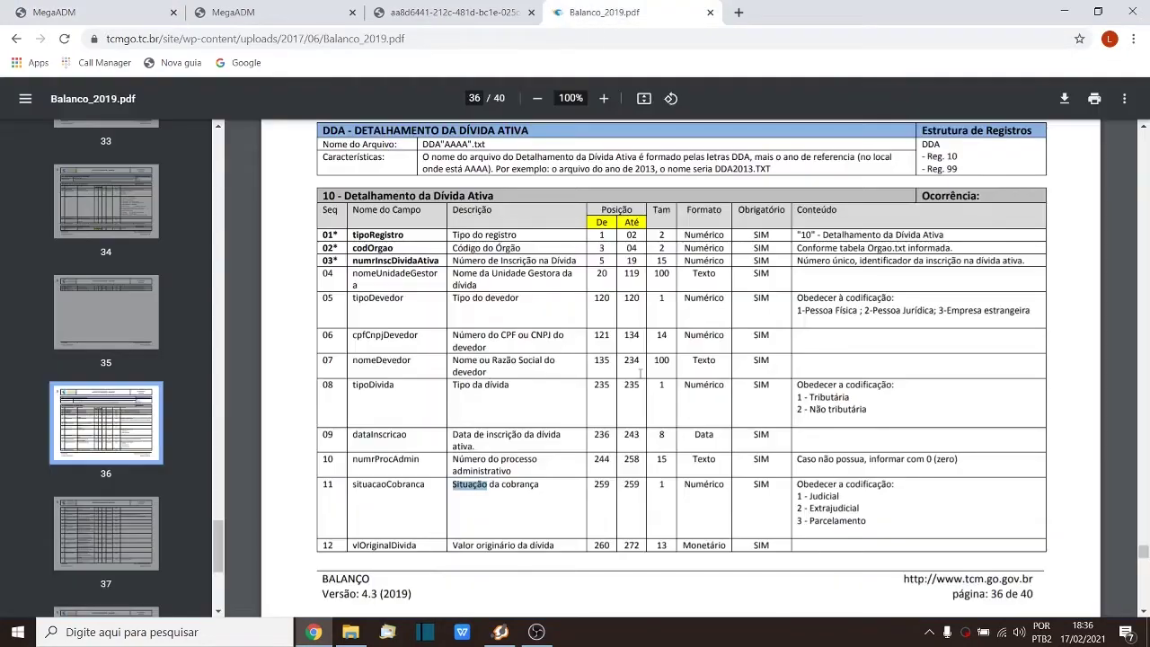
scroll(641, 373, up, 1)
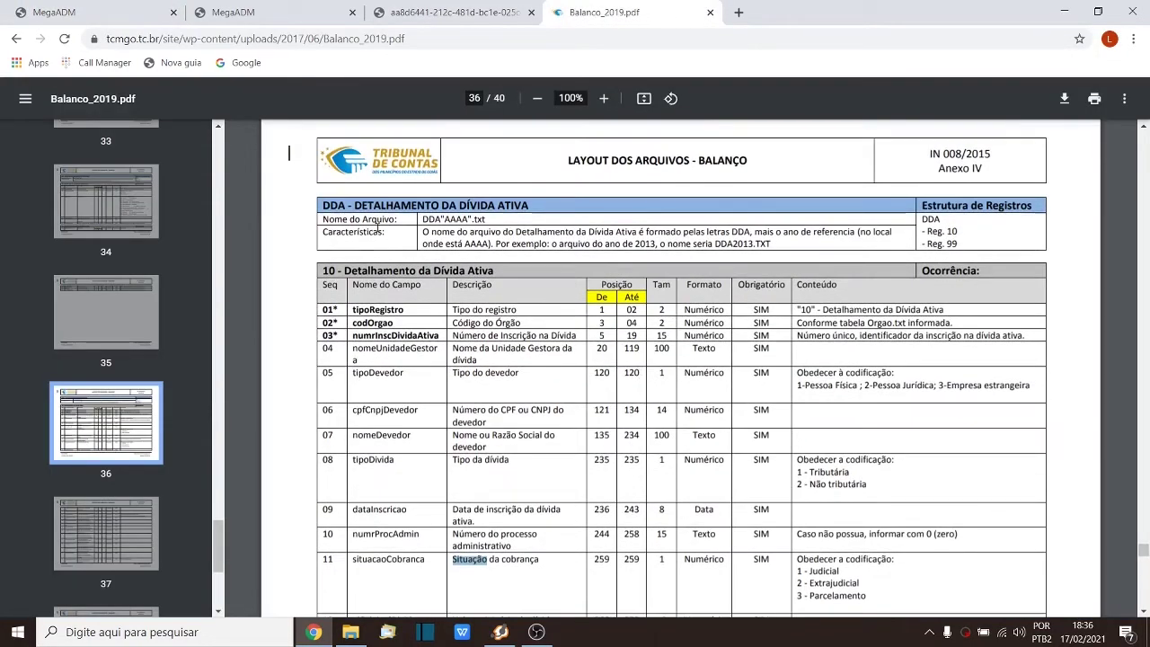
drag(321, 206, 553, 207)
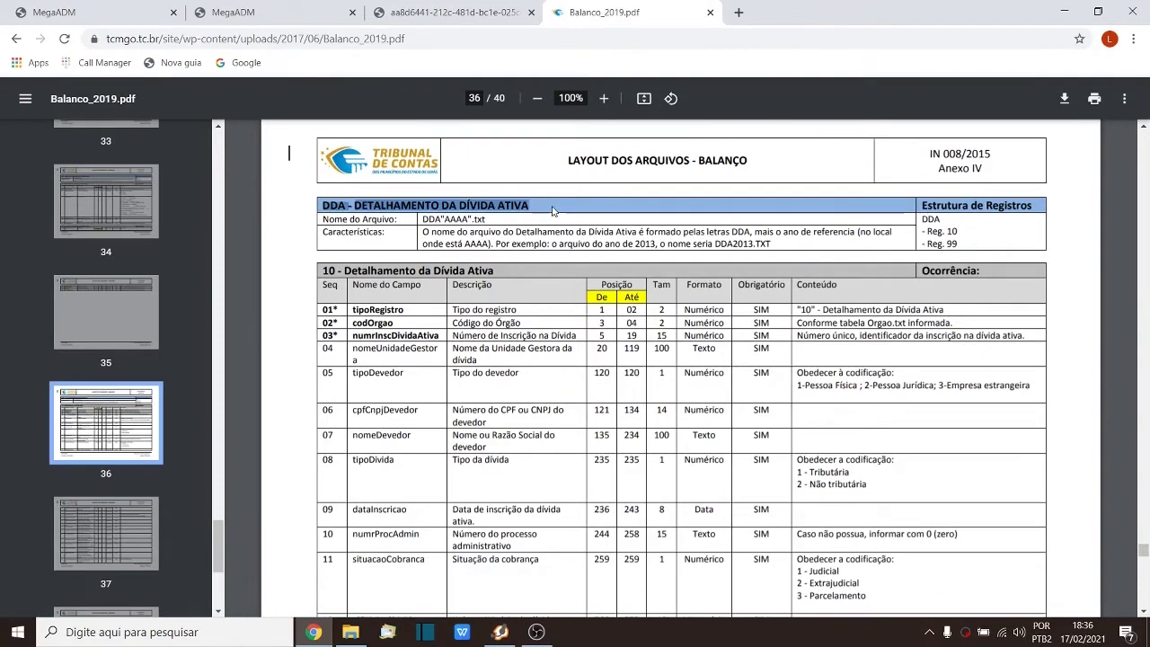
scroll(575, 324, down, 1)
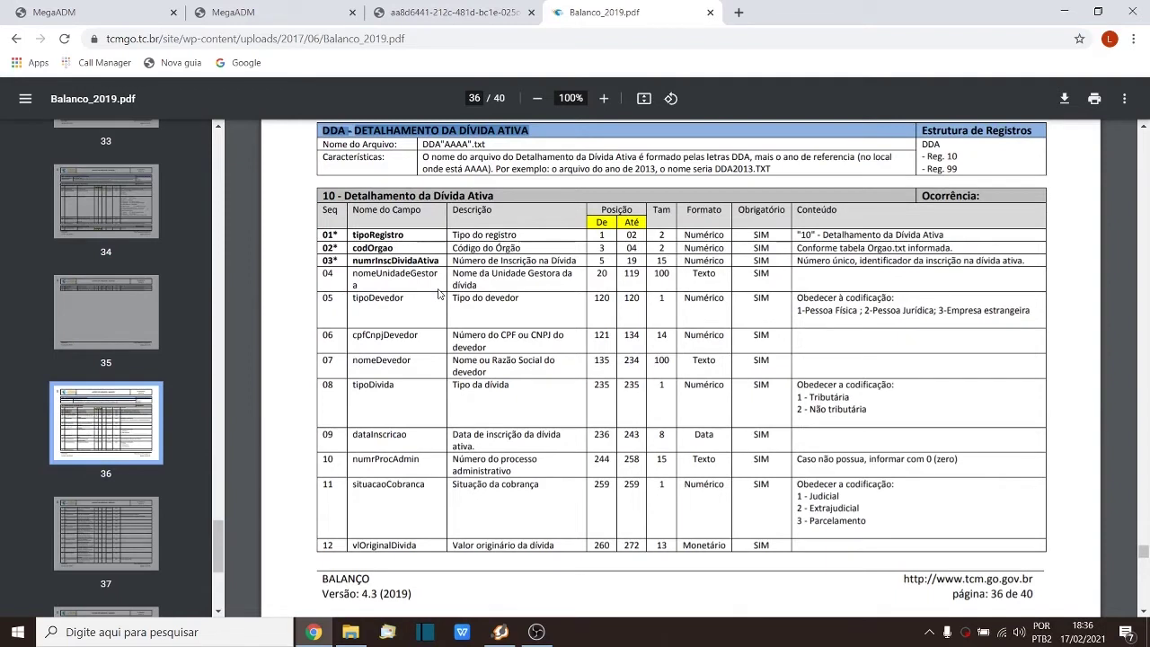
drag(353, 261, 439, 261)
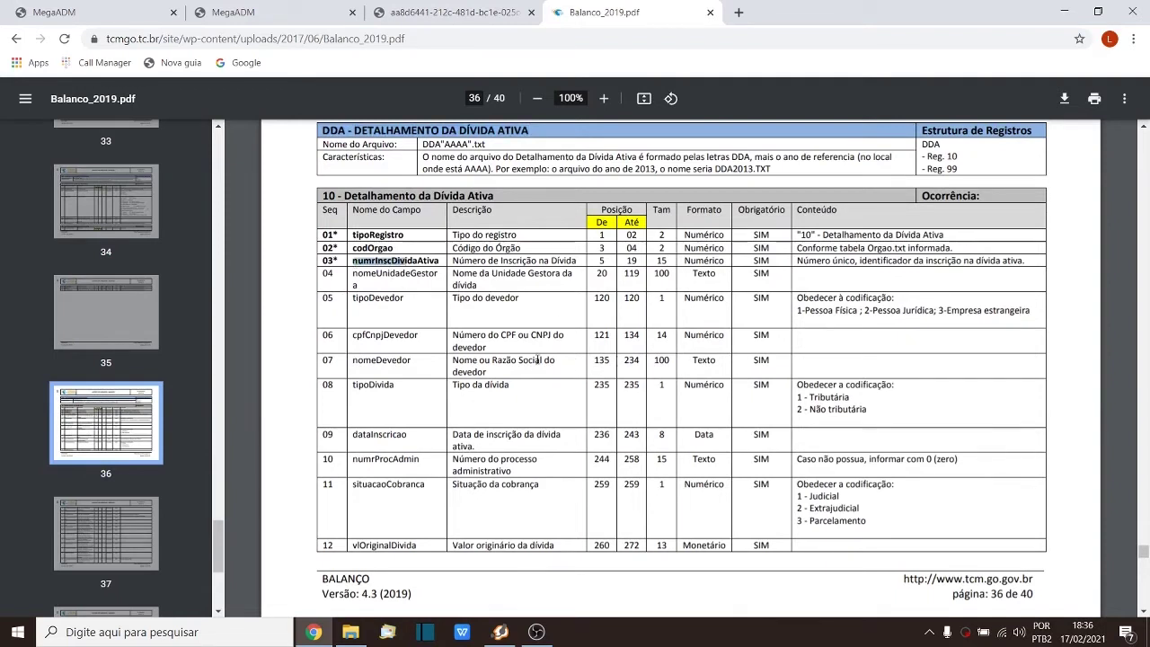
scroll(610, 360, down, 1)
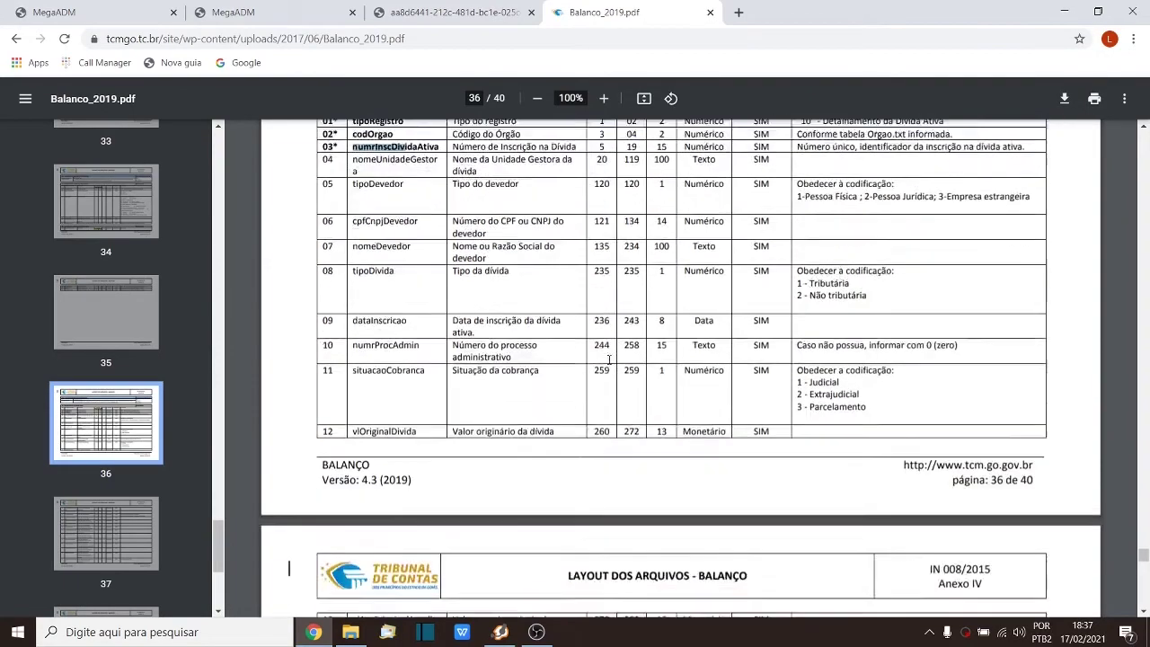
scroll(610, 359, down, 5)
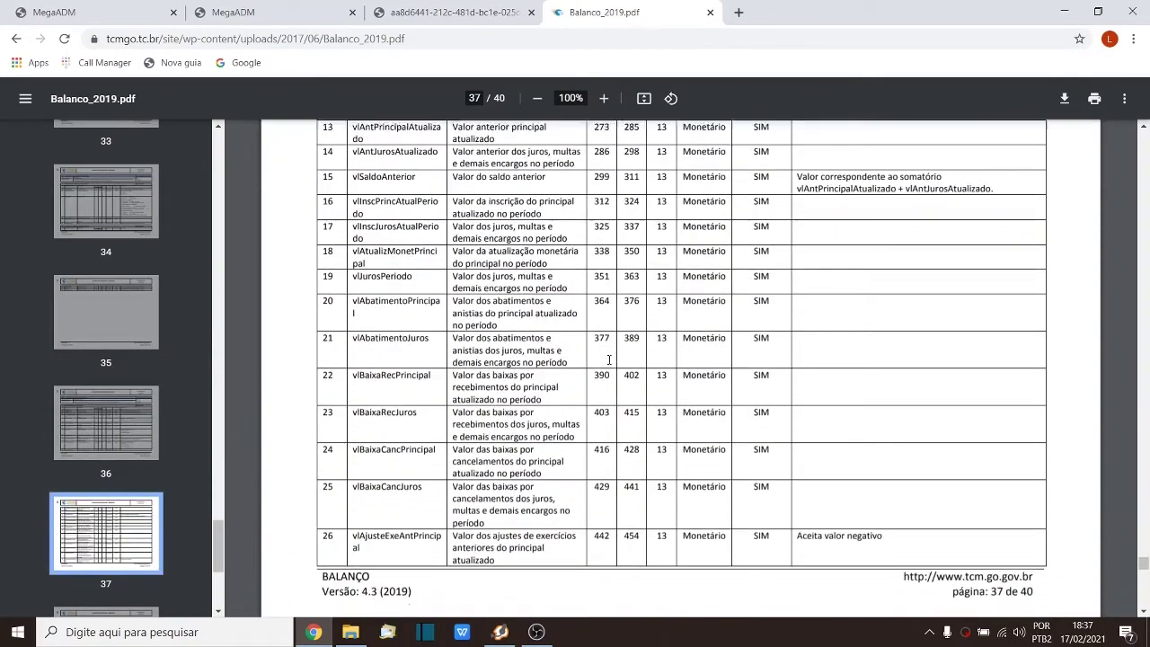
scroll(609, 359, down, 4)
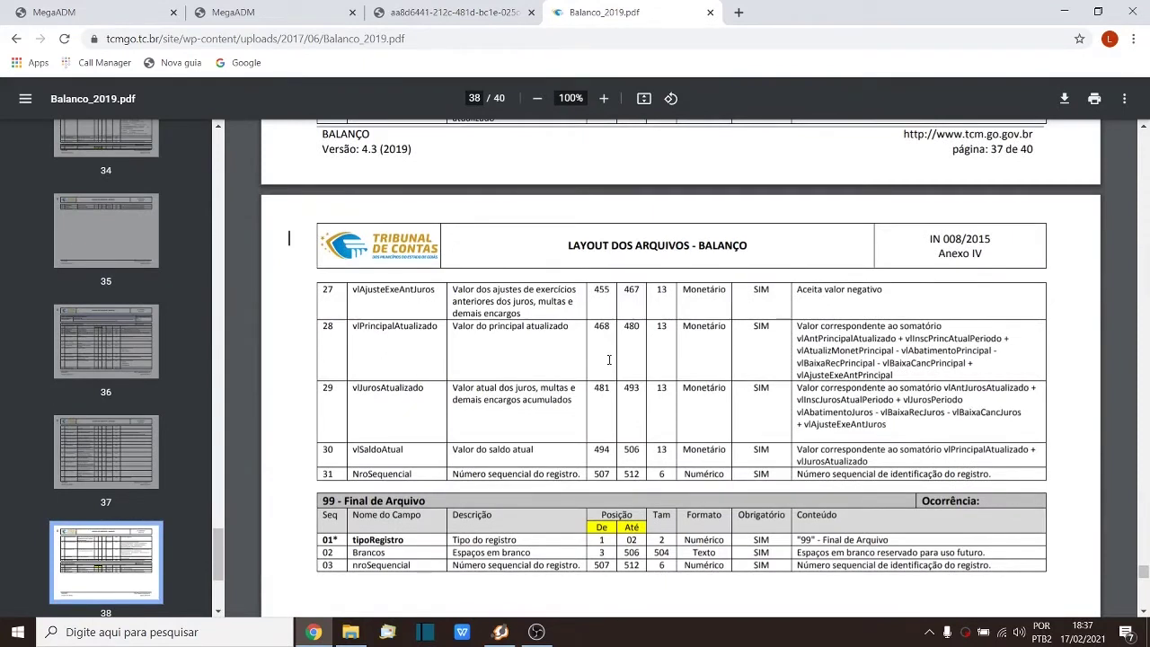
scroll(609, 359, up, 2)
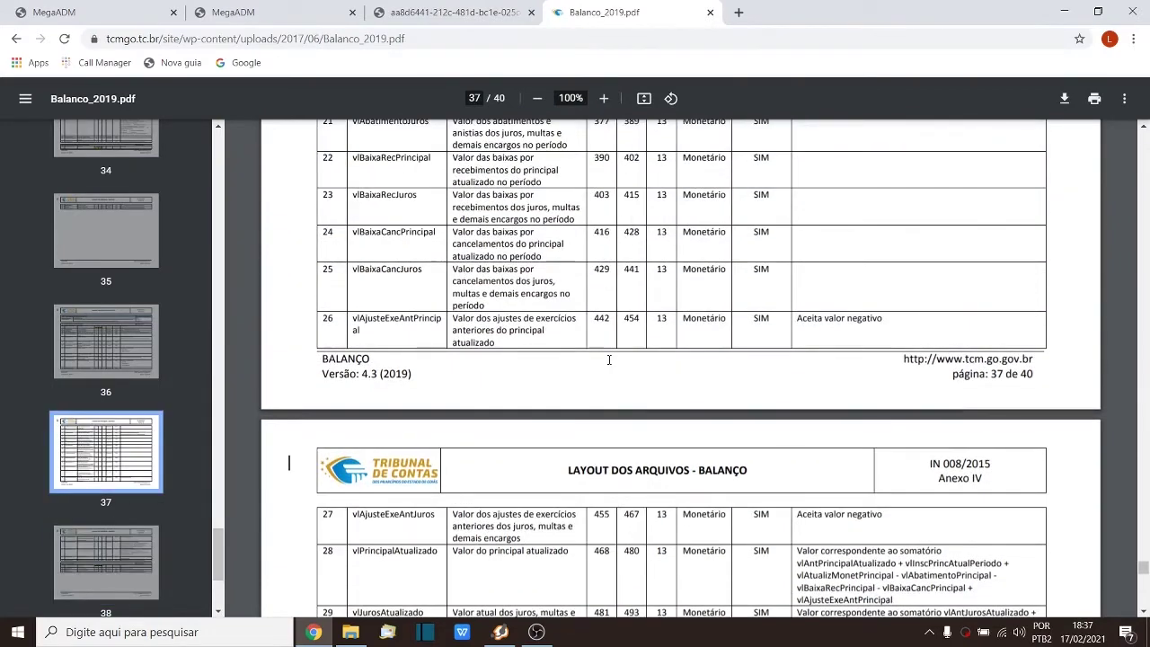
scroll(609, 360, up, 2)
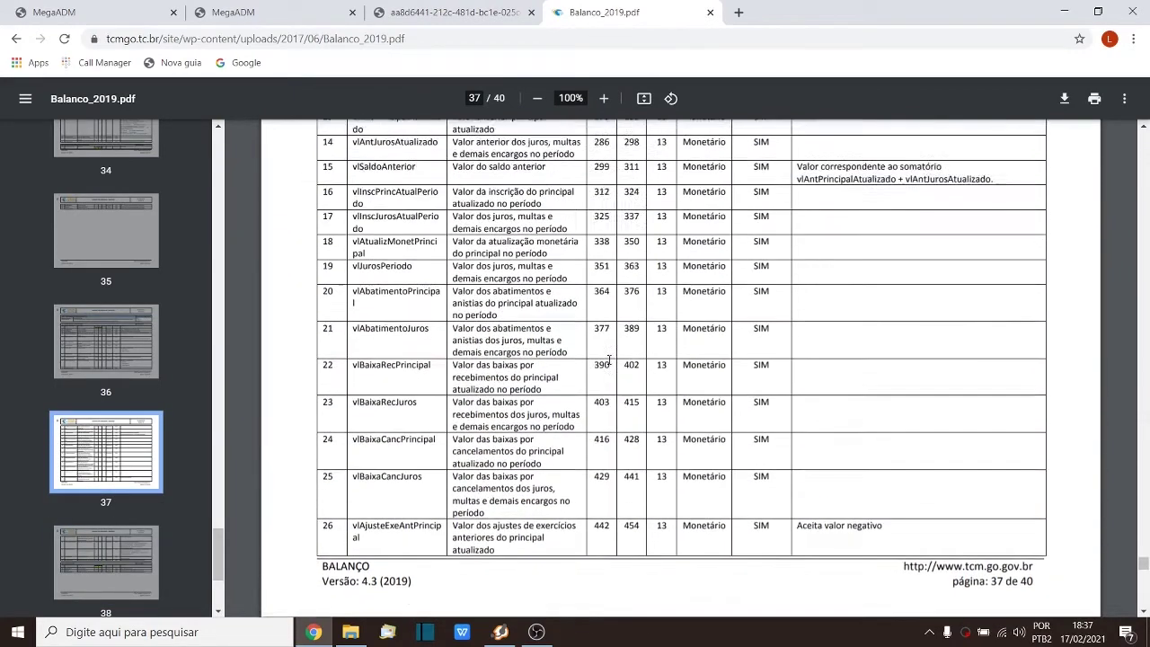
scroll(609, 360, up, 6)
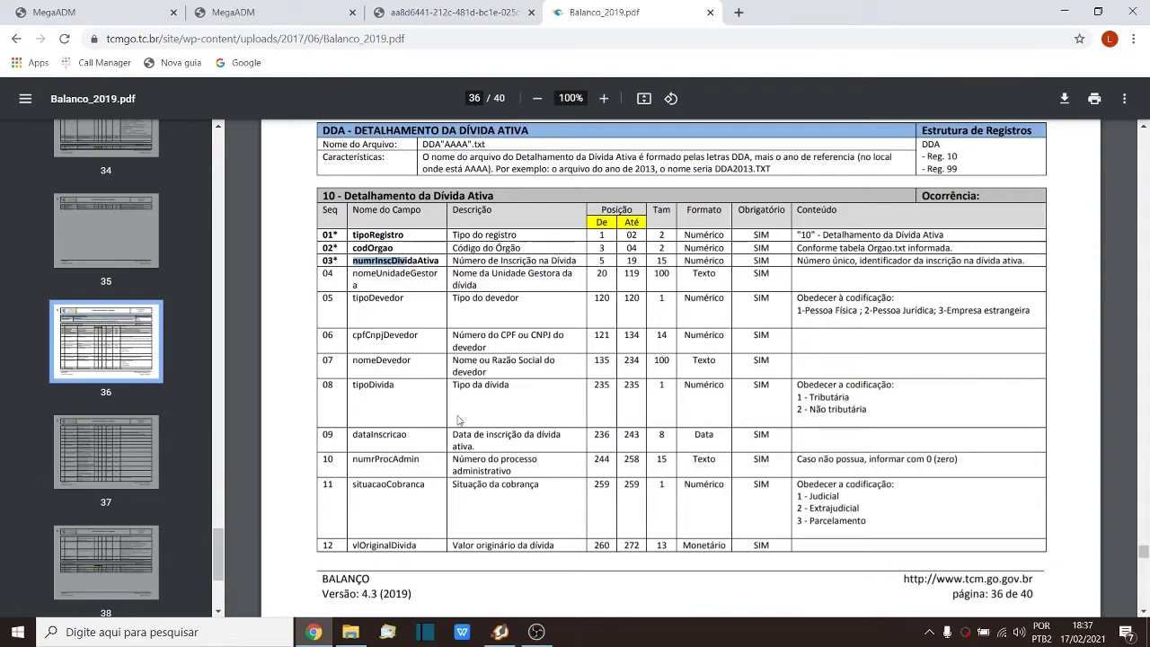
Step: From the MegaADM dashboard, go through Balanço Geral and Principais to the Dívida Ativa DDA tile
click(90, 7)
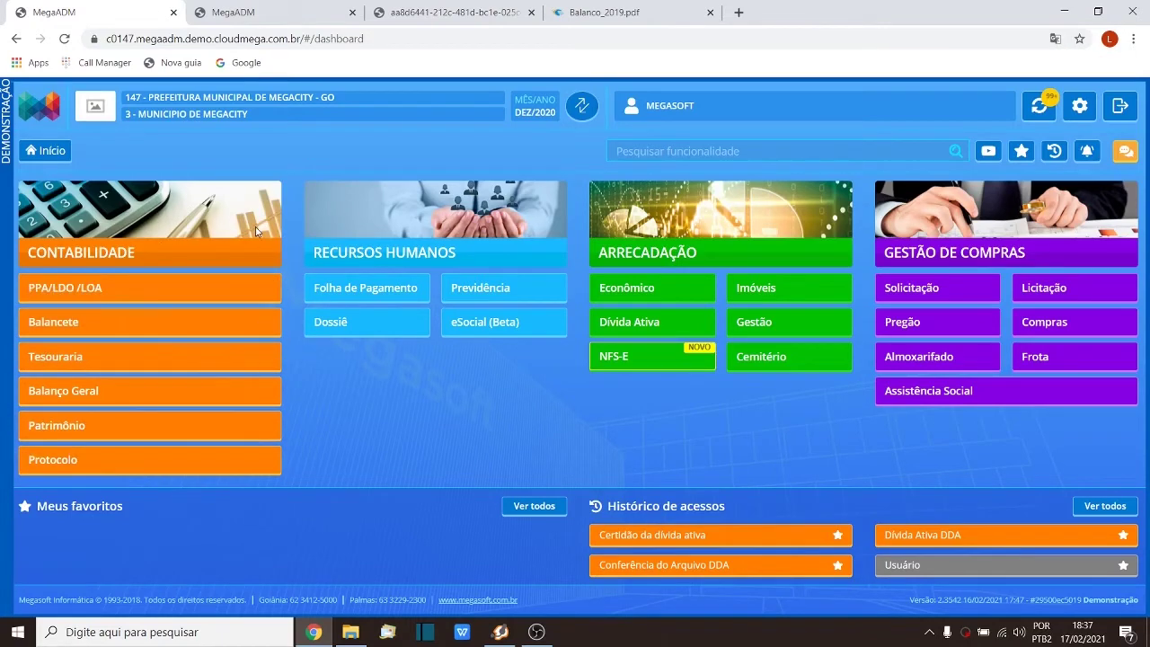
click(139, 397)
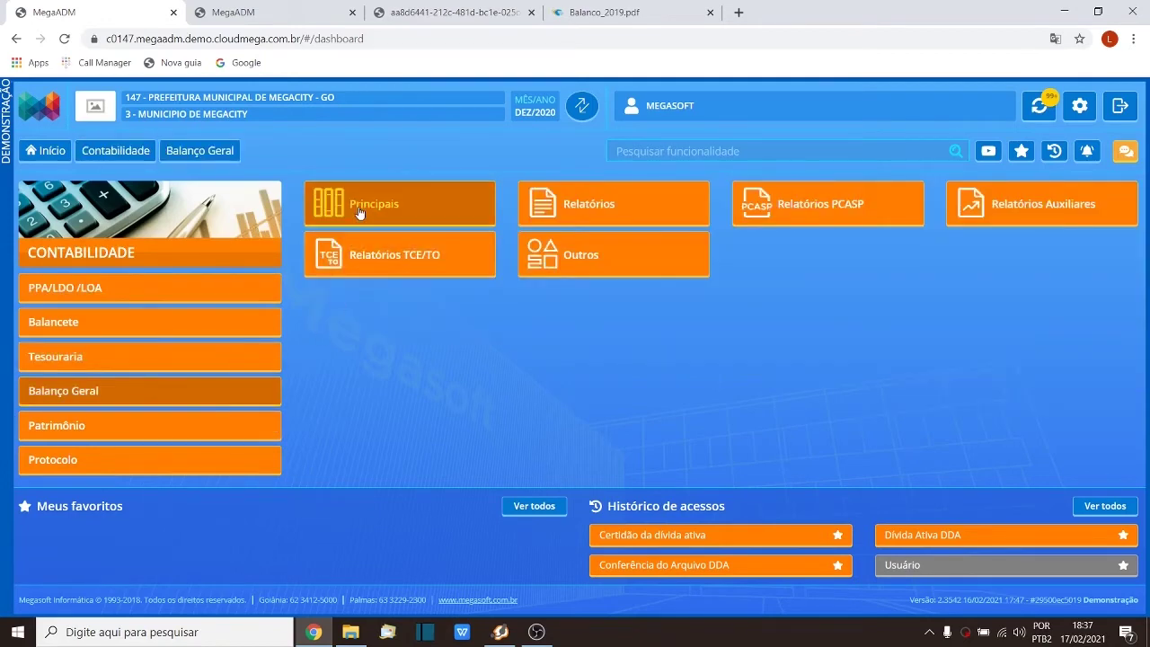
click(360, 213)
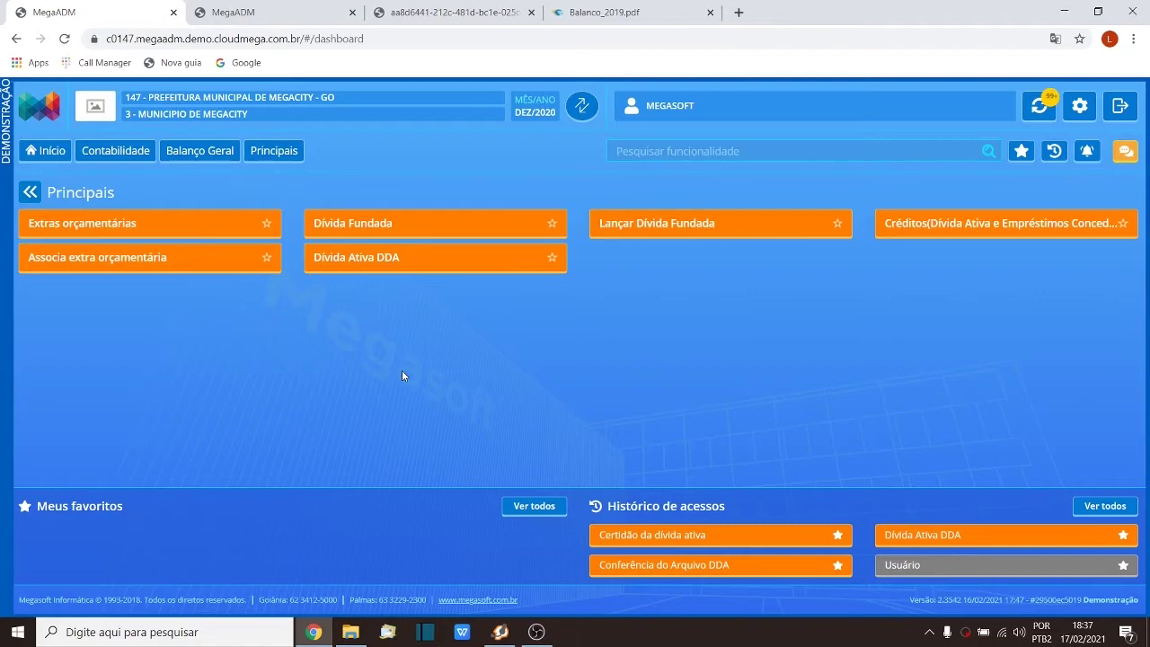
click(369, 261)
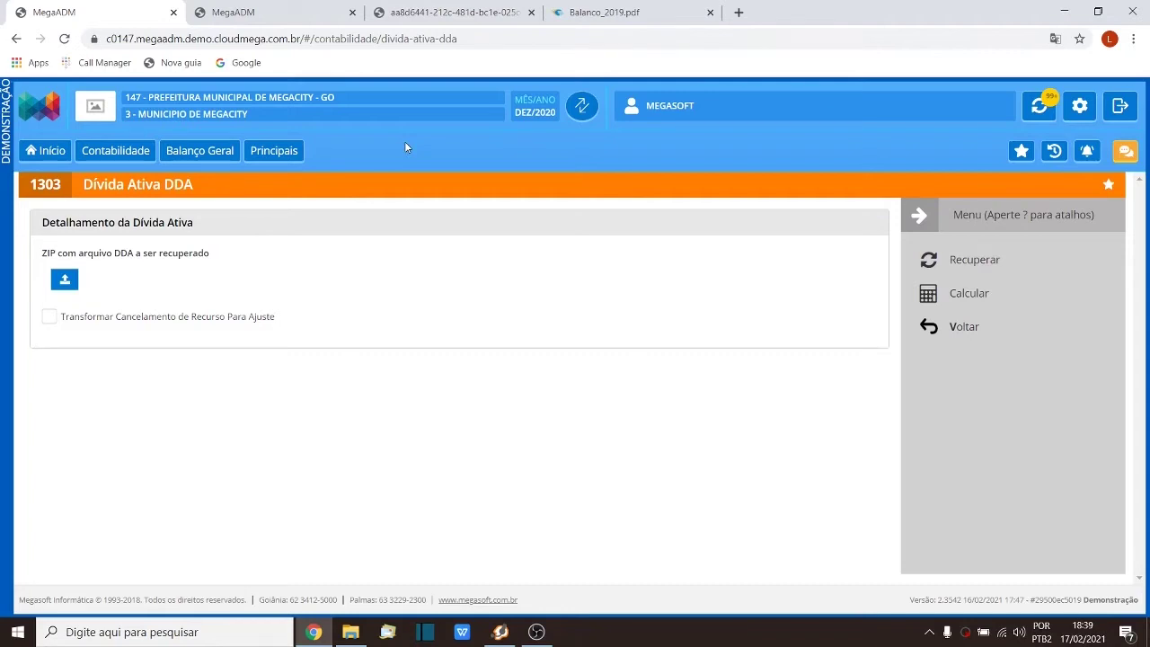
Step: Run Calcular for Dívida Ativa DDA, dismiss the first CPF/CNPJ error list, and calculate again
click(955, 292)
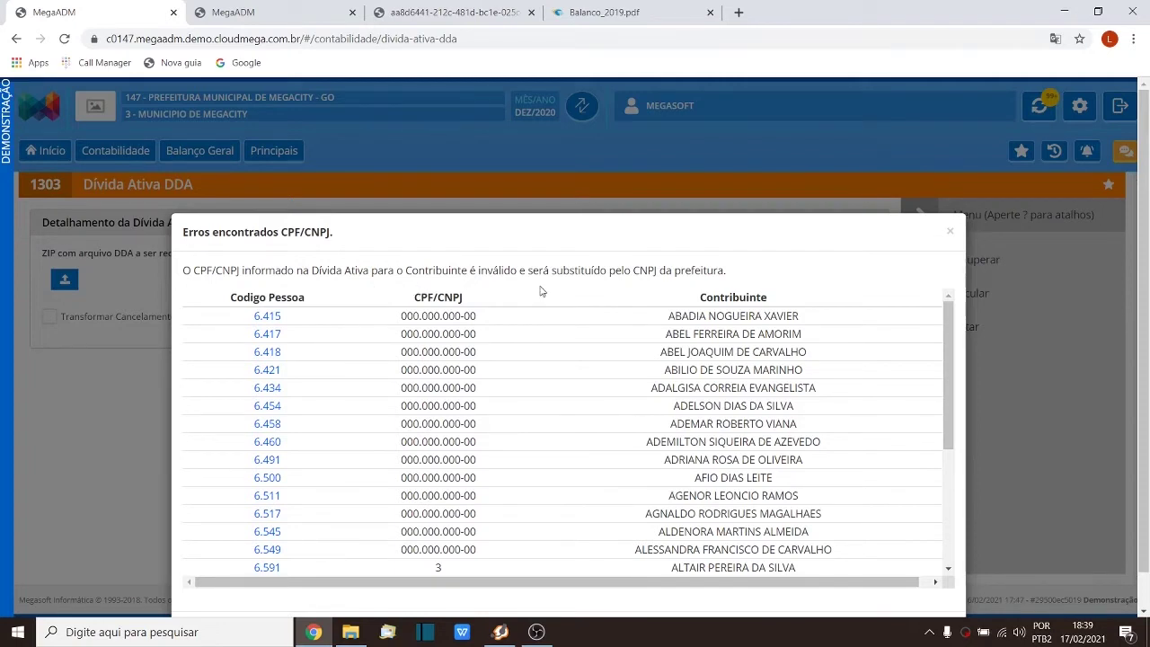
drag(687, 233, 671, 149)
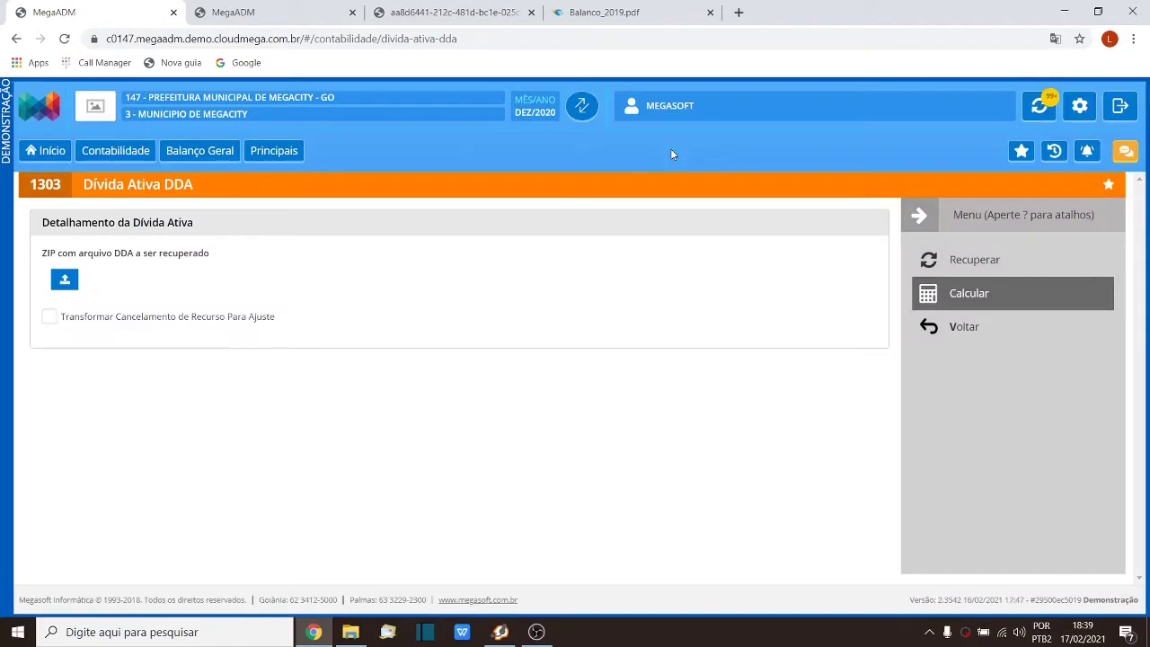
click(960, 293)
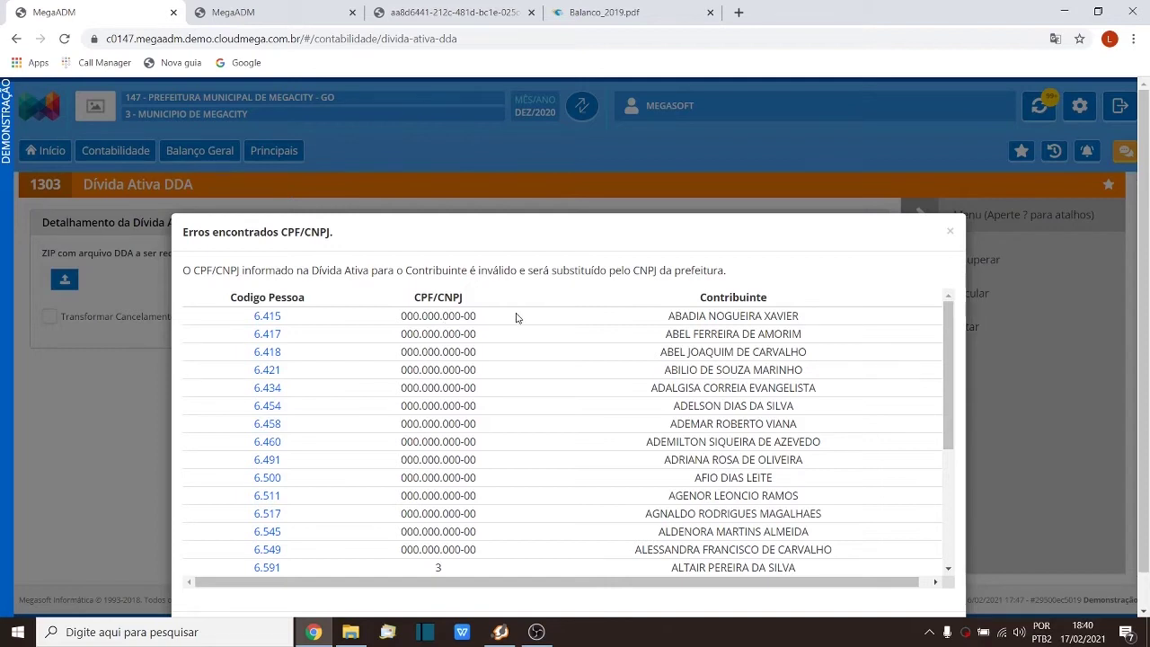
Step: Check the placeholder 000.000.000-00 rows and the city hall CNPJ note, then confirm the substitution
drag(399, 316, 471, 317)
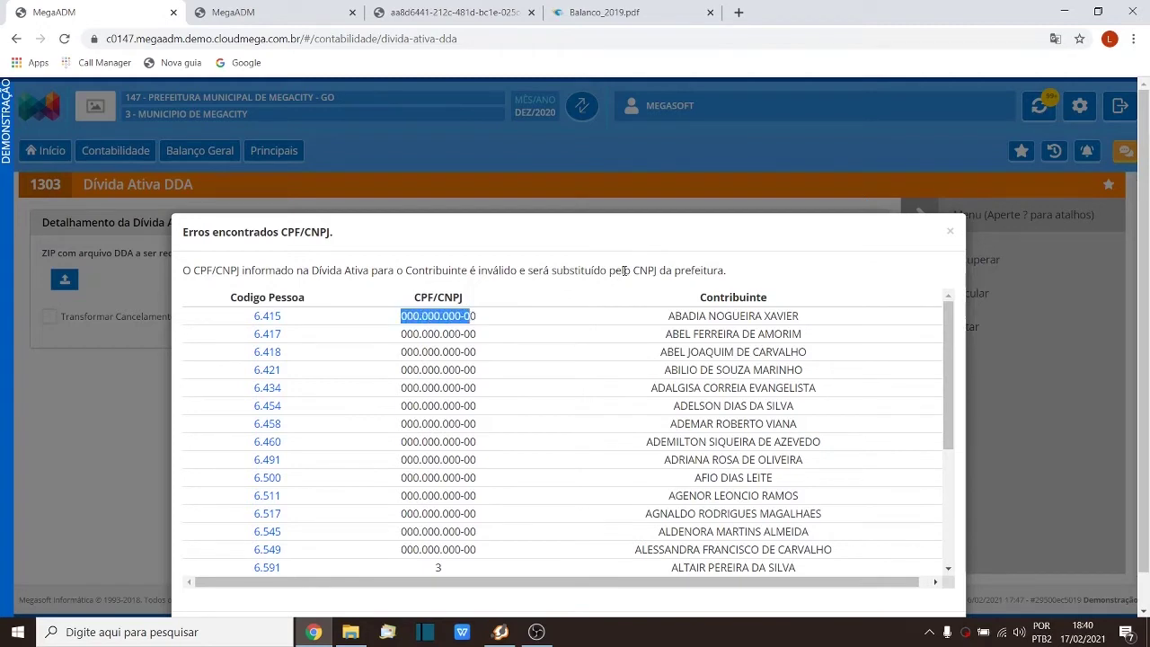
drag(632, 271, 733, 272)
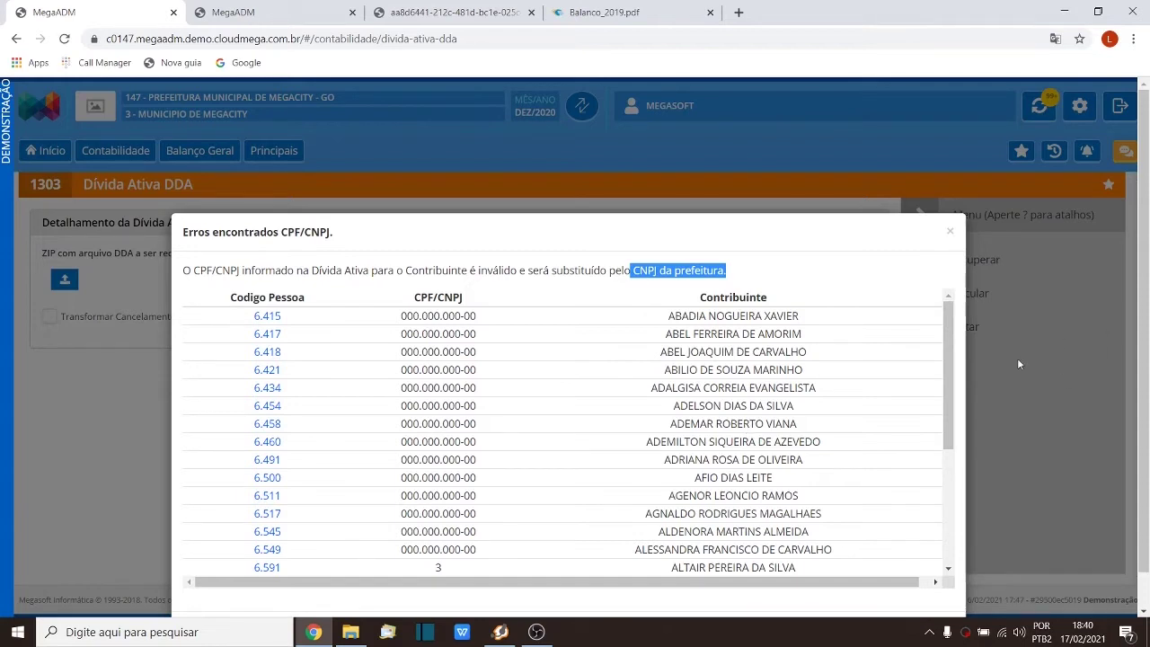
scroll(1030, 366, down, 1)
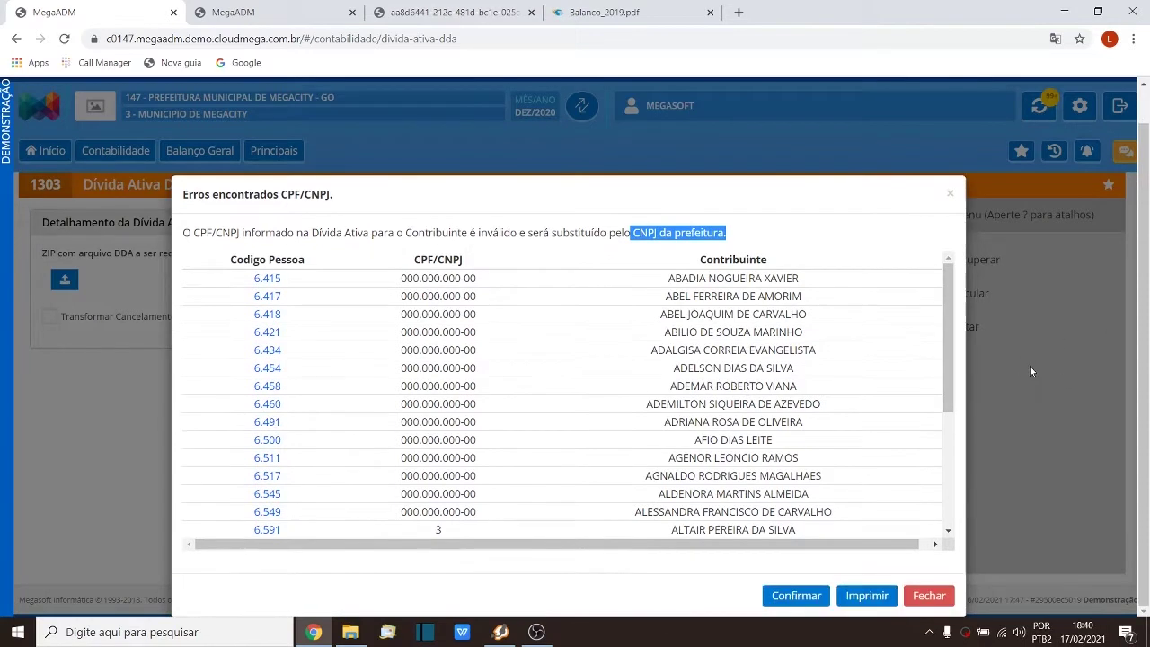
click(797, 597)
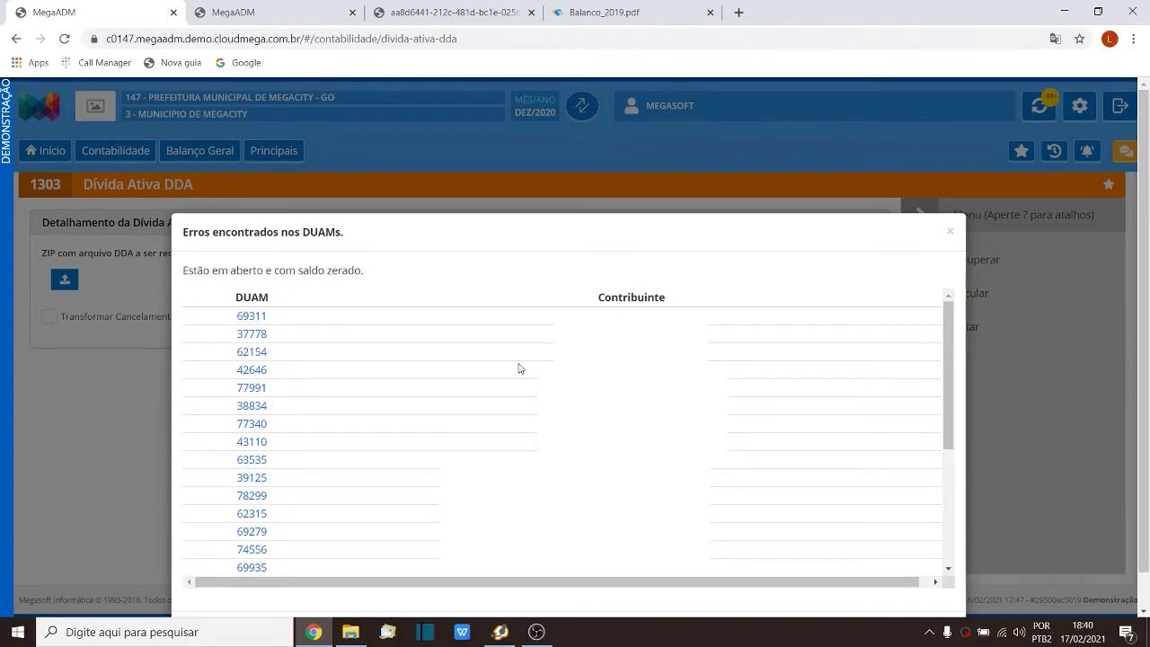
Step: Open DUAM 69311 in a new tab, confirm its taxes are R$0,00, and return to the list
click(257, 320)
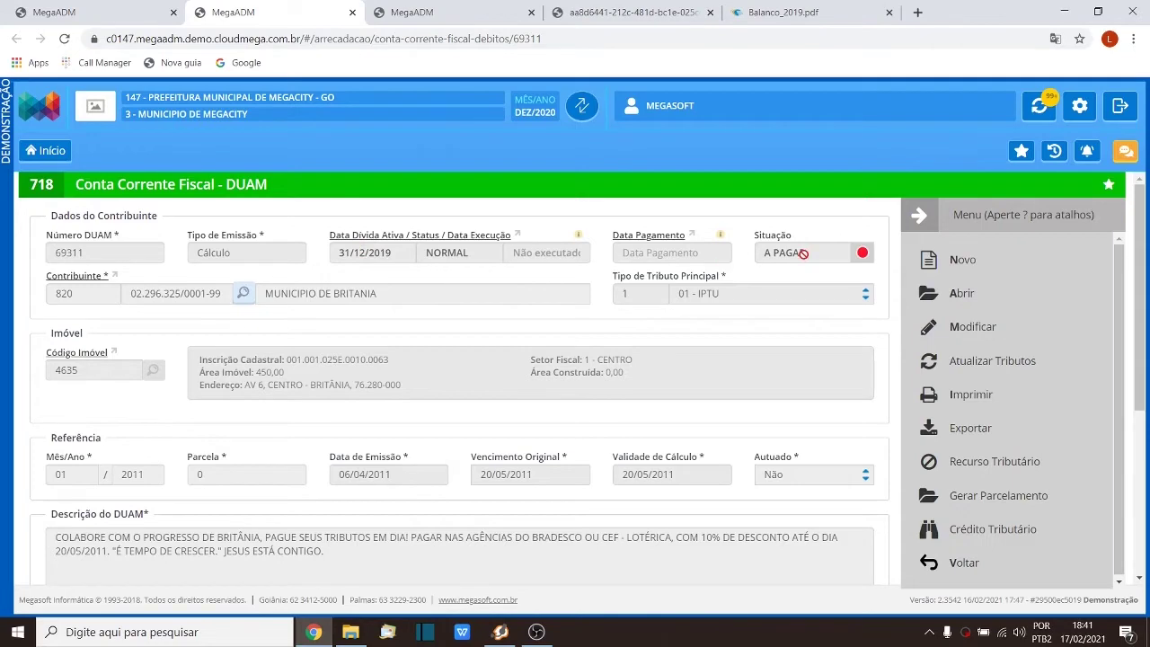
scroll(629, 332, down, 3)
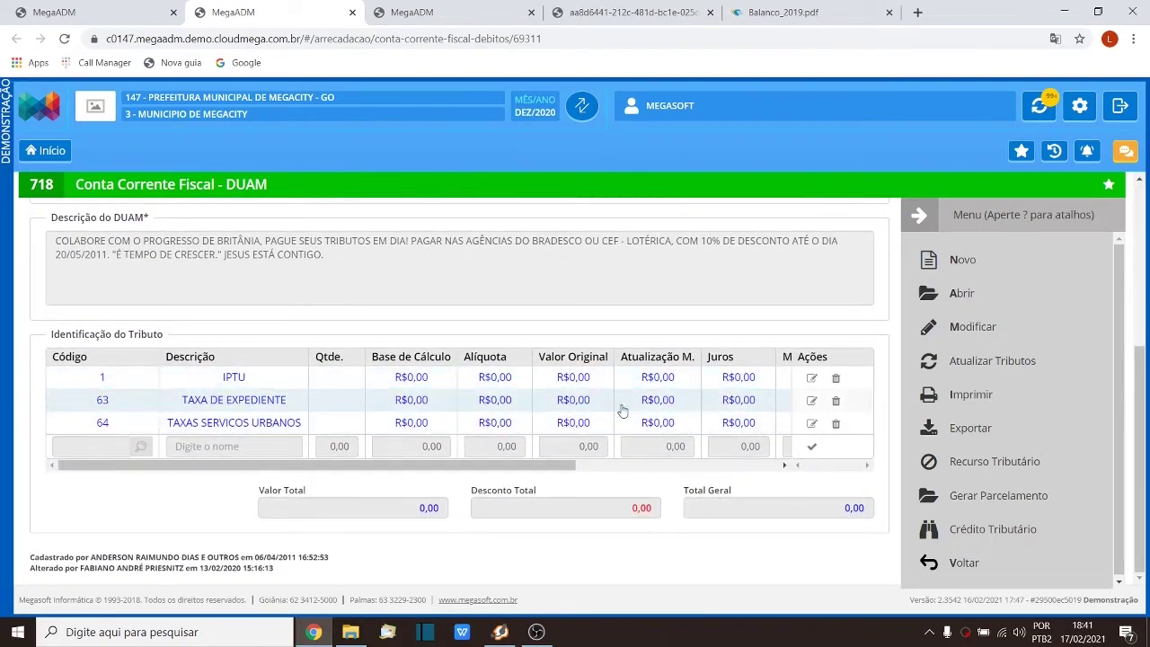
drag(527, 465, 758, 469)
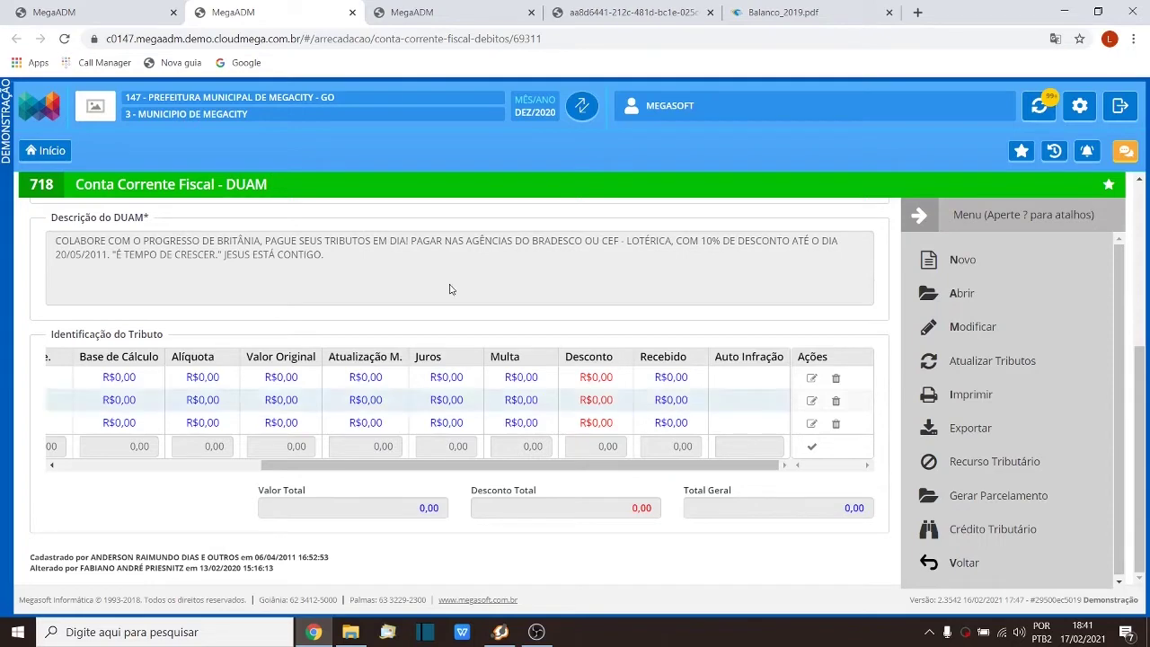
click(80, 13)
scroll(809, 350, down, 5)
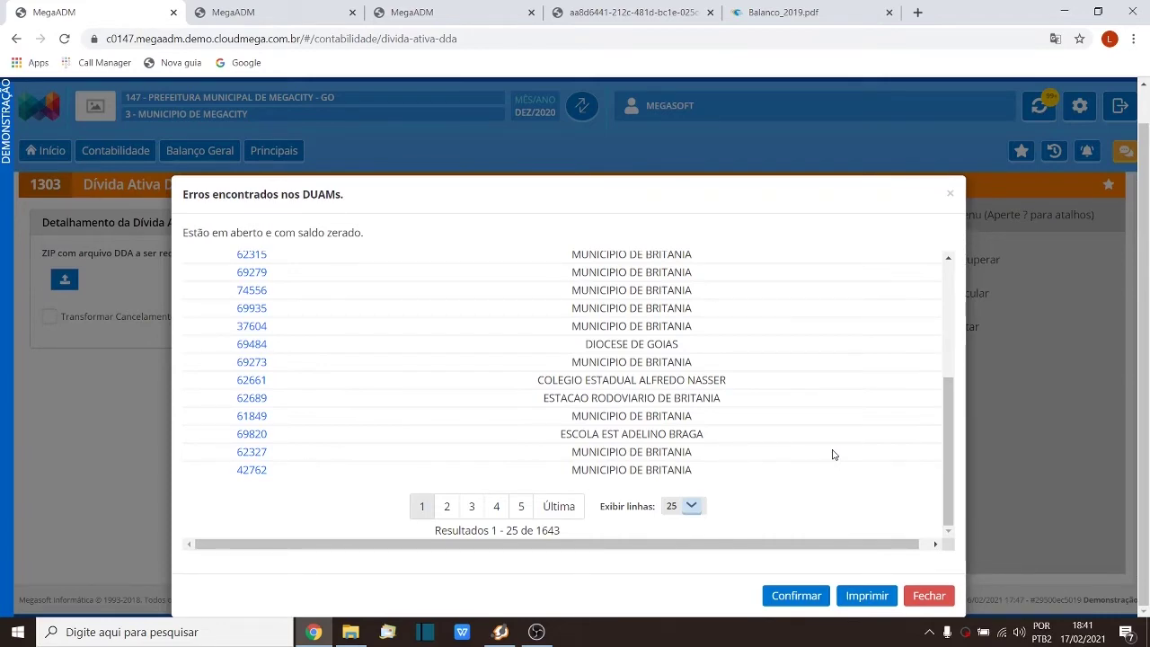
Step: Confirm the DUAM warnings so request #19417 runs through to Processada
click(794, 595)
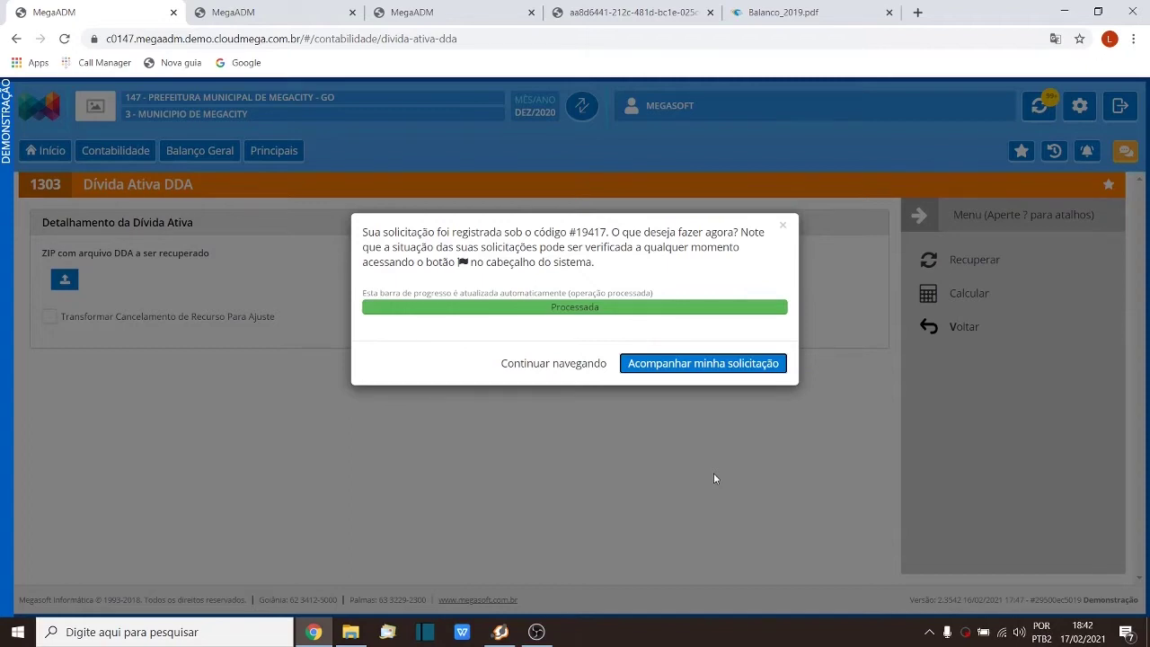
Step: Close the processed-request notice for request #19417
click(783, 225)
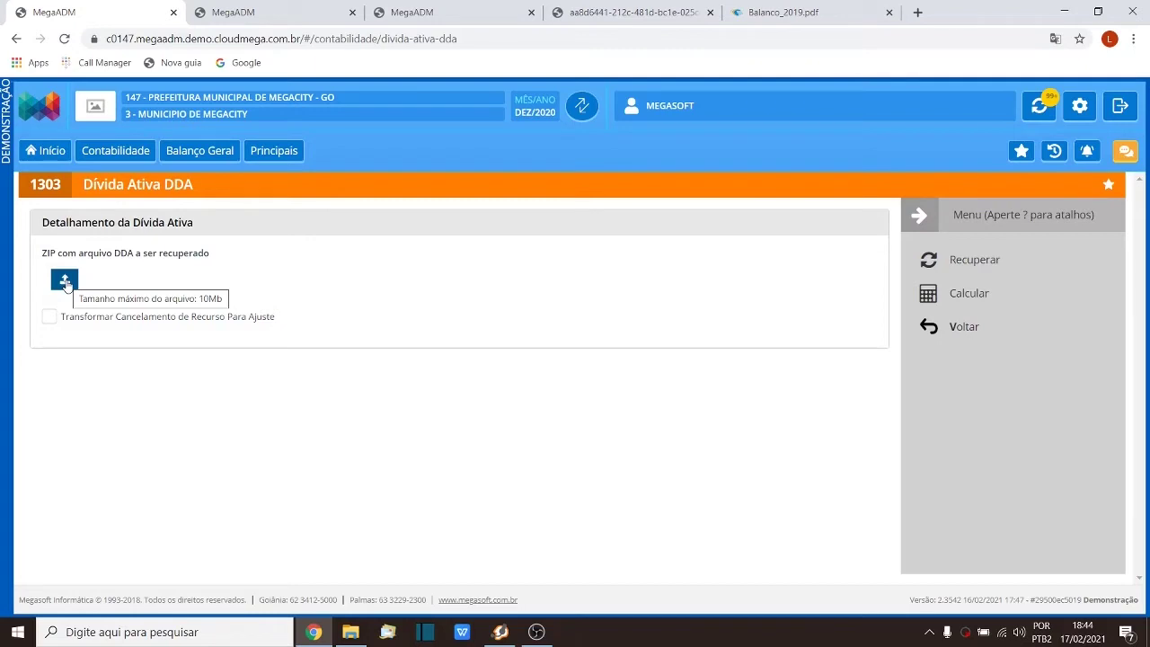
Step: Open the Abrir dialog from the 'ZIP com arquivo DDA a ser recuperado' upload button
click(65, 281)
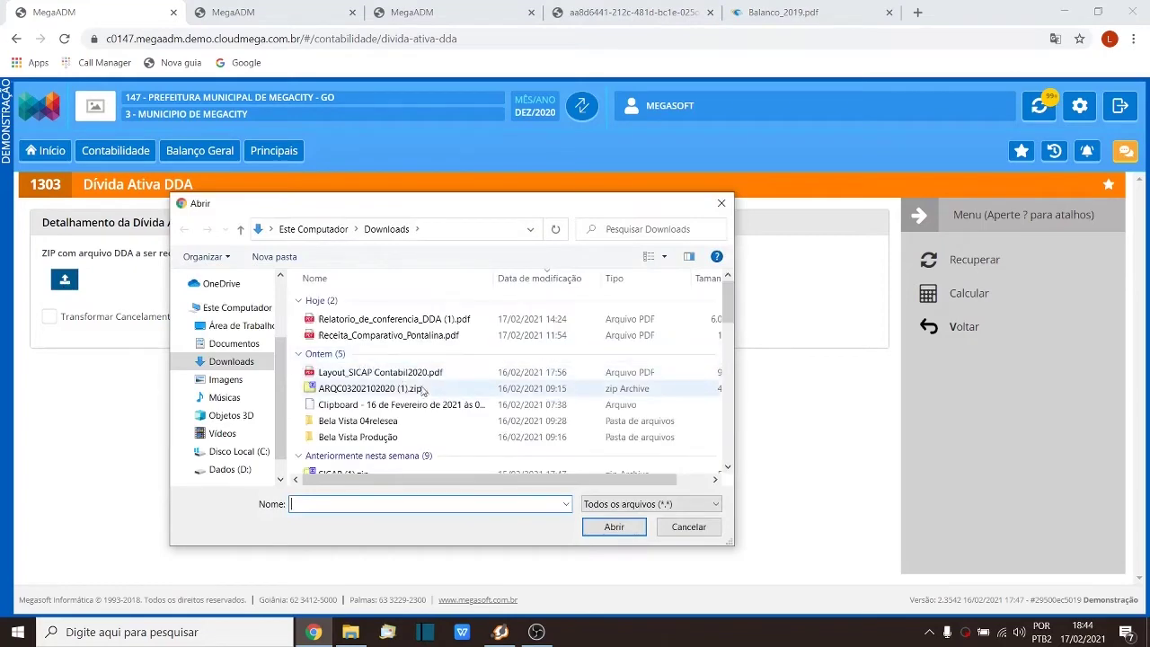
Step: Scroll the Downloads folder listing to locate dda2019.zip
scroll(412, 420, down, 5)
scroll(412, 419, down, 10)
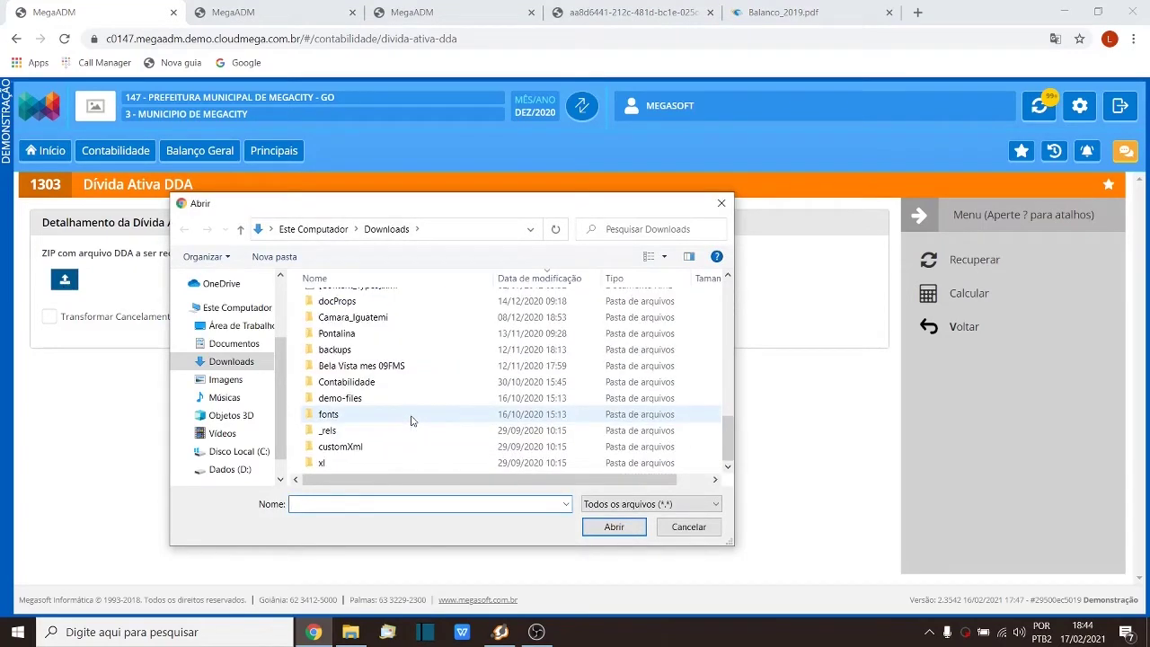
scroll(412, 419, up, 8)
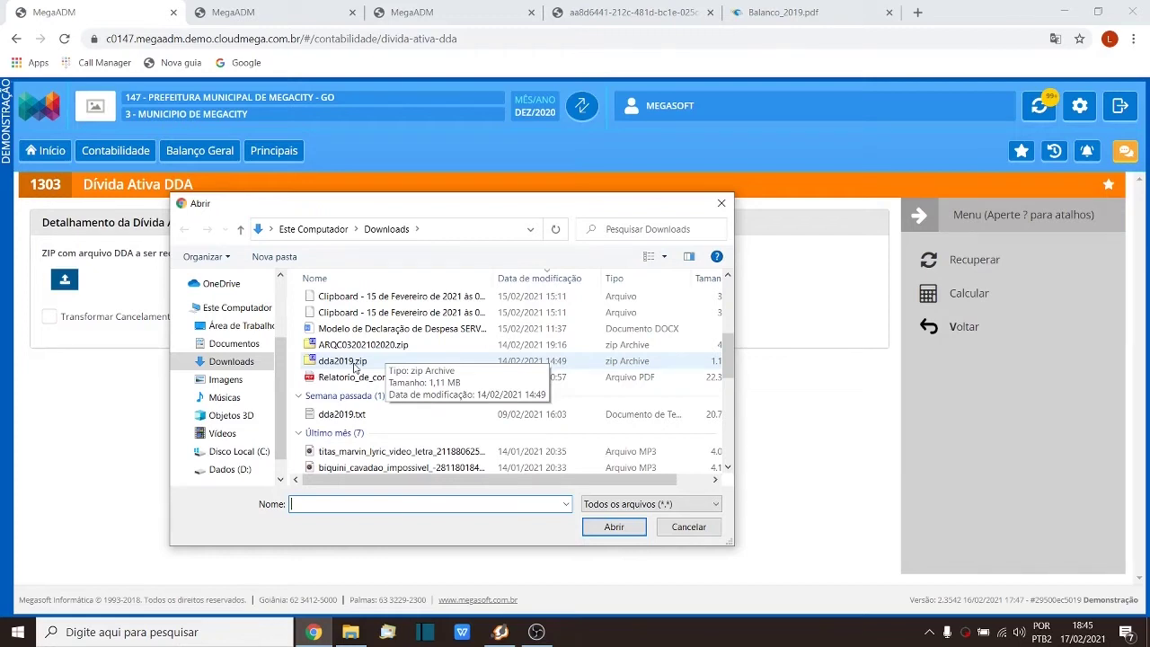
Step: Attach dda2019.zip, delete it again, and leave the Dívida Ativa DDA page
double_click(354, 364)
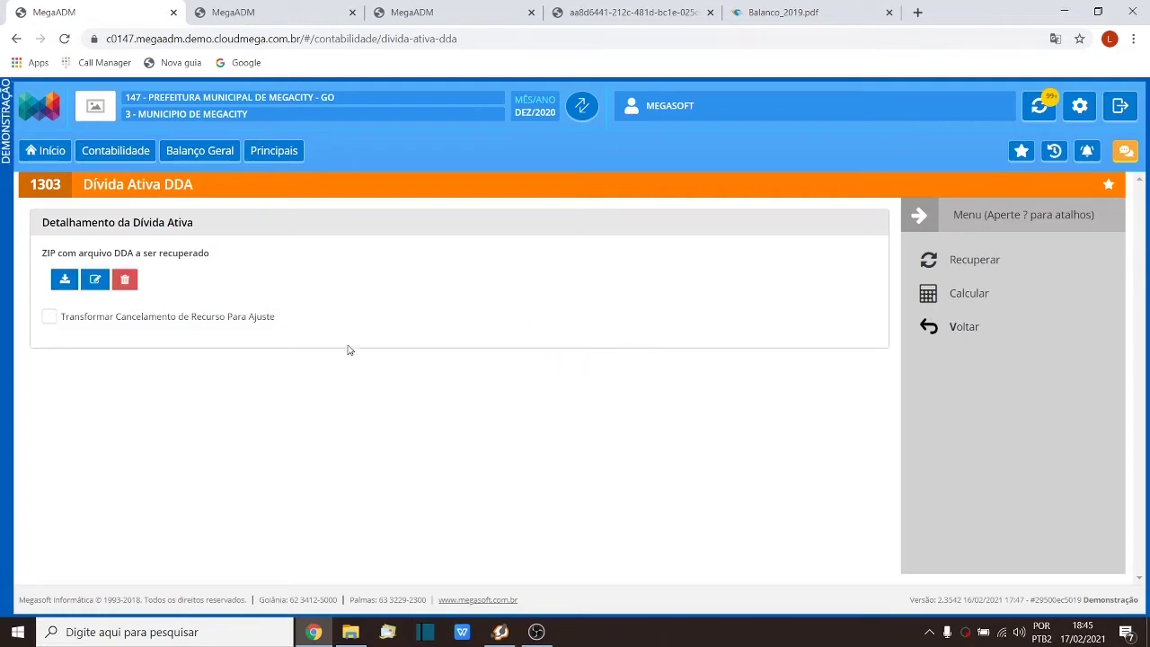
click(126, 282)
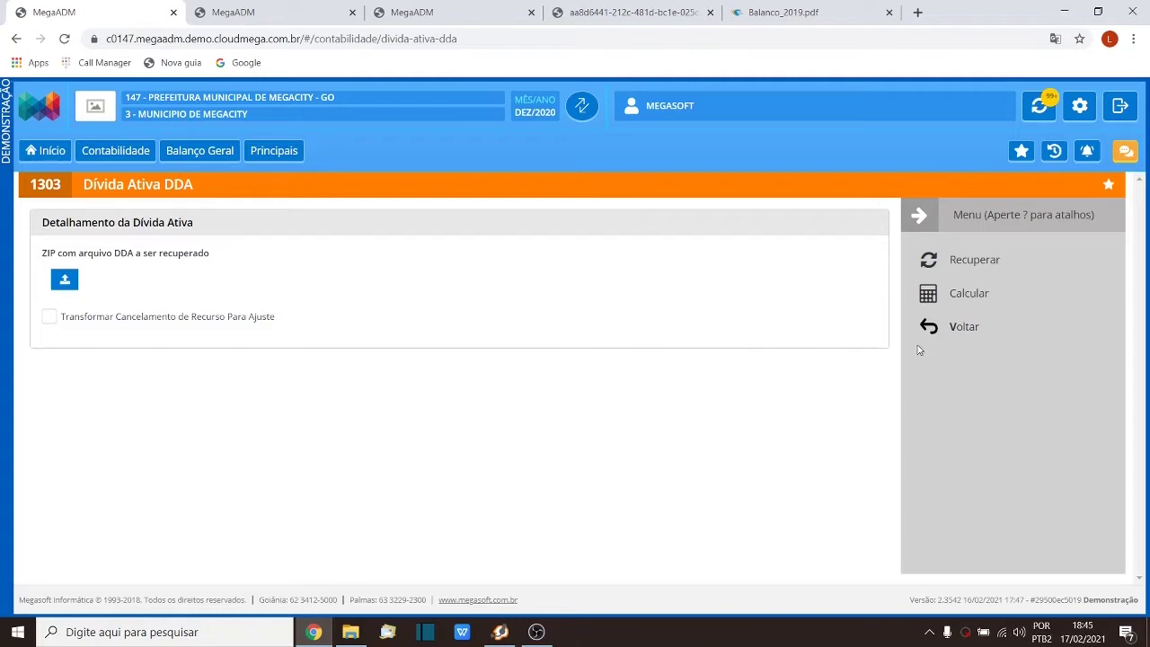
click(946, 340)
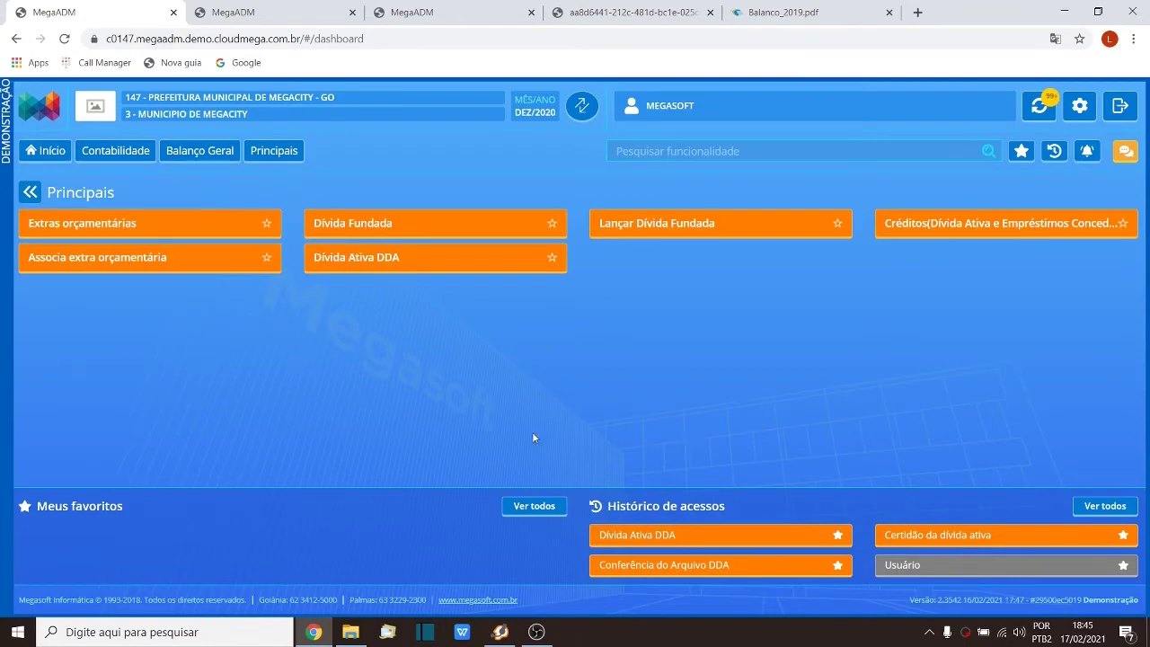
Step: Go through Balanço Geral and Relatórios to the Conferência do Arquivo DDA report for 2020
click(199, 151)
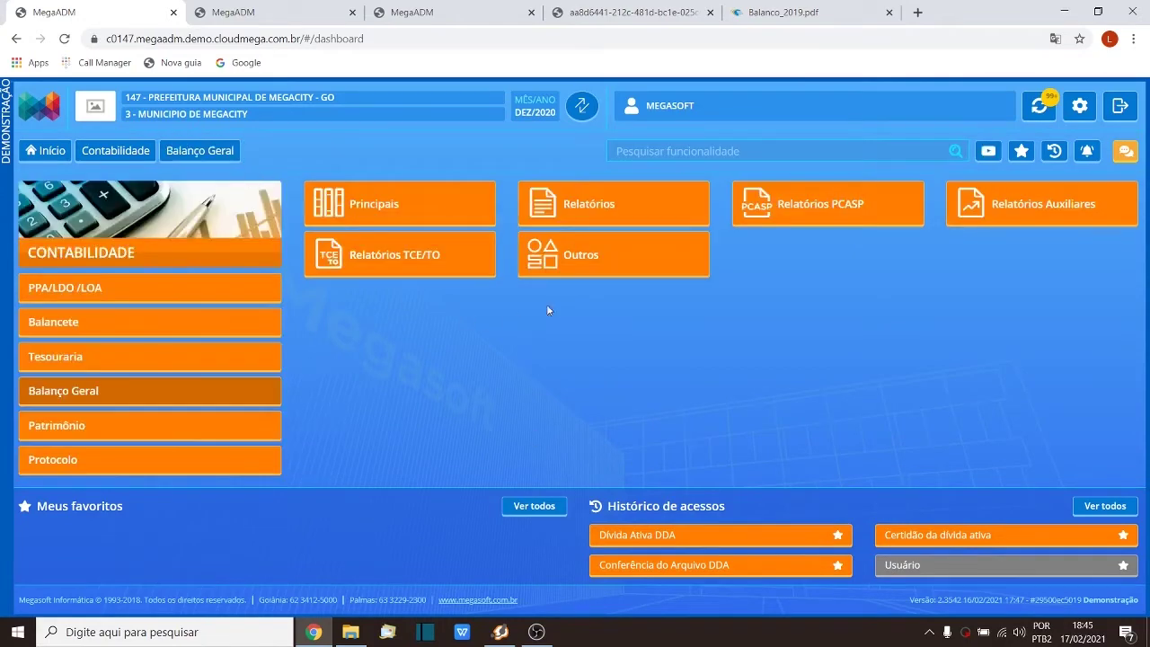
click(572, 201)
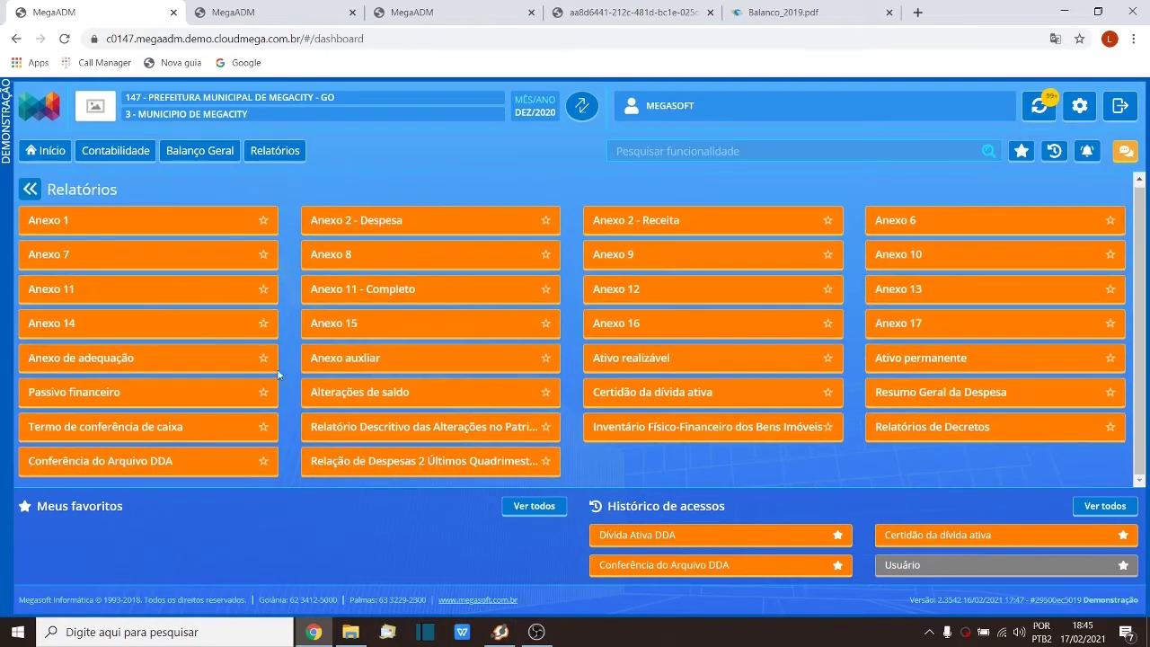
click(156, 460)
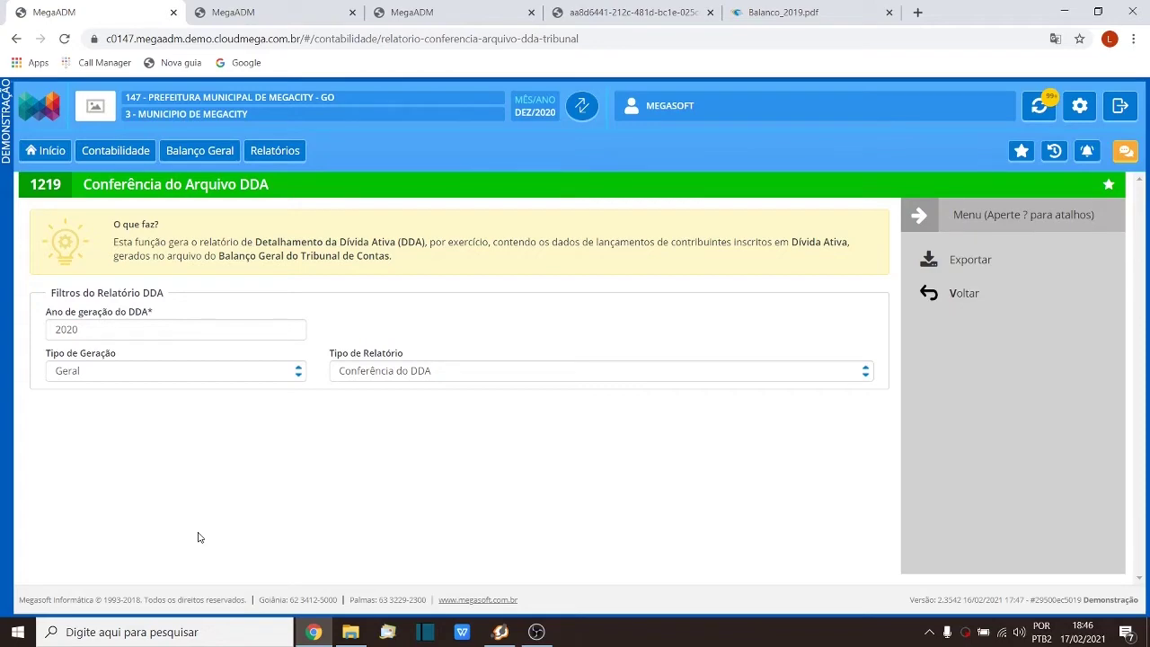
Step: Highlight the report's ANTERIOR grand total and close MegaADM's Certidão de Dívida Ativa page
click(626, 9)
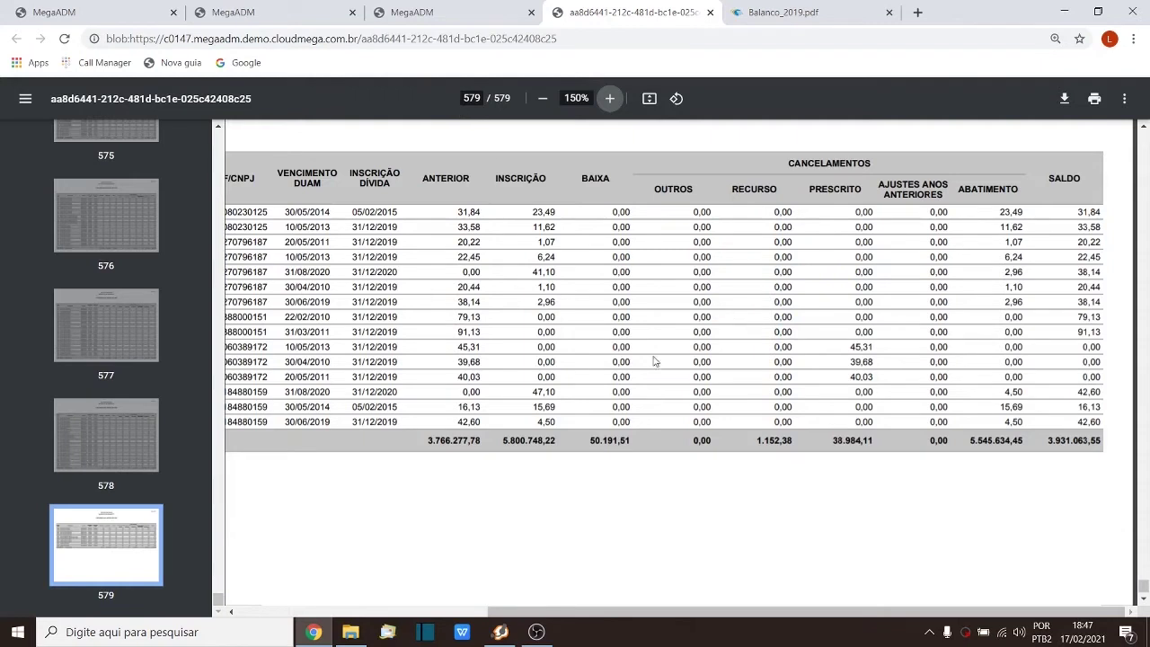
drag(419, 446, 654, 450)
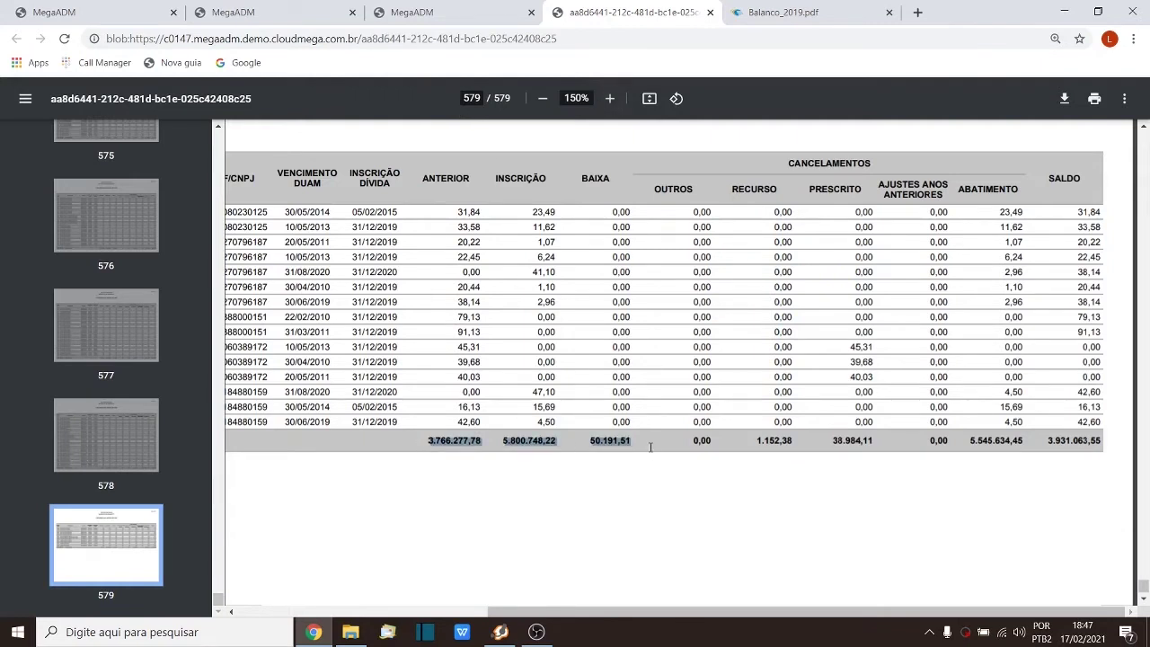
click(236, 11)
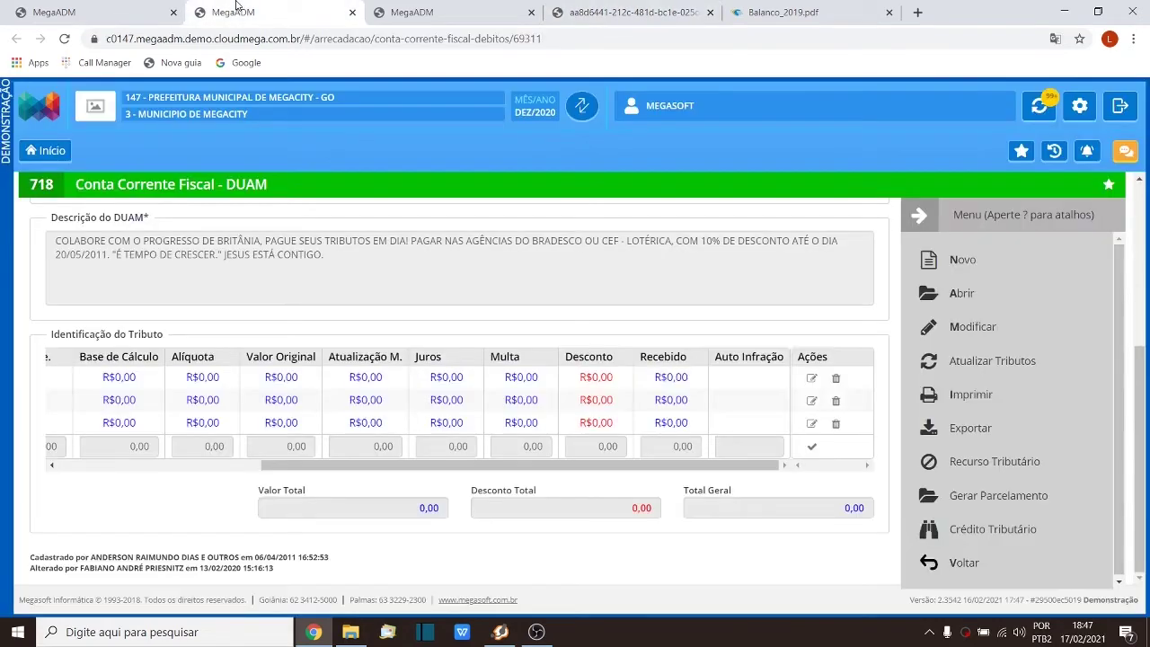
click(452, 7)
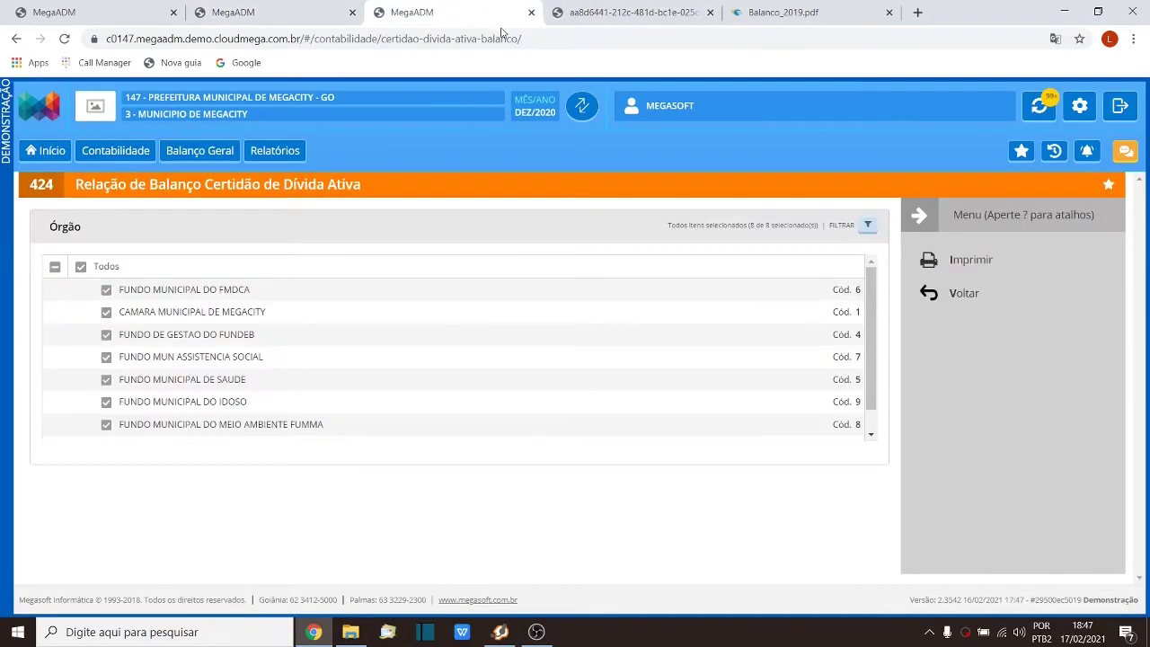
click(531, 12)
click(126, 12)
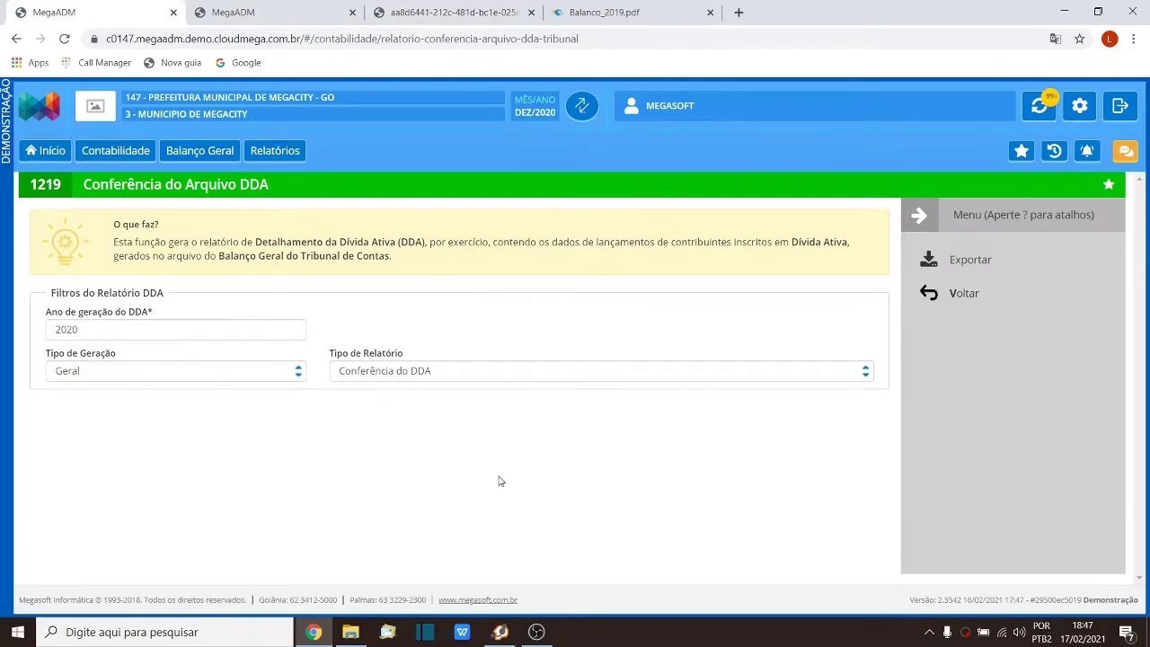
Step: Back in the report, highlight debt number 39202 and scroll right to the CANCELAMENTOS columns
click(443, 10)
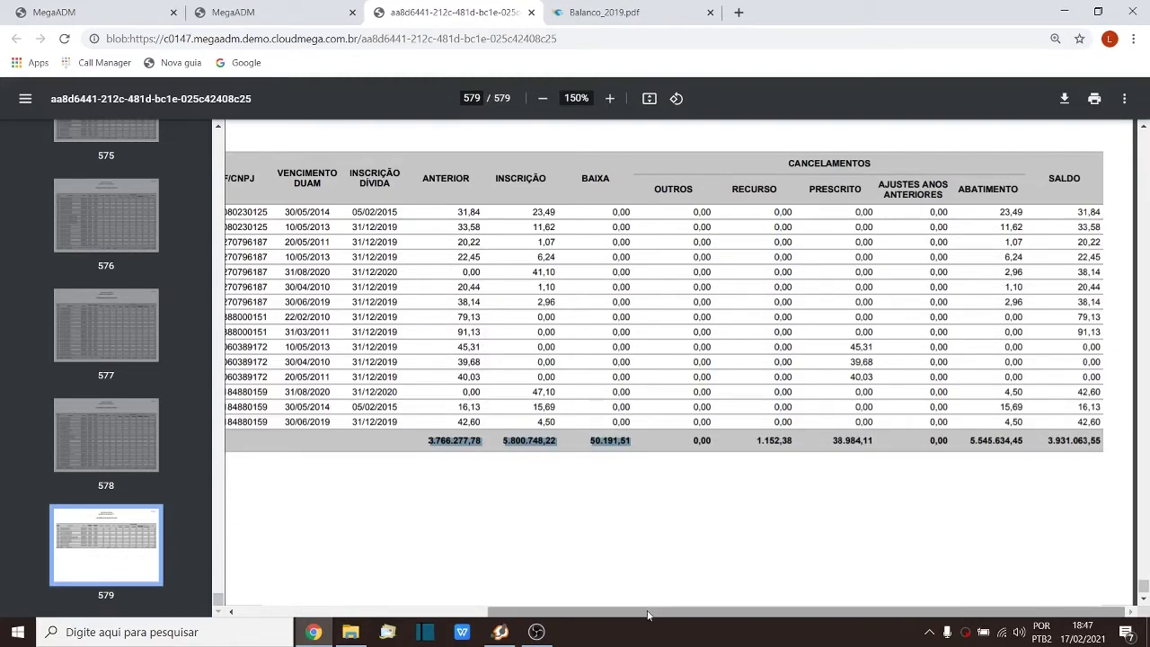
drag(597, 612, 365, 612)
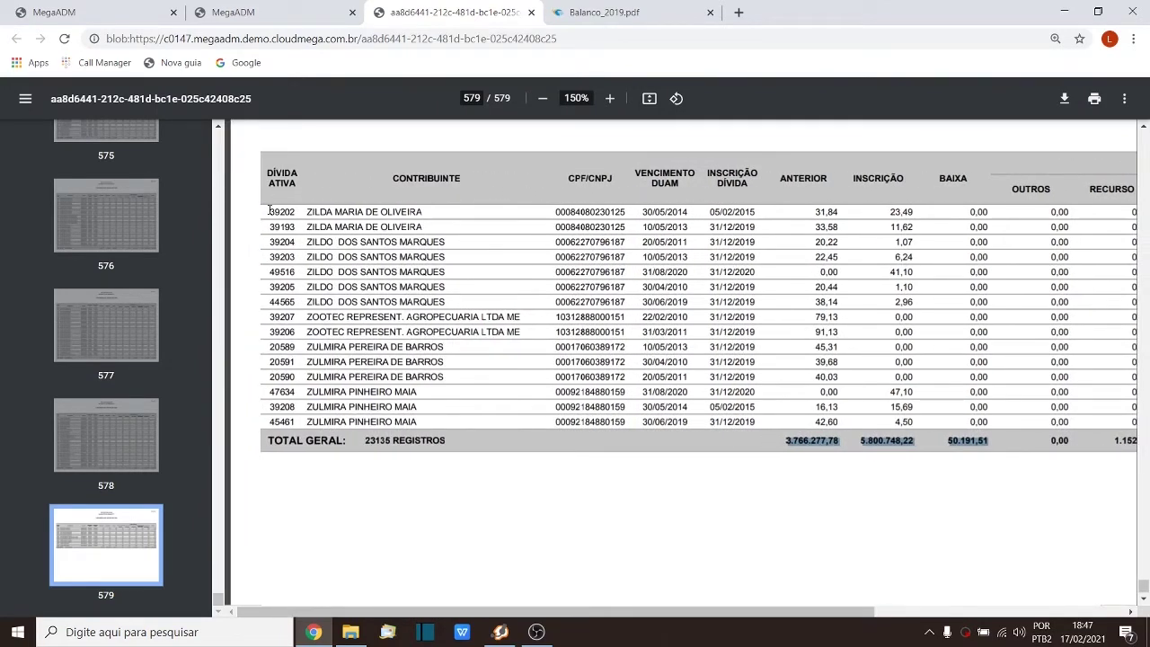
drag(268, 212, 296, 212)
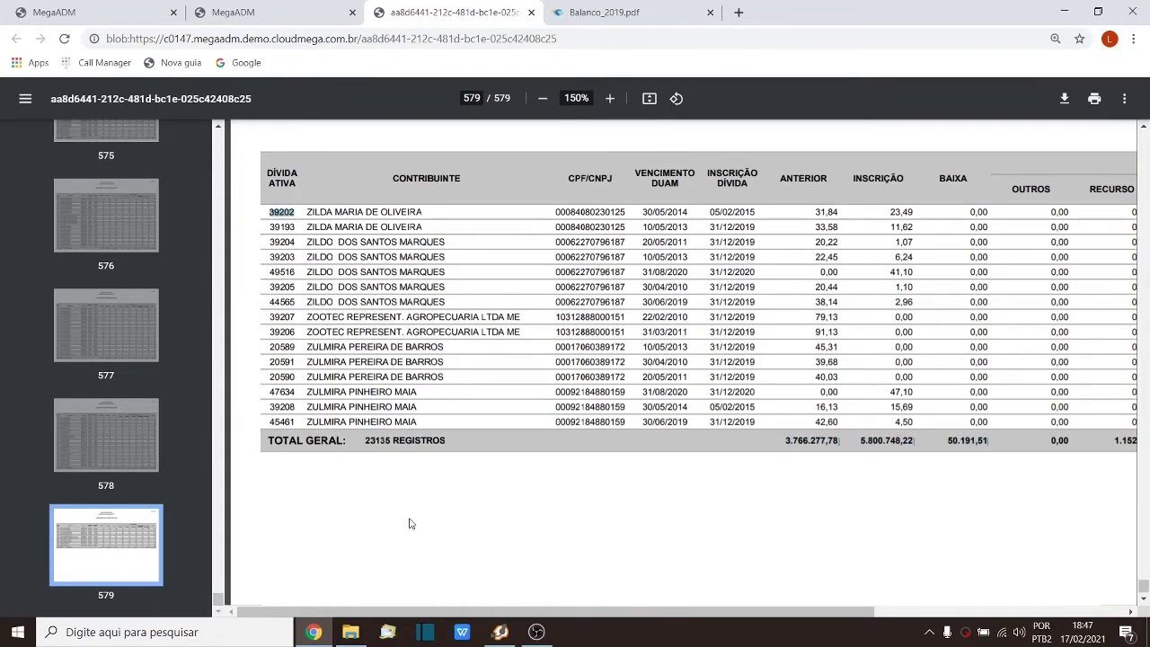
drag(425, 616, 673, 637)
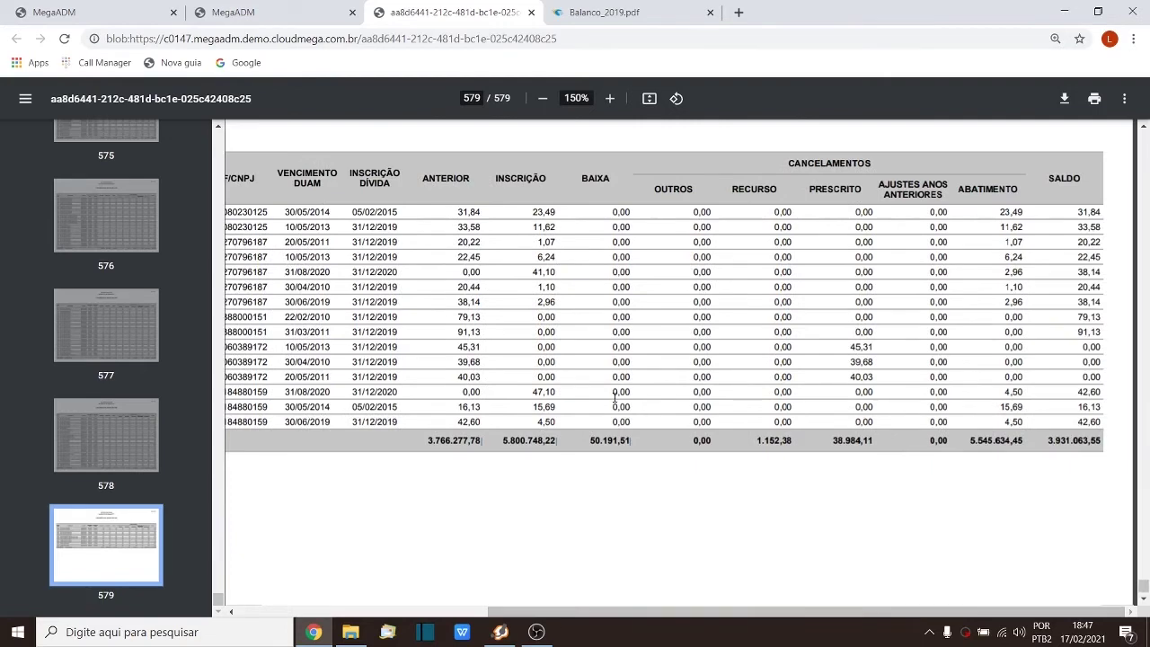
click(619, 9)
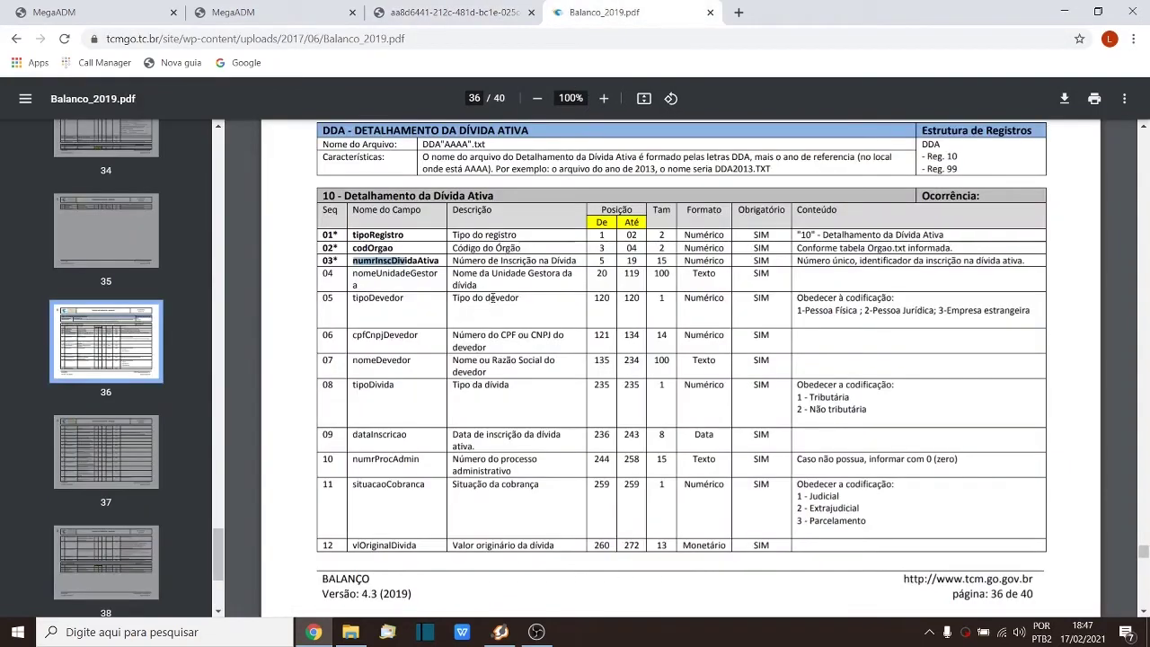
scroll(493, 299, down, 3)
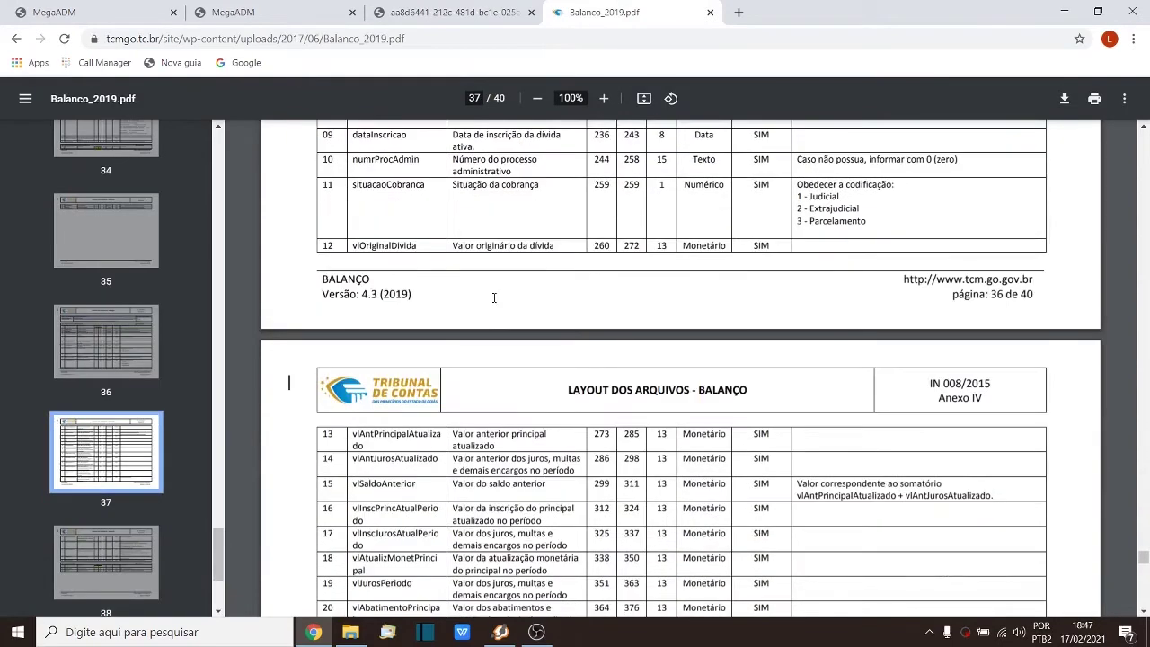
drag(374, 435, 426, 435)
scroll(425, 435, down, 2)
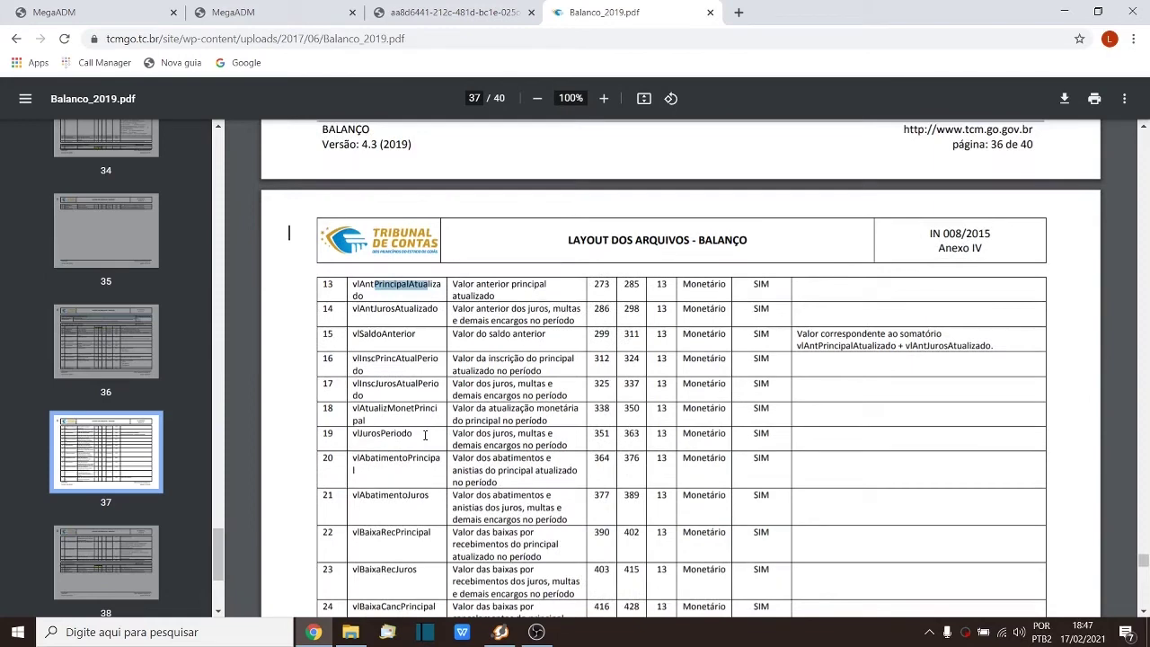
scroll(452, 458, down, 1)
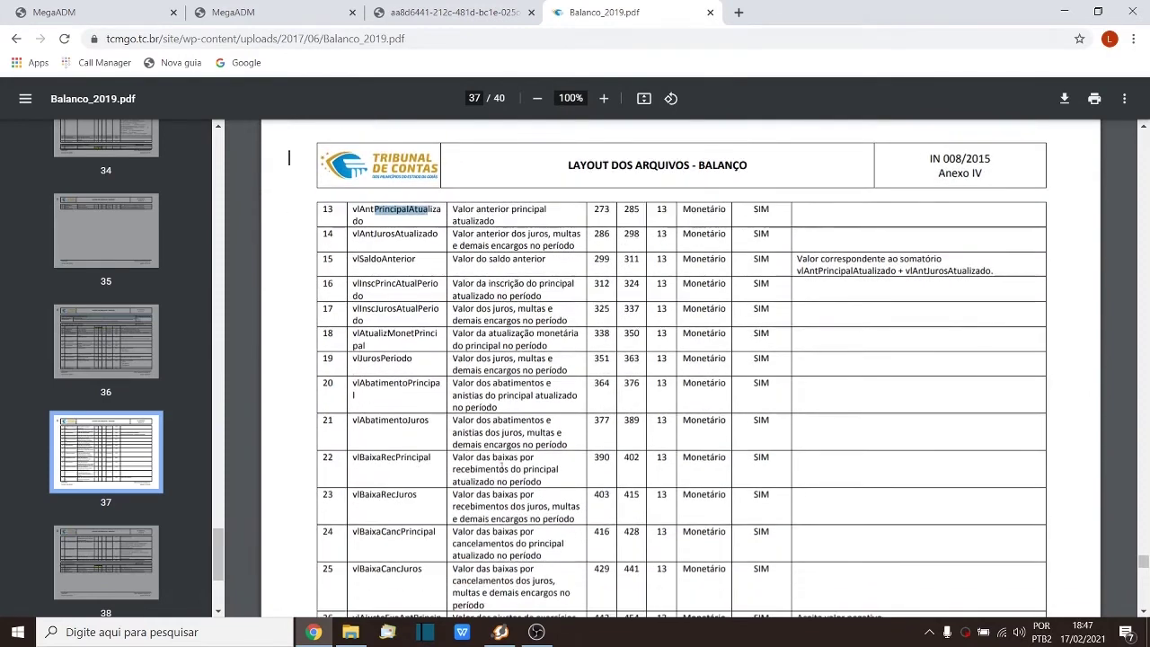
scroll(503, 466, down, 2)
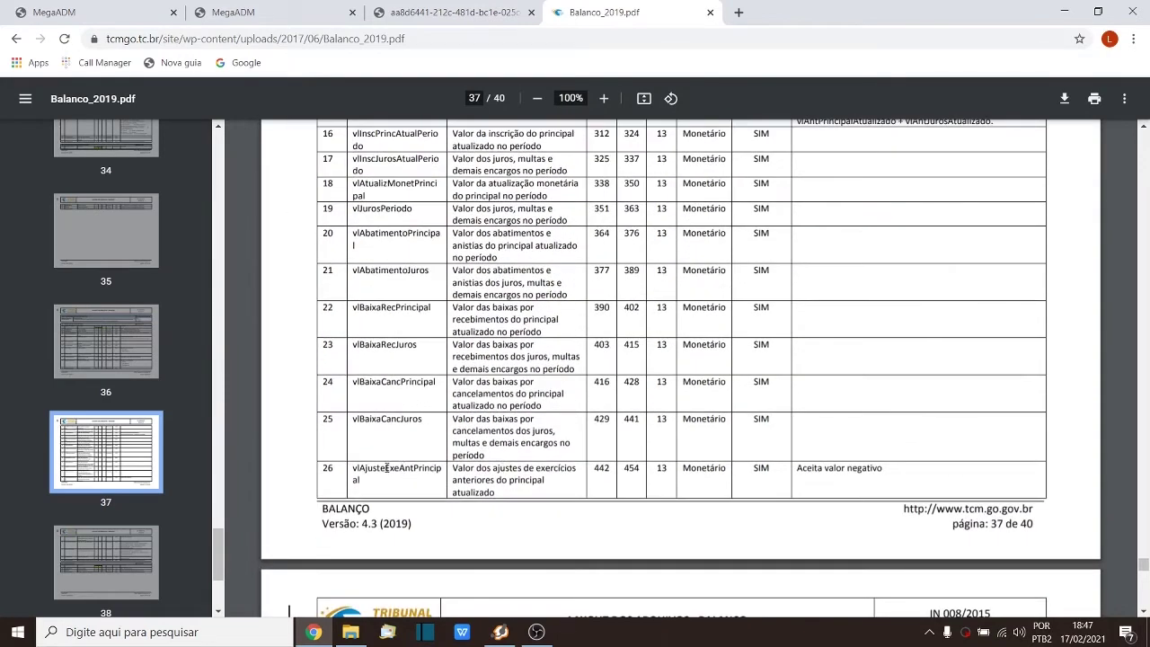
scroll(531, 459, up, 9)
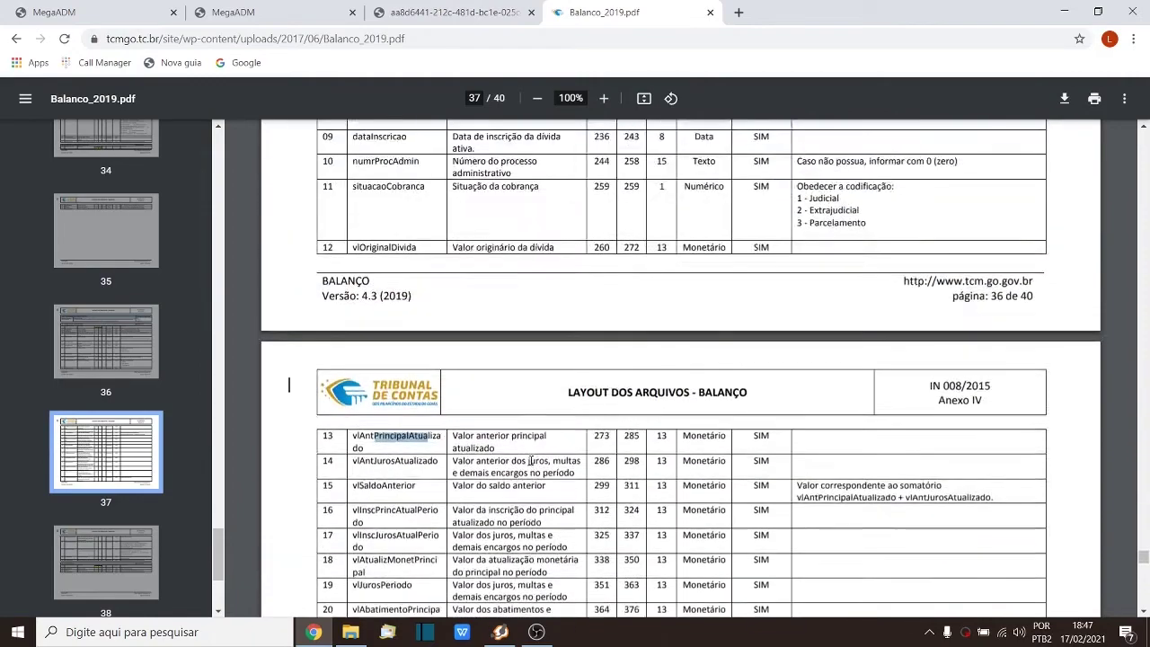
scroll(531, 459, up, 1)
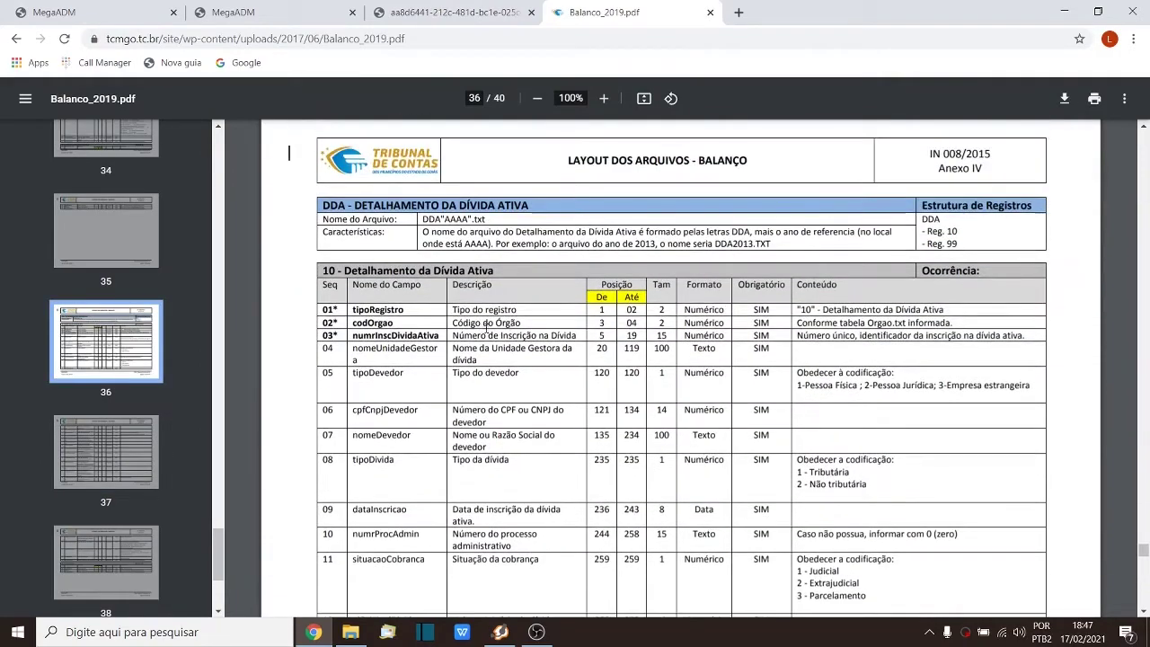
click(430, 9)
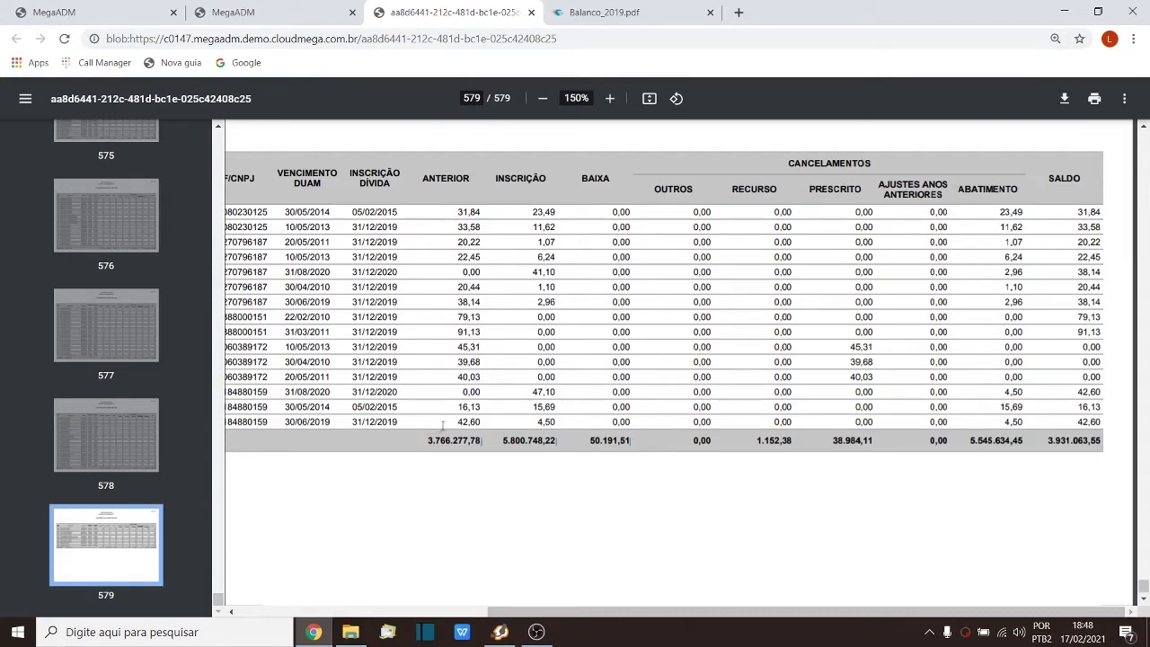
drag(428, 440, 491, 446)
drag(503, 442, 540, 445)
drag(452, 212, 557, 213)
double_click(469, 392)
drag(529, 391, 559, 393)
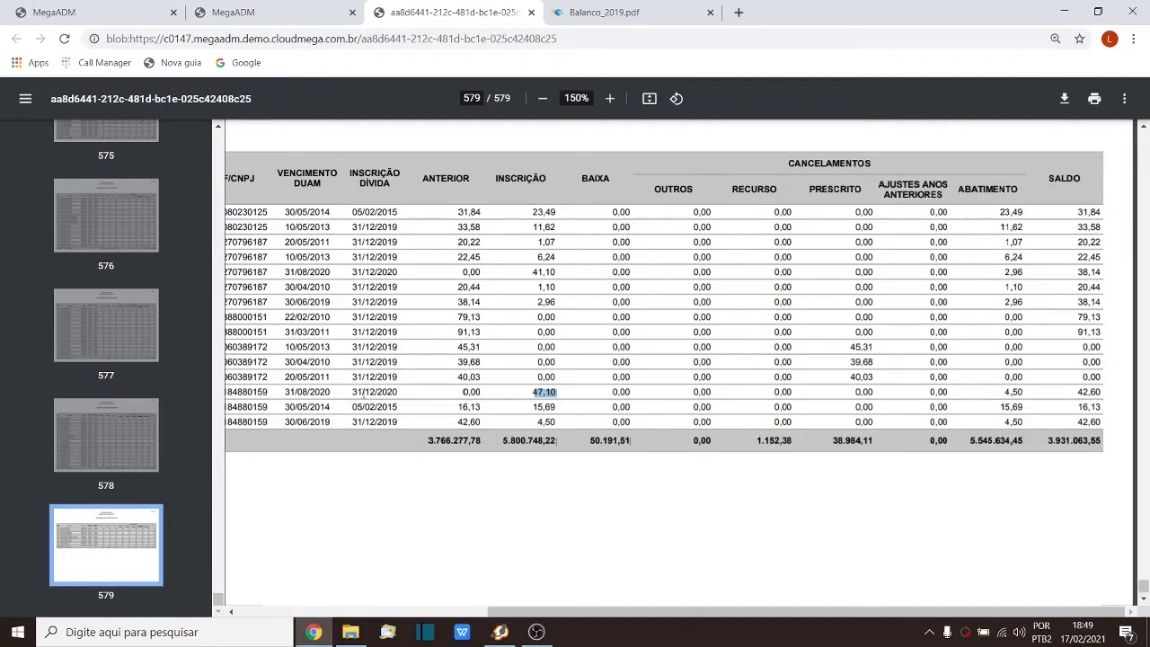
drag(352, 391, 400, 392)
drag(590, 440, 626, 450)
key(ctrl+Tab)
Step: Scroll Balanco_2019.pdf to page 37, mark vlBaixaRecPrincipal, and return to the DDA report
scroll(441, 405, down, 4)
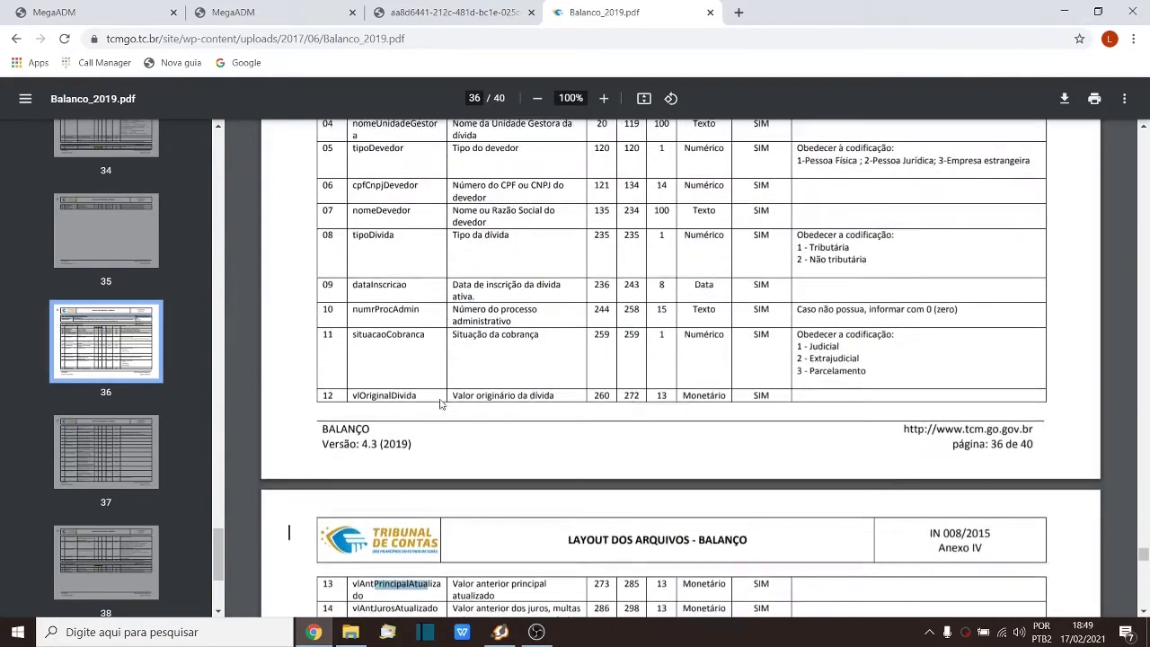
scroll(440, 404, down, 4)
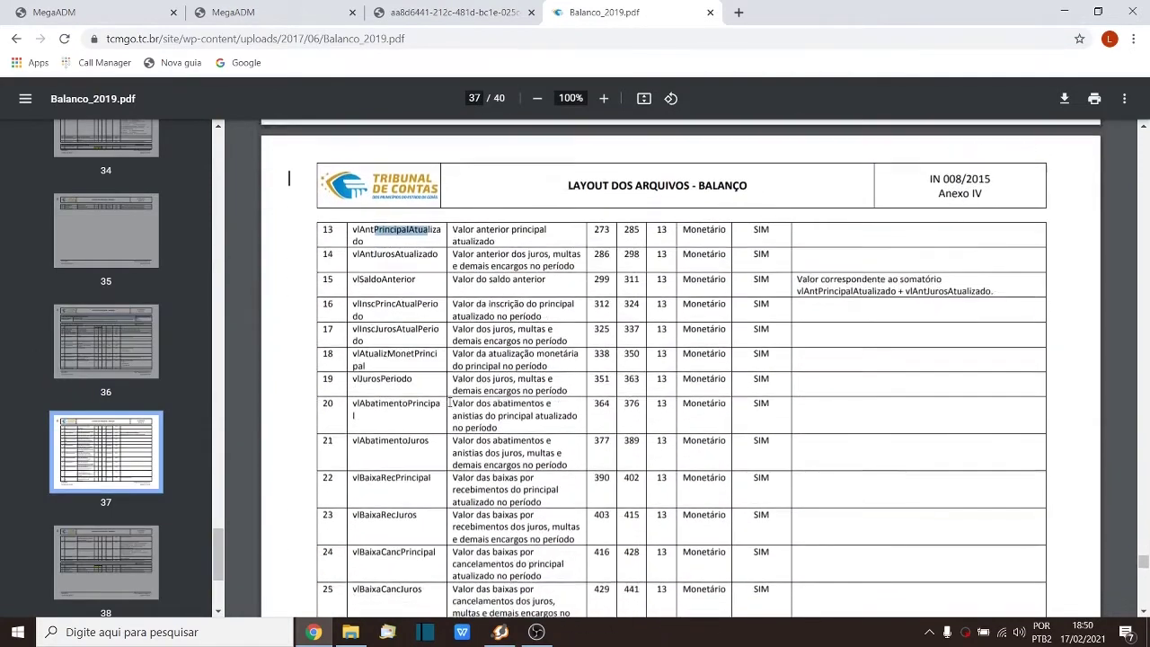
drag(360, 457, 406, 490)
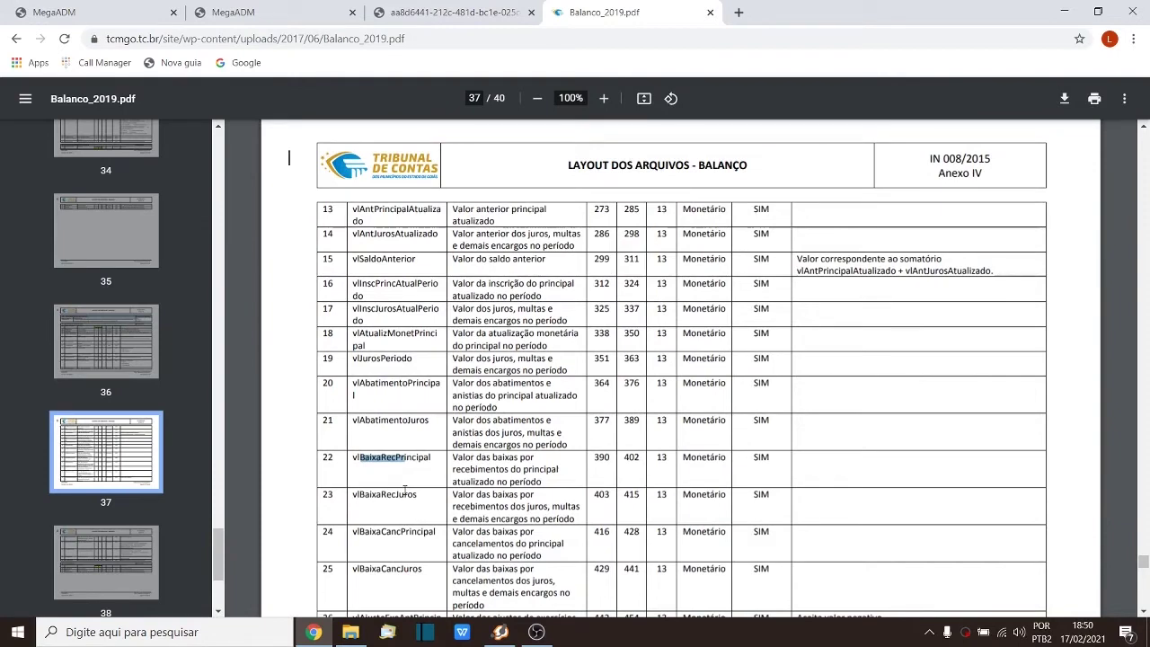
click(428, 11)
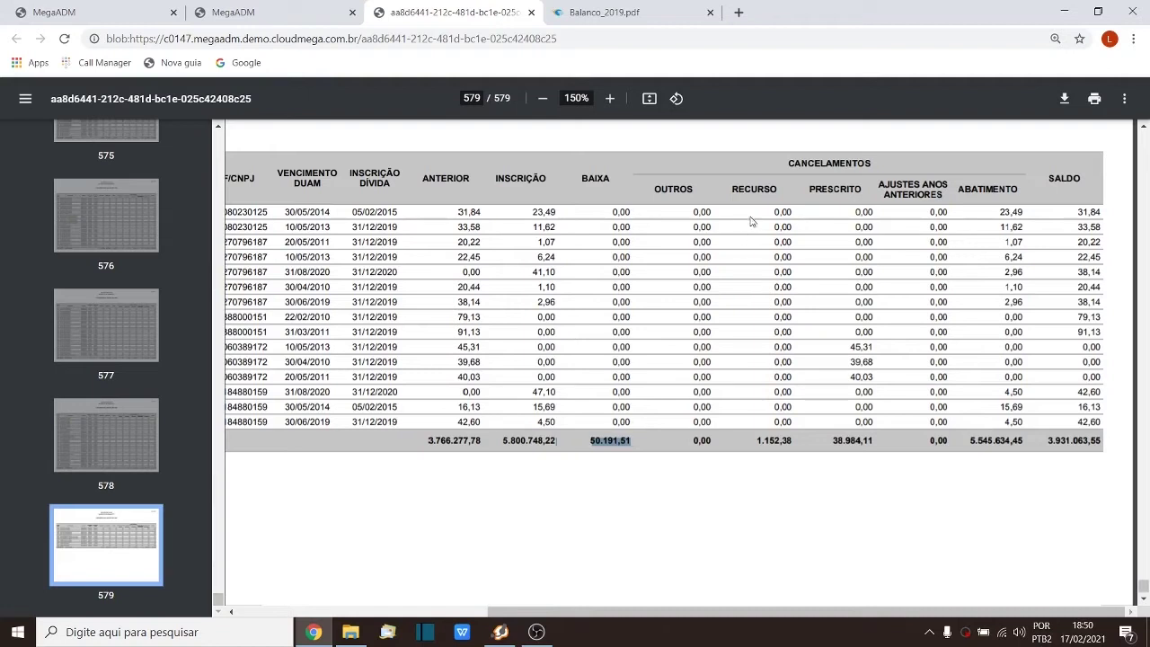
Step: Highlight the CANCELAMENTOS and RECURSO headers, then go back to MegaADM's Conferência do Arquivo DDA page
drag(788, 163, 872, 159)
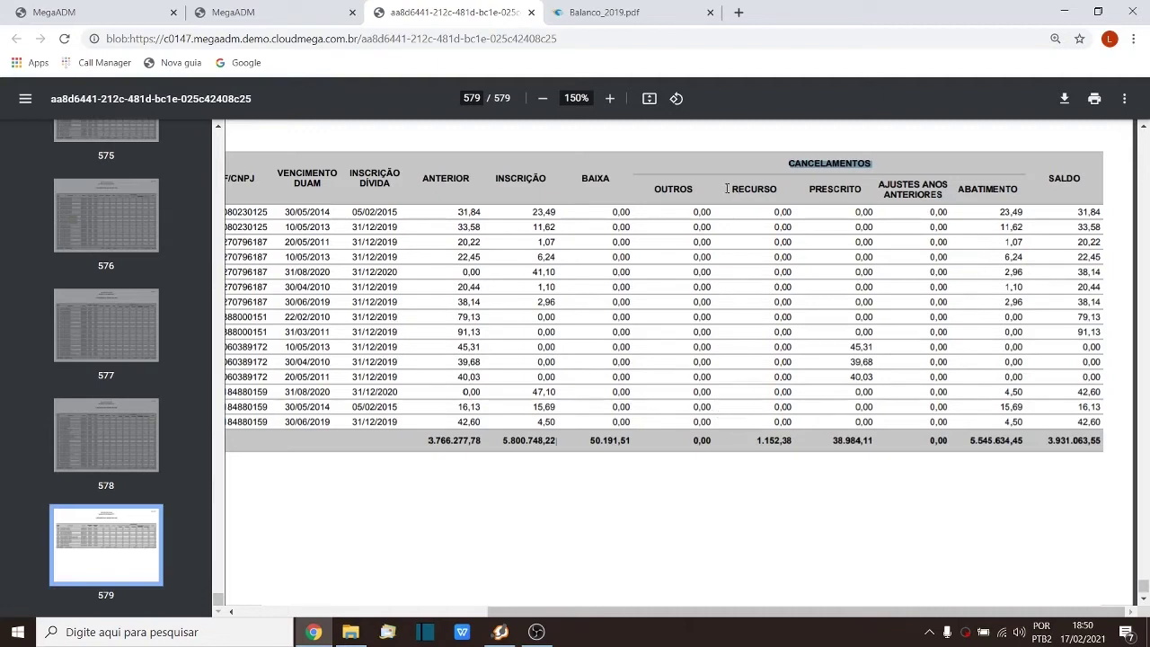
drag(730, 189, 788, 189)
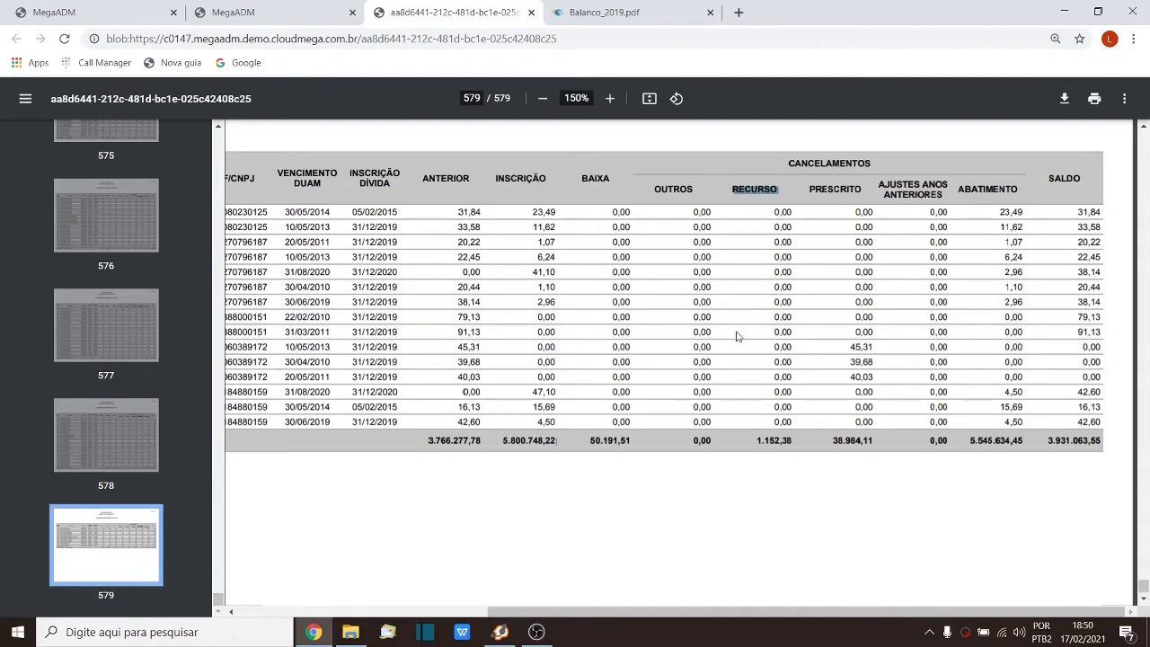
key(ctrl+shift+Tab)
key(ctrl+shift+Tab)
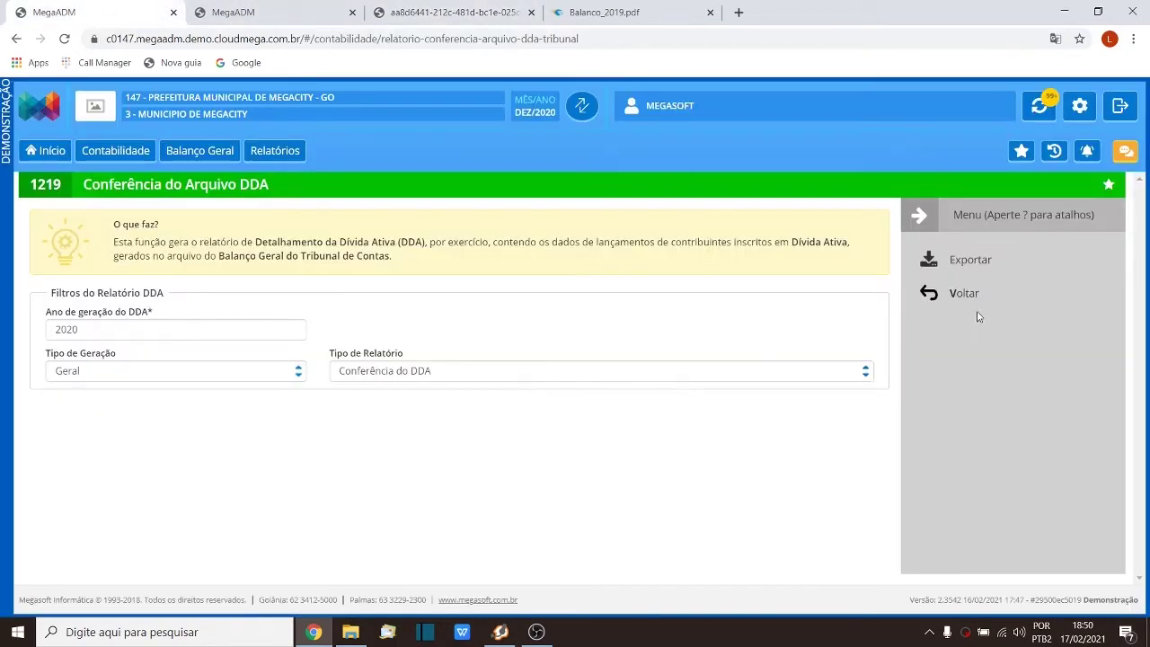
Step: Go through Imóveis > Lançamentos > Conta Corrente Fiscal - DUAM, list records, and open DUAM 142337
click(978, 308)
click(49, 151)
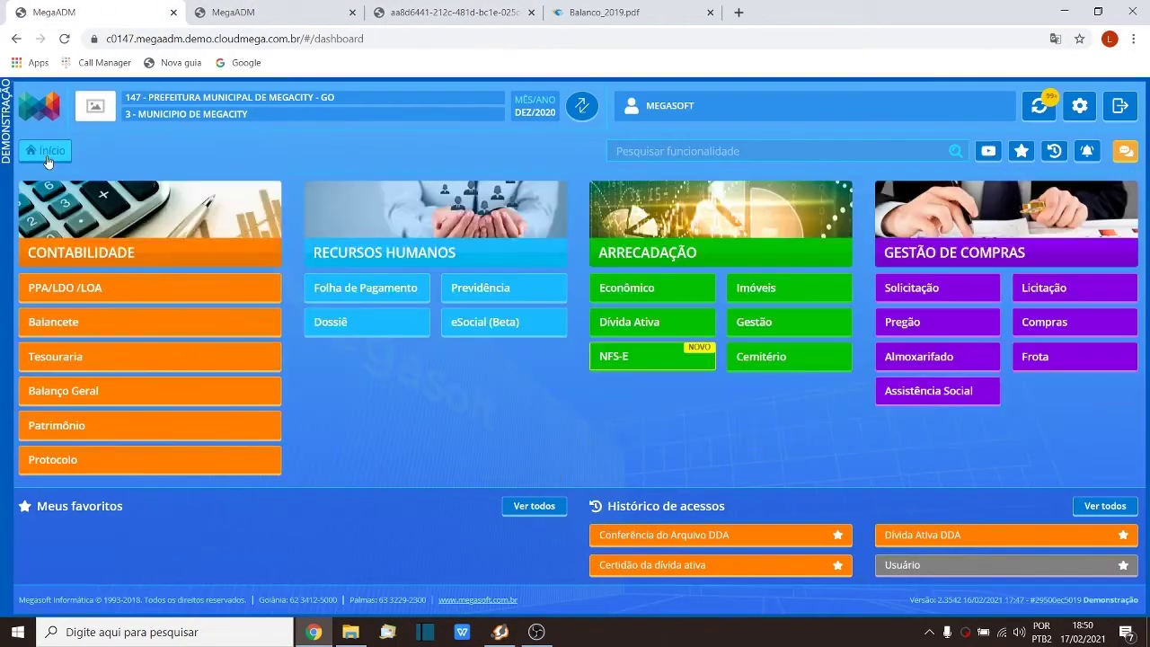
click(775, 297)
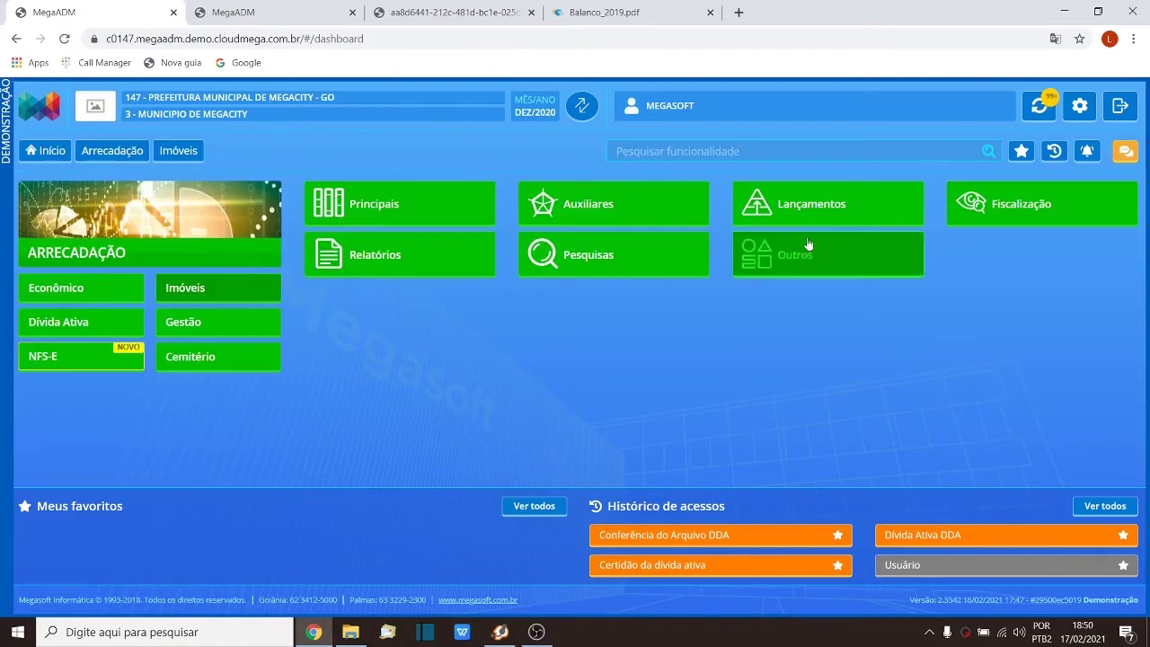
click(807, 206)
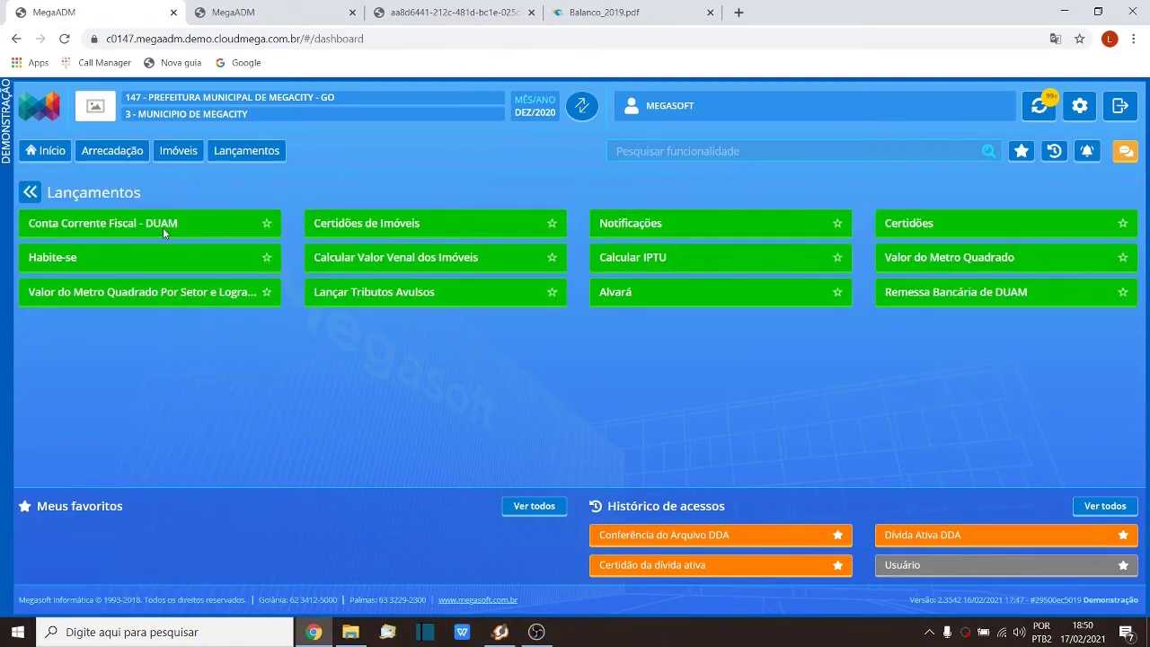
click(163, 229)
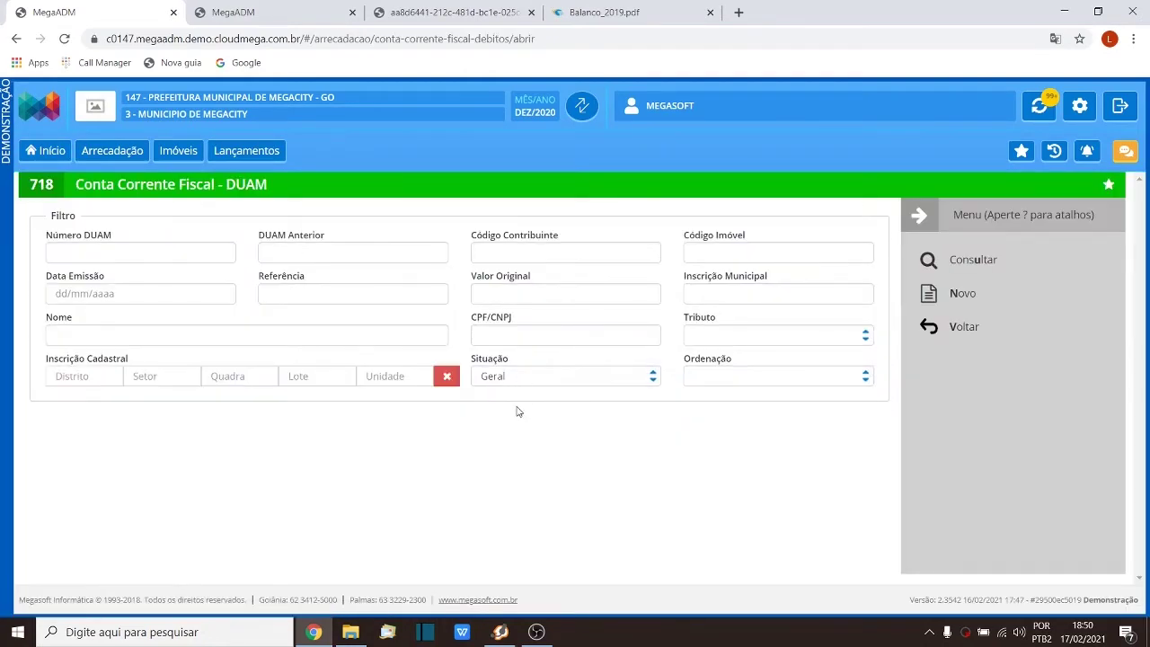
click(965, 261)
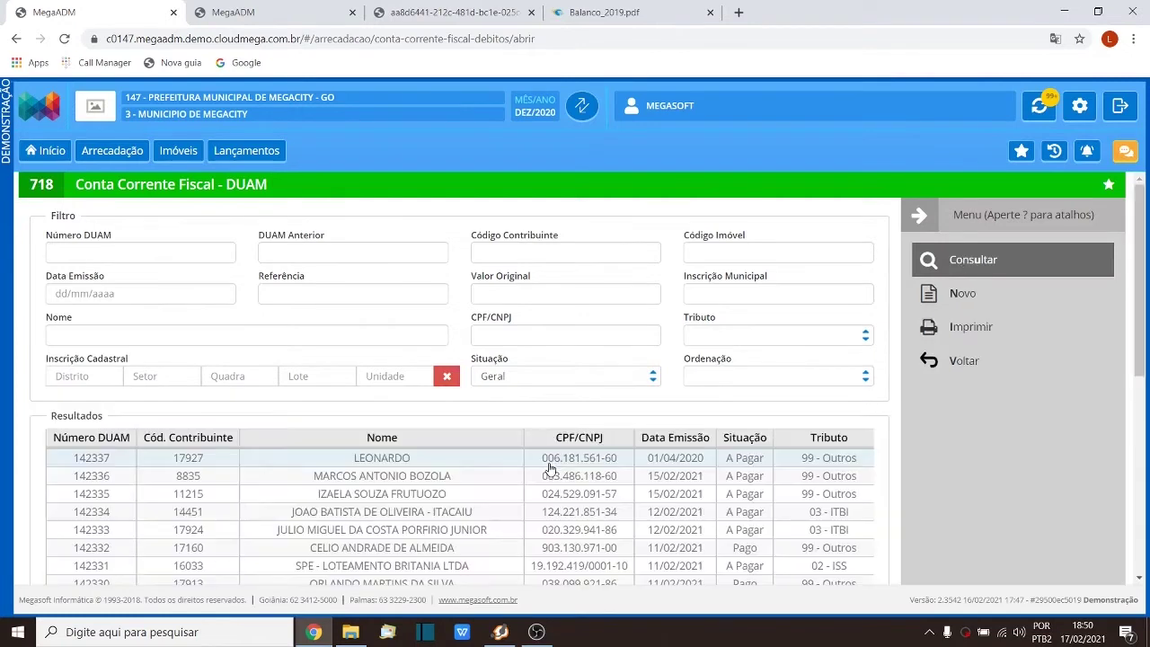
double_click(407, 459)
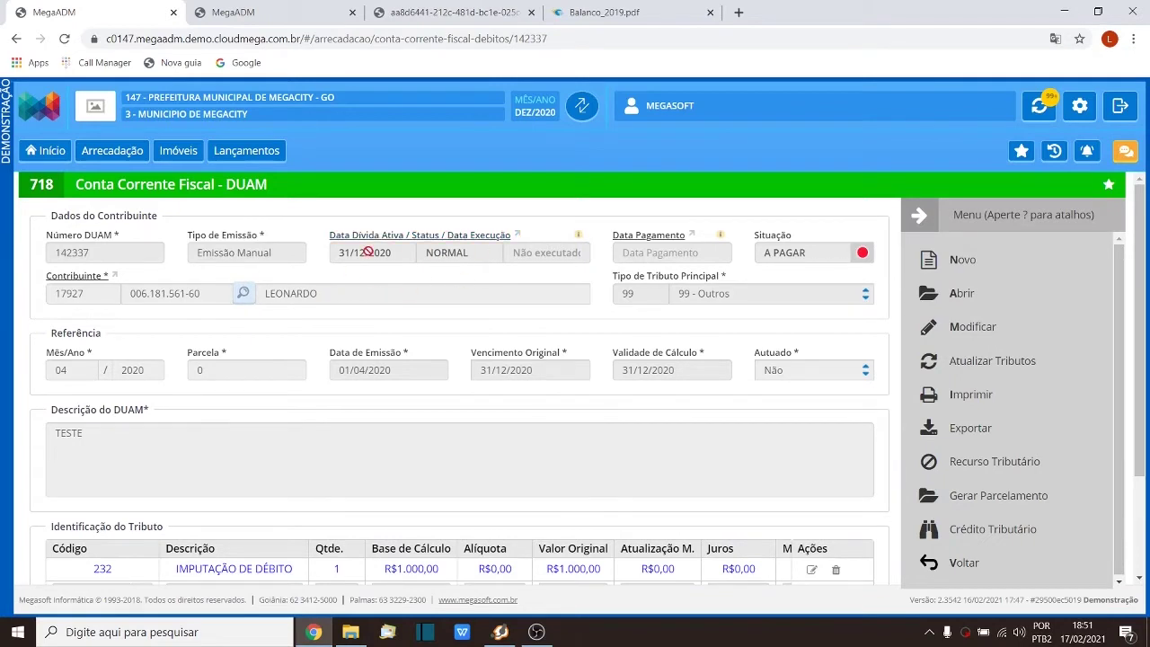
scroll(497, 348, down, 1)
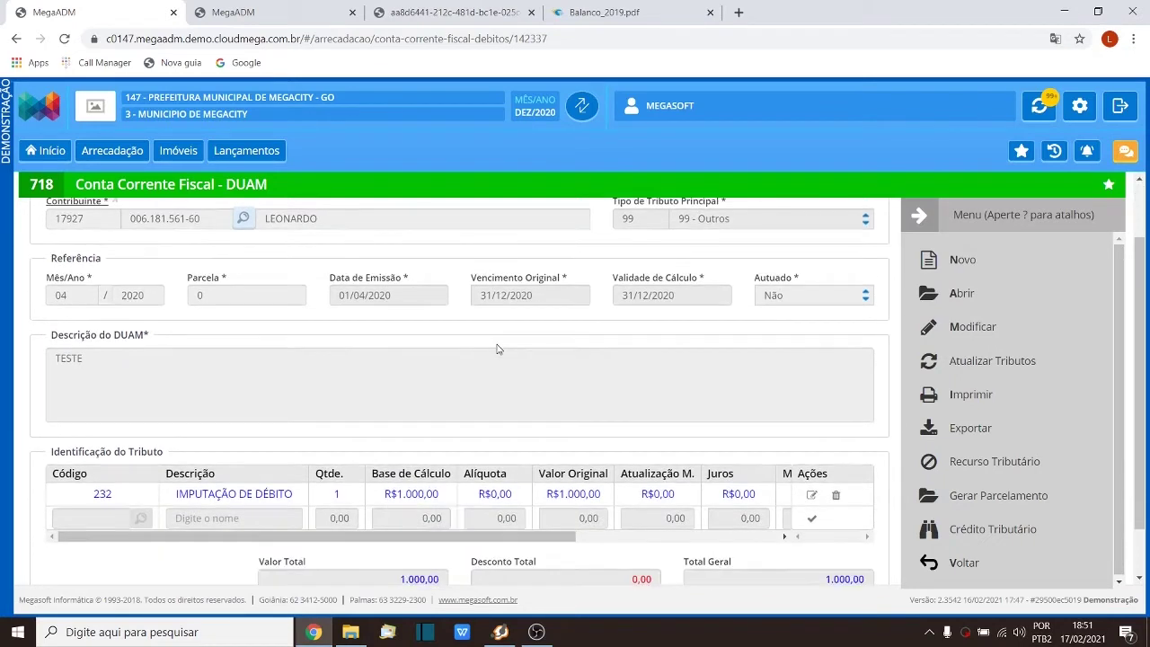
Step: Start a Recurso Tributário for DUAM 142337, accepting the DDA impact warning
click(971, 469)
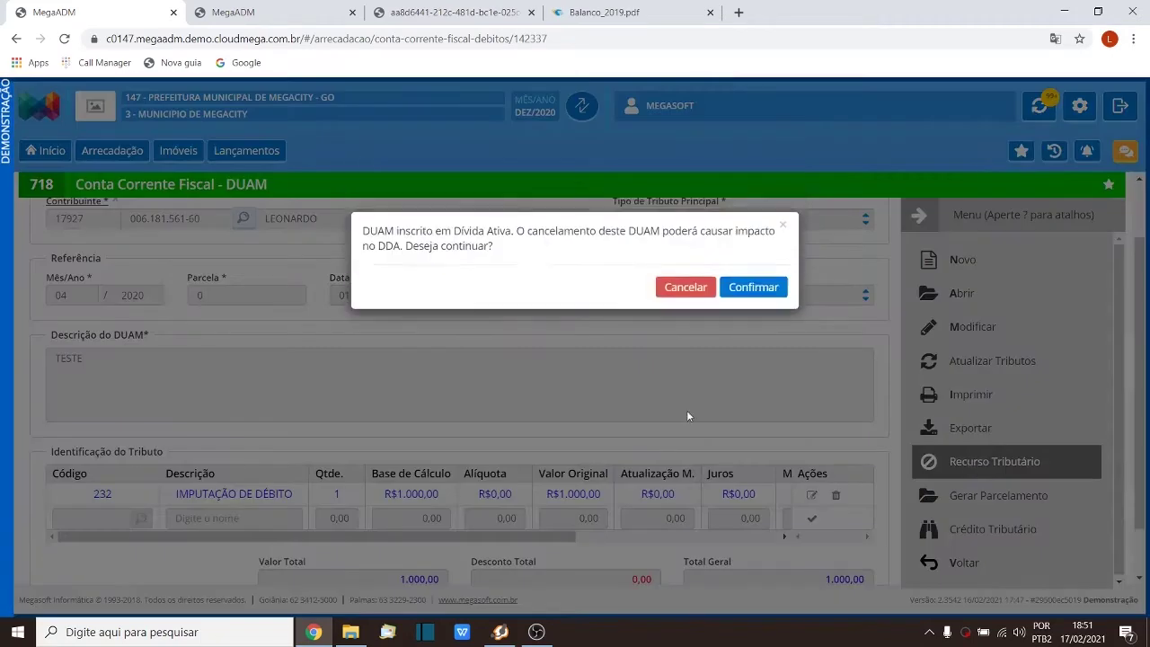
click(746, 288)
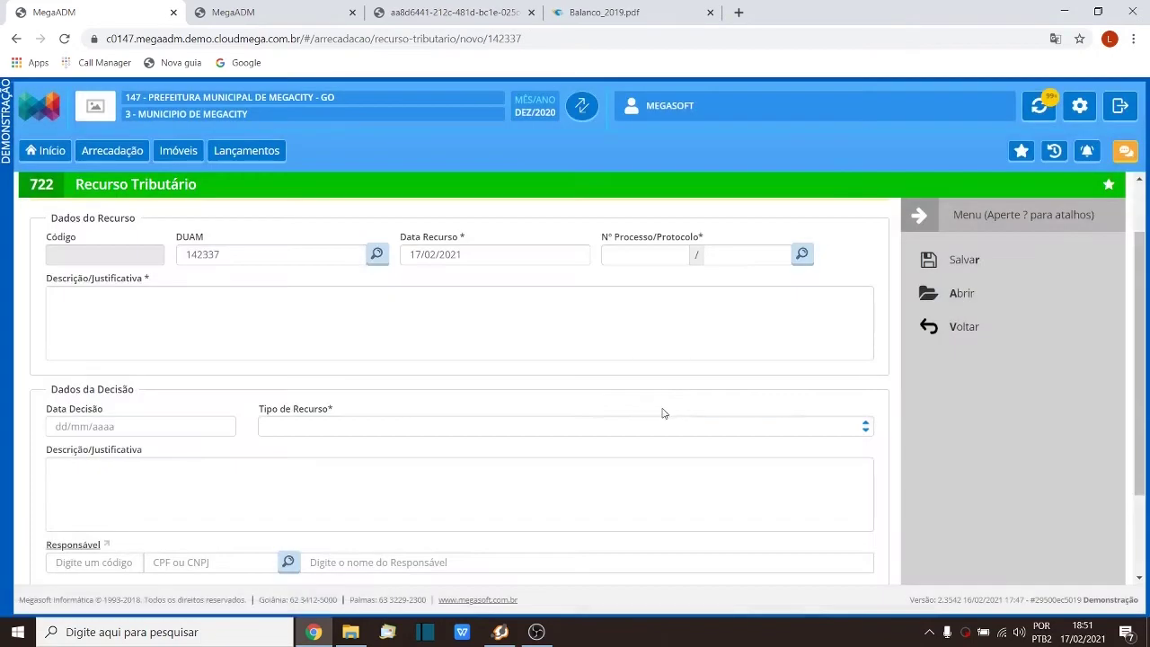
click(390, 428)
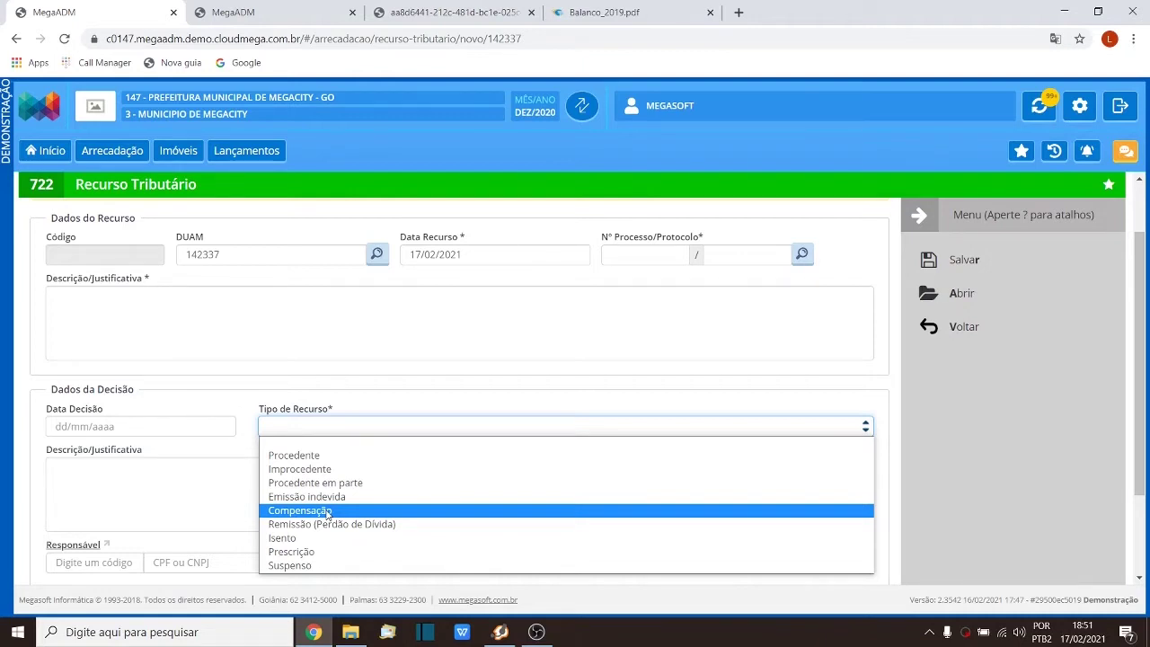
Step: Check the report's PRESCRITO column header and set the appeal type to Prescrição
click(437, 13)
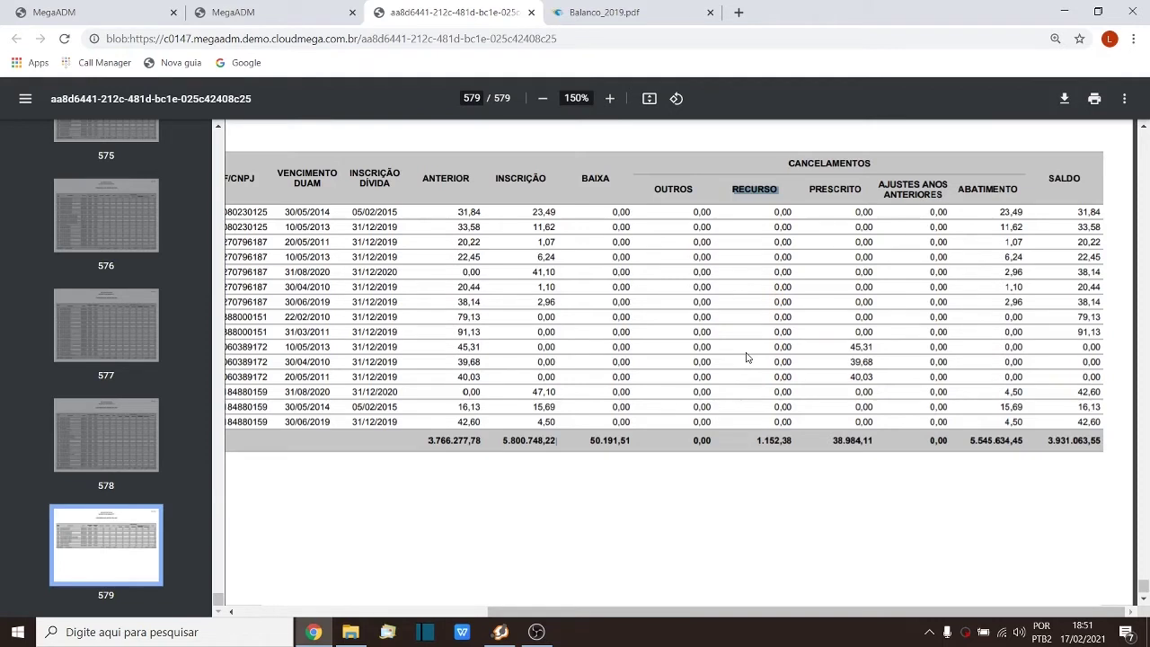
drag(810, 188, 864, 189)
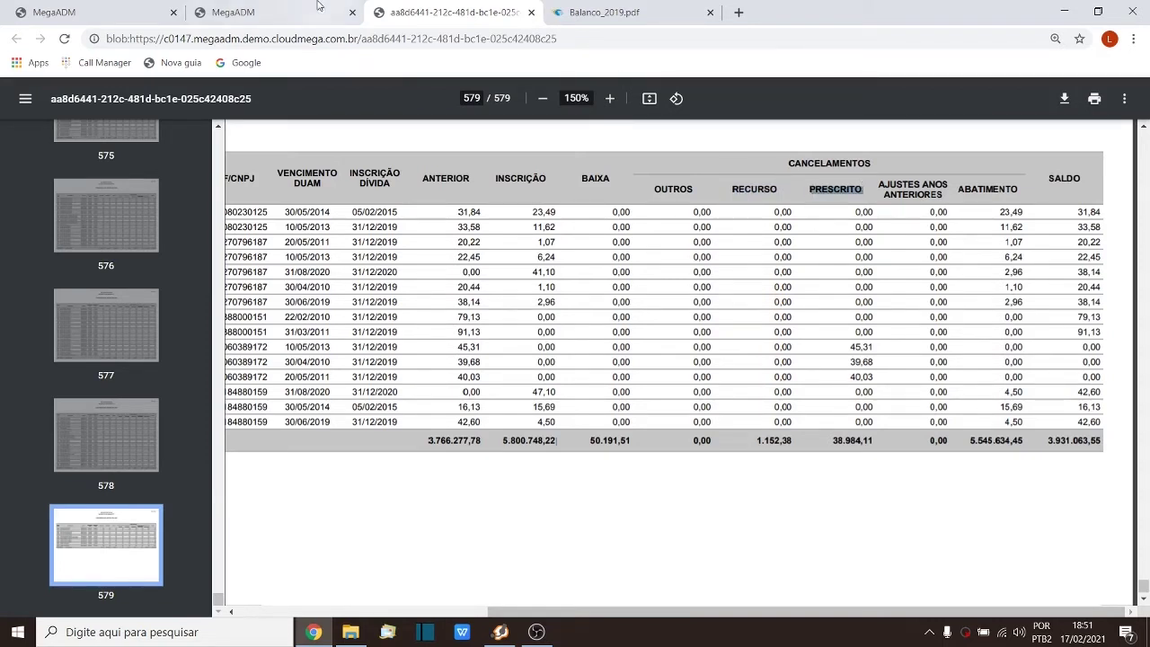
click(87, 9)
click(322, 428)
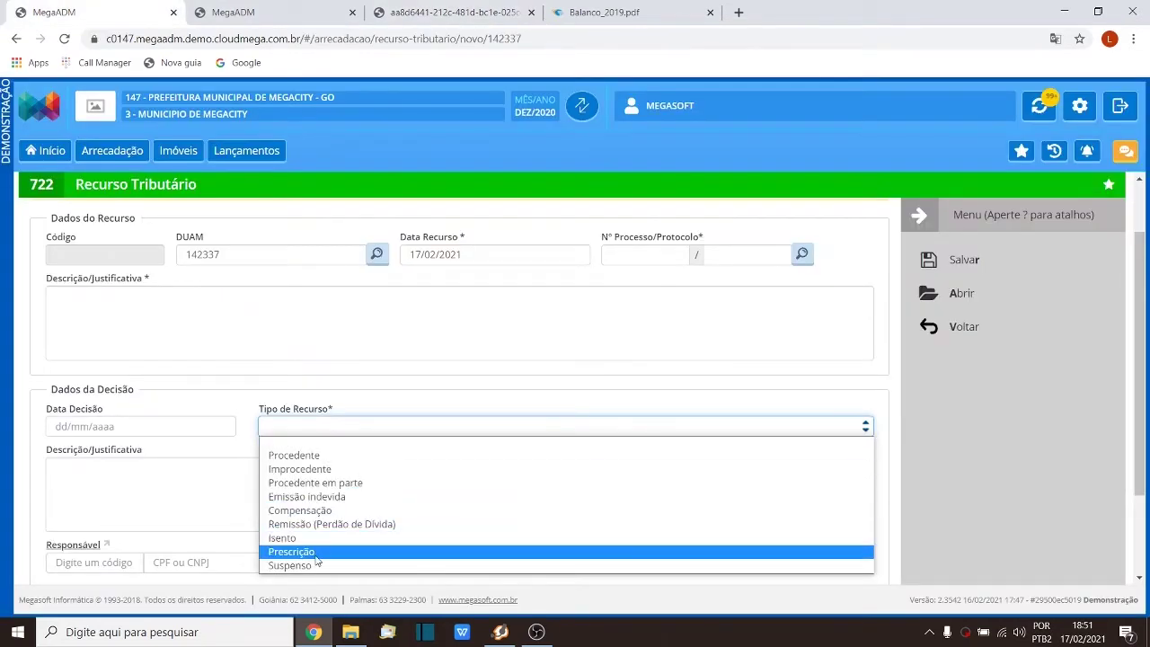
click(314, 552)
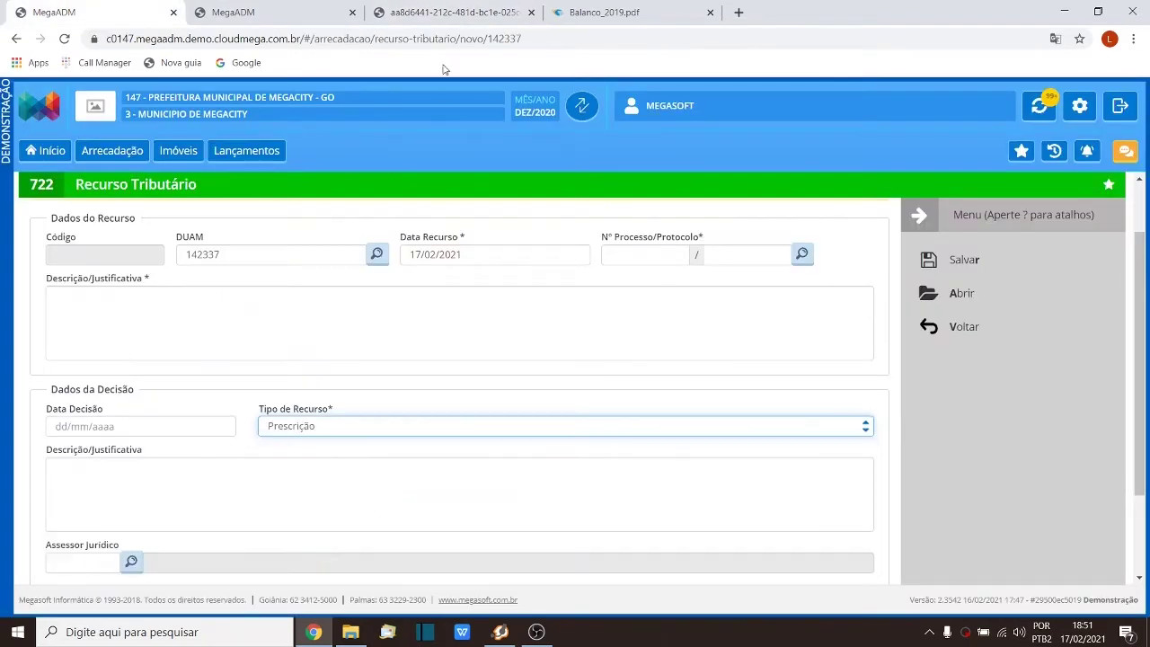
click(434, 11)
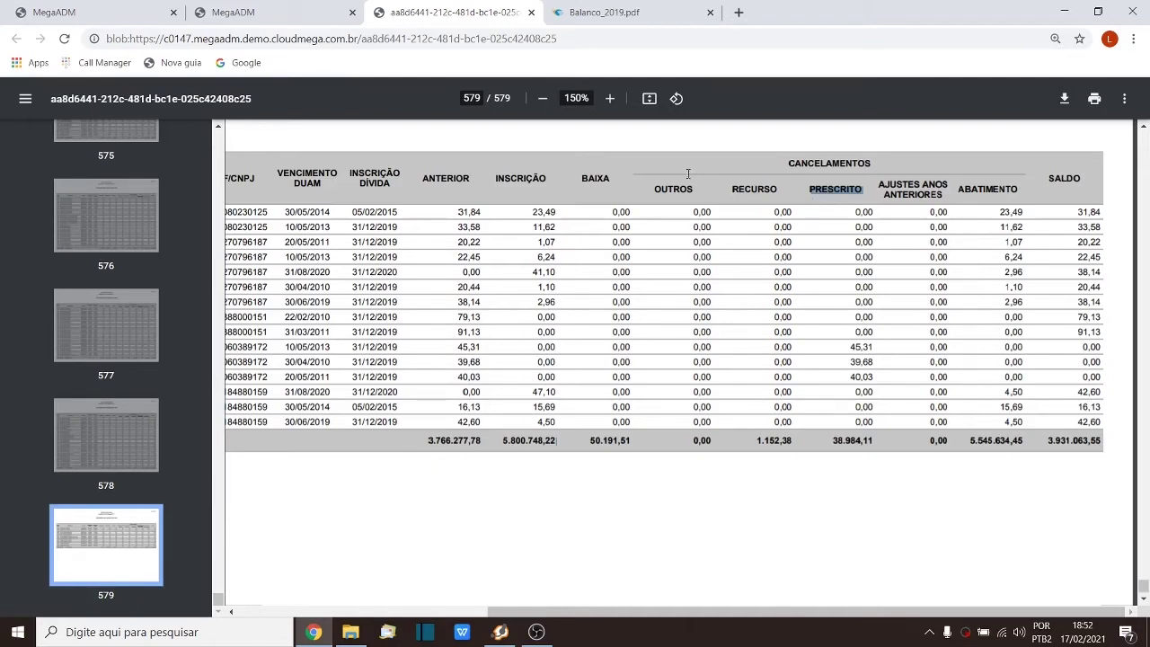
key(ctrl+1)
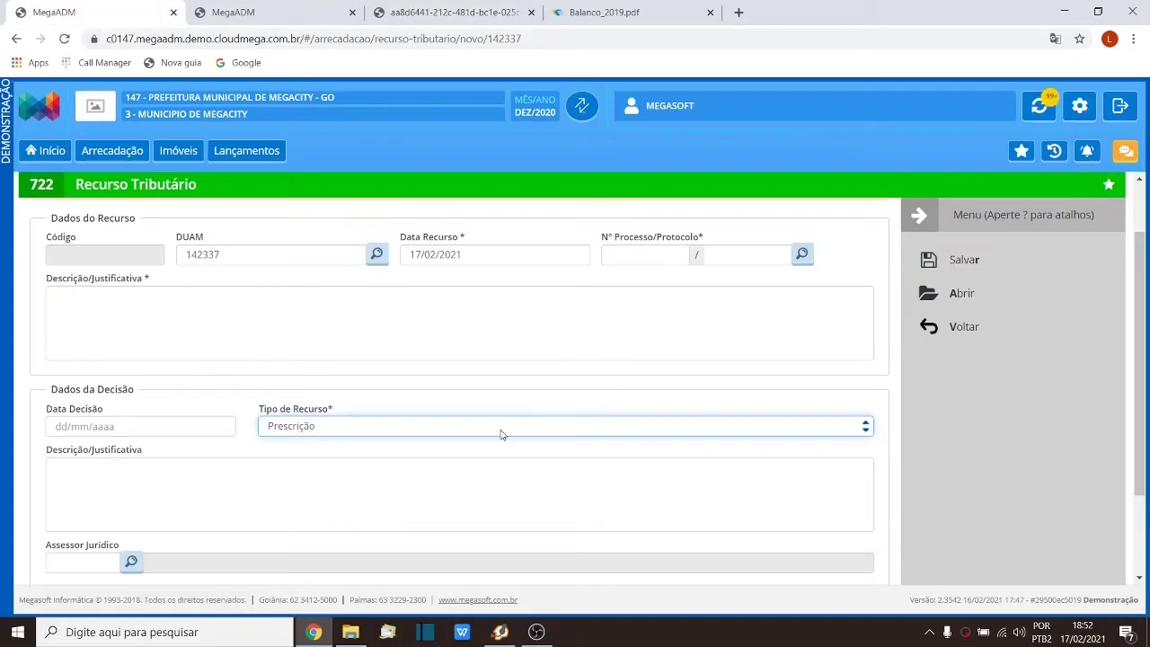
click(454, 434)
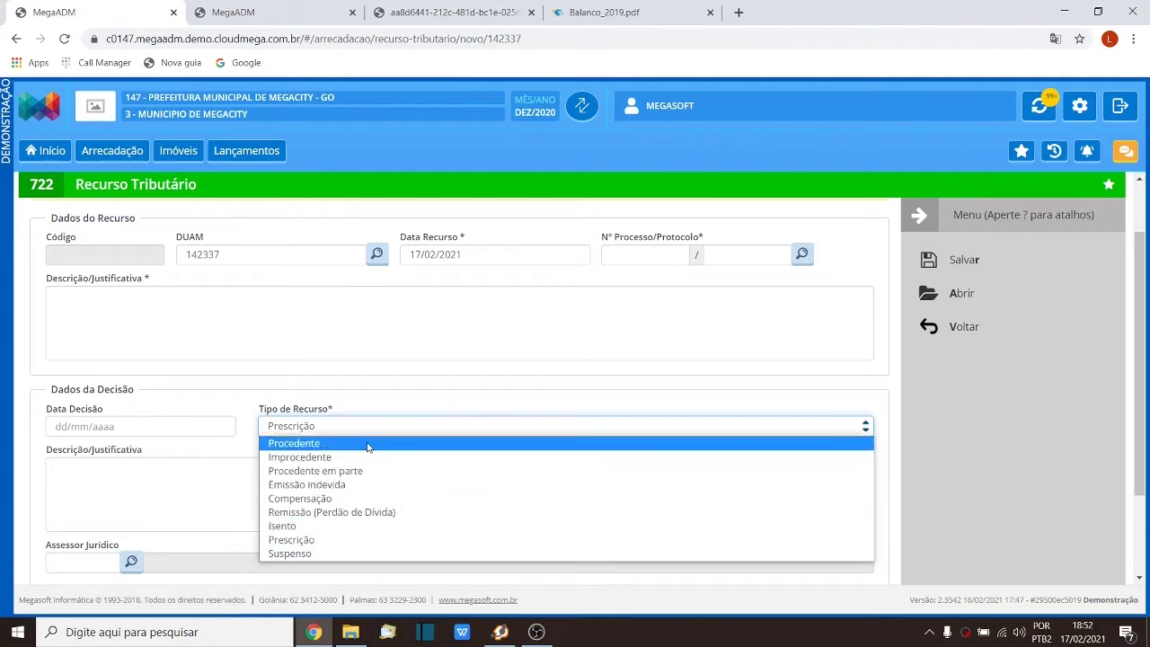
click(213, 495)
scroll(406, 410, down, 2)
scroll(405, 410, up, 2)
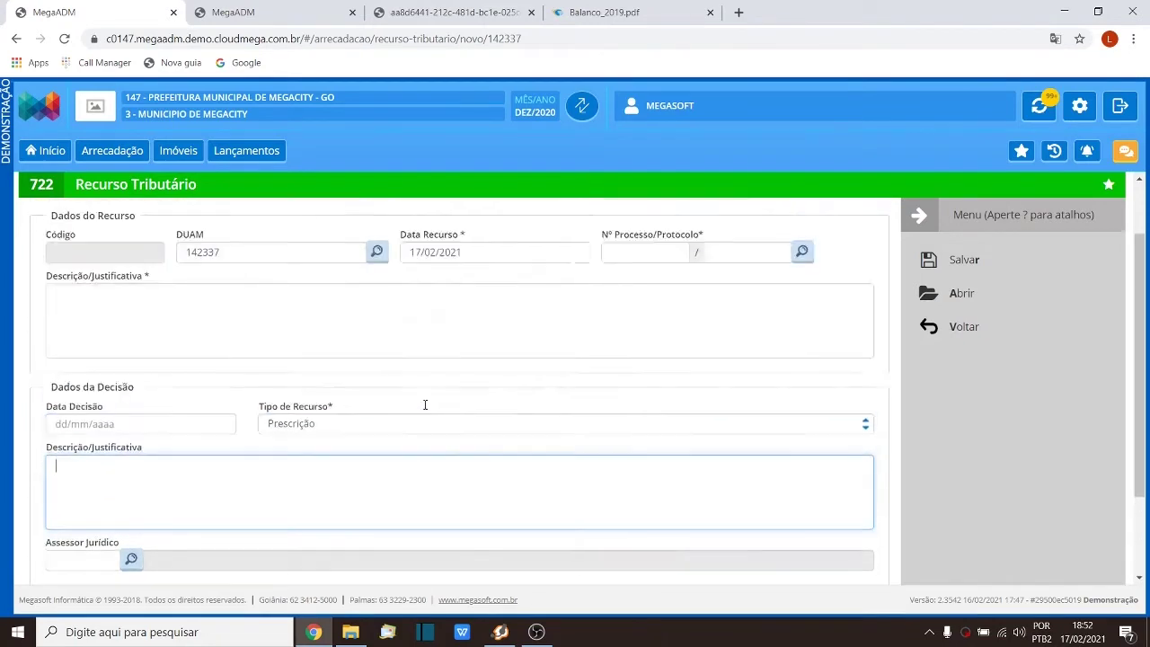
scroll(426, 405, up, 1)
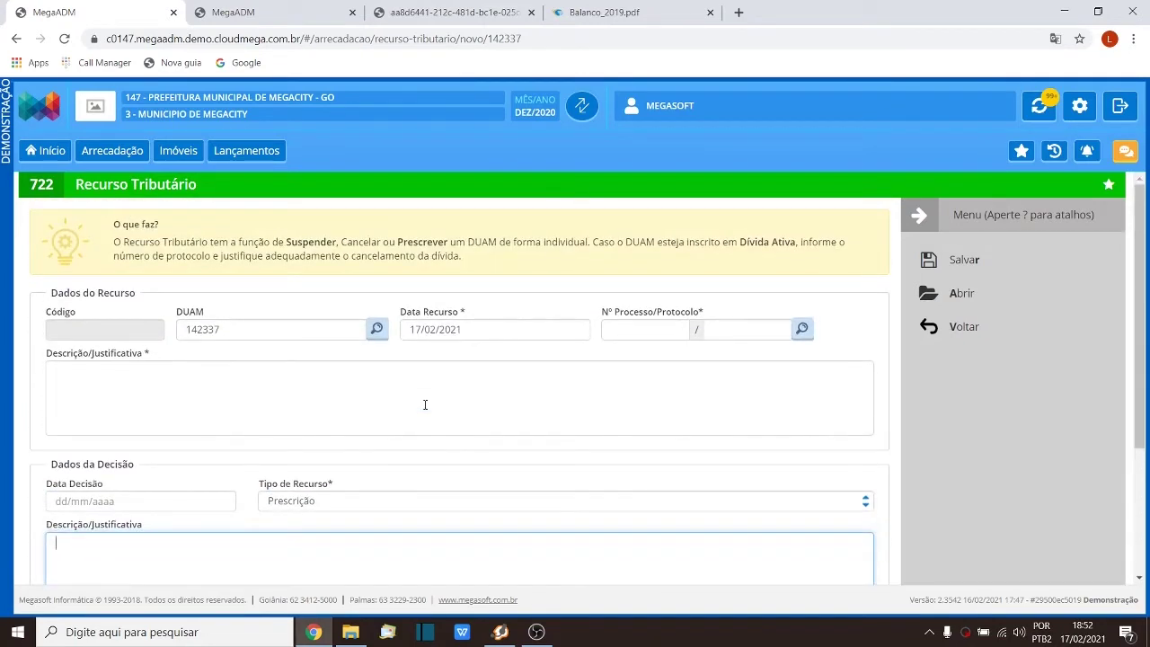
click(438, 9)
drag(757, 440, 792, 445)
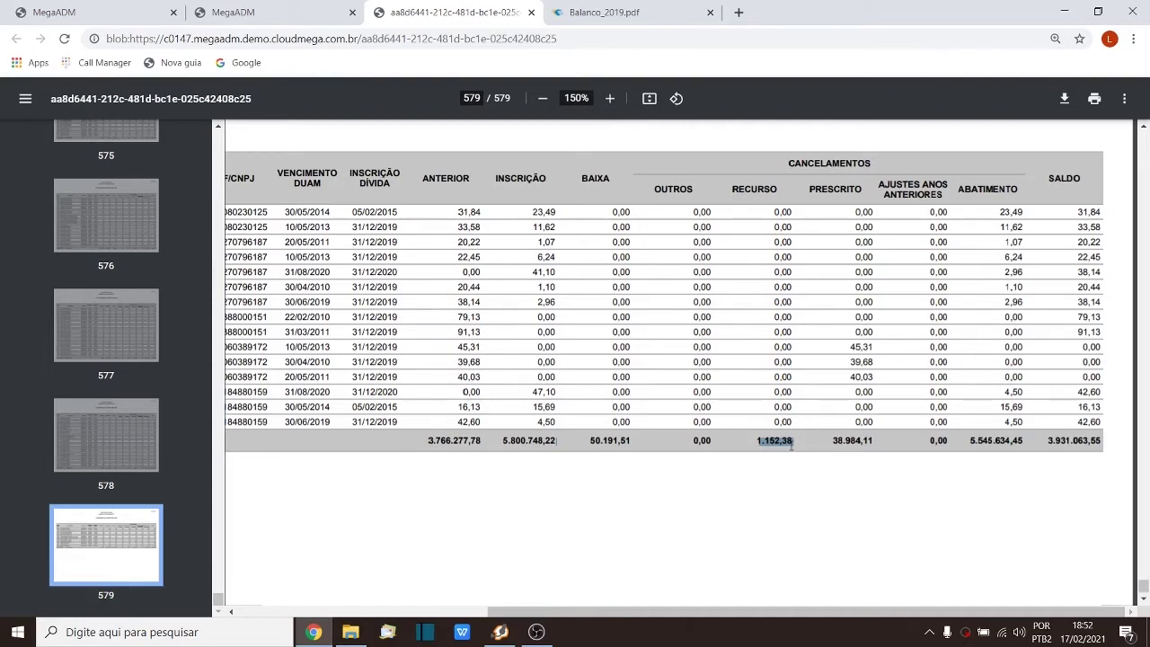
drag(654, 197, 705, 244)
click(706, 244)
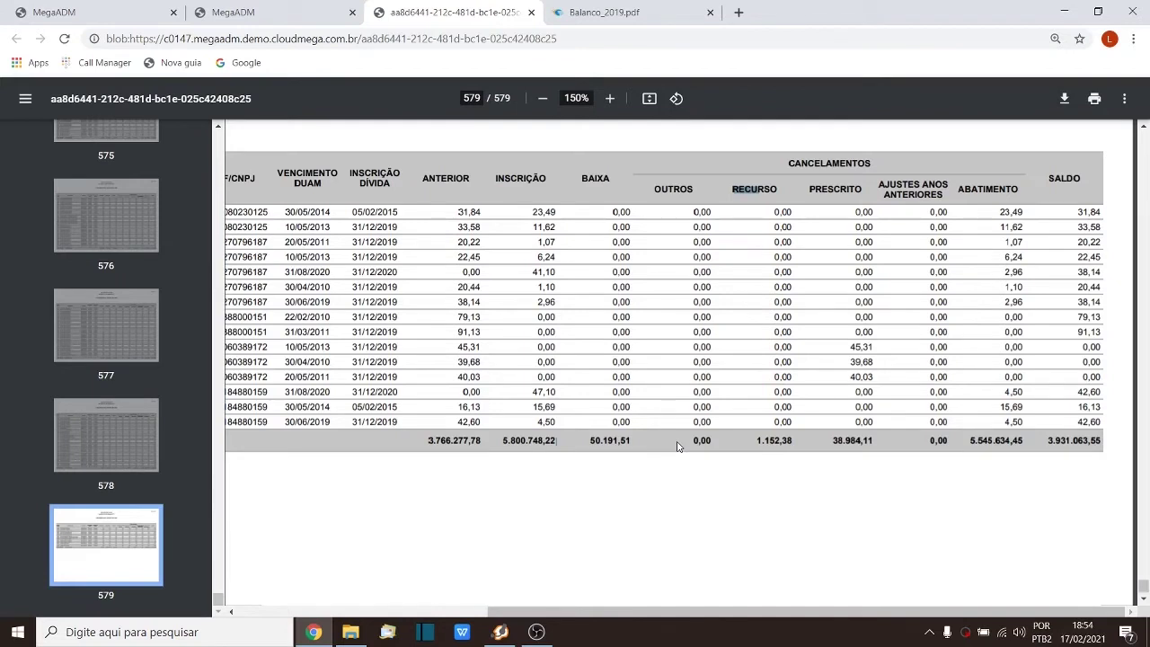
click(459, 212)
drag(459, 212, 488, 213)
drag(455, 287, 484, 284)
drag(1075, 212, 1104, 213)
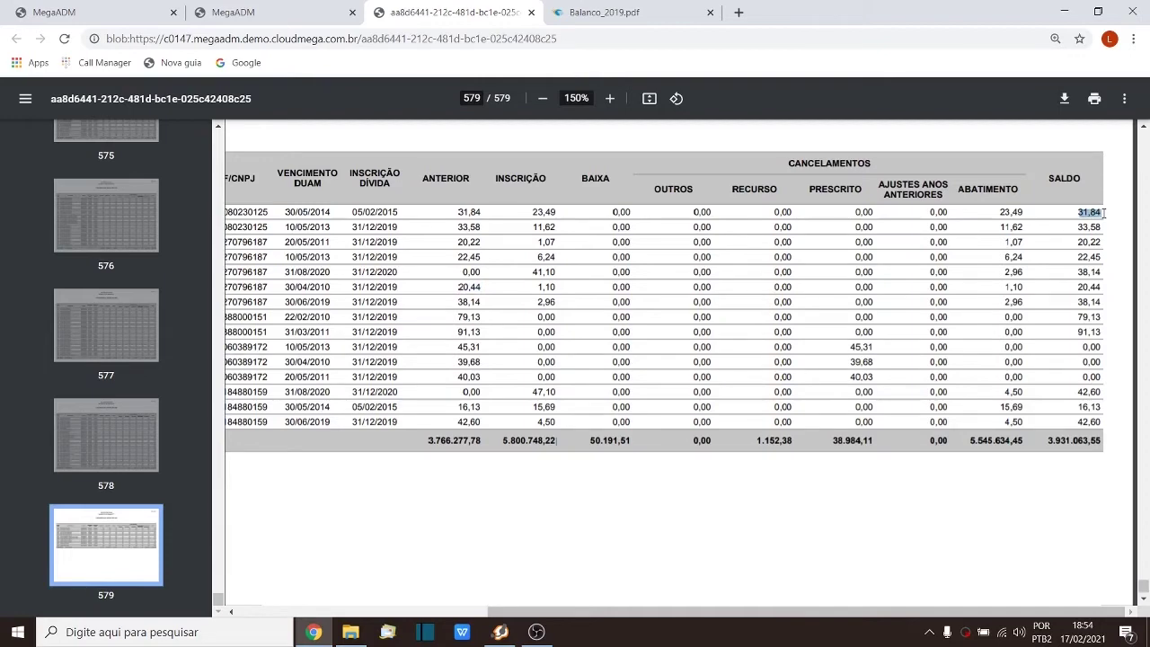
Step: Zoom the report to 175% and scroll left to the DÍVIDA ATIVA and CONTRIBUINTE columns
click(609, 98)
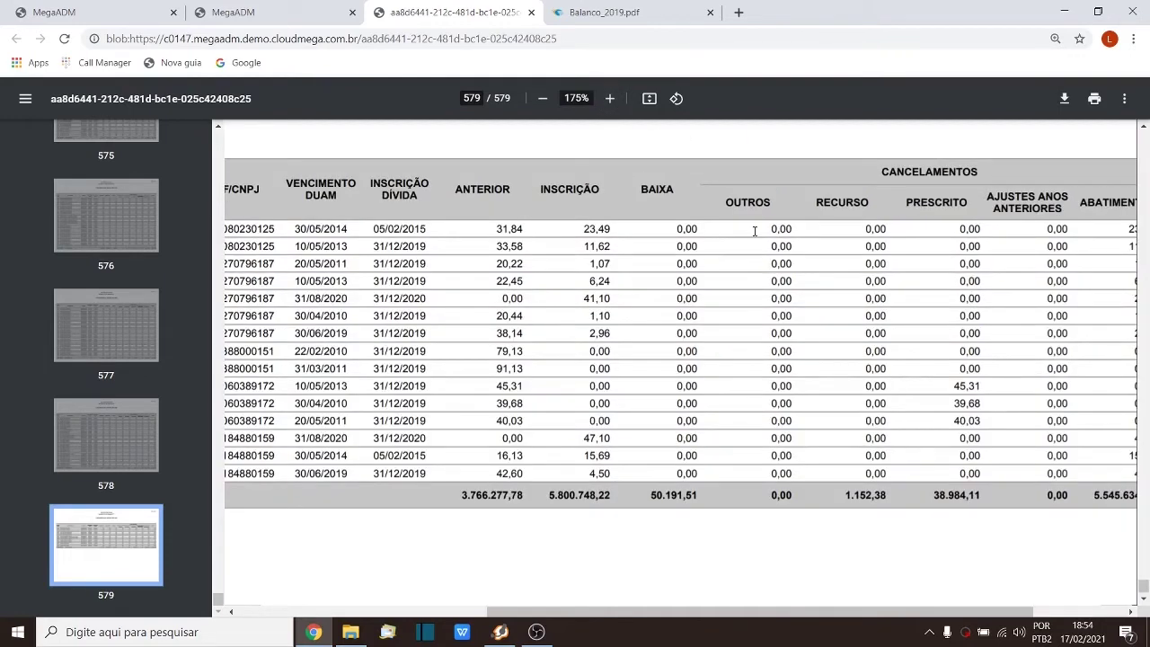
drag(771, 230, 784, 231)
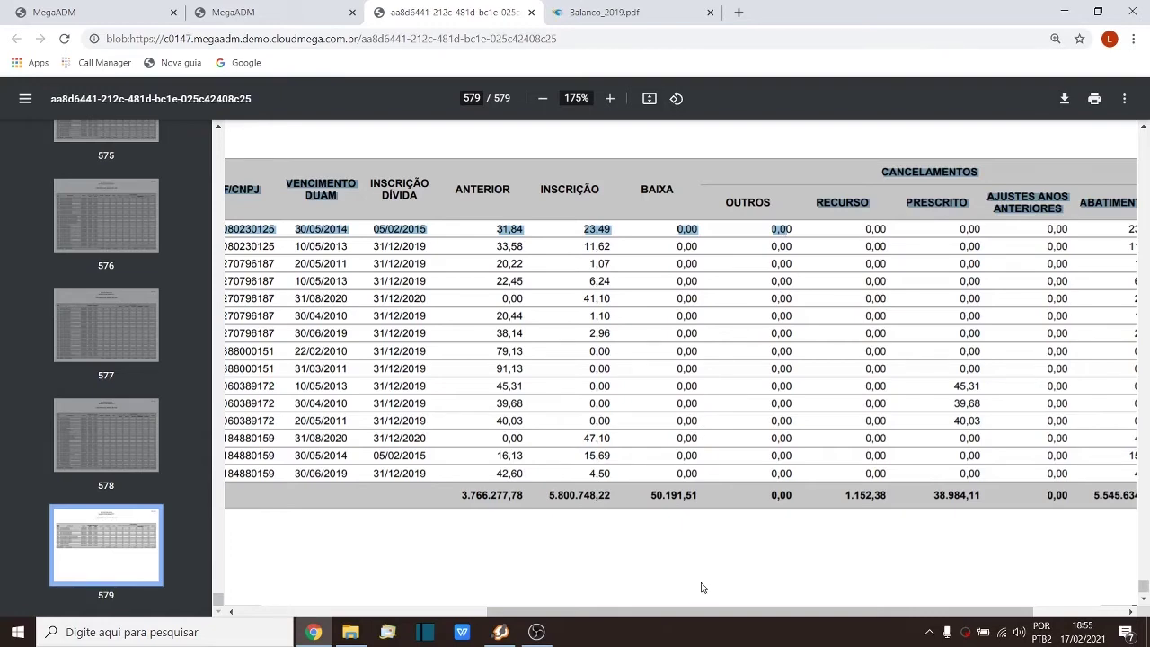
drag(705, 613, 457, 622)
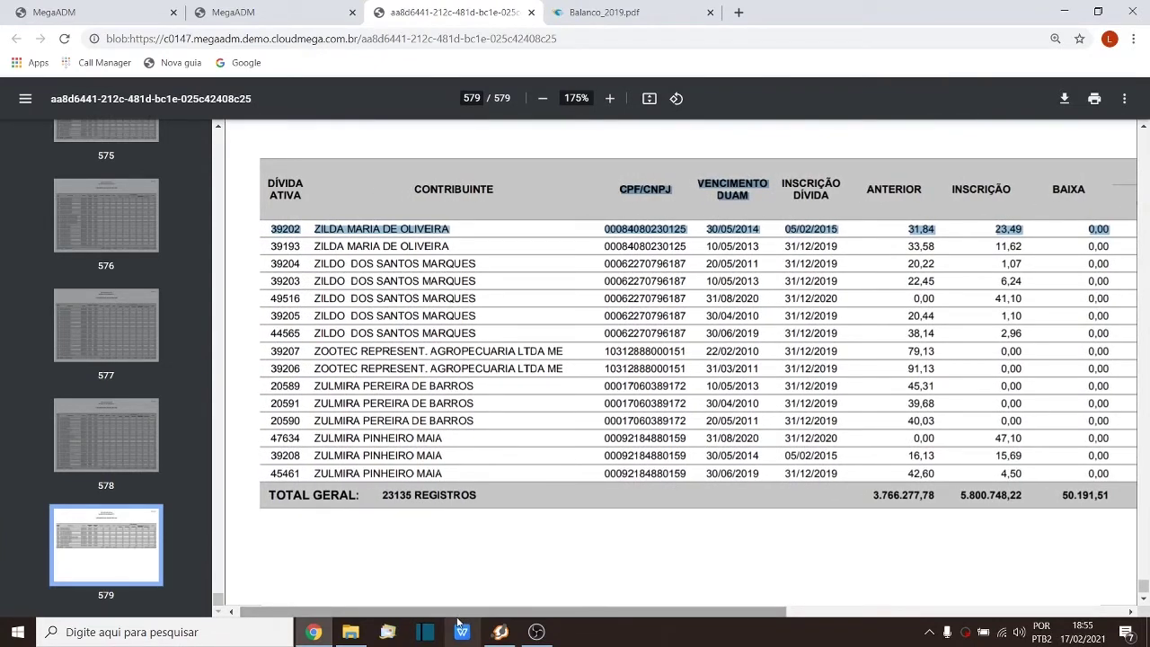
Step: Scroll page 579 right until the CANCELAMENTOS columns and their totals show
drag(454, 613, 662, 617)
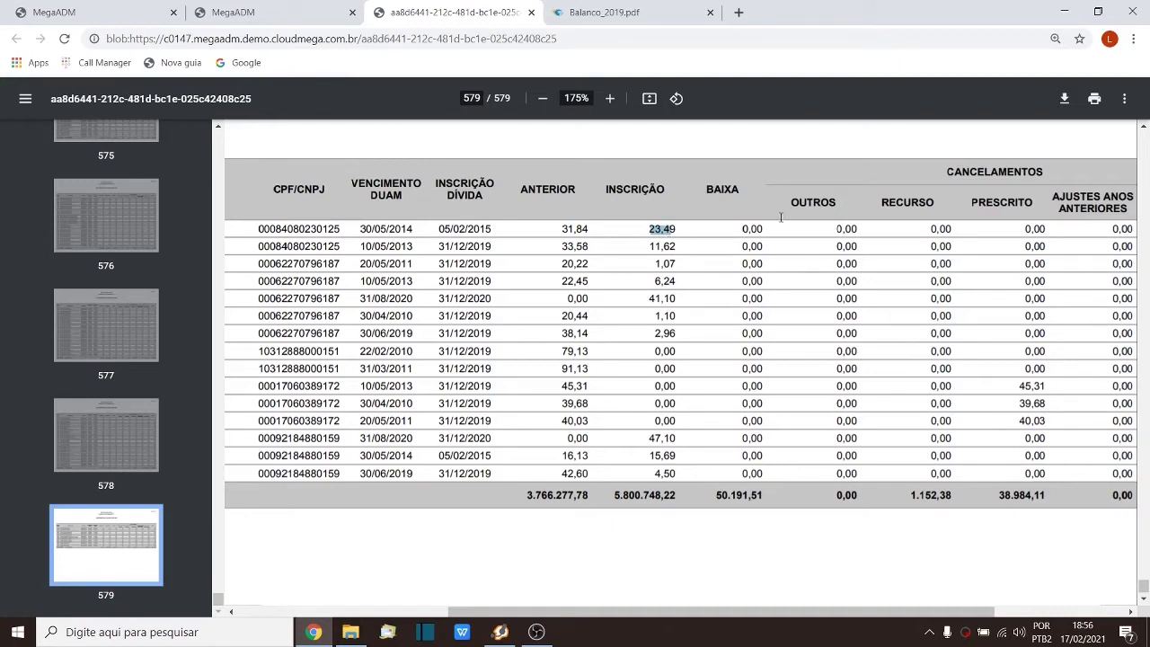
drag(834, 228, 860, 228)
drag(835, 228, 965, 230)
click(653, 228)
drag(653, 229, 682, 230)
drag(828, 230, 868, 226)
drag(644, 229, 680, 228)
click(673, 229)
drag(673, 230, 643, 231)
Step: Mark row 1's INSCRIÇÃO 23,49 and OUTROS 0,00, plus the RECURSO header and total 1.152,38
drag(836, 230, 852, 229)
drag(648, 229, 683, 233)
drag(834, 229, 867, 229)
drag(881, 203, 940, 209)
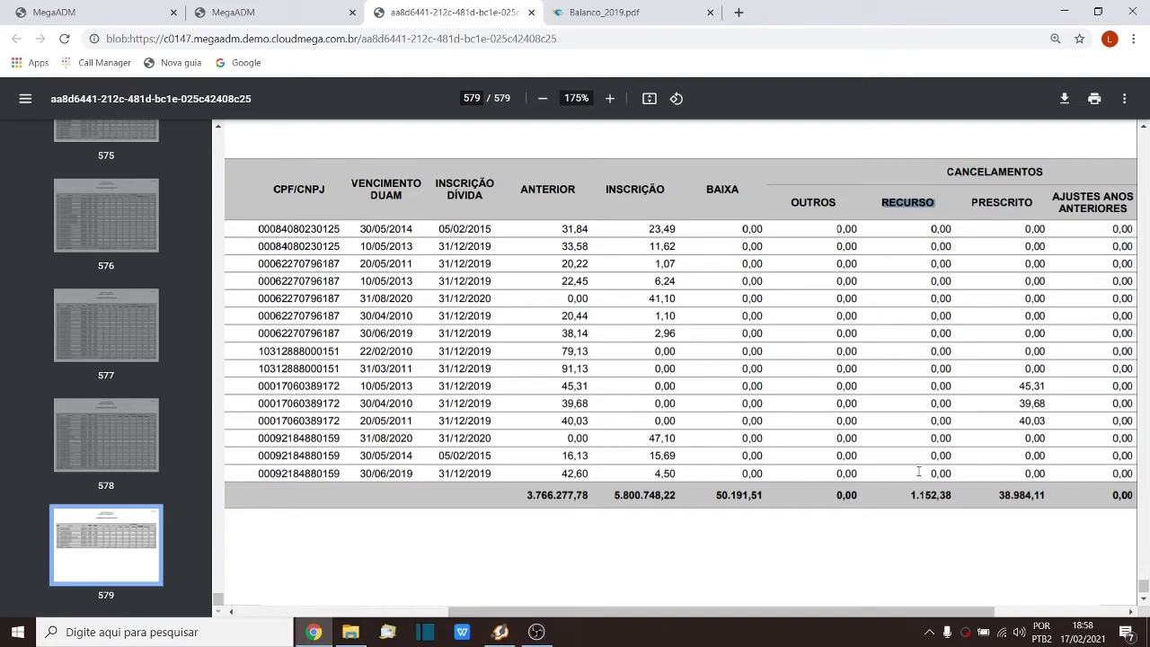
drag(910, 495, 952, 500)
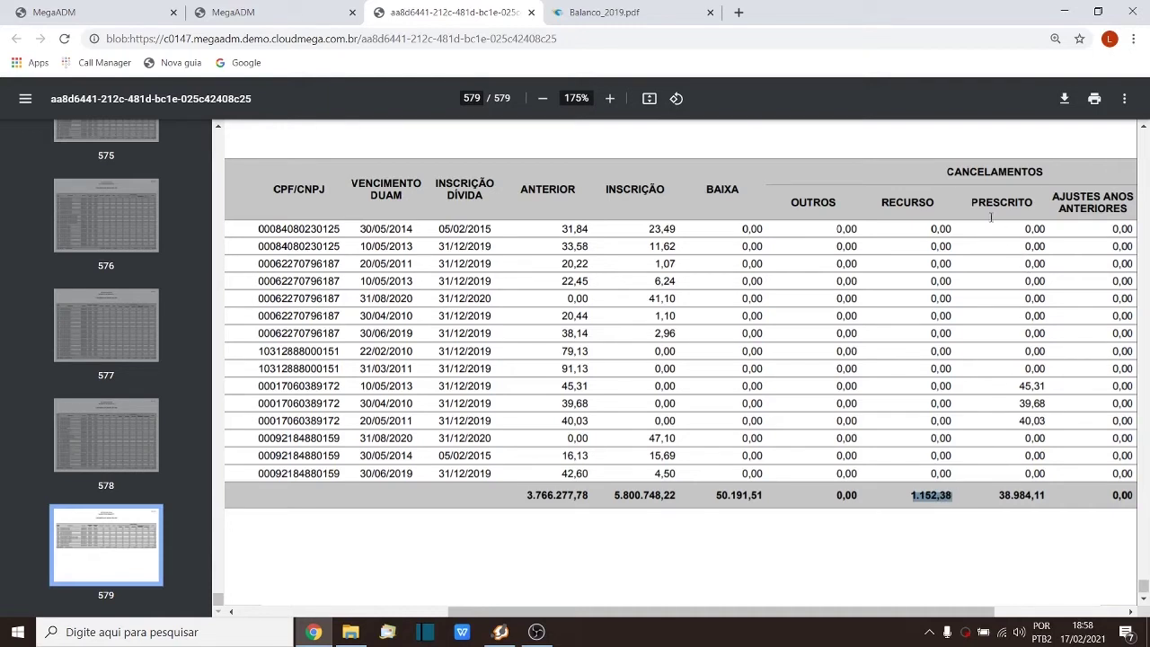
Step: Mark the PRESCRITO header and row 2's Outros, then scroll right to Ajustes Anos Anteriores
drag(970, 205, 1036, 208)
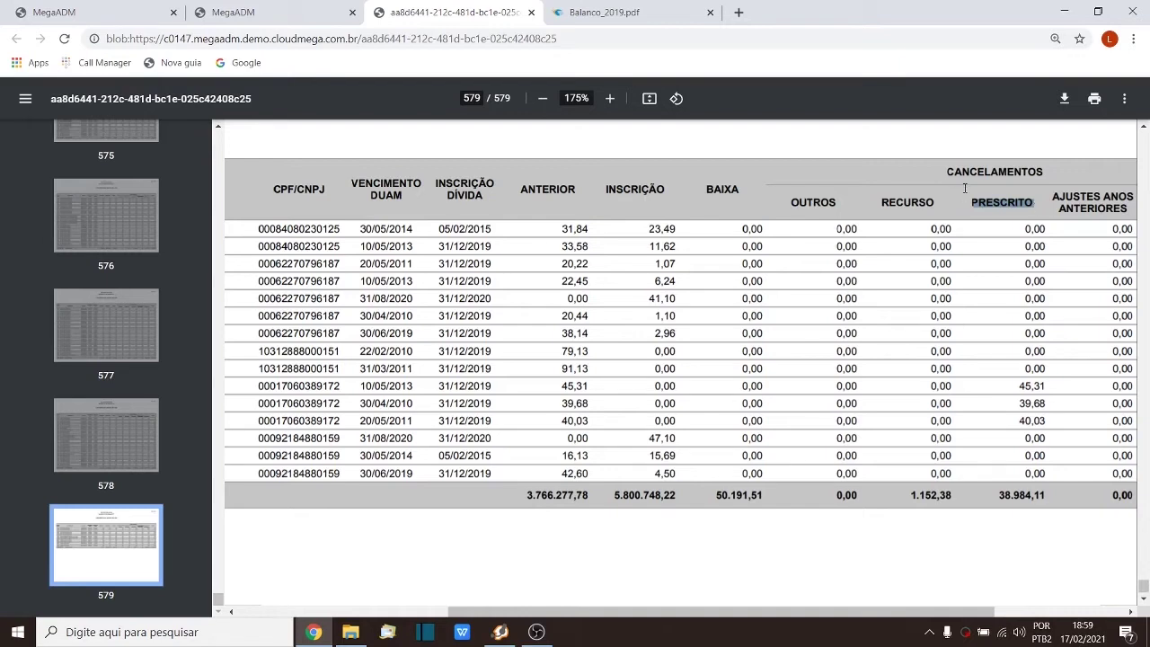
drag(839, 246, 858, 249)
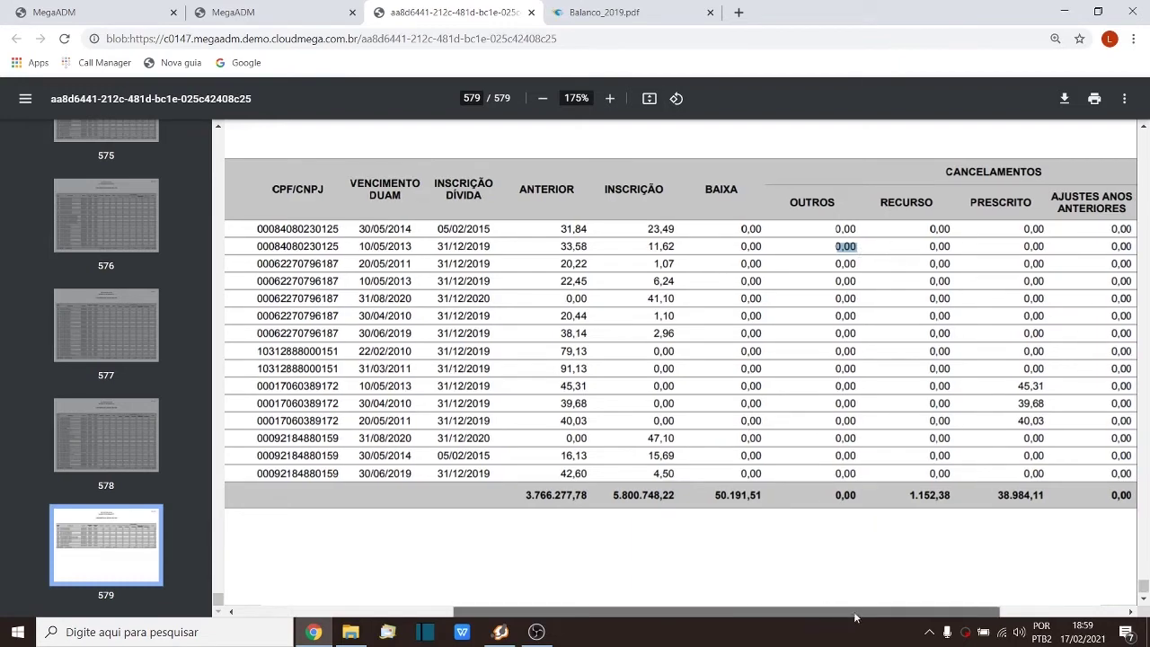
drag(825, 616, 925, 615)
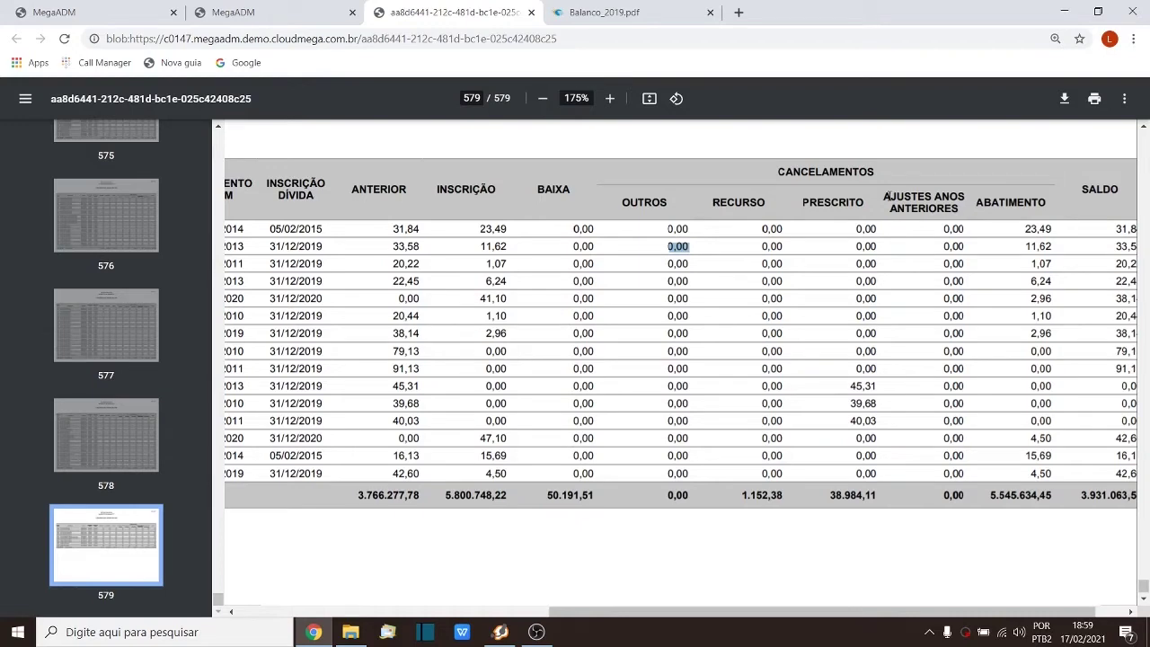
drag(899, 196, 920, 203)
click(604, 11)
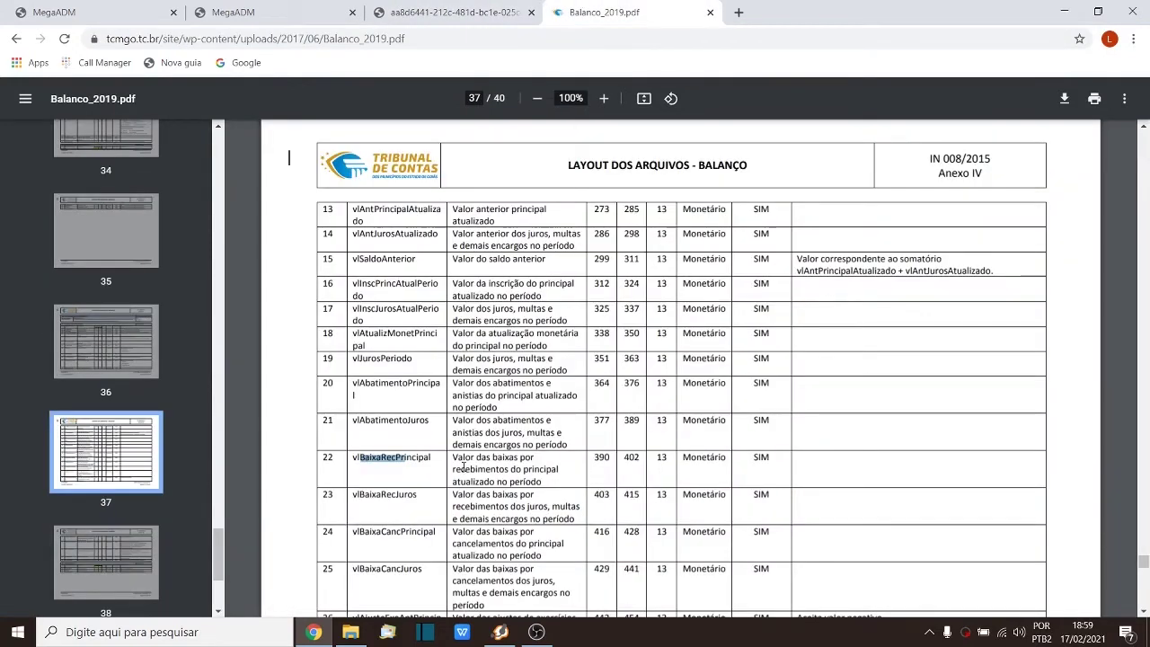
scroll(431, 482, down, 2)
scroll(432, 480, up, 3)
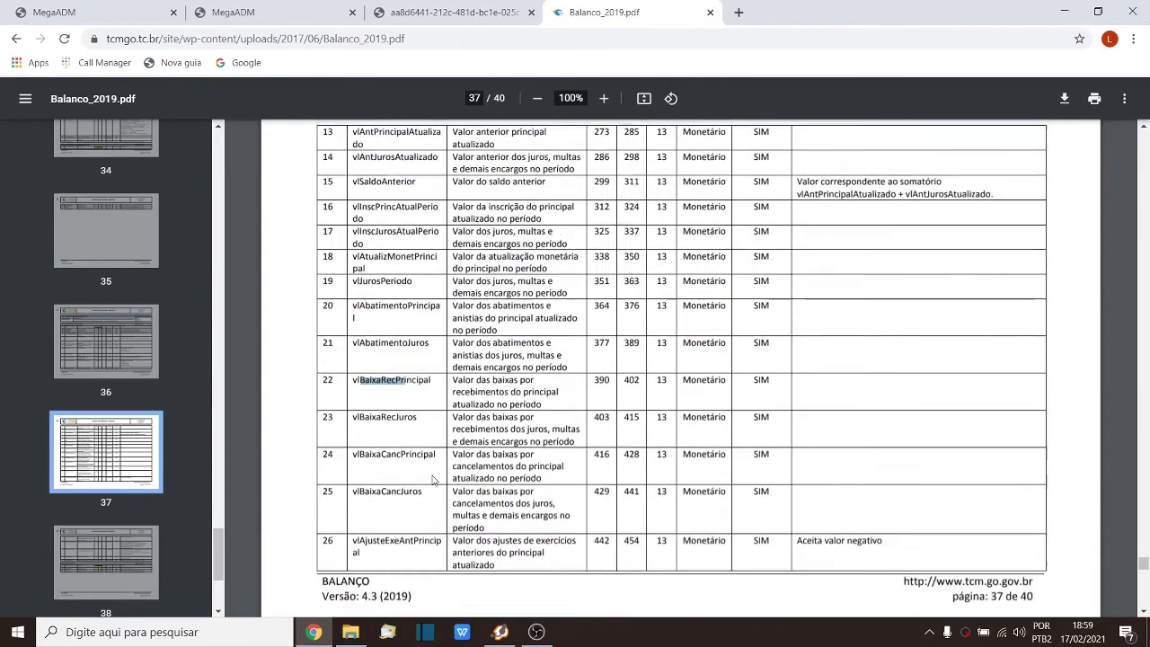
scroll(432, 480, down, 3)
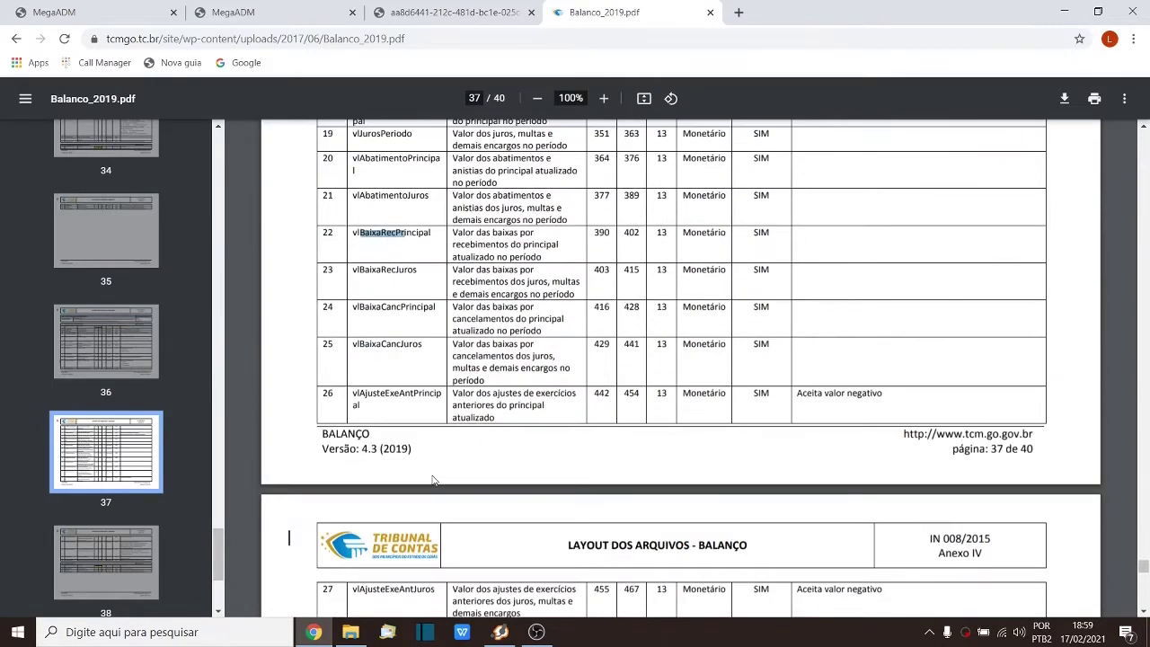
click(361, 392)
drag(360, 393, 429, 391)
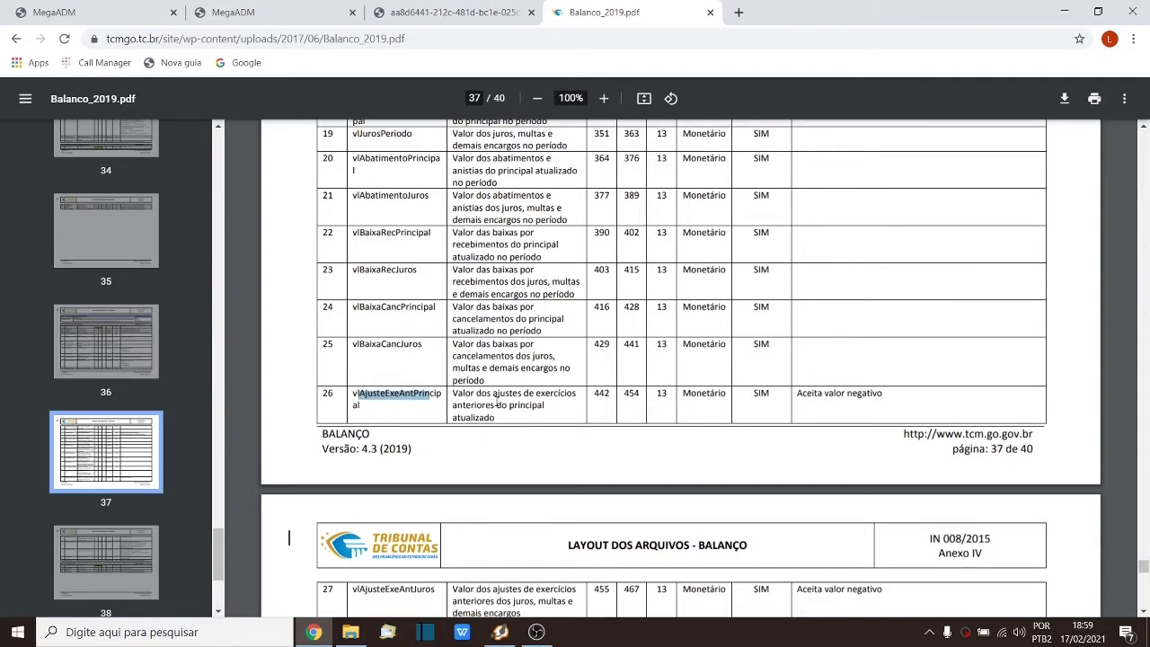
scroll(497, 404, down, 3)
click(449, 11)
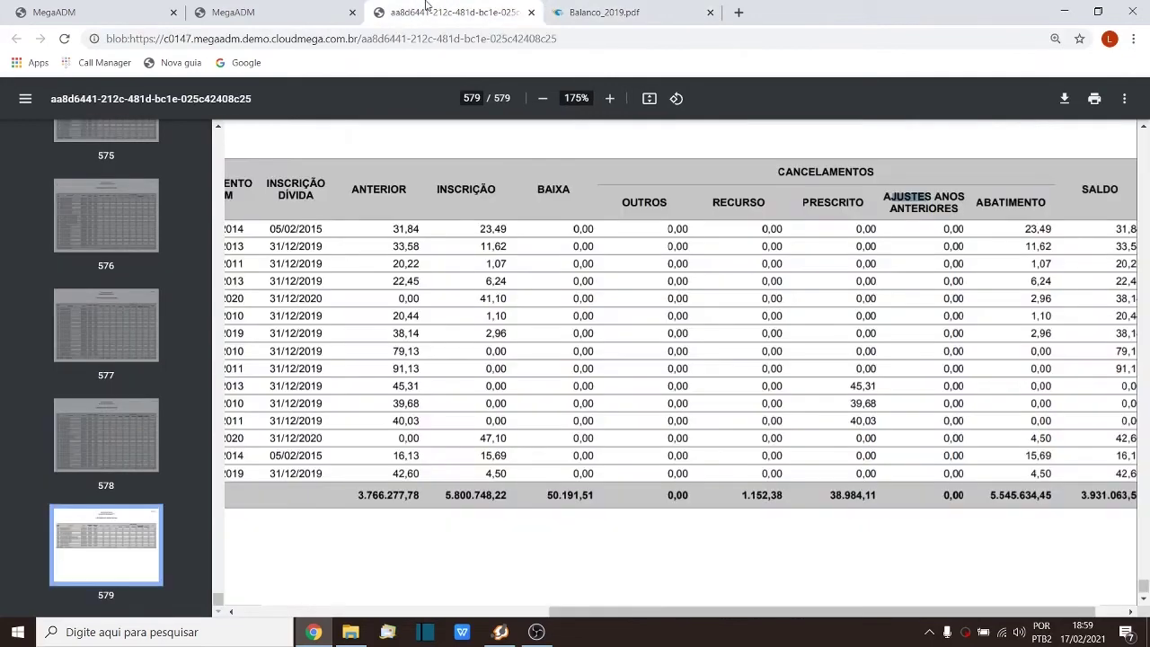
click(906, 534)
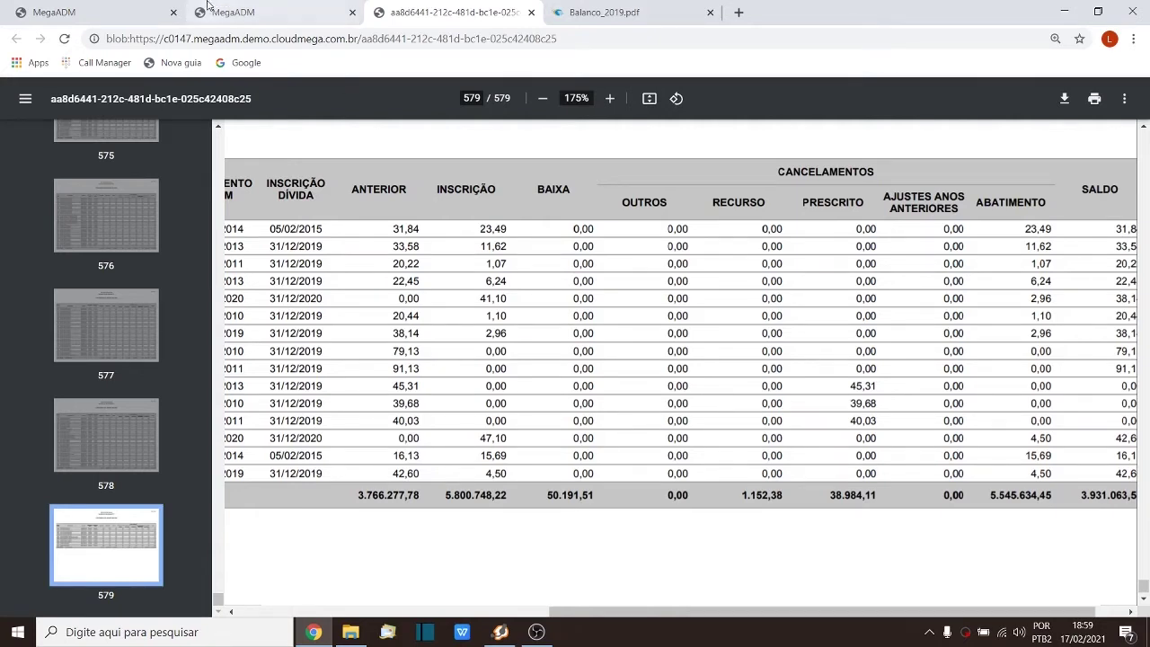
Step: Leave the unsaved Recurso Tributário form and confirm discarding it
click(99, 11)
click(955, 327)
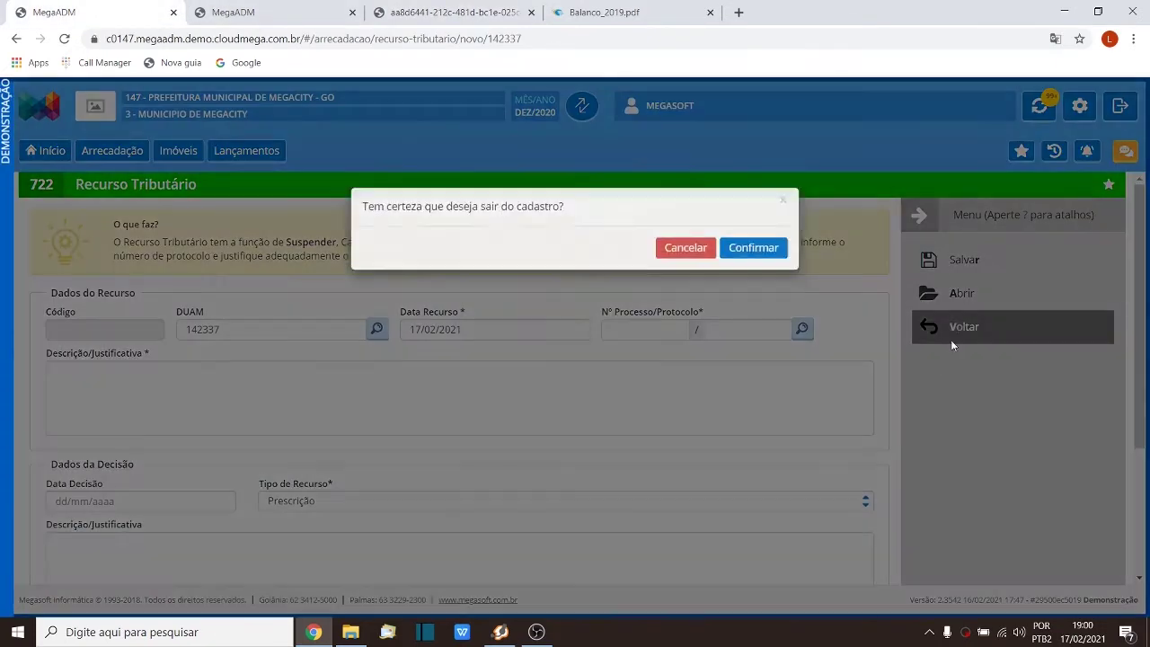
click(760, 275)
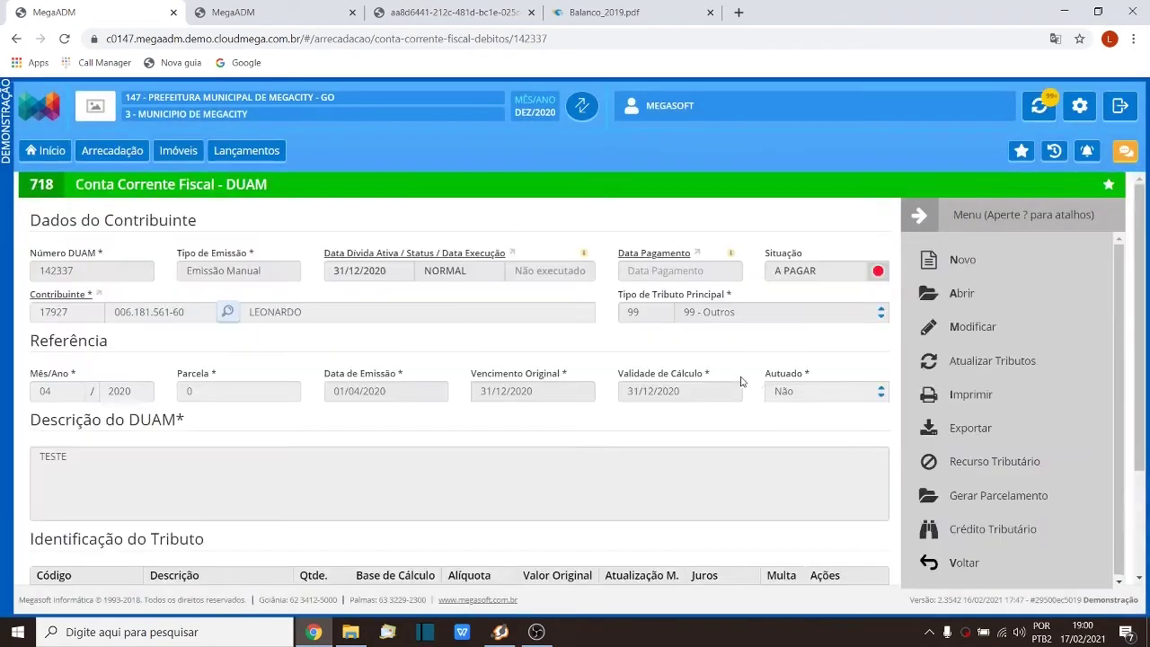
Step: Back out to the Lançamentos dashboard, reopen Dívida Ativa DDA from history, and return to the report
click(248, 9)
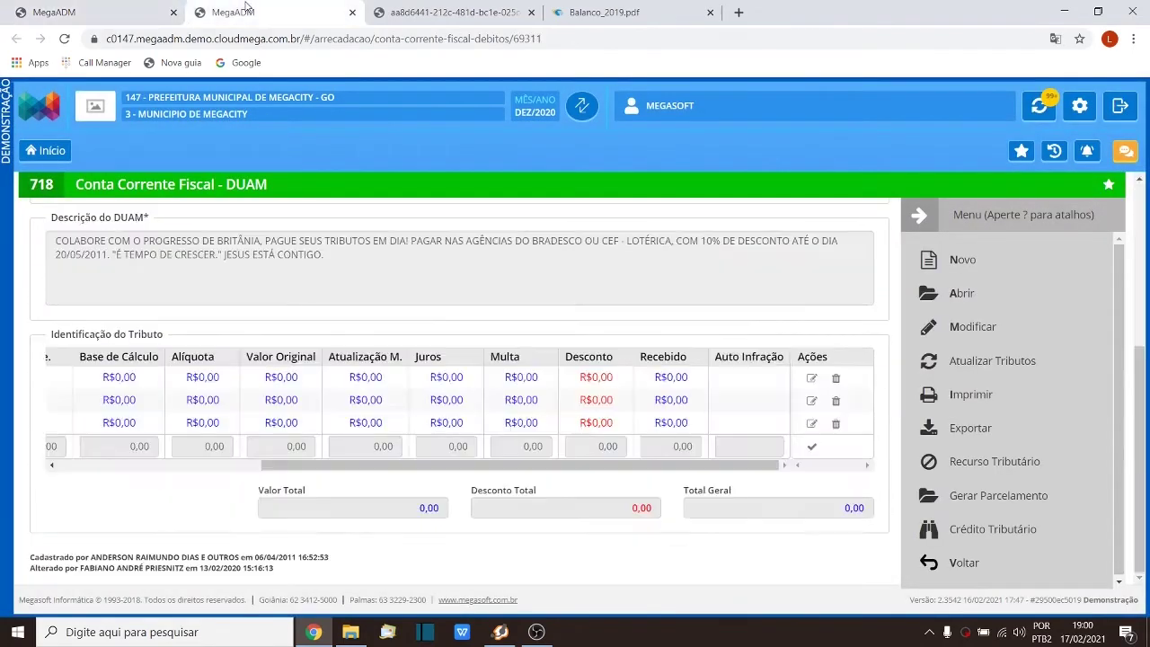
click(99, 11)
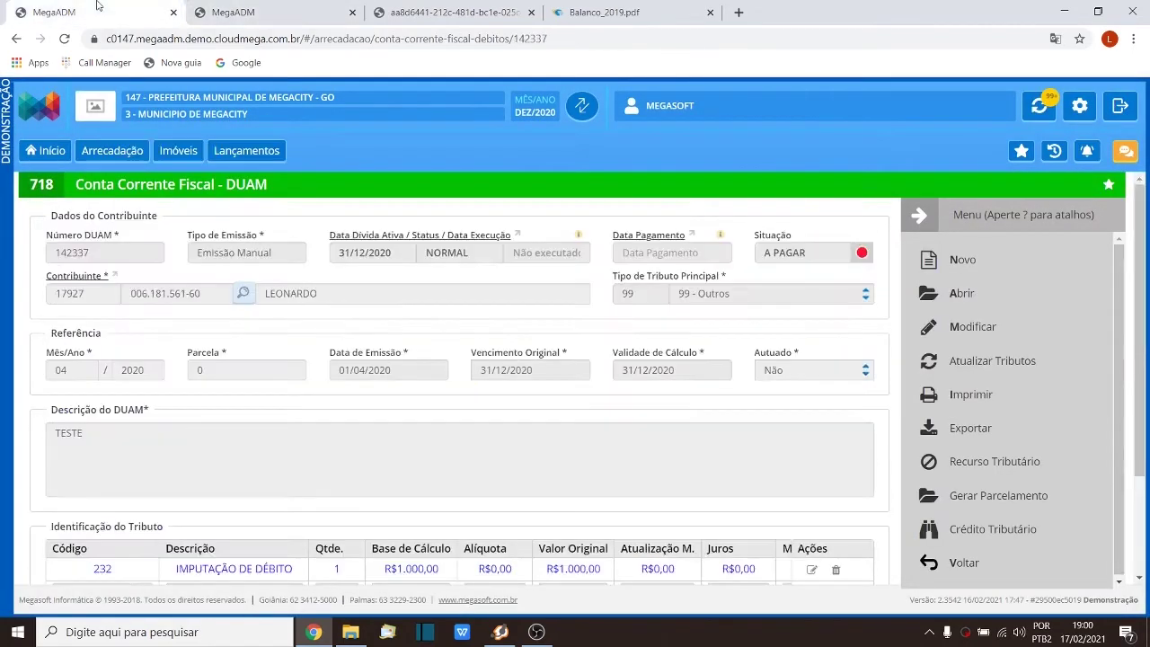
click(994, 559)
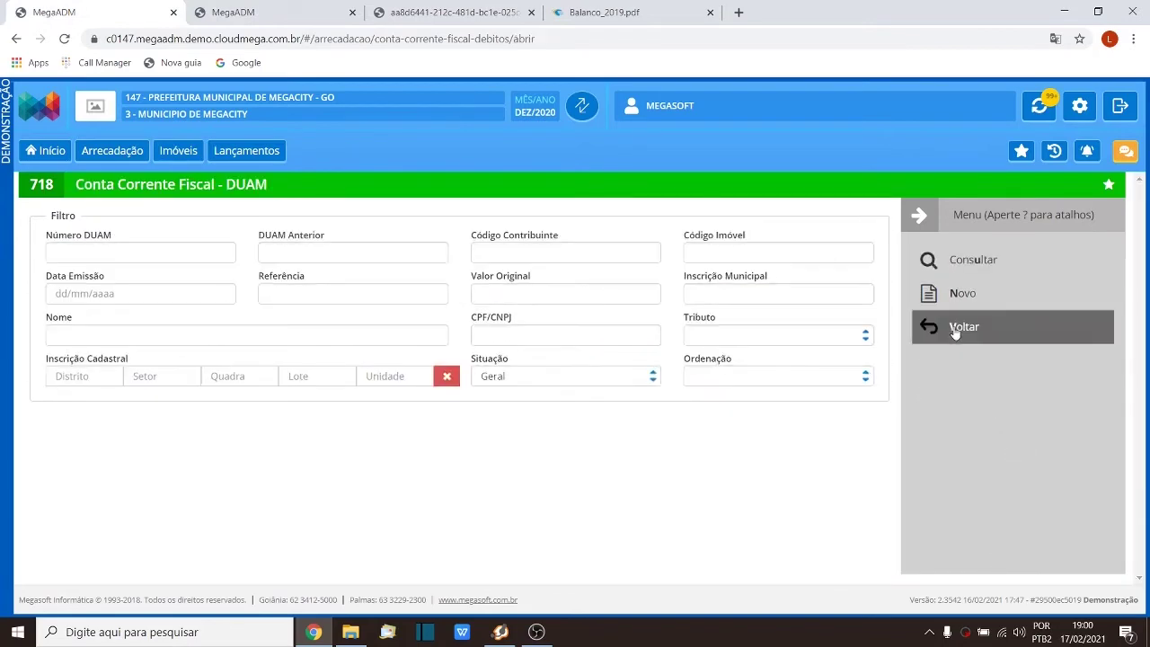
click(958, 329)
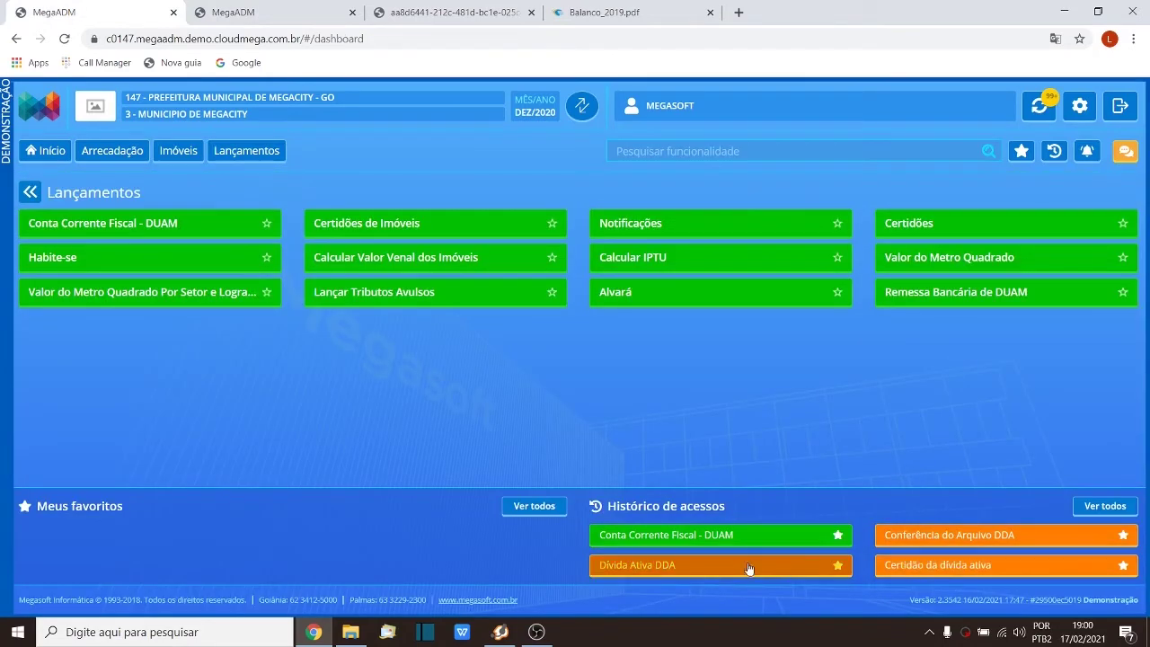
click(750, 566)
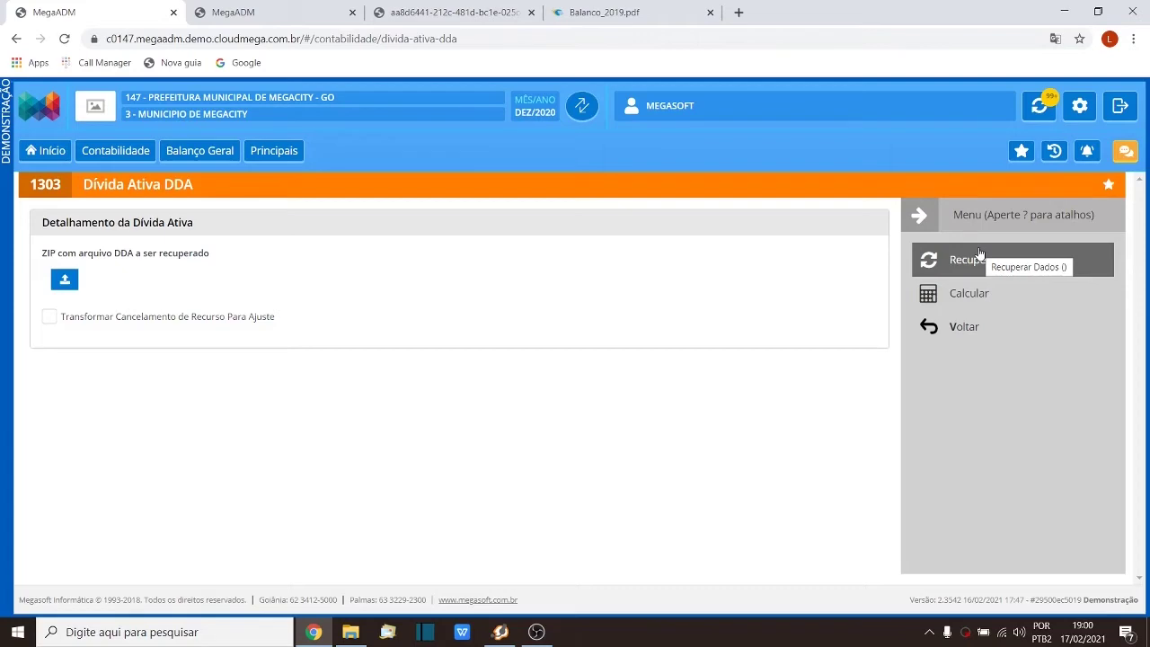
click(980, 256)
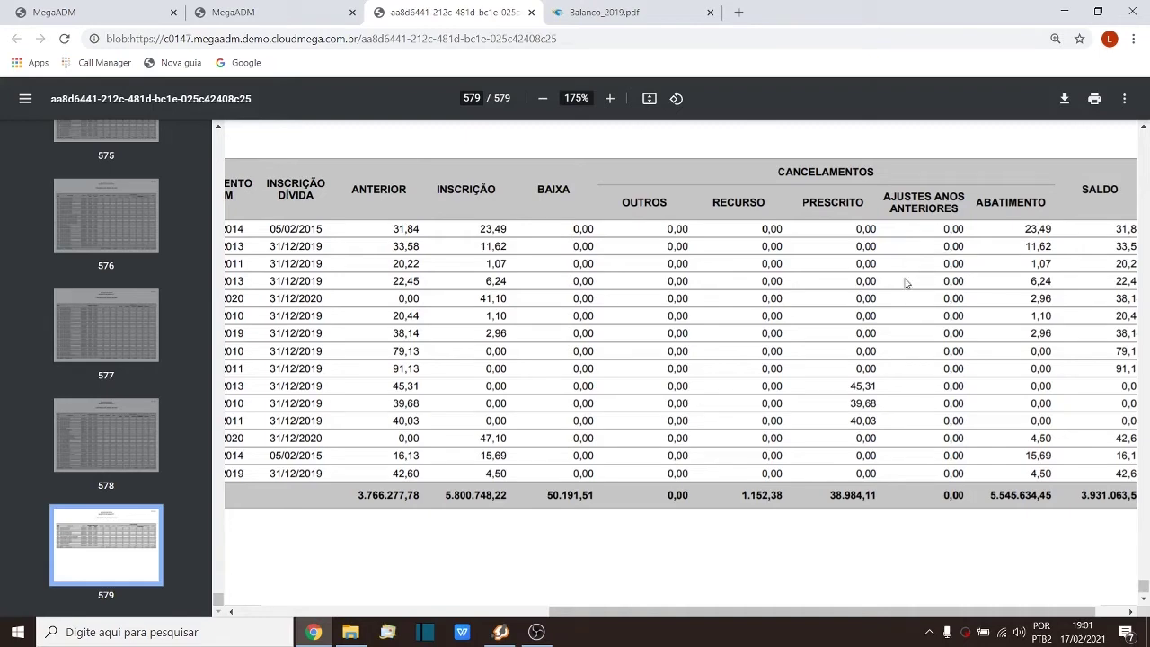
key(ctrl+Tab)
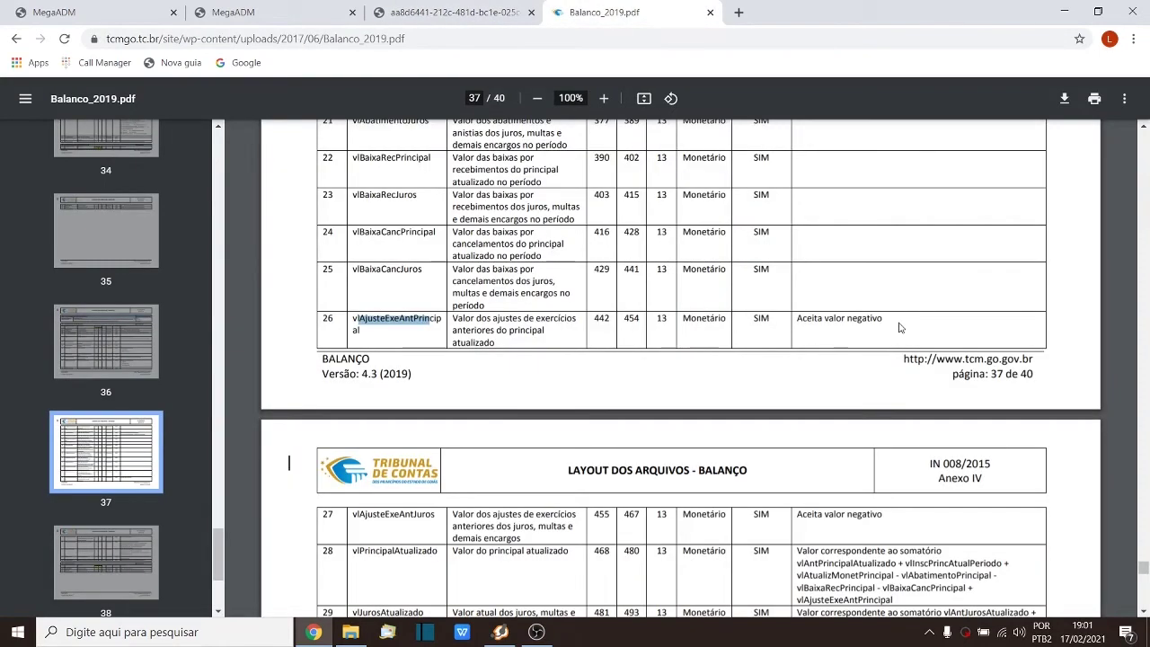
drag(886, 319, 795, 321)
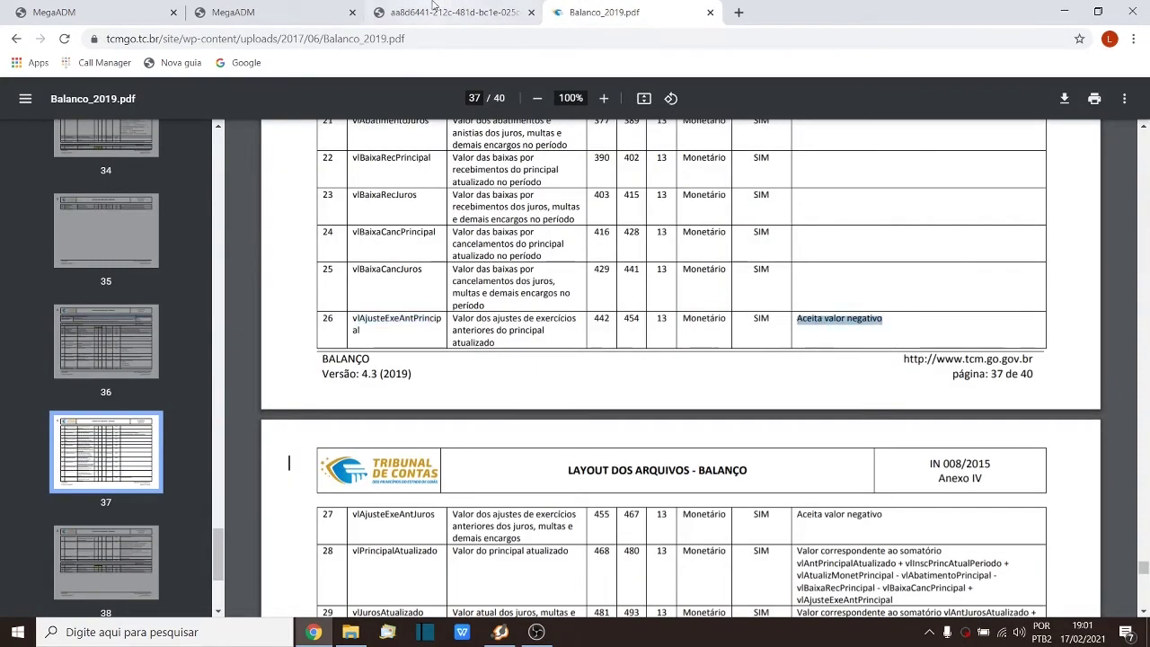
key(ctrl+shift+Tab)
drag(390, 372, 422, 369)
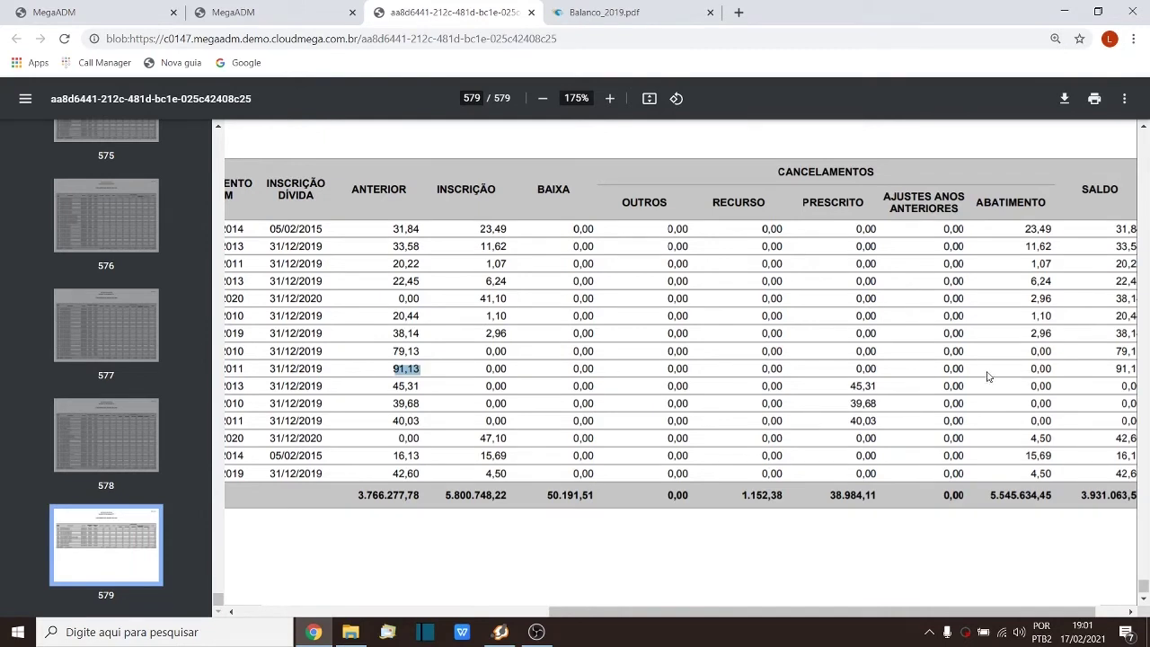
drag(939, 369, 965, 369)
drag(358, 494, 422, 495)
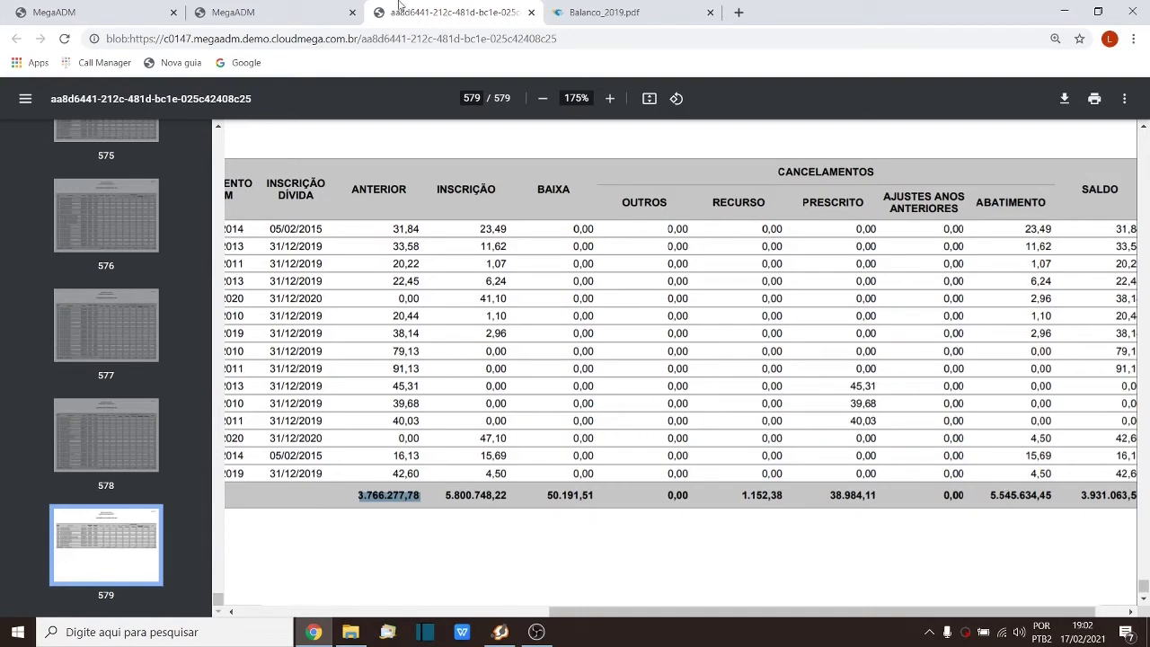
click(99, 12)
click(226, 11)
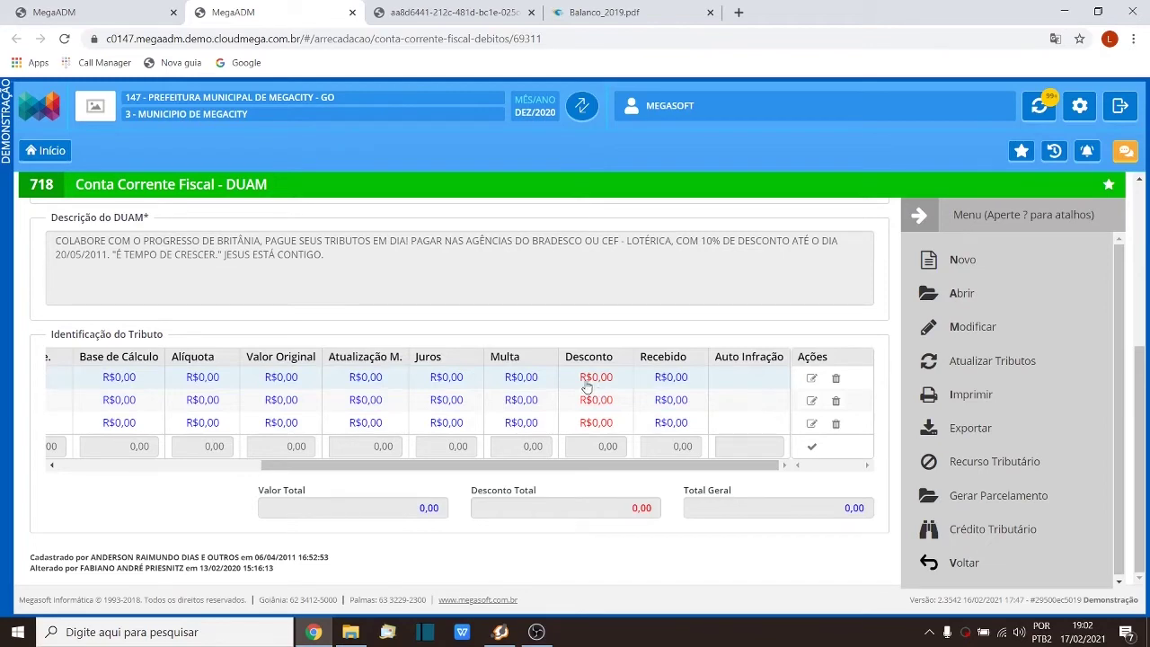
click(449, 12)
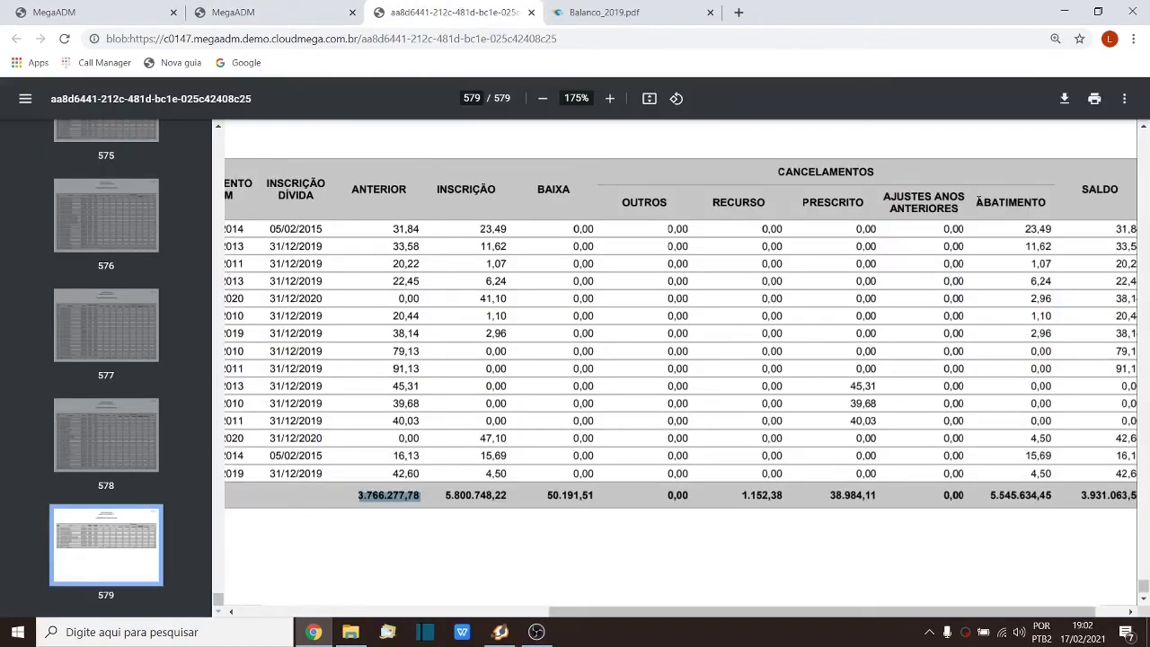
drag(978, 202, 1036, 201)
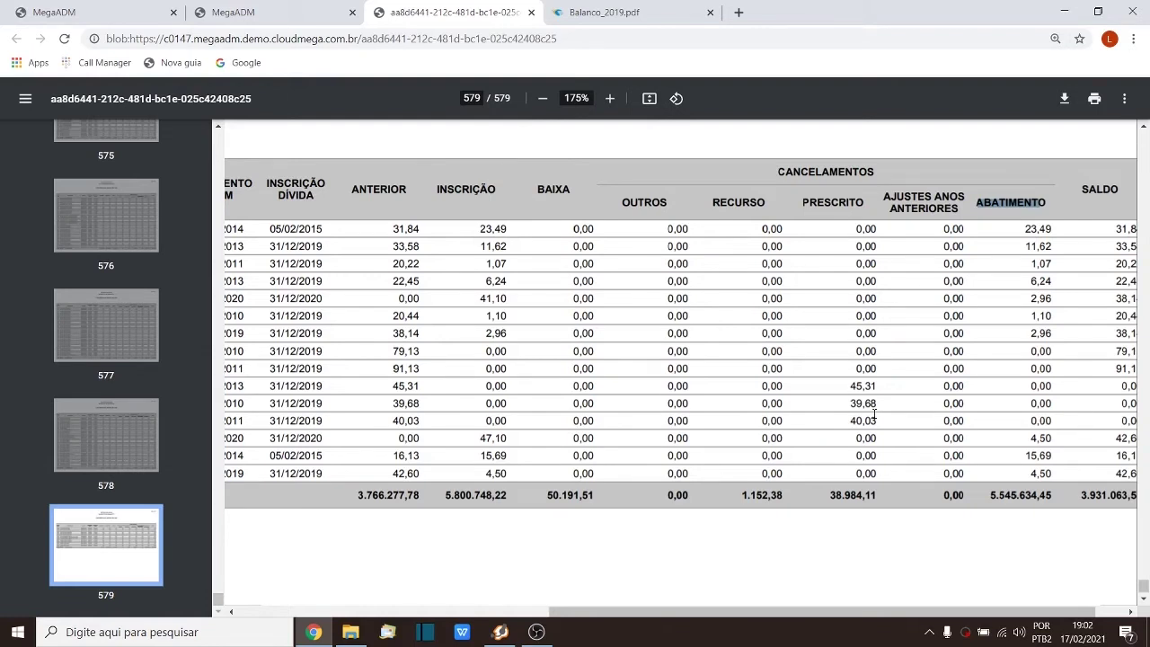
Step: Scroll fully right and highlight the totals row, Saldo 3.931.063,55, and the cancellation headings
drag(852, 616, 868, 616)
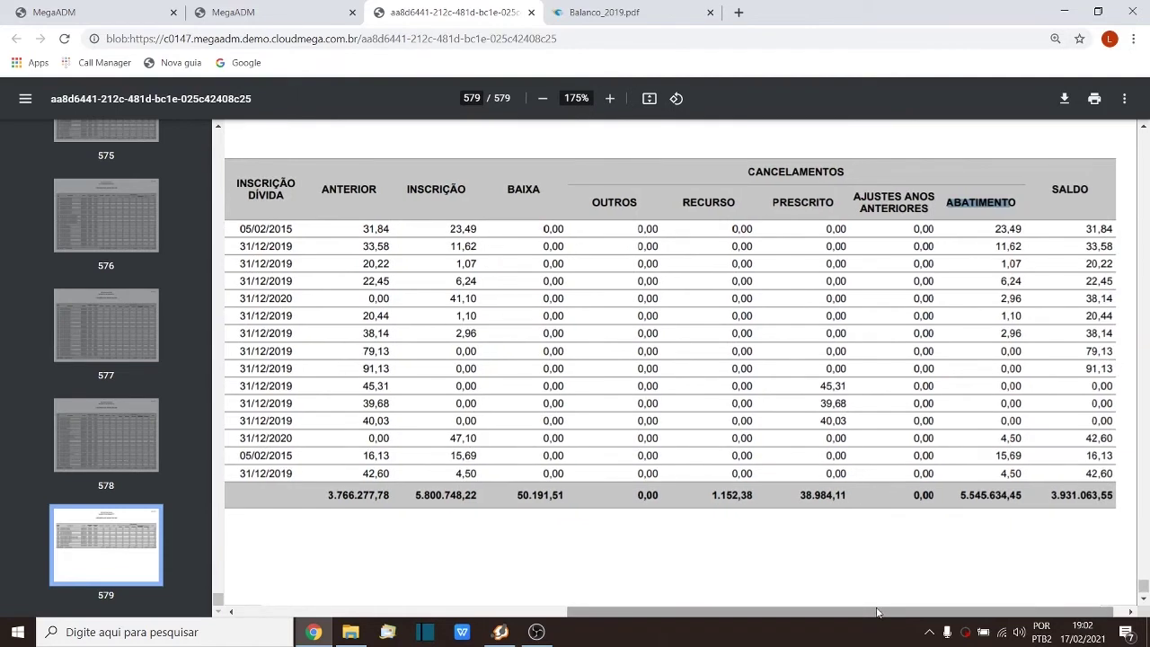
drag(322, 501, 360, 501)
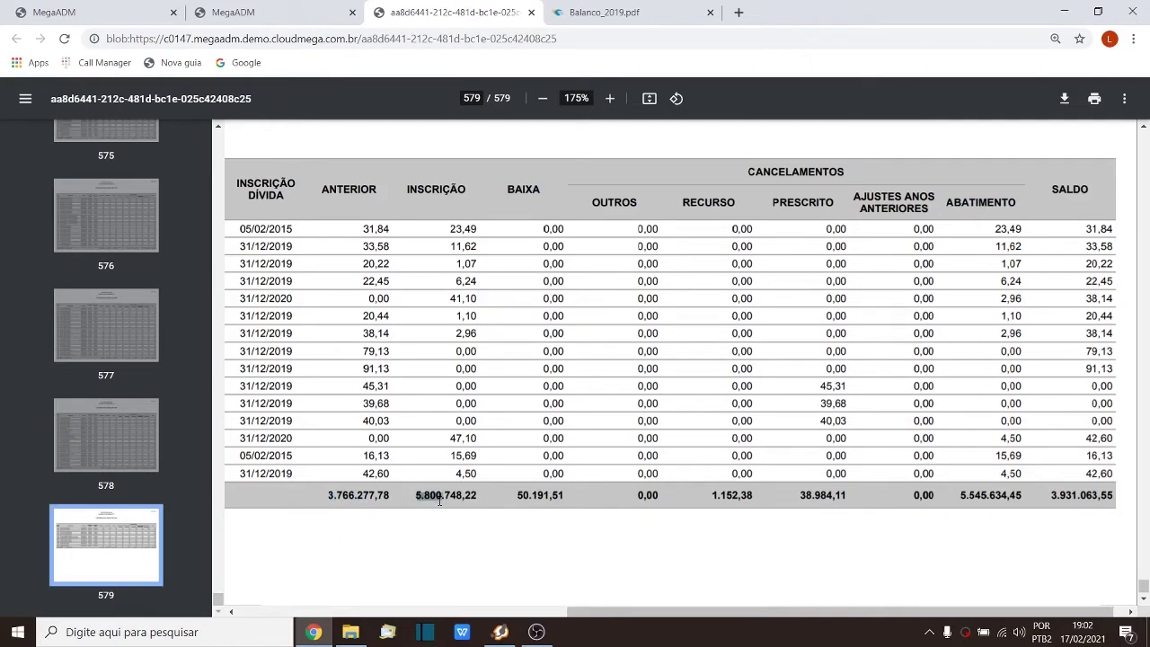
drag(516, 501, 965, 505)
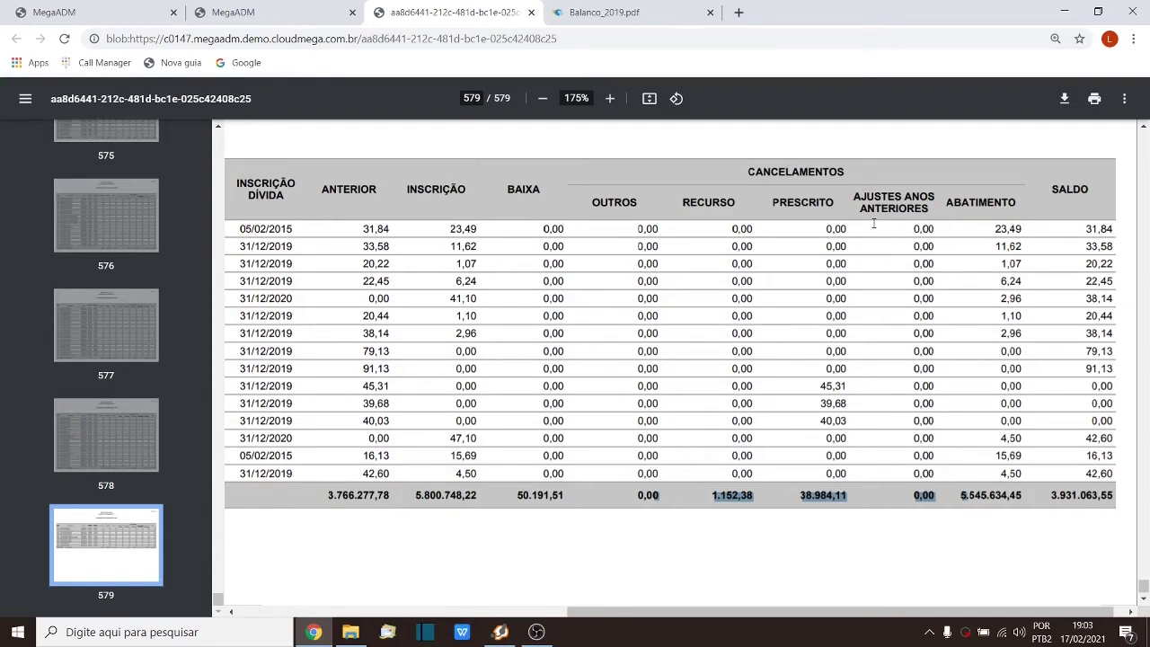
click(1064, 500)
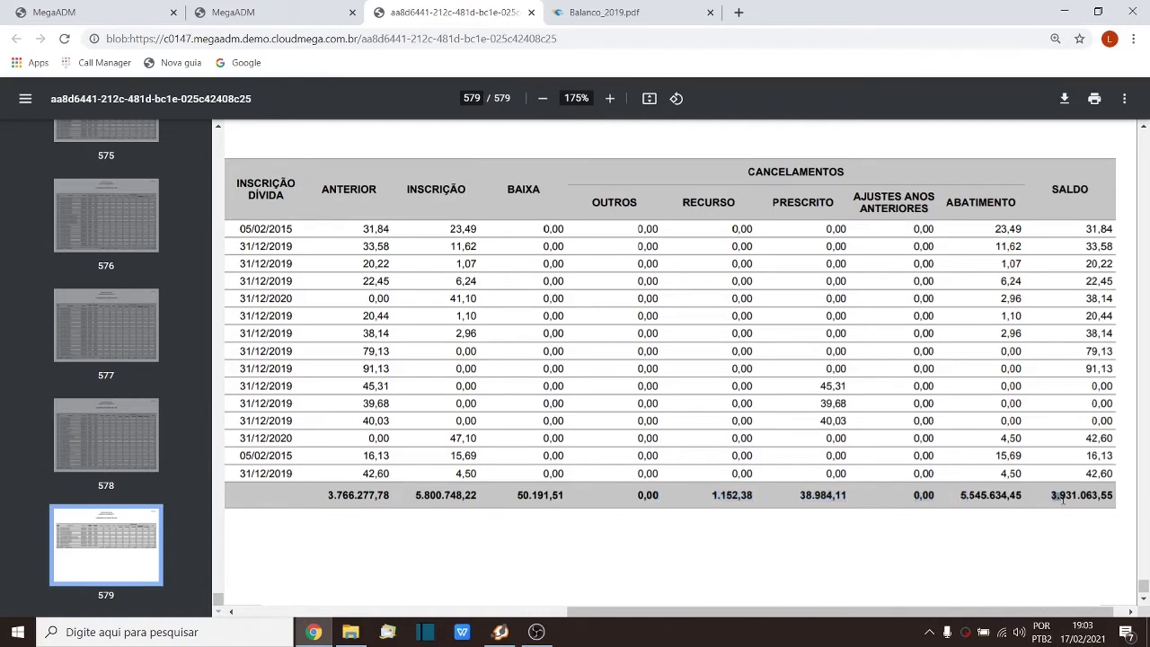
drag(1063, 499, 1113, 500)
drag(586, 203, 816, 202)
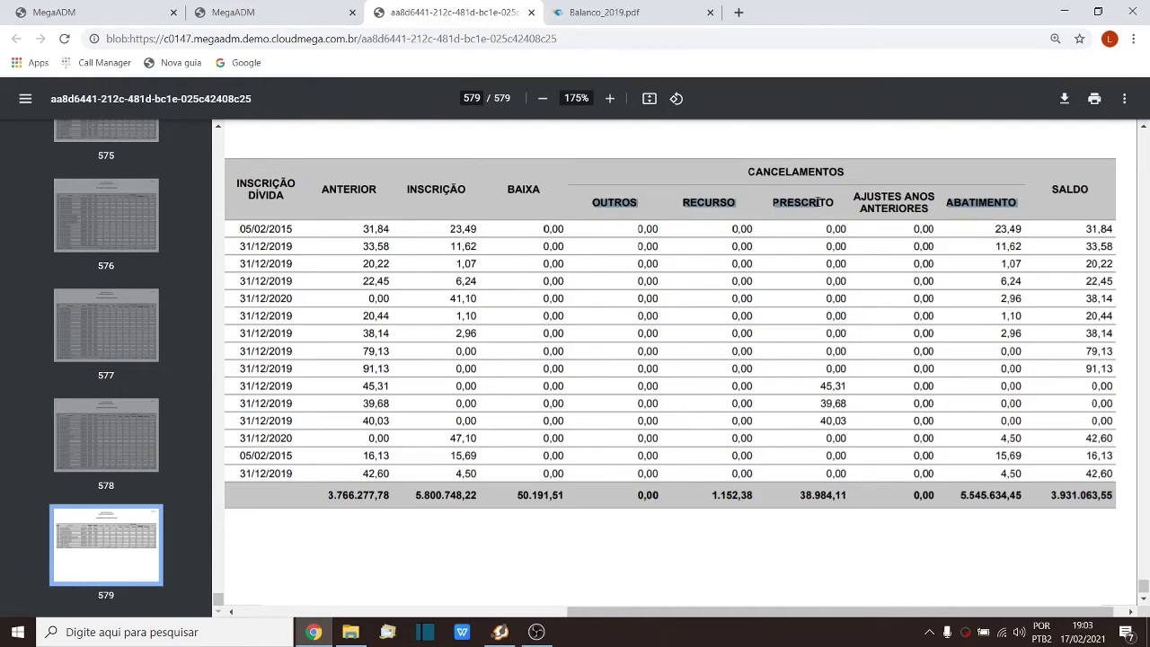
click(796, 271)
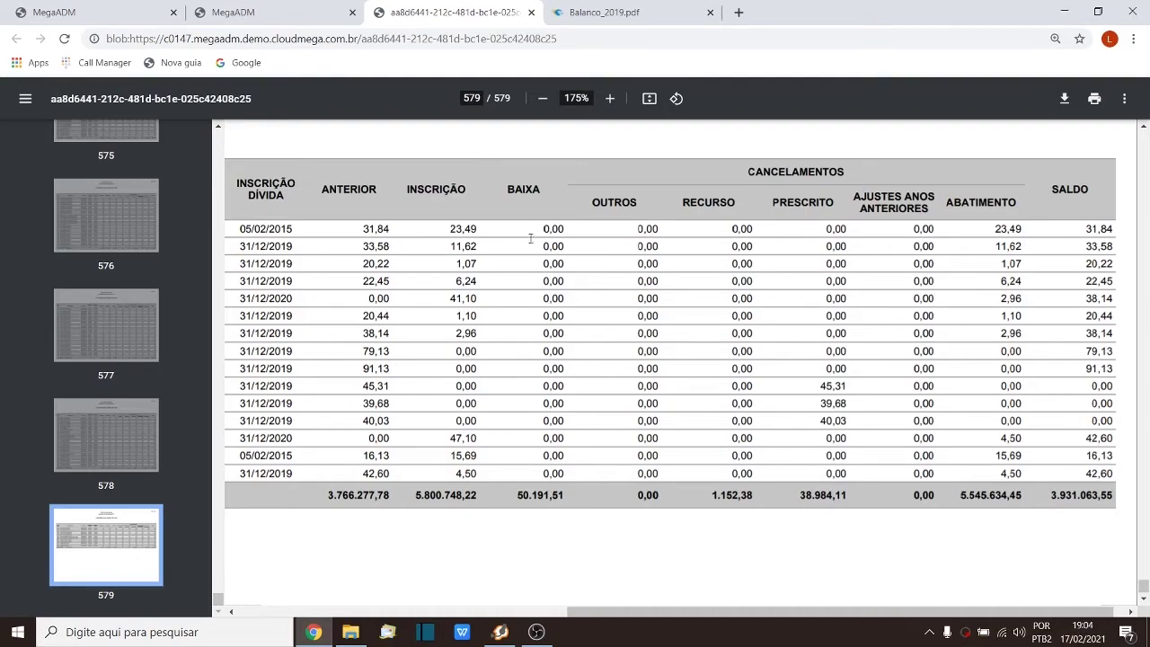
Step: Bring Balanco_2019.pdf to page 1, showing its index of balance file layouts
click(604, 13)
scroll(566, 430, up, 2)
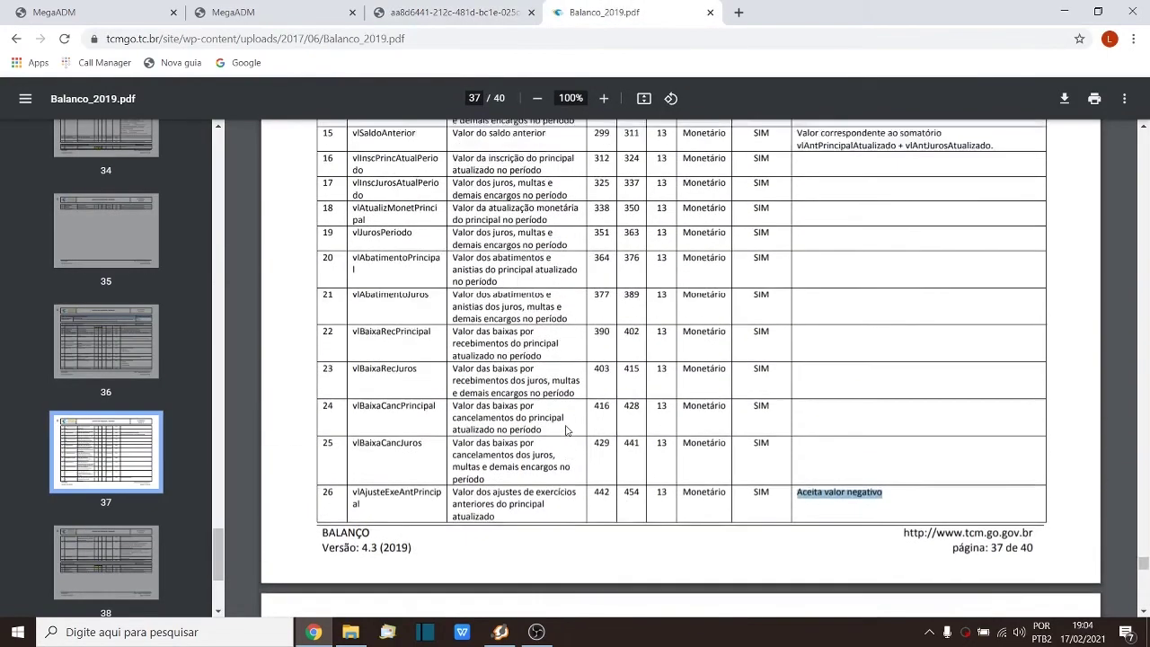
scroll(566, 429, up, 2)
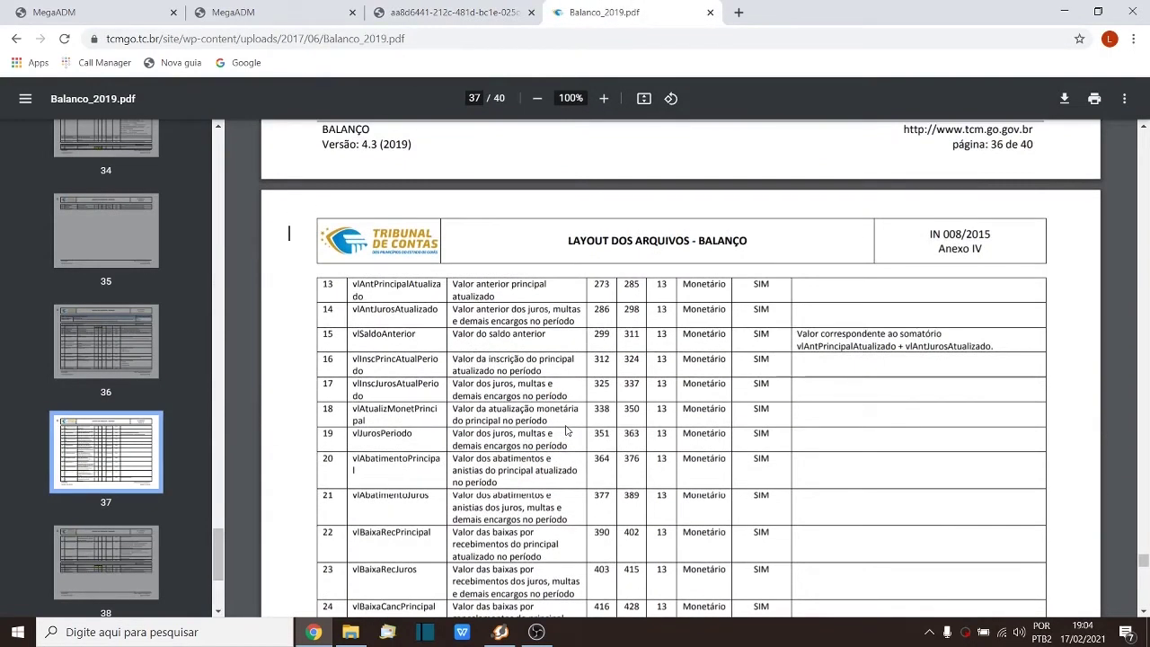
click(453, 12)
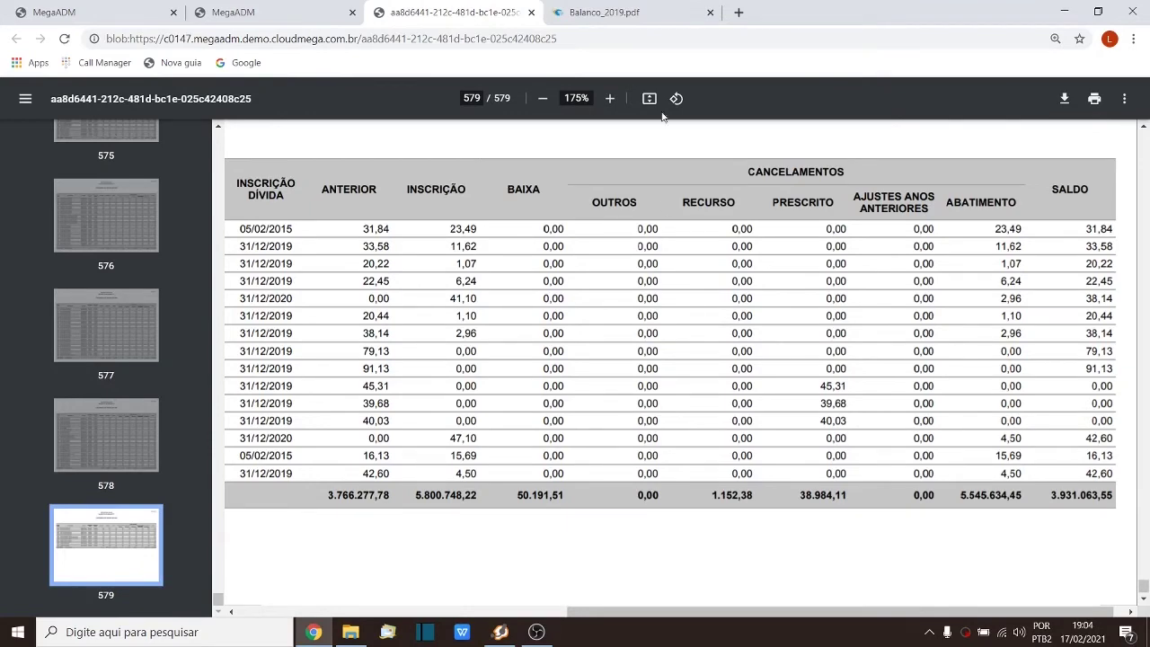
click(630, 13)
drag(1146, 573, 1146, 144)
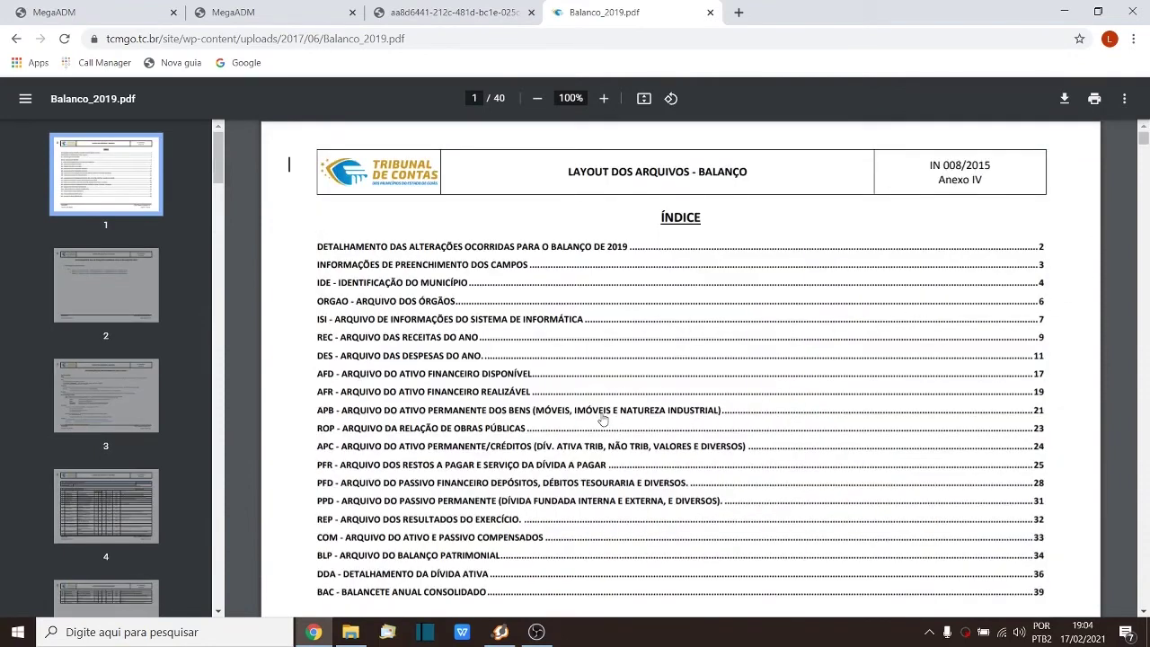
Step: Jump from the index to page 24's APC debt layout and highlight the vlInscricao field
scroll(602, 418, down, 2)
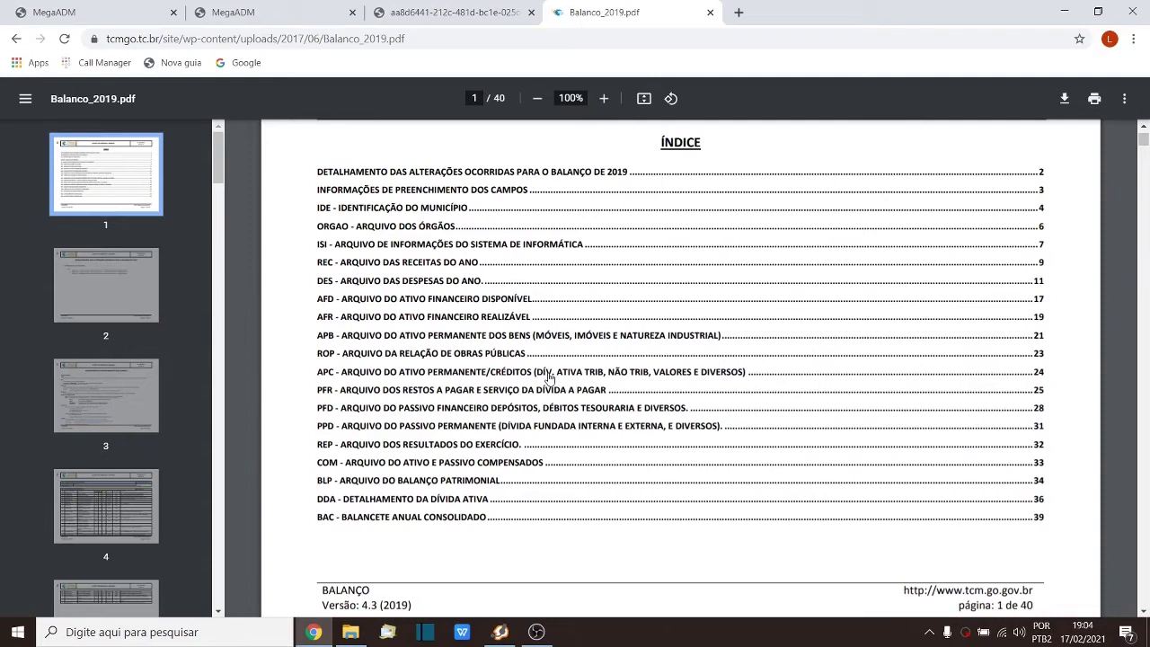
double_click(515, 374)
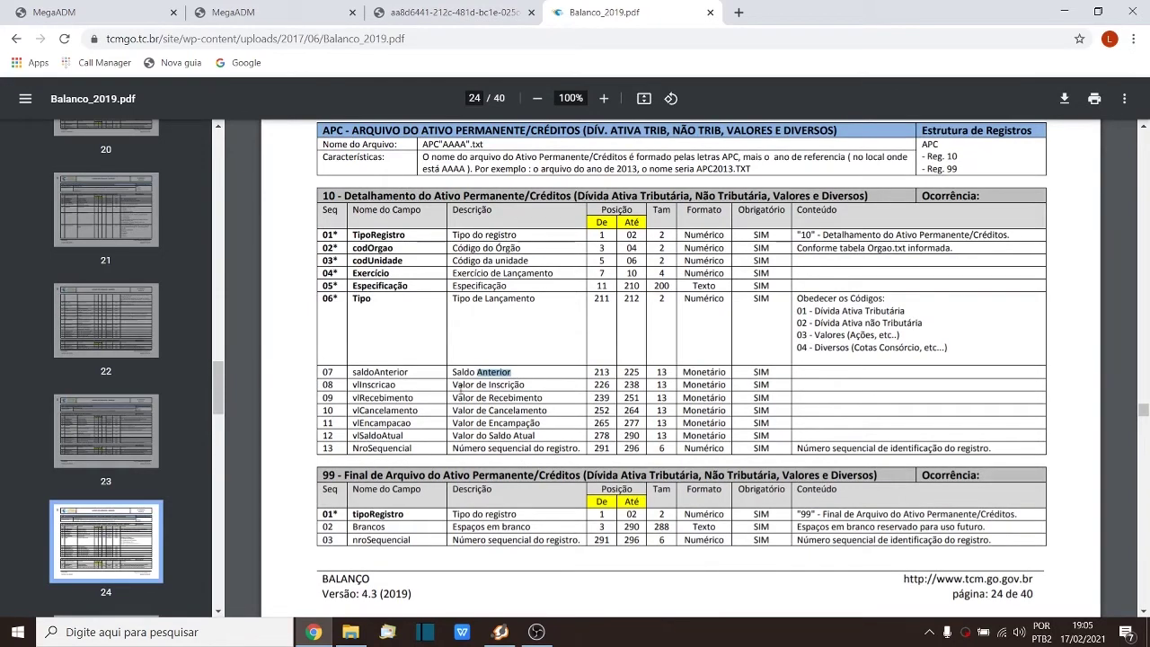
click(375, 372)
drag(361, 385, 385, 384)
drag(318, 143, 337, 135)
Step: Open Cadastro de dívida Ativa via Balanço Geral > Principais > Créditos, then show the report's totals again
click(98, 14)
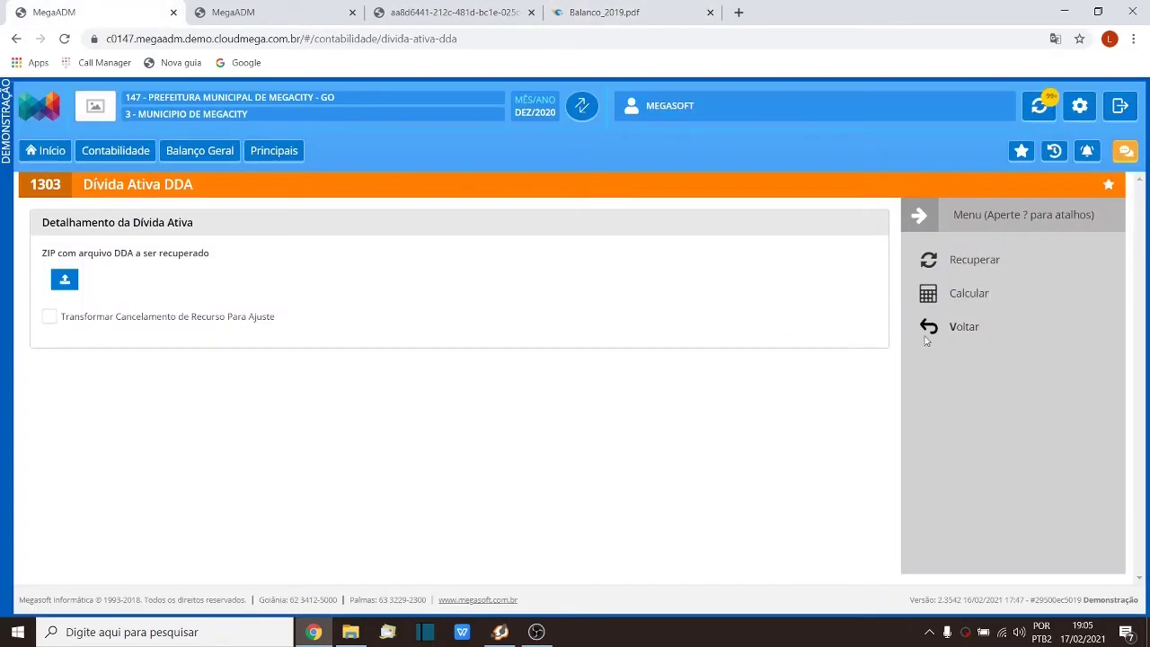
click(964, 329)
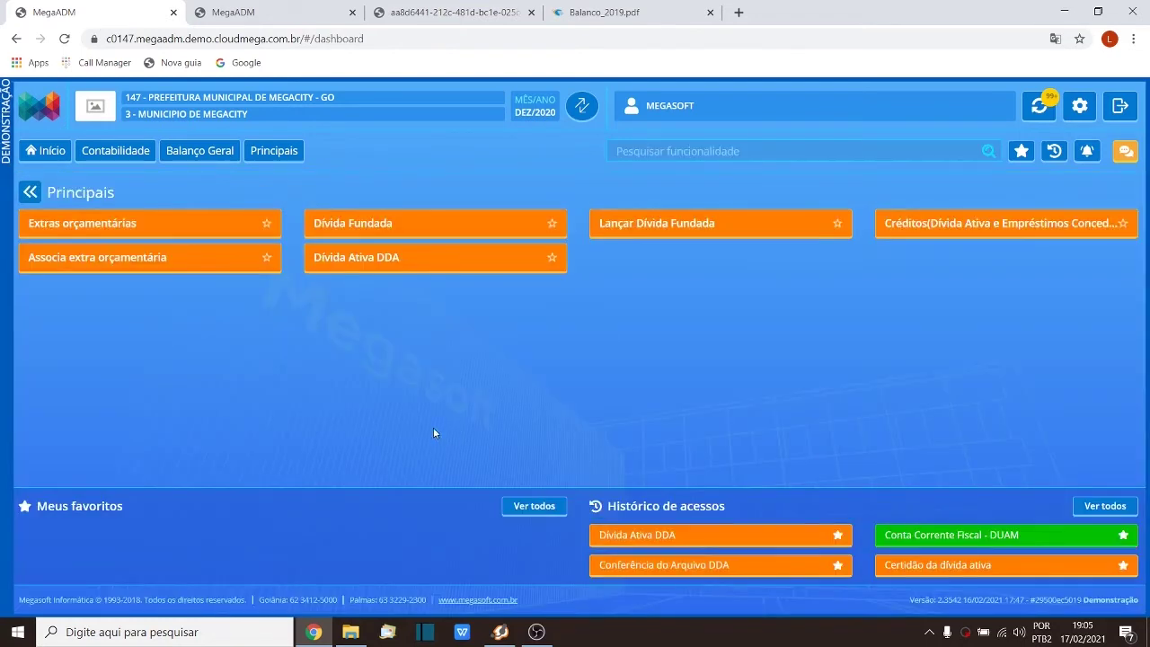
click(194, 152)
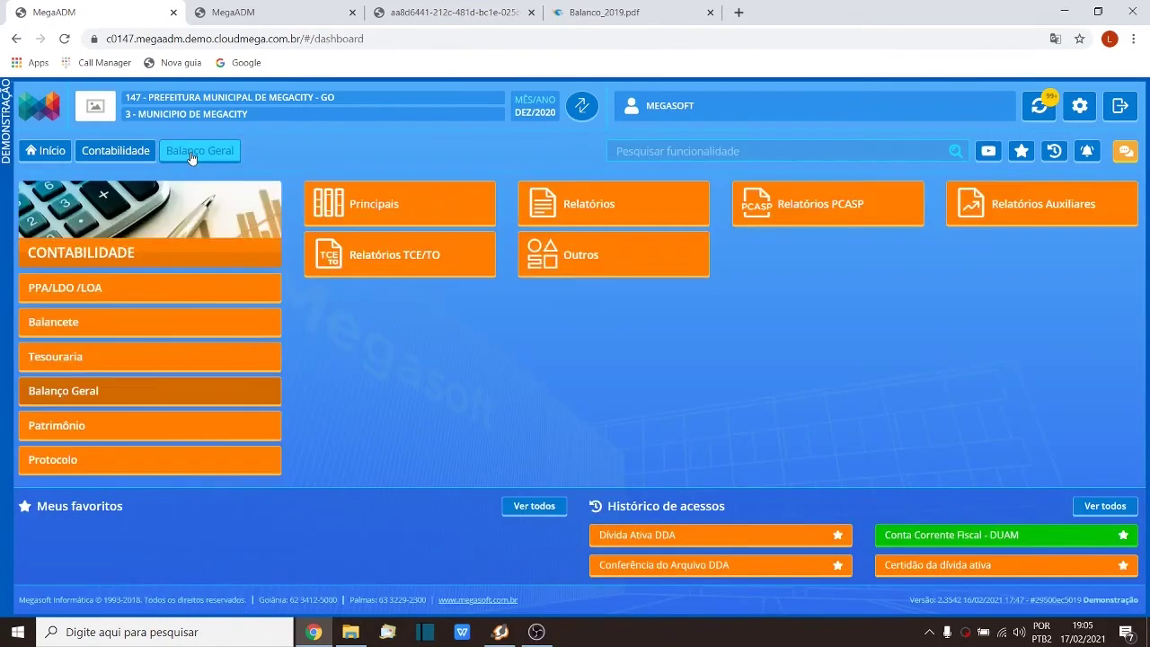
click(367, 203)
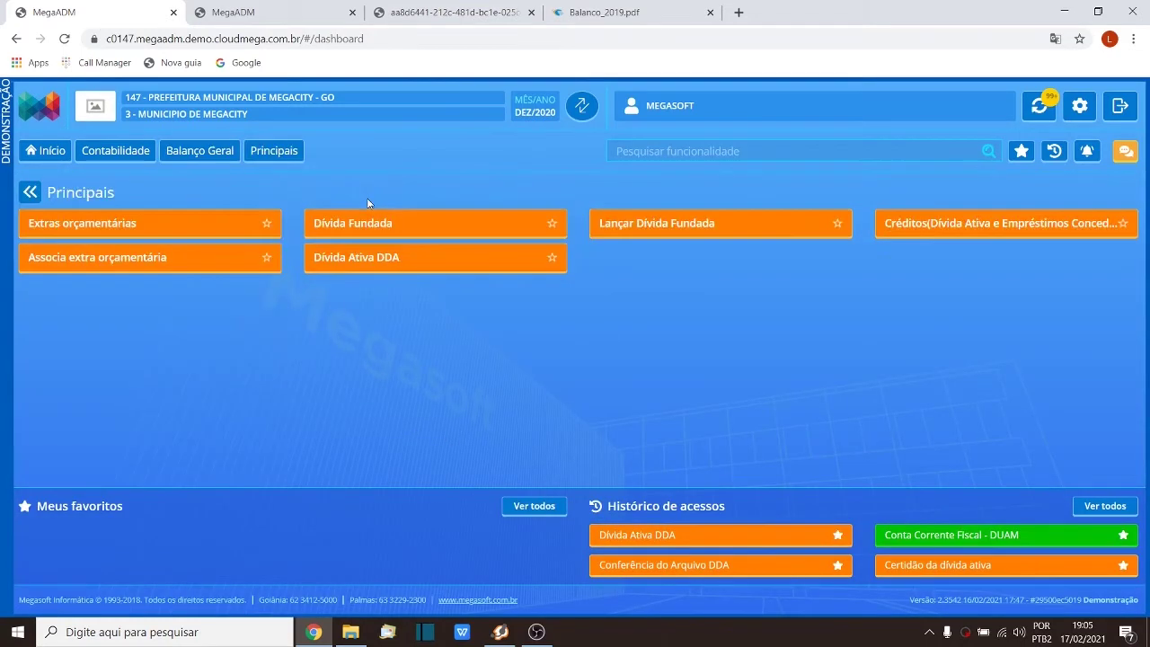
click(928, 231)
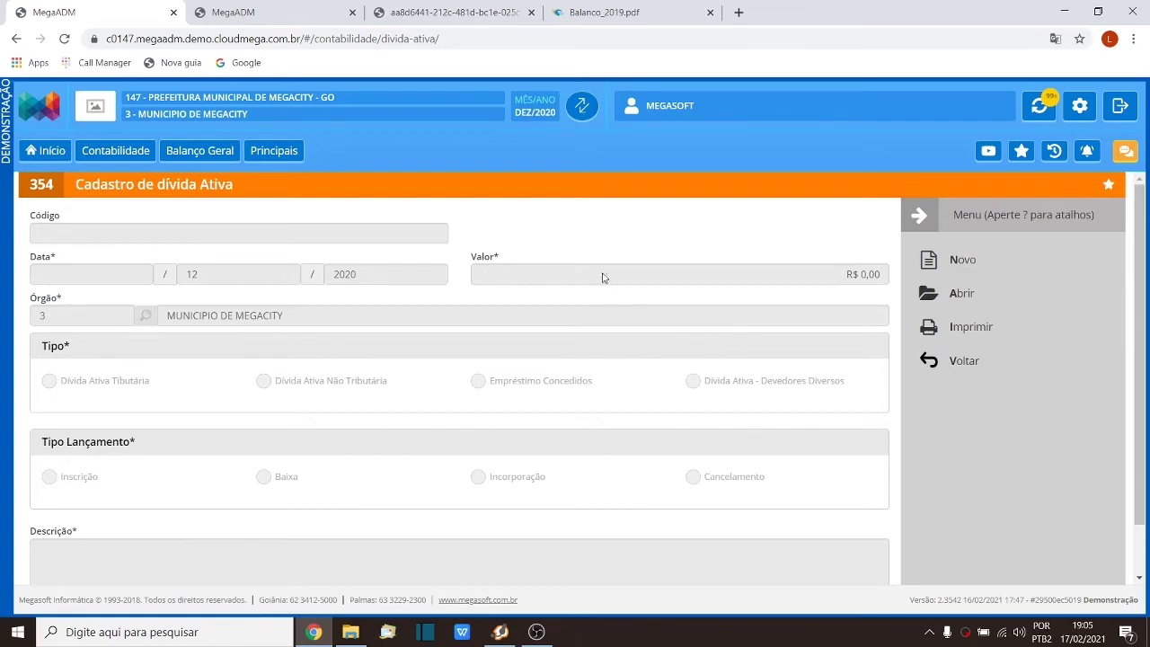
click(444, 10)
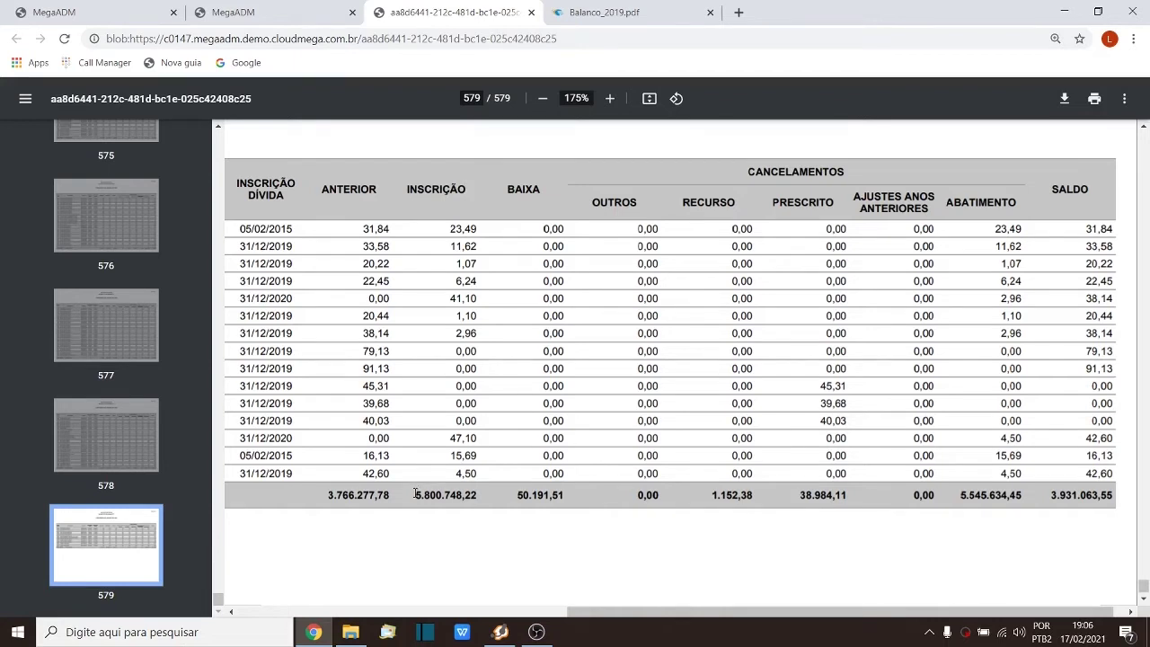
Step: Highlight the report's totals row and compare it with the APC section in Balanco_2019
drag(415, 494, 609, 487)
drag(768, 495, 1105, 500)
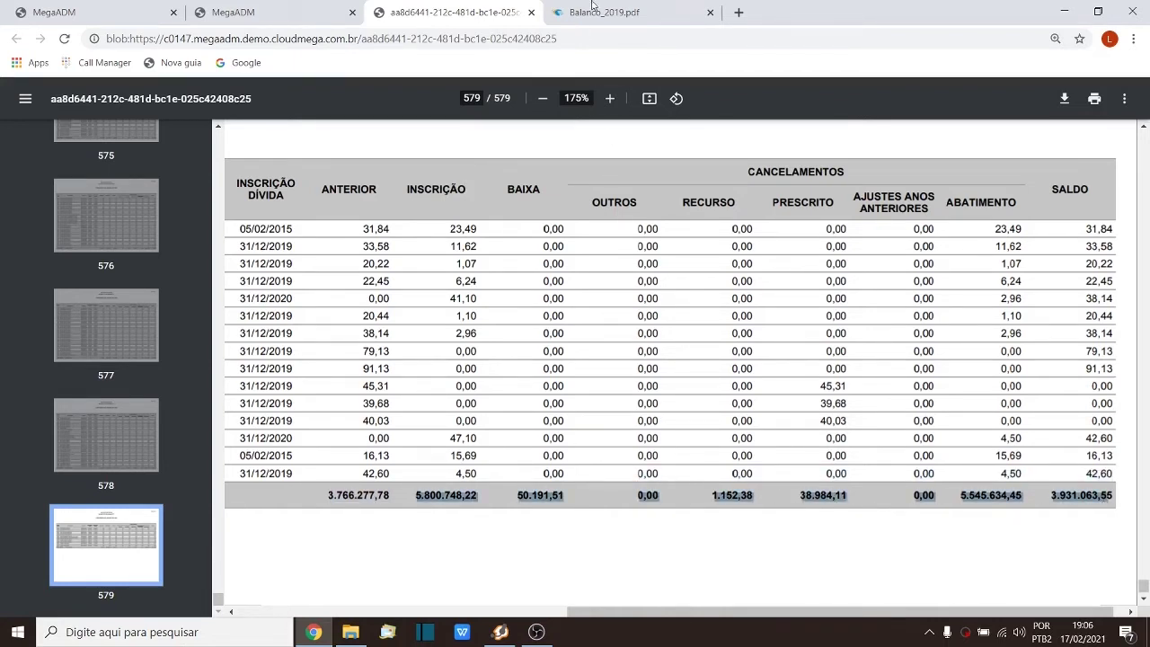
click(595, 12)
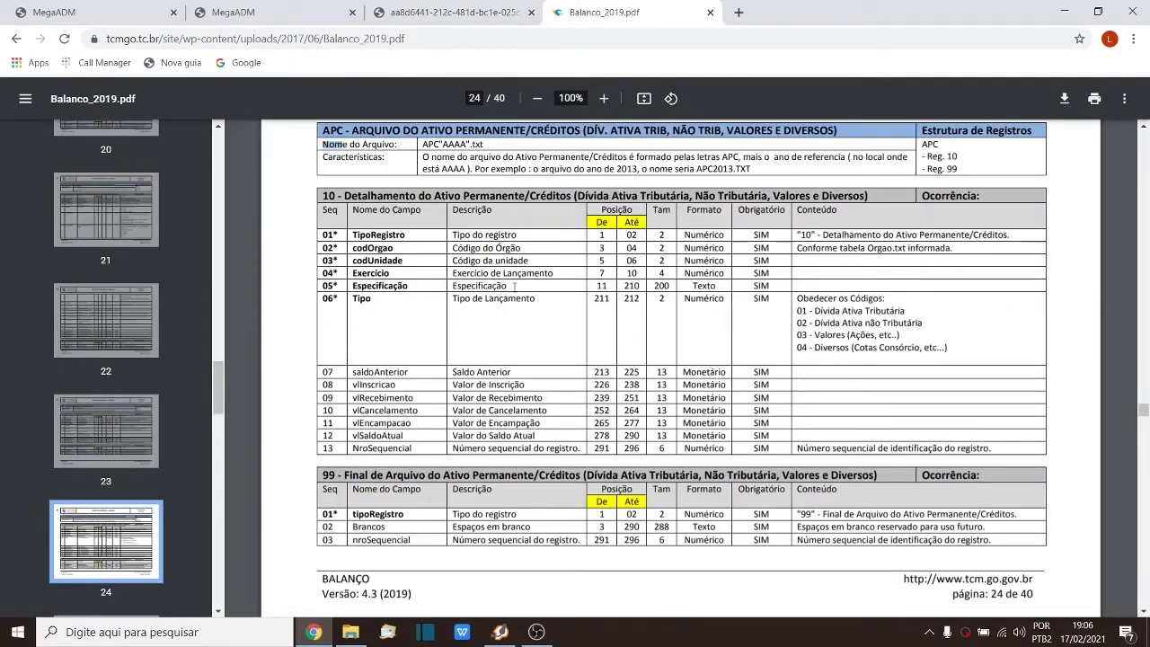
drag(338, 149, 483, 132)
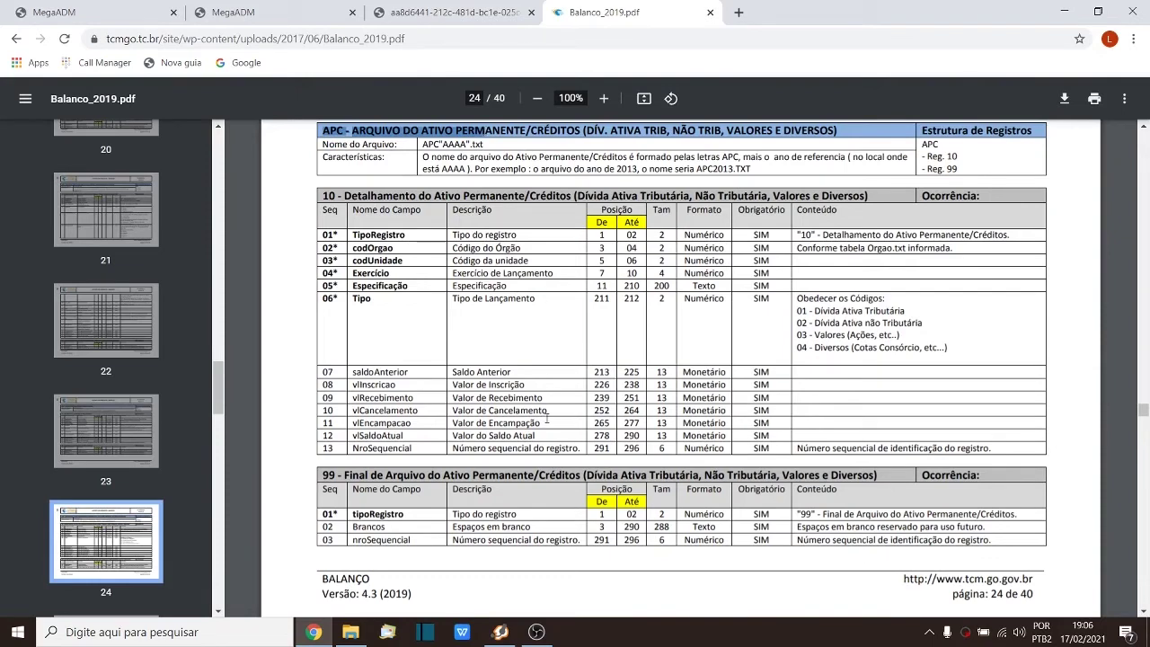
click(57, 11)
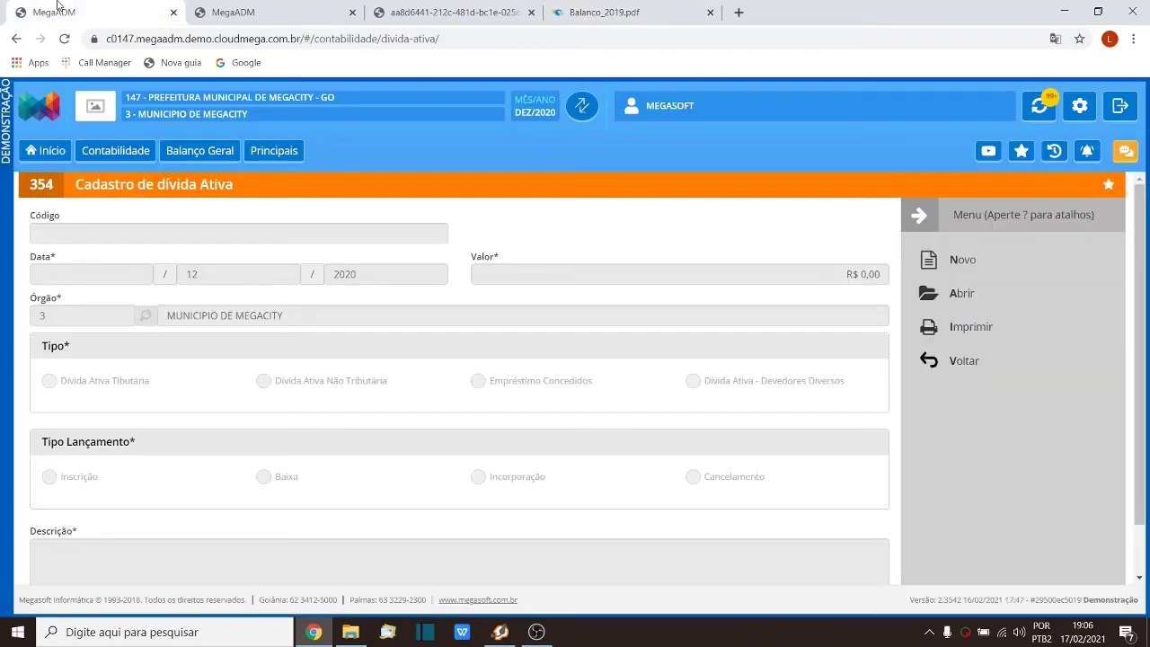
Step: Start a new Dívida Ativa Tributária debt record, then discard it without saving
click(976, 268)
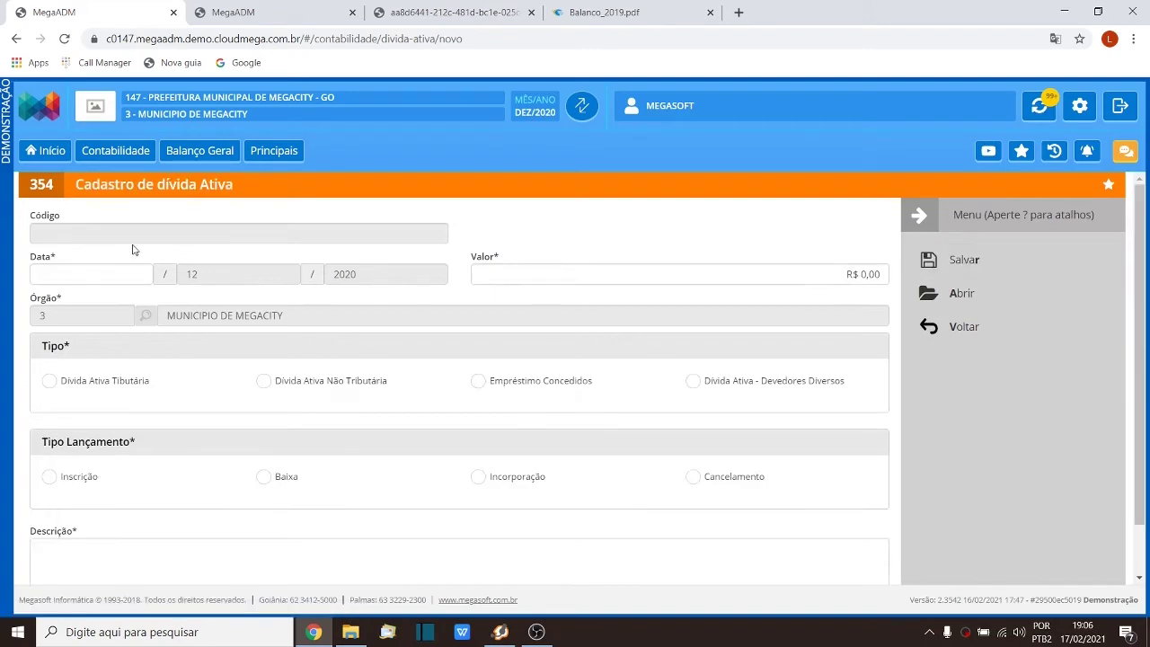
click(127, 387)
click(629, 12)
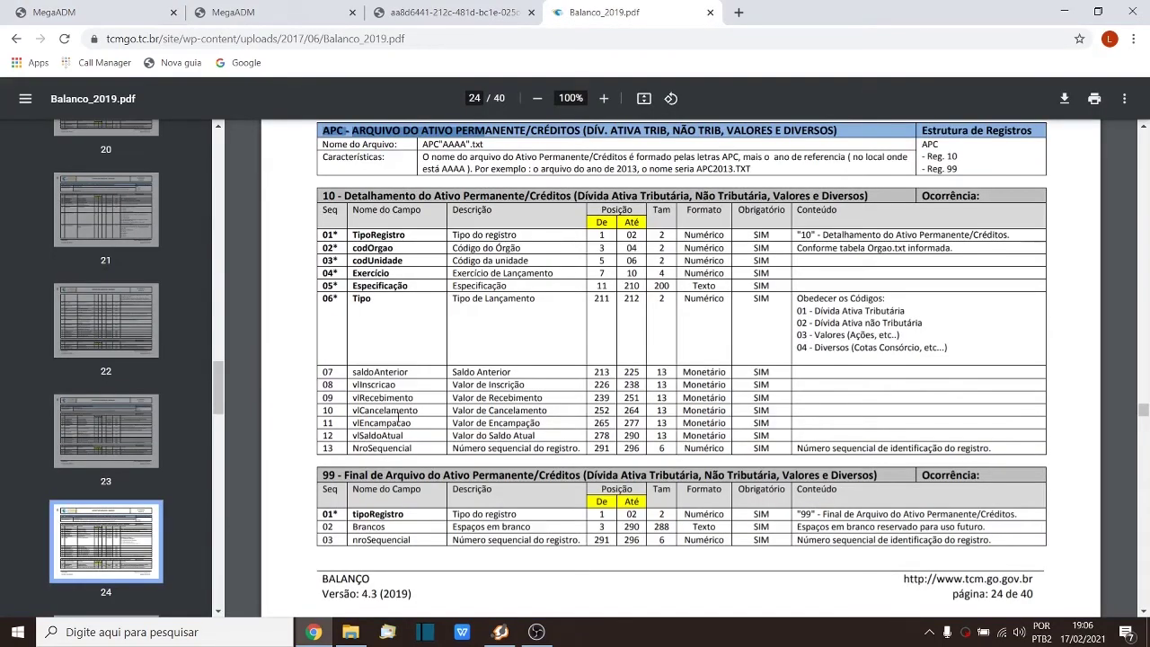
click(121, 5)
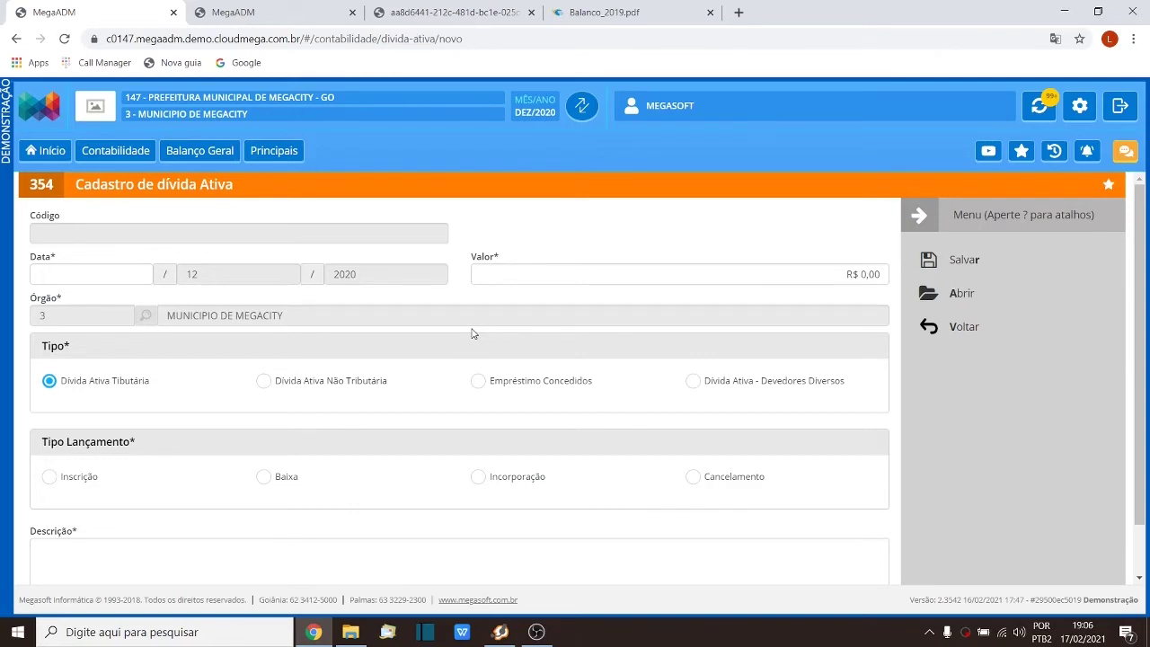
click(977, 347)
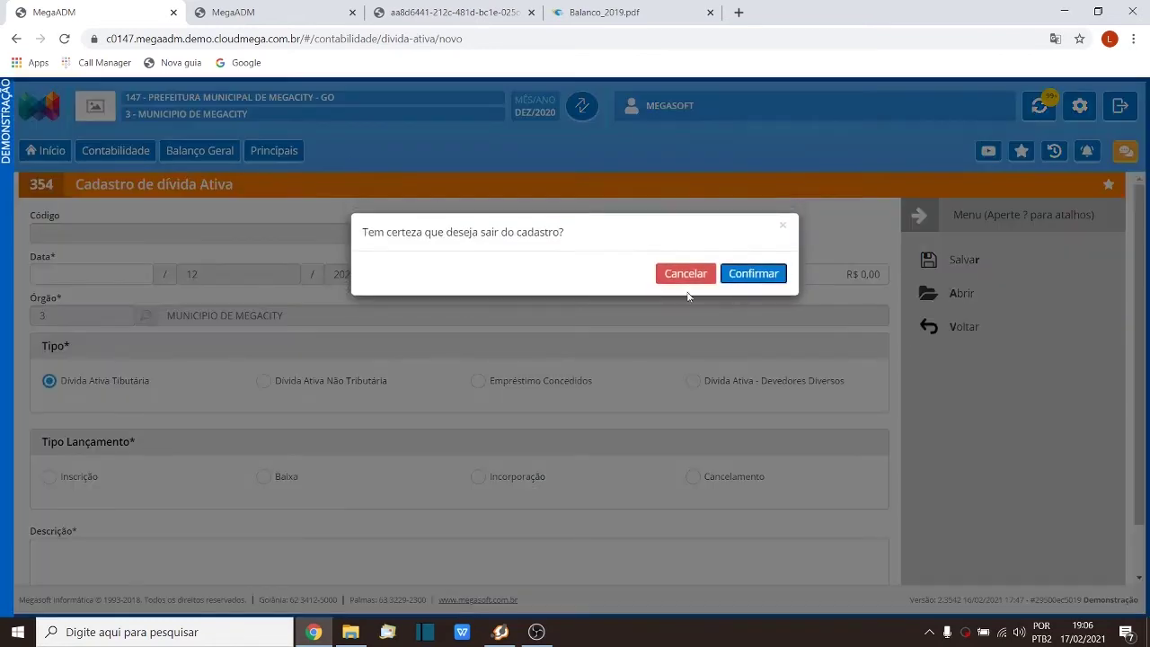
click(755, 282)
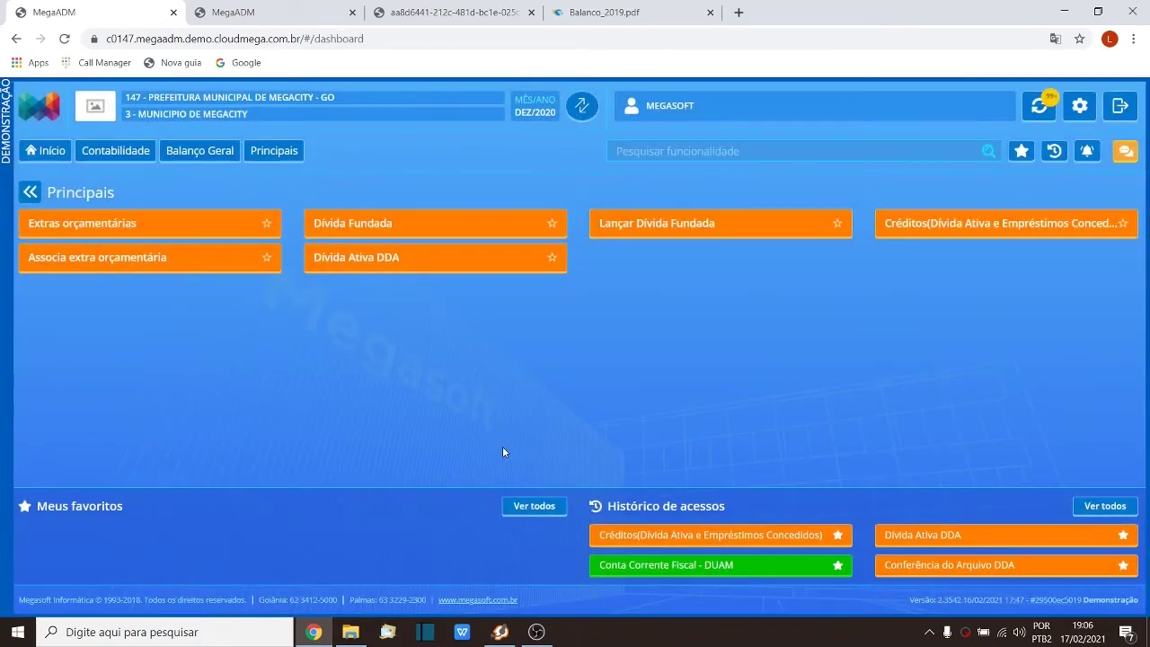
Step: Print the Certidão da dívida ativa from Balanço Geral > Relatórios with Todos órgãos, exported as PDF
click(198, 148)
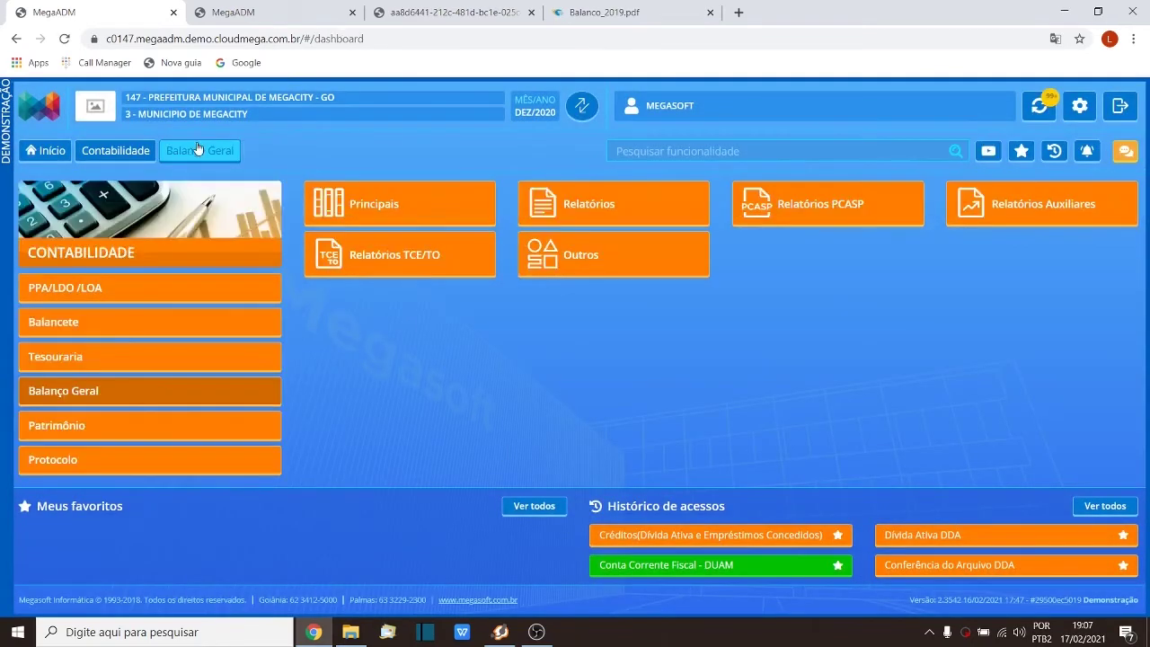
click(621, 204)
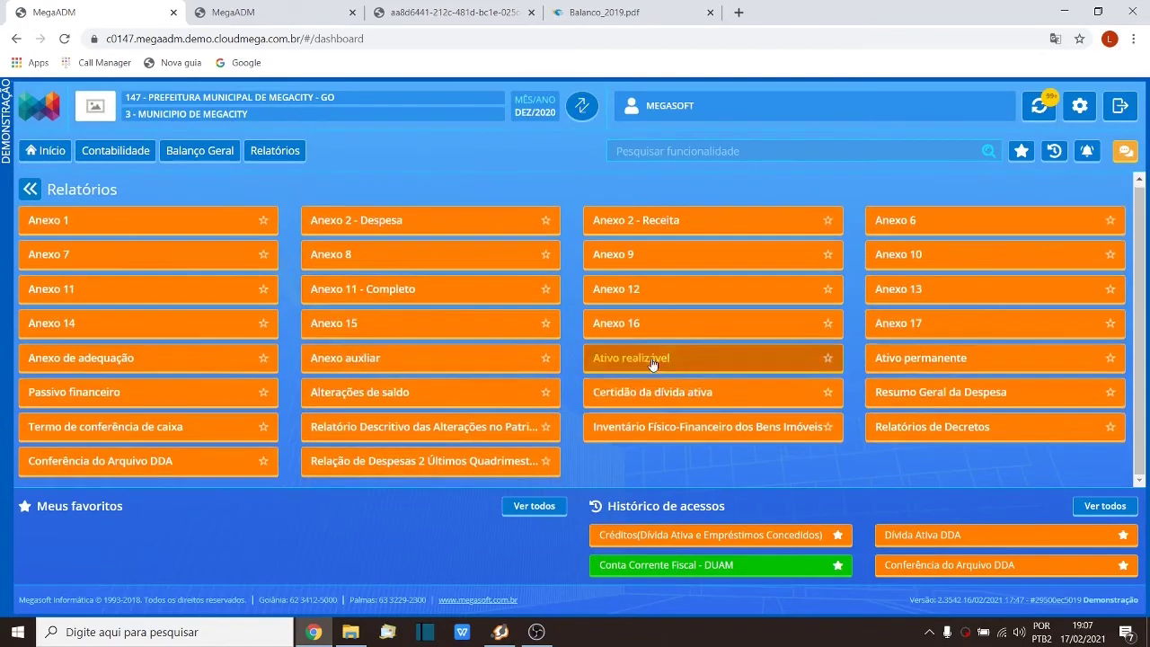
click(618, 404)
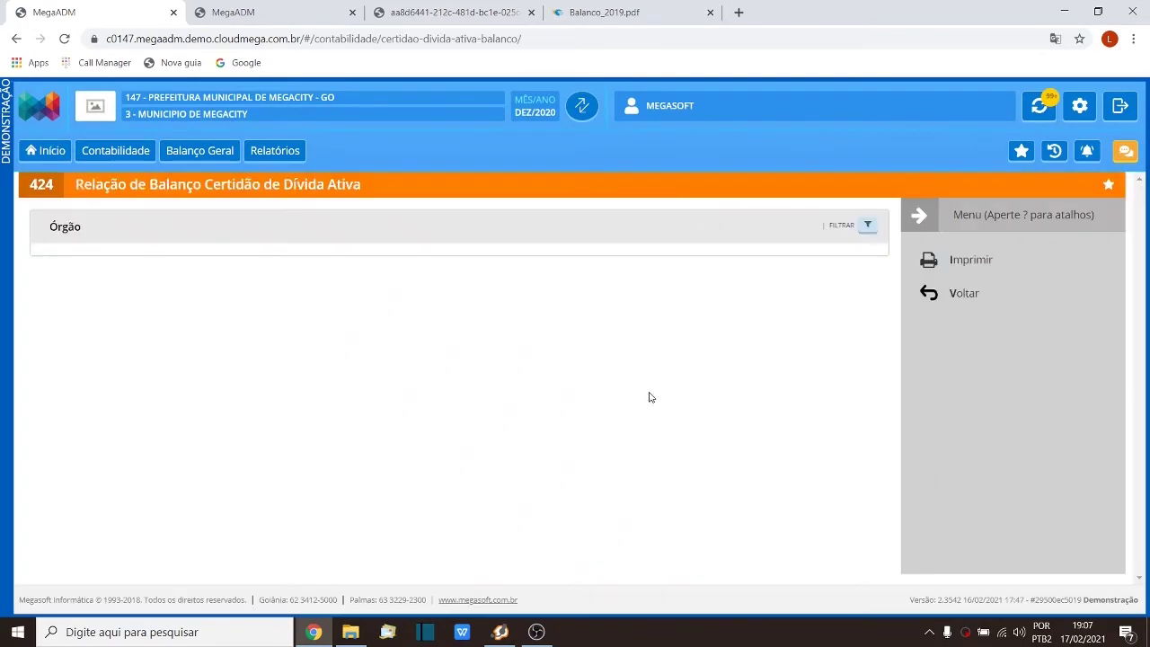
click(80, 267)
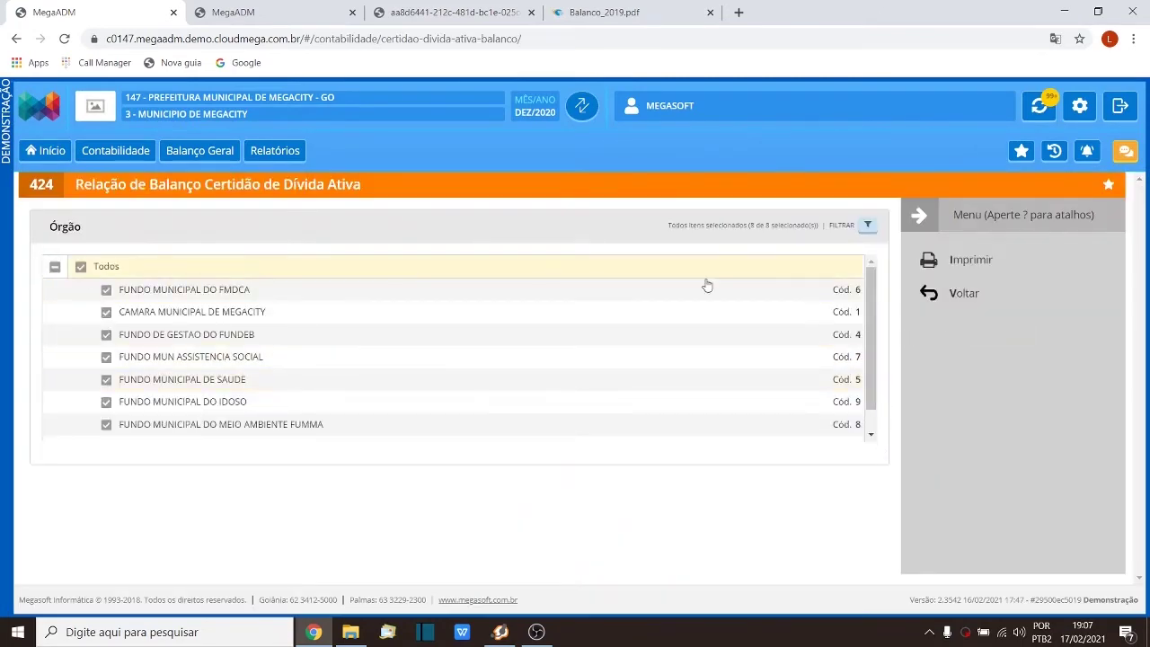
click(975, 263)
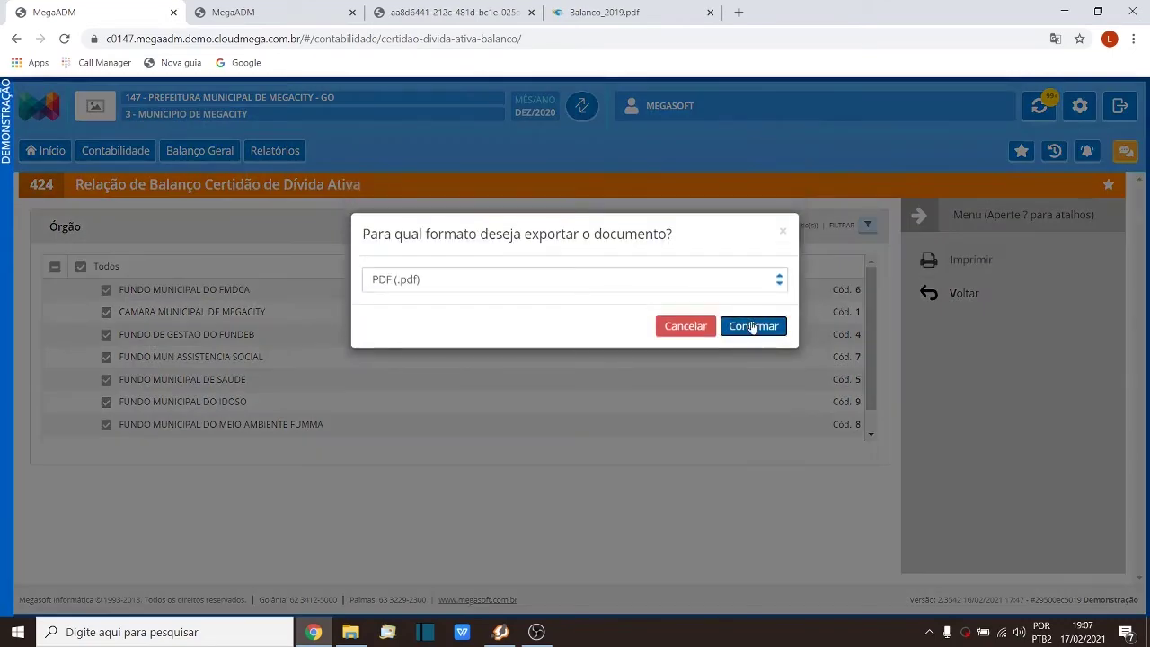
click(753, 325)
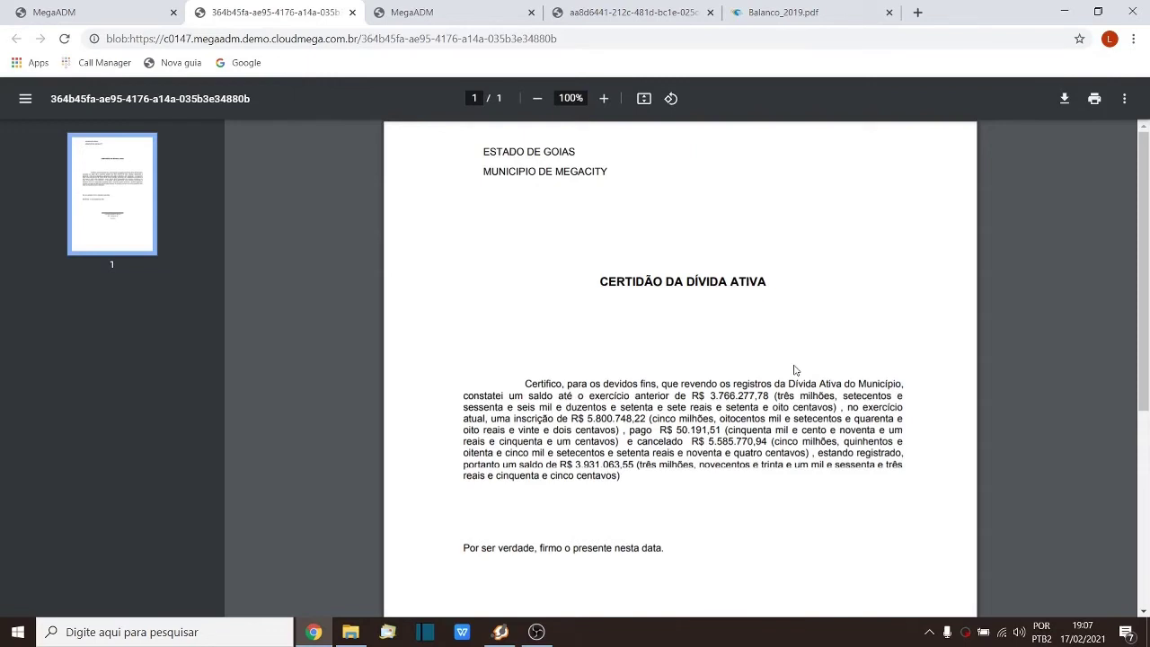
Step: Check the certidão's saldo 3.931.063,55 against the report total, then return to Relatórios
drag(575, 464, 634, 465)
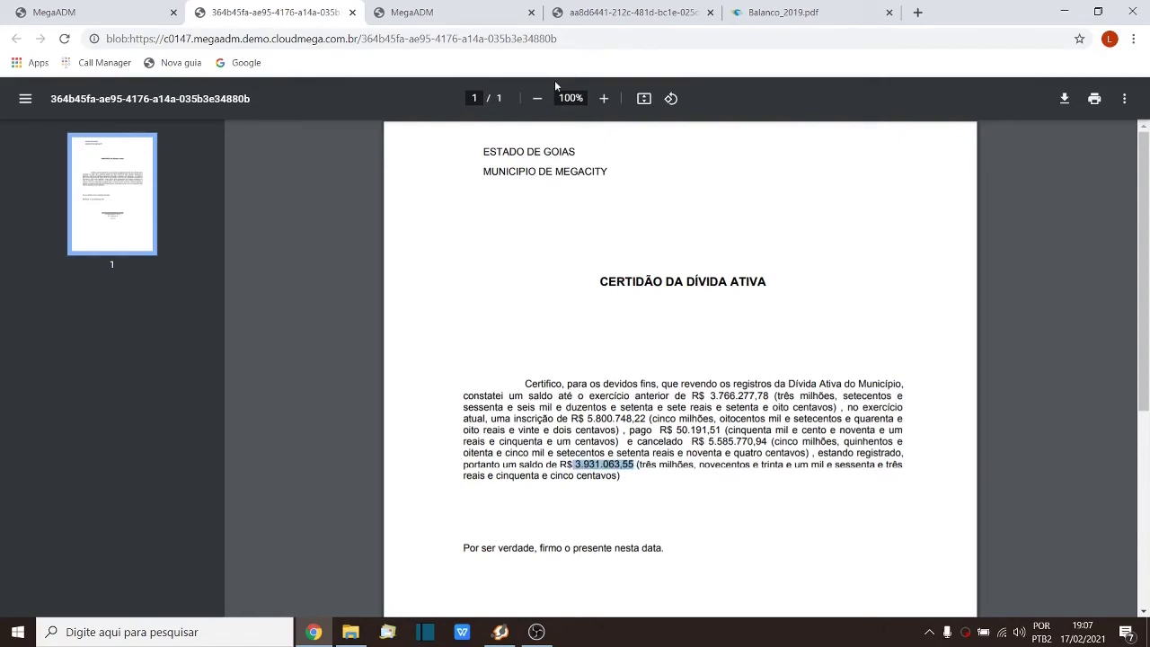
click(618, 7)
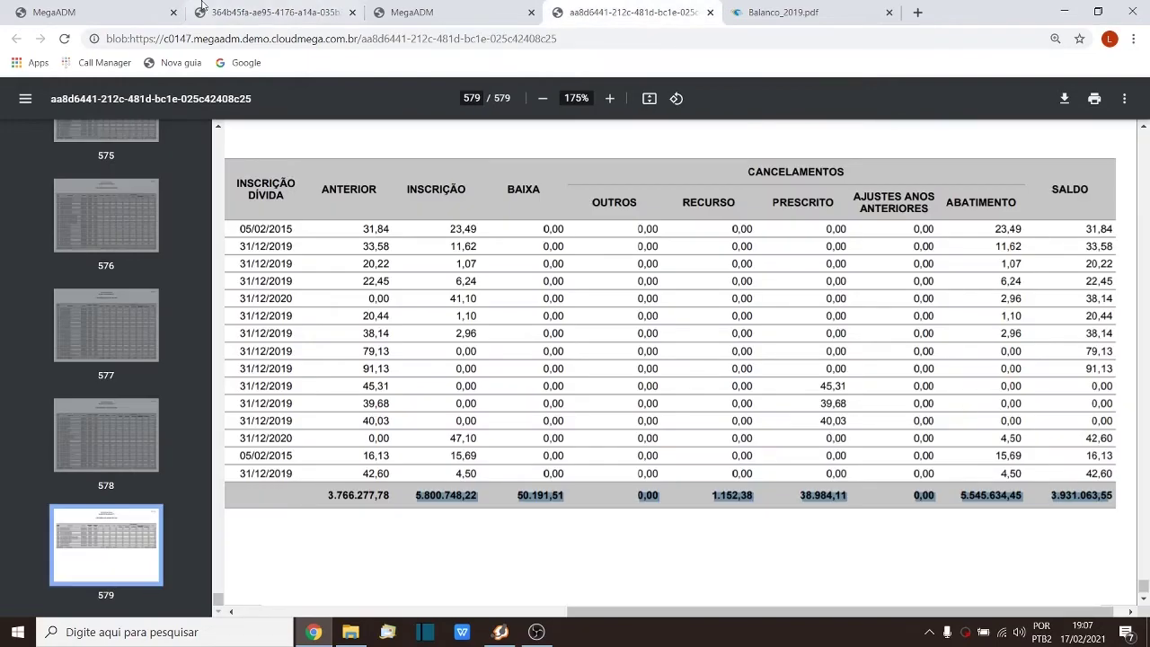
click(69, 11)
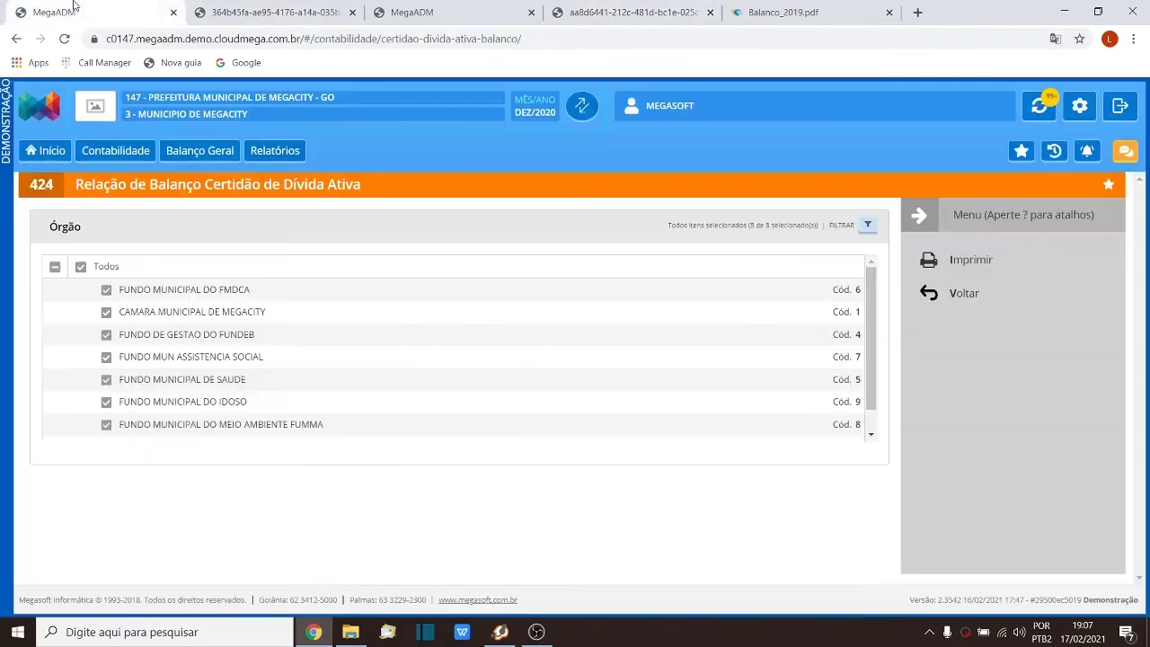
click(957, 309)
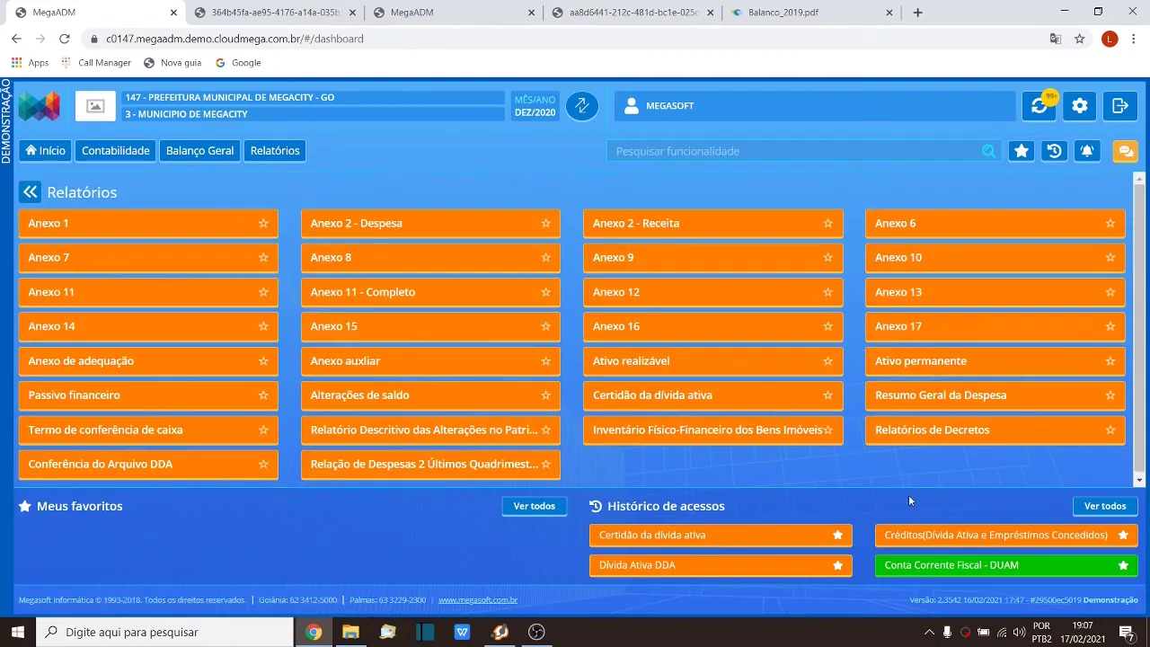
Step: List the Créditos (Dívida Ativa) entries, paging to the last results with entries 59 and 60
click(906, 535)
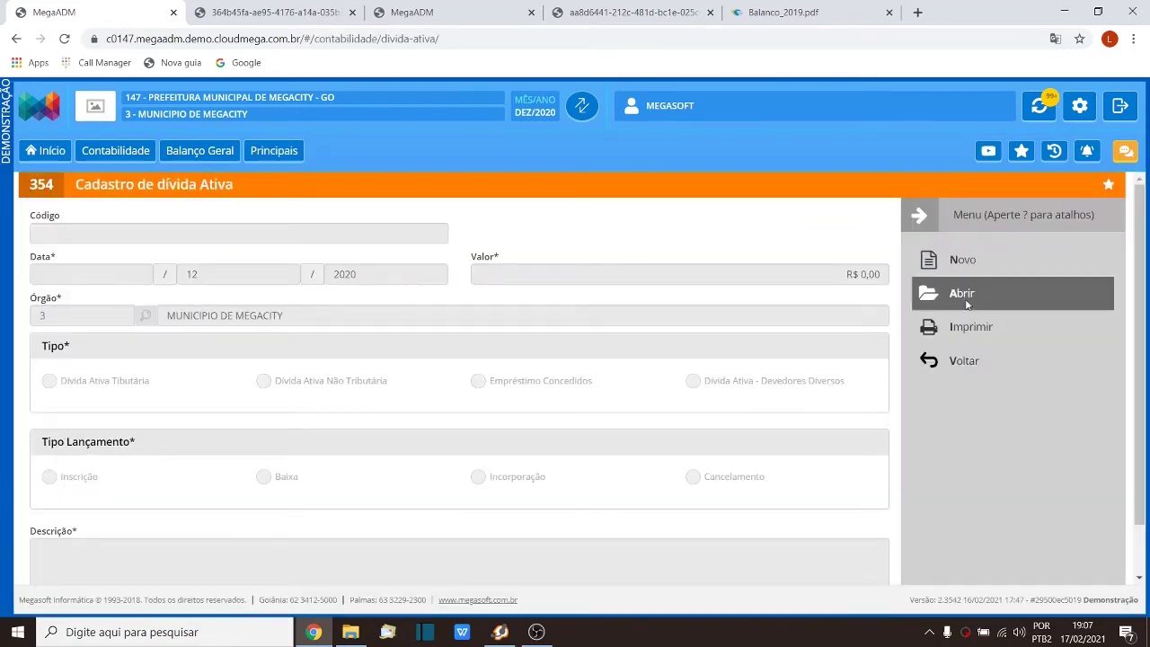
click(964, 298)
scroll(549, 367, down, 5)
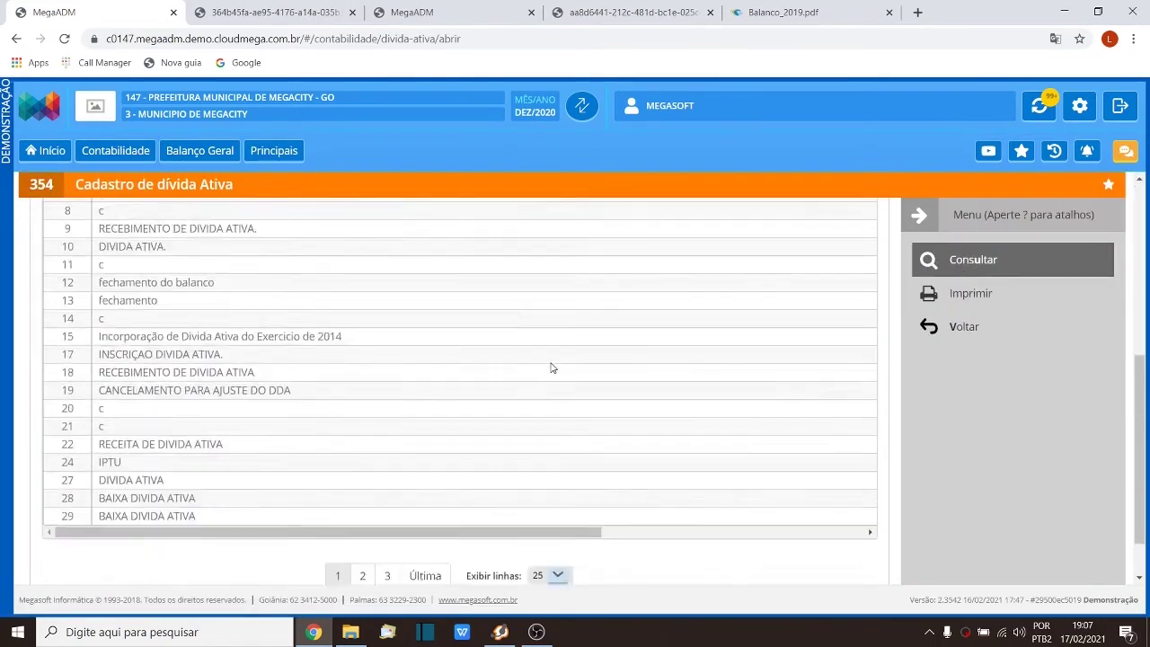
click(388, 516)
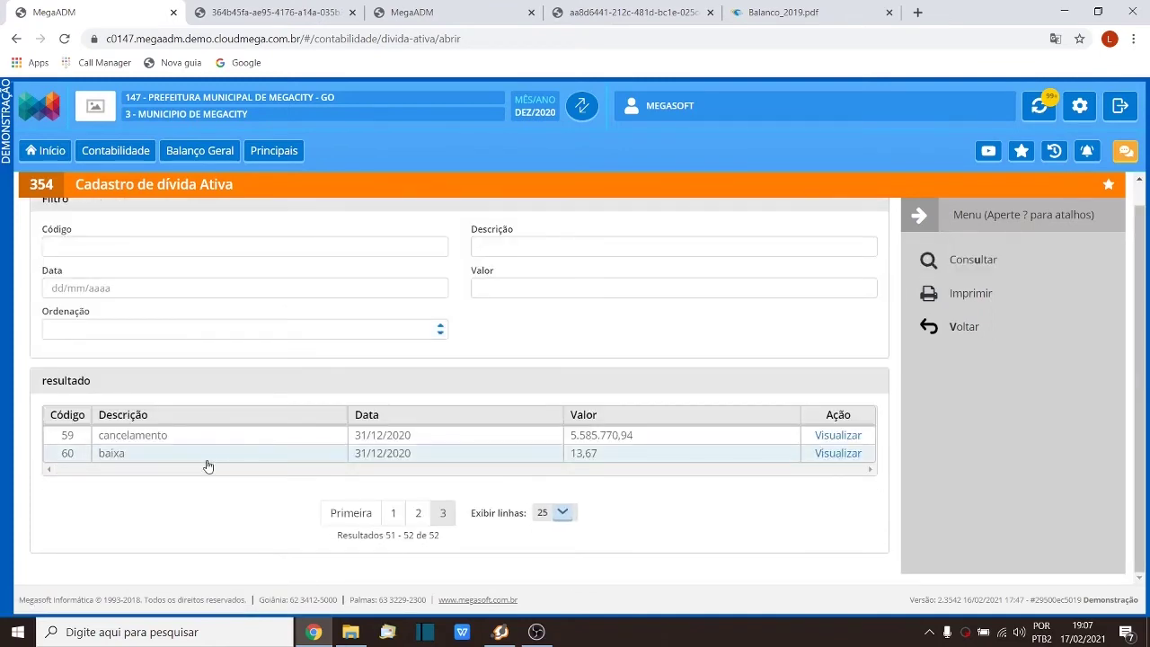
Step: Open entry 57, the 5.593.363,12 inscrição from results 26–50, and compare with the report totals
click(593, 11)
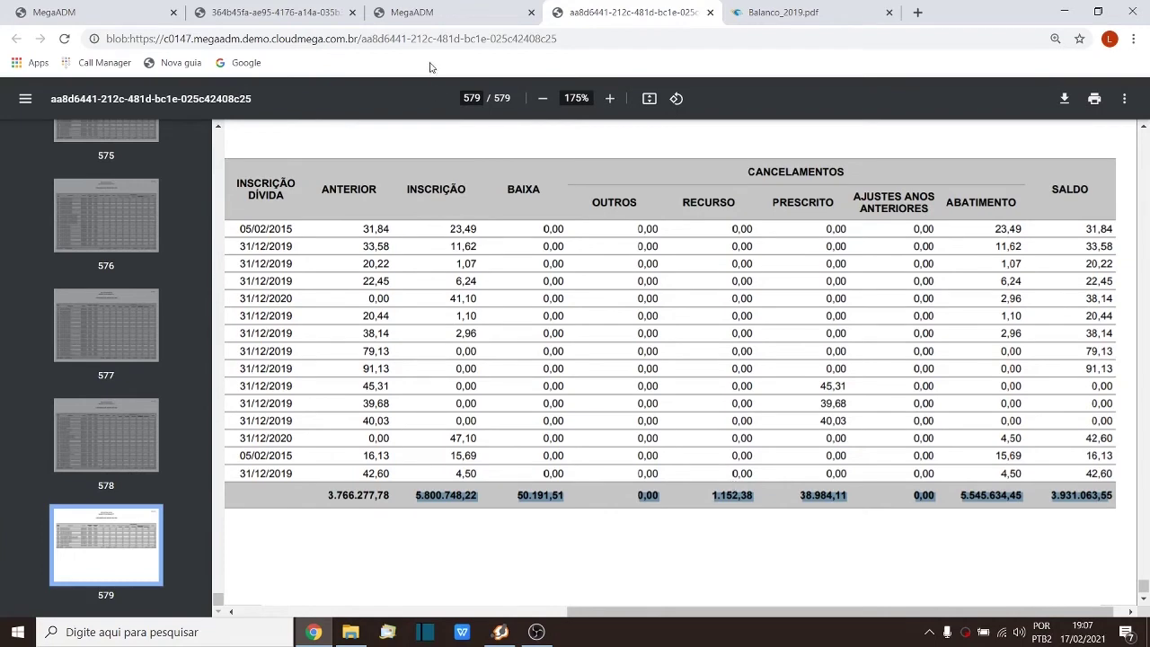
click(418, 12)
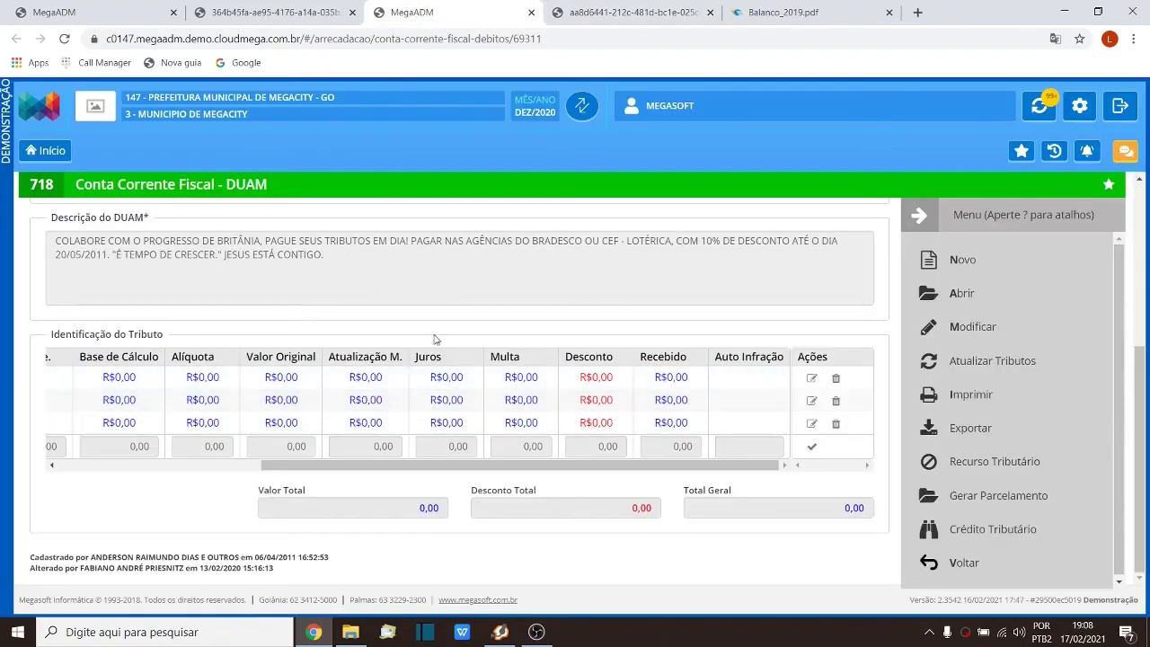
click(106, 7)
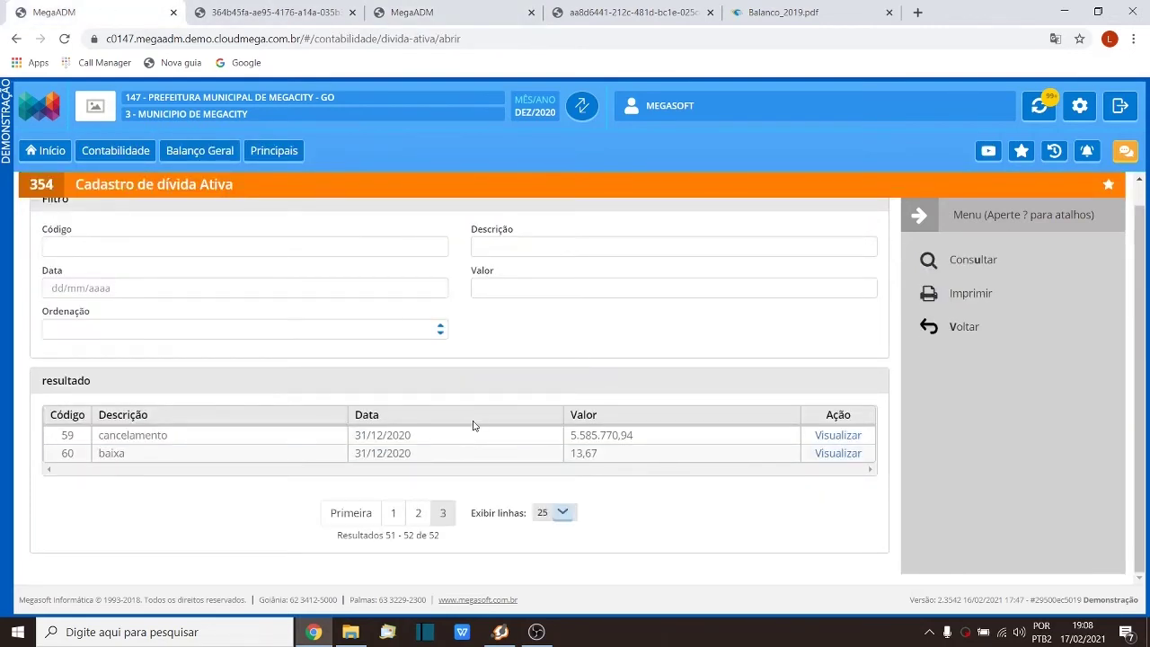
click(418, 512)
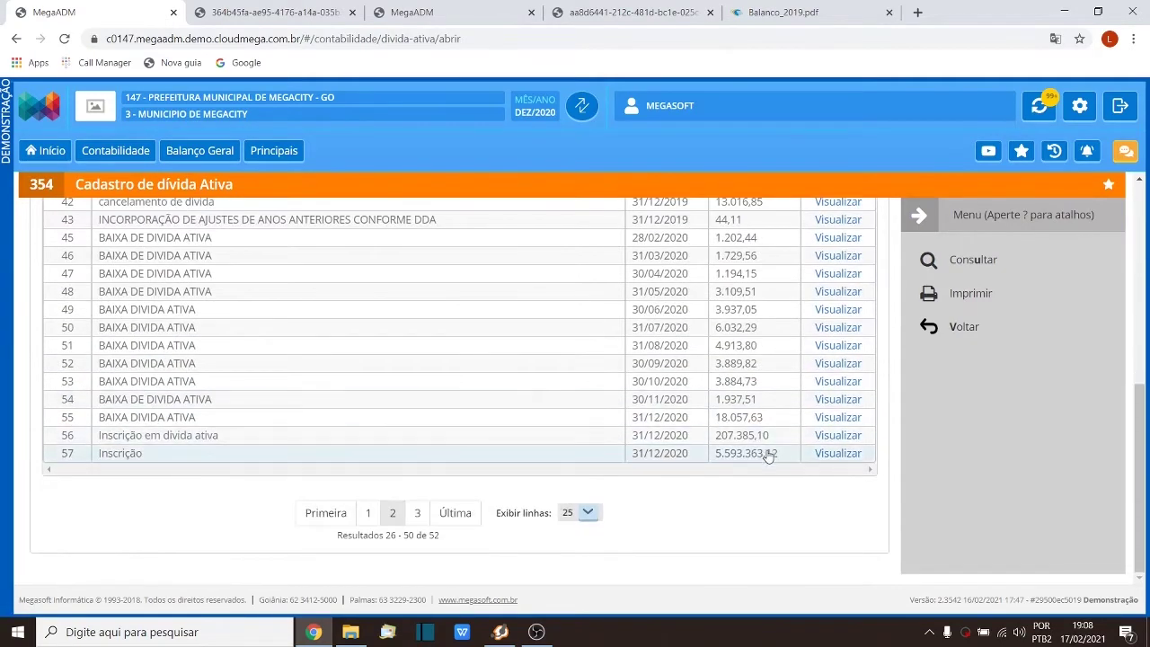
click(765, 455)
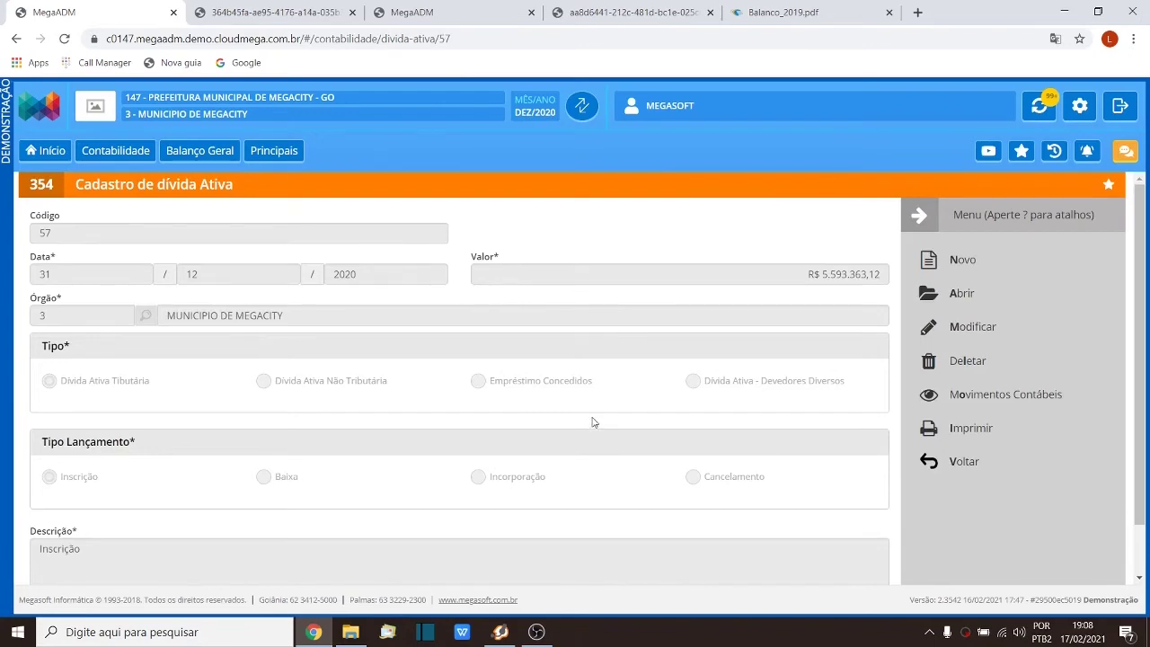
click(626, 16)
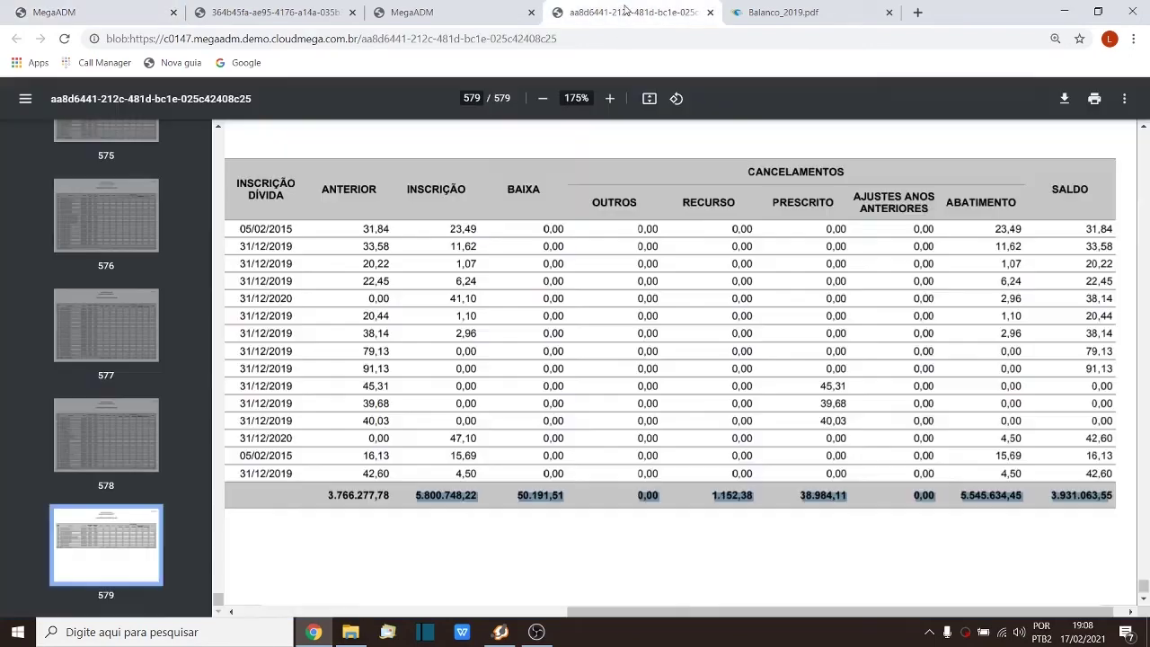
Step: Compare report totals with Balanco_2019 page 24 and entry 57, marking the recurso, prescrito and ajustes totals
click(528, 541)
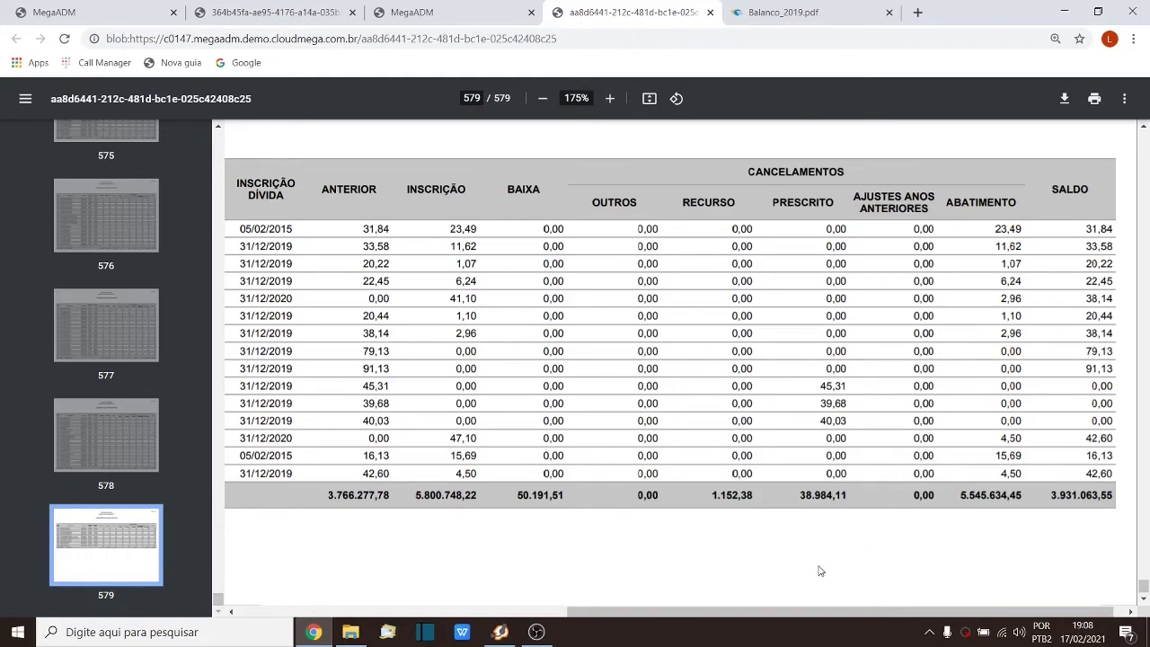
click(808, 13)
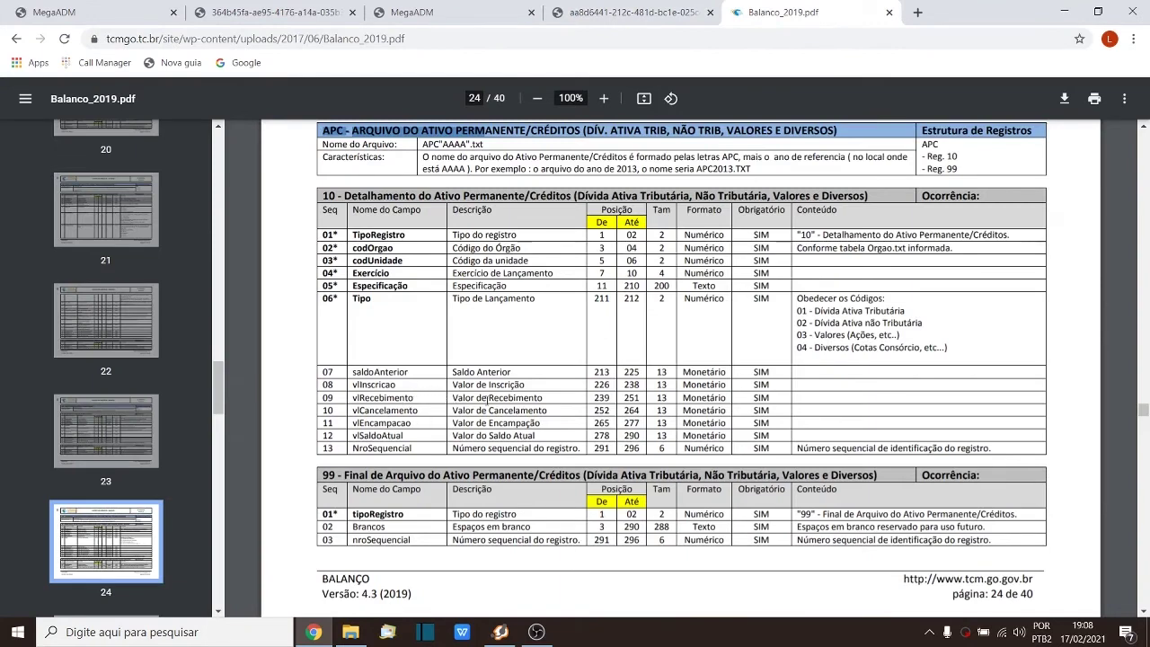
click(643, 12)
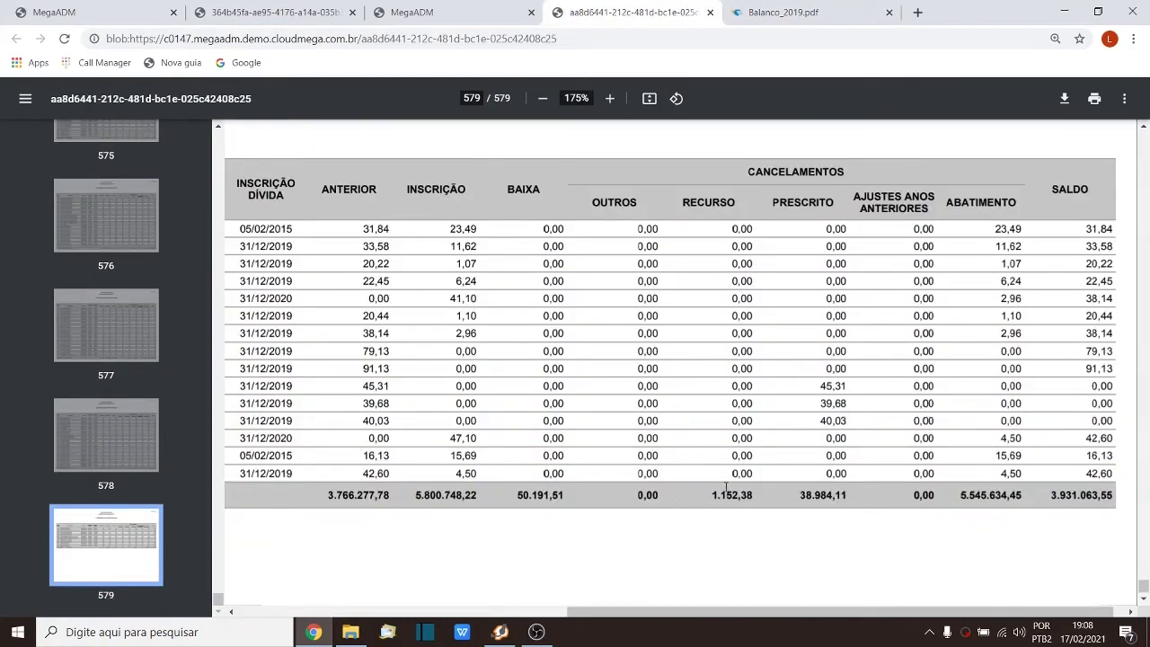
click(99, 11)
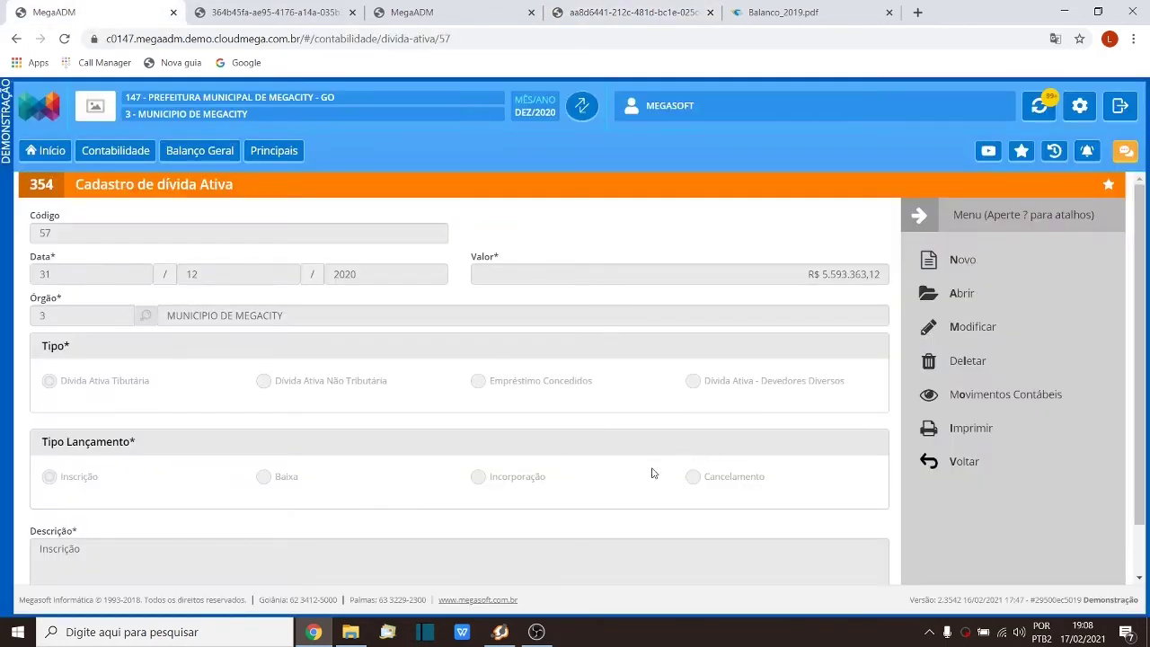
scroll(686, 475, down, 2)
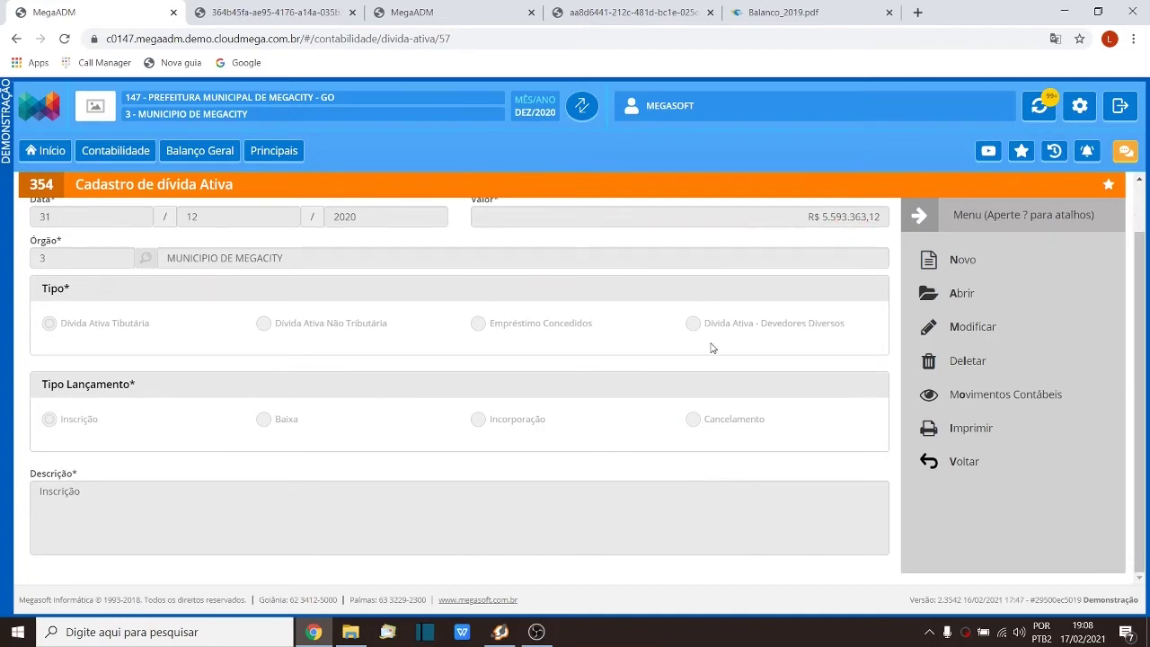
click(640, 11)
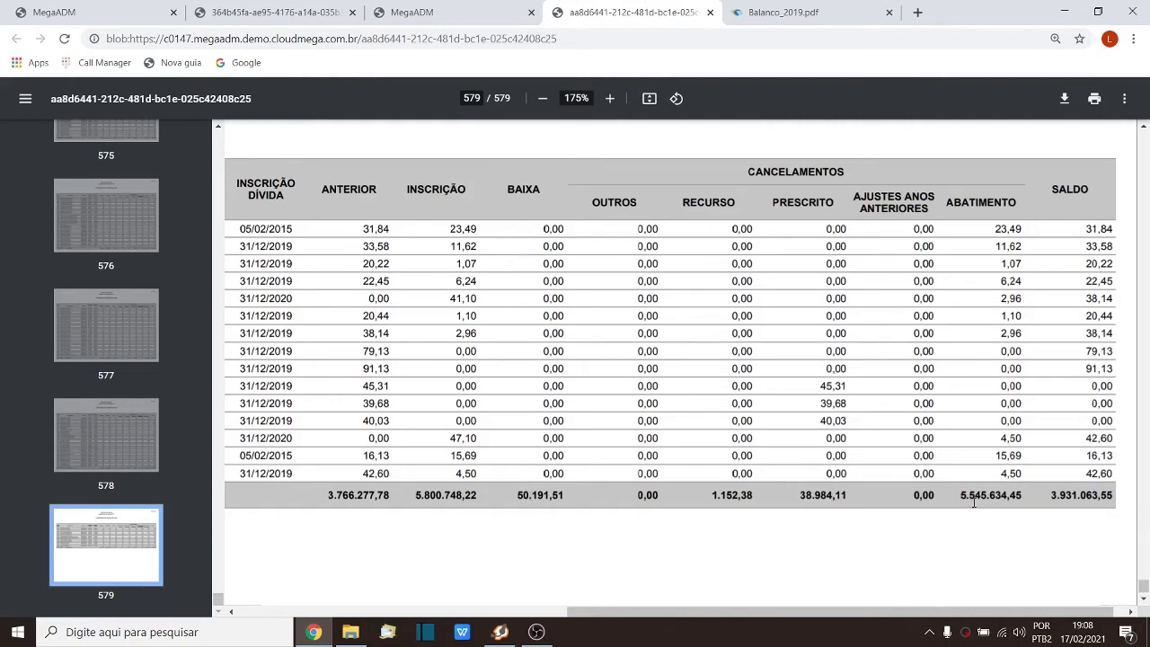
mouse_move(961, 496)
mouse_down()
mouse_move(973, 495)
mouse_move(712, 495)
mouse_up()
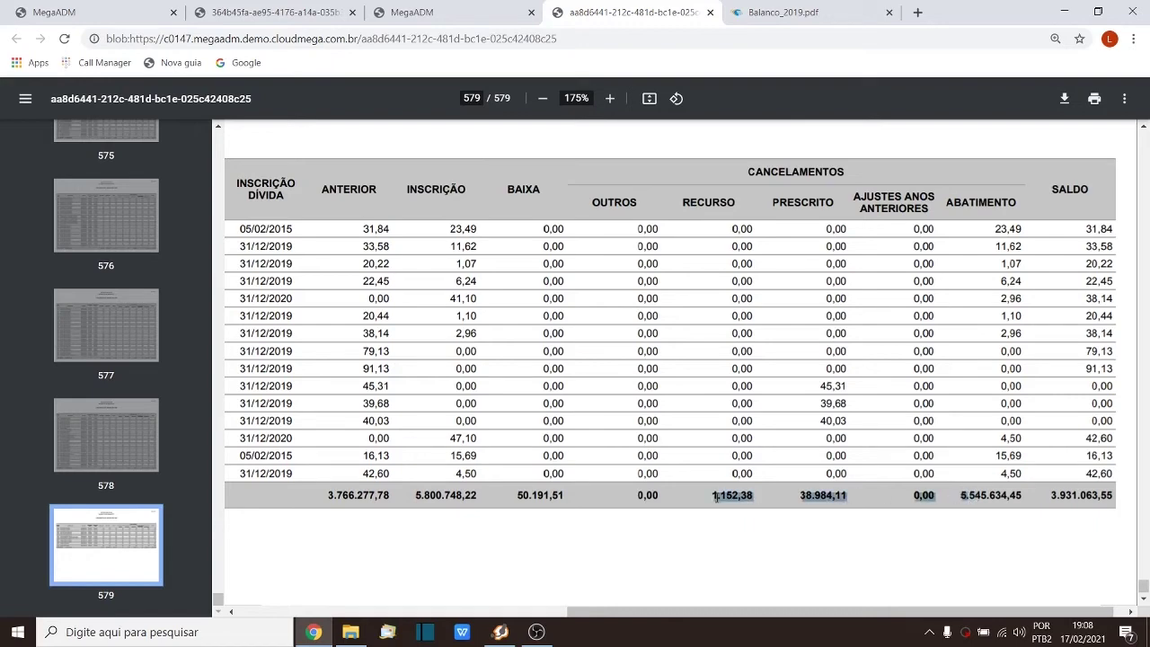
Step: Close the Certidão da Dívida Ativa PDF and leave entry 57 for the Principais dashboard
click(797, 6)
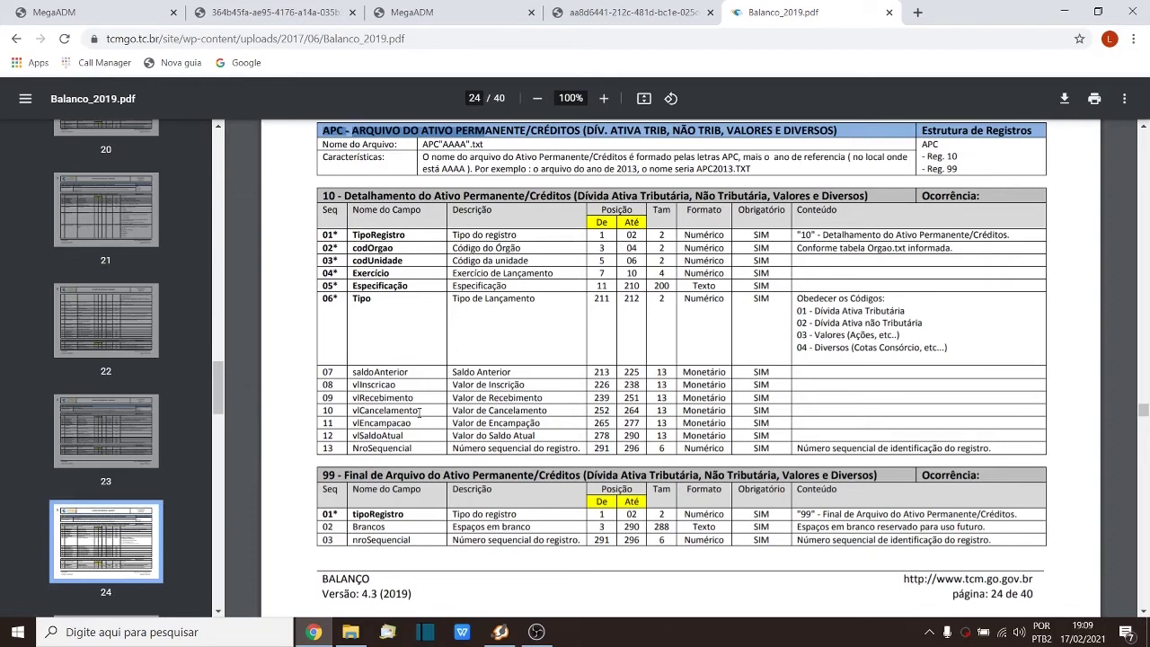
click(276, 9)
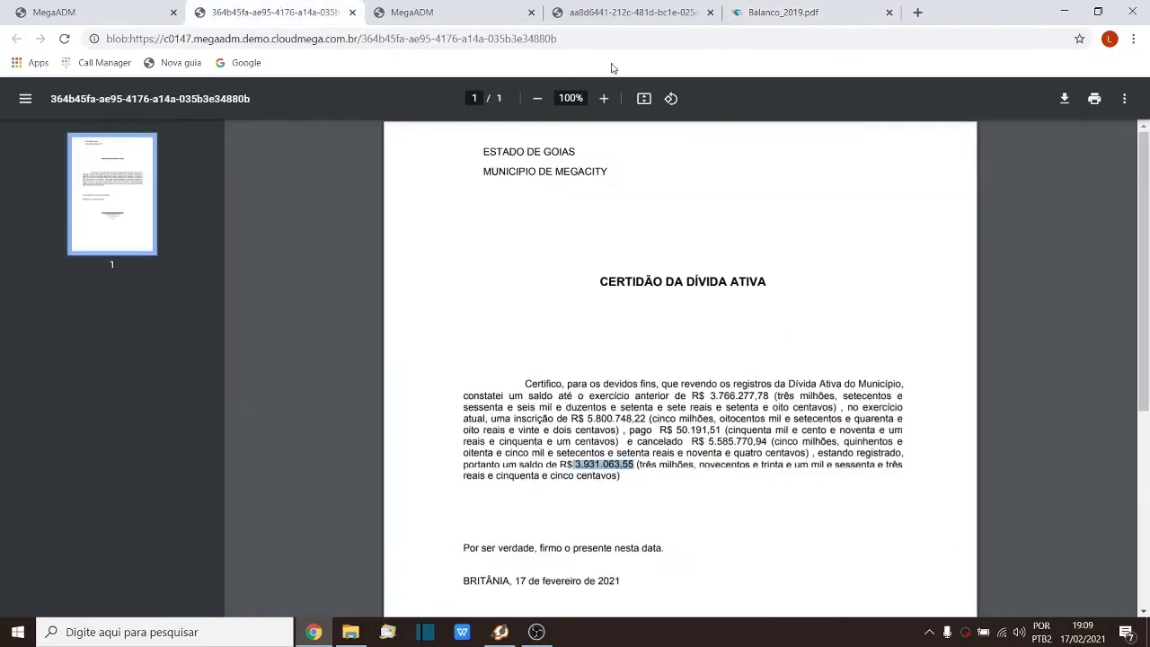
click(625, 7)
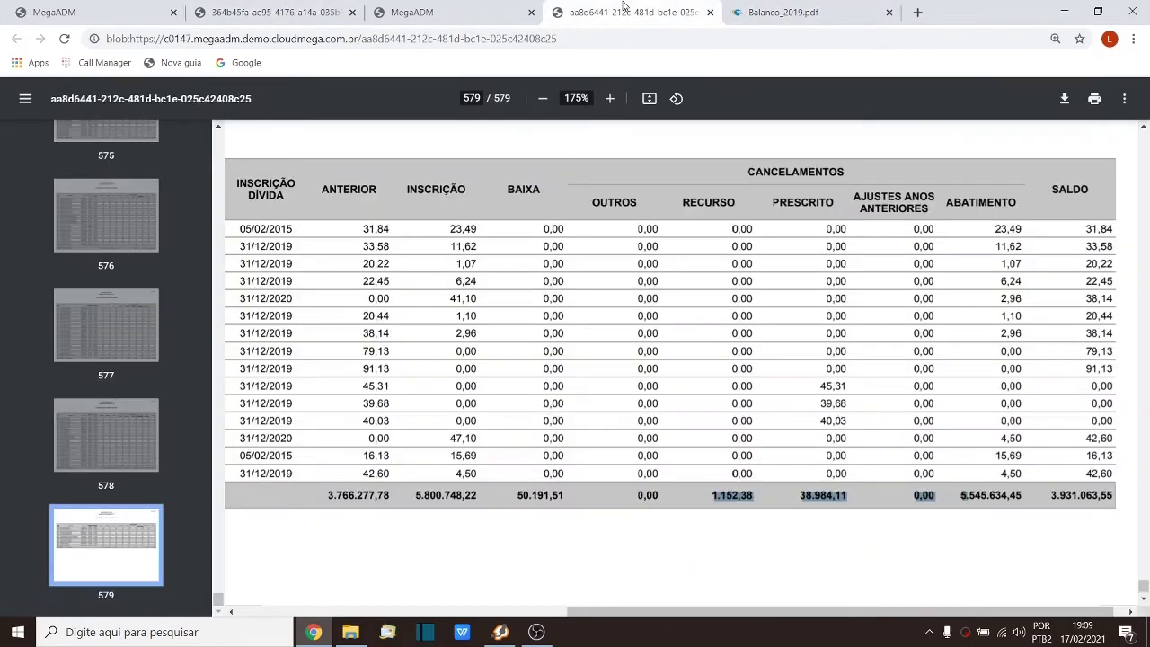
click(351, 12)
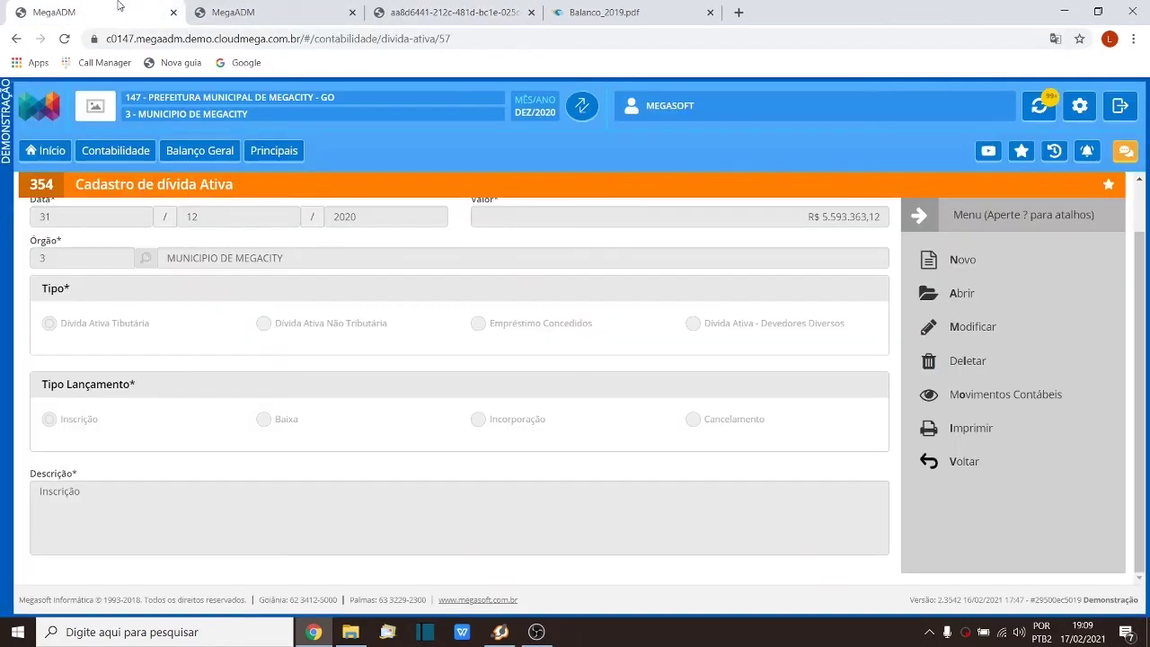
click(121, 11)
click(982, 467)
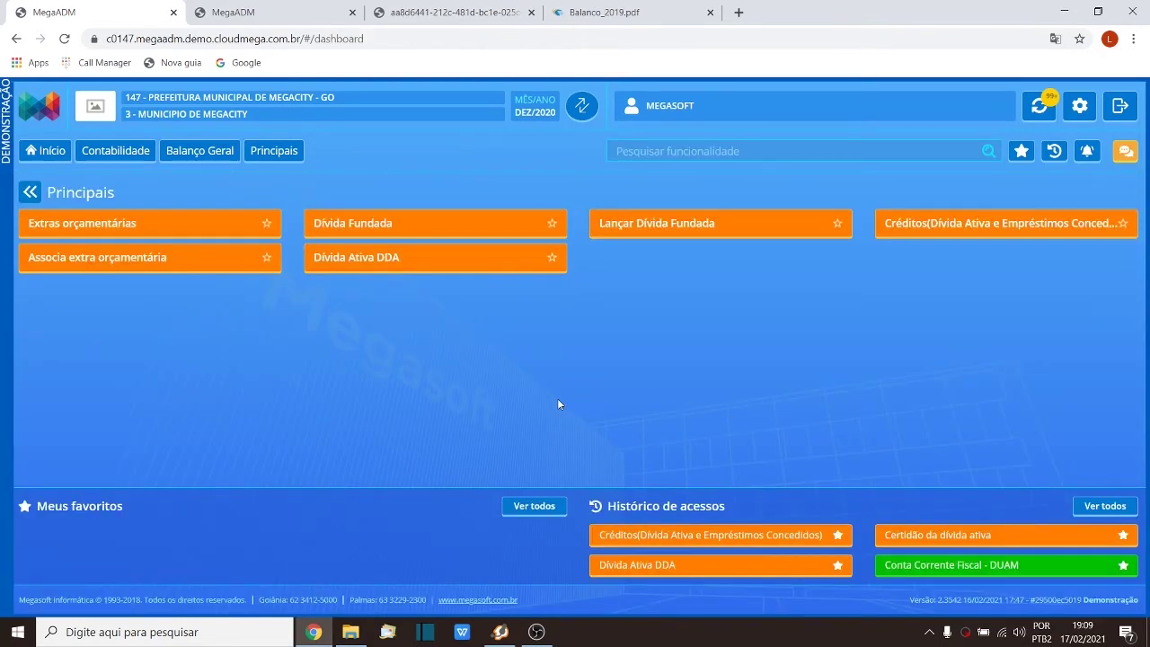
Step: Reopen the dívida ativa register and mark the report's INSCRIÇÃO total 5.800.748,22
click(890, 229)
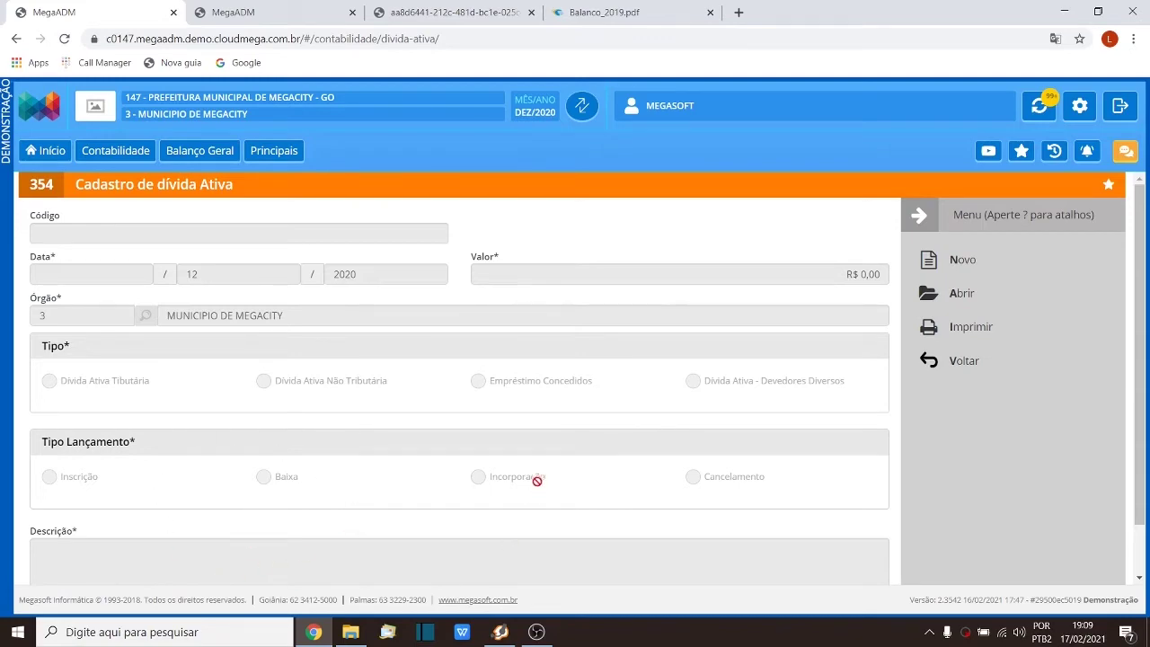
click(470, 7)
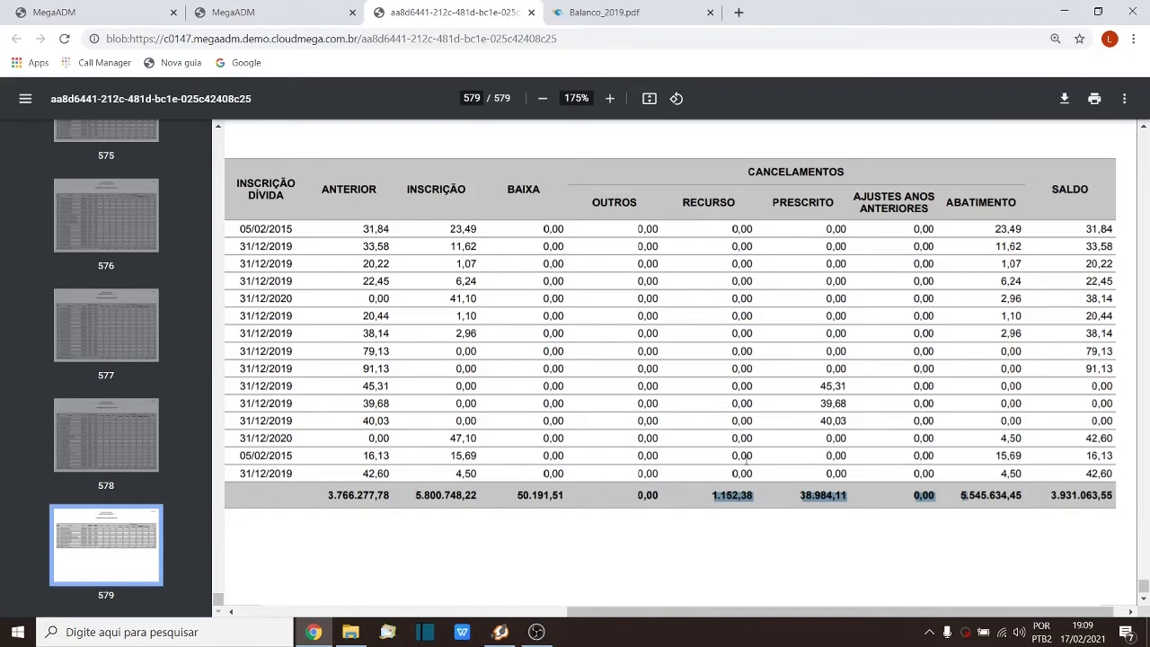
drag(414, 495, 476, 509)
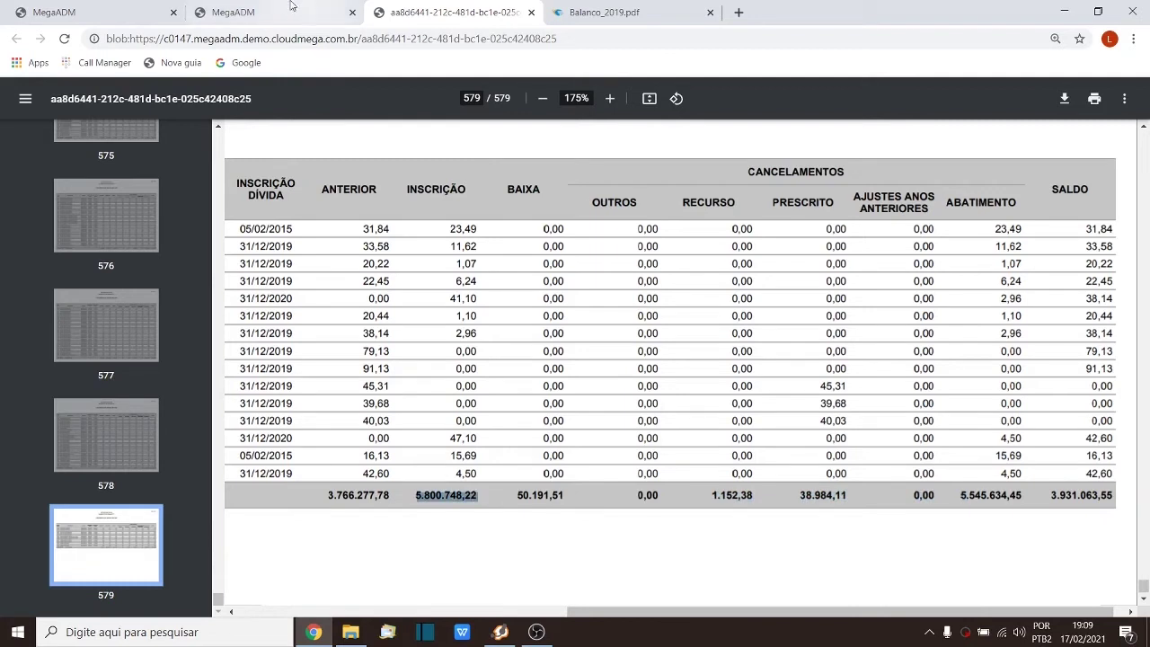
click(28, 6)
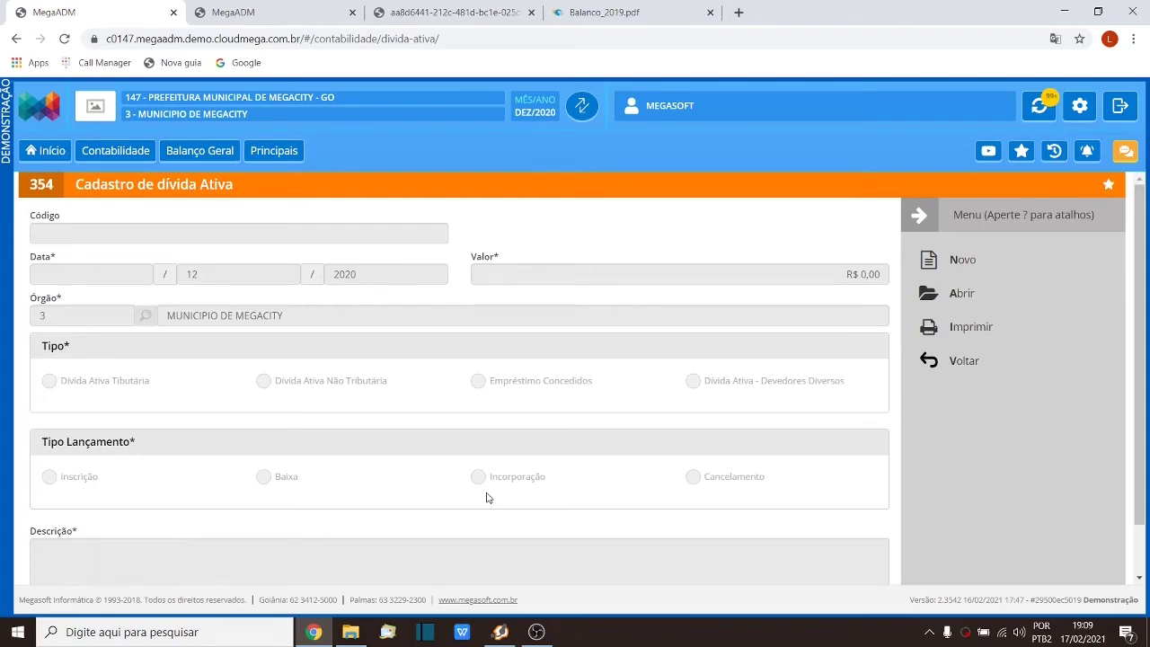
Step: Mark the report's whole totals row, review the DDA conference report, then close the debt registration form
click(475, 13)
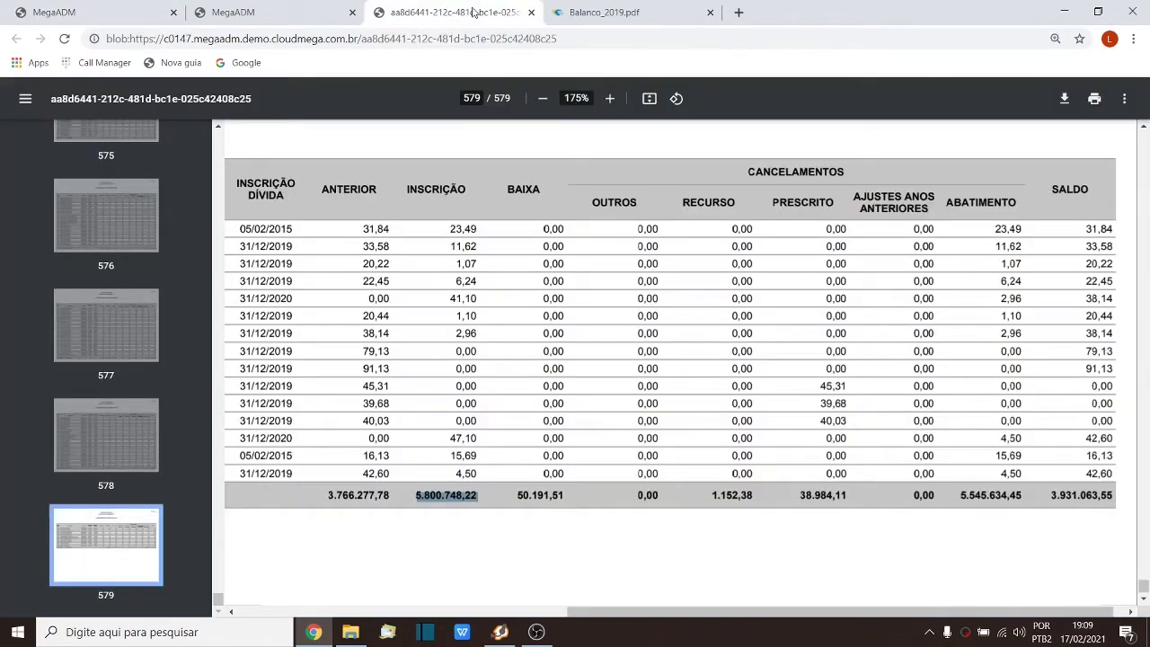
drag(330, 501, 1098, 497)
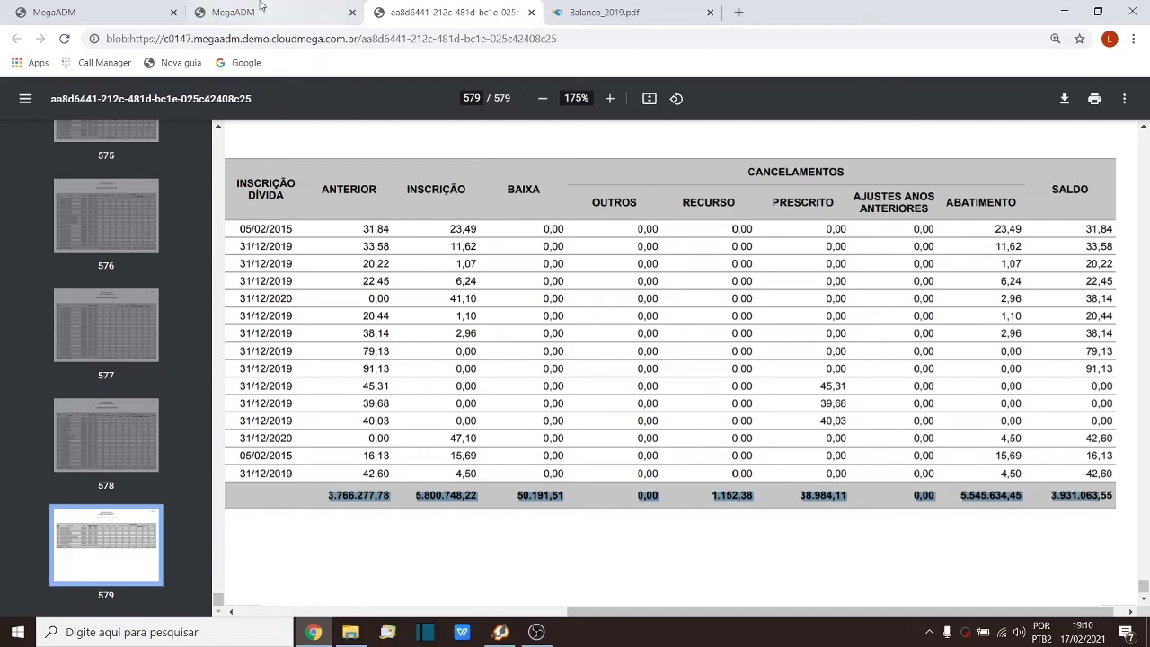
click(117, 7)
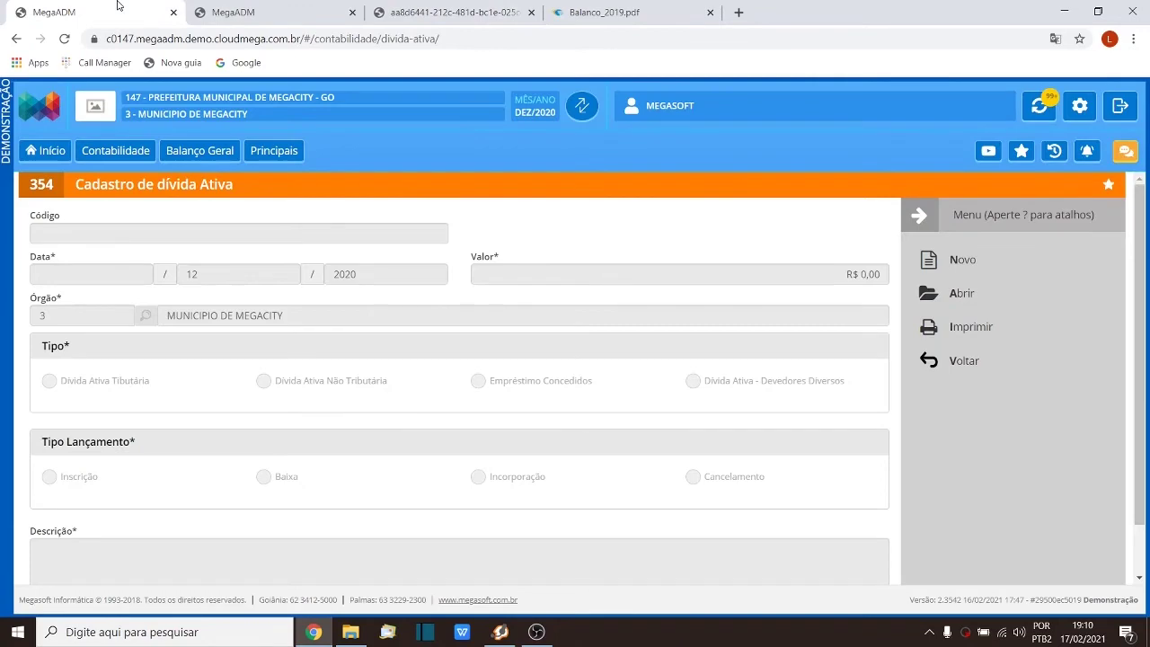
click(422, 9)
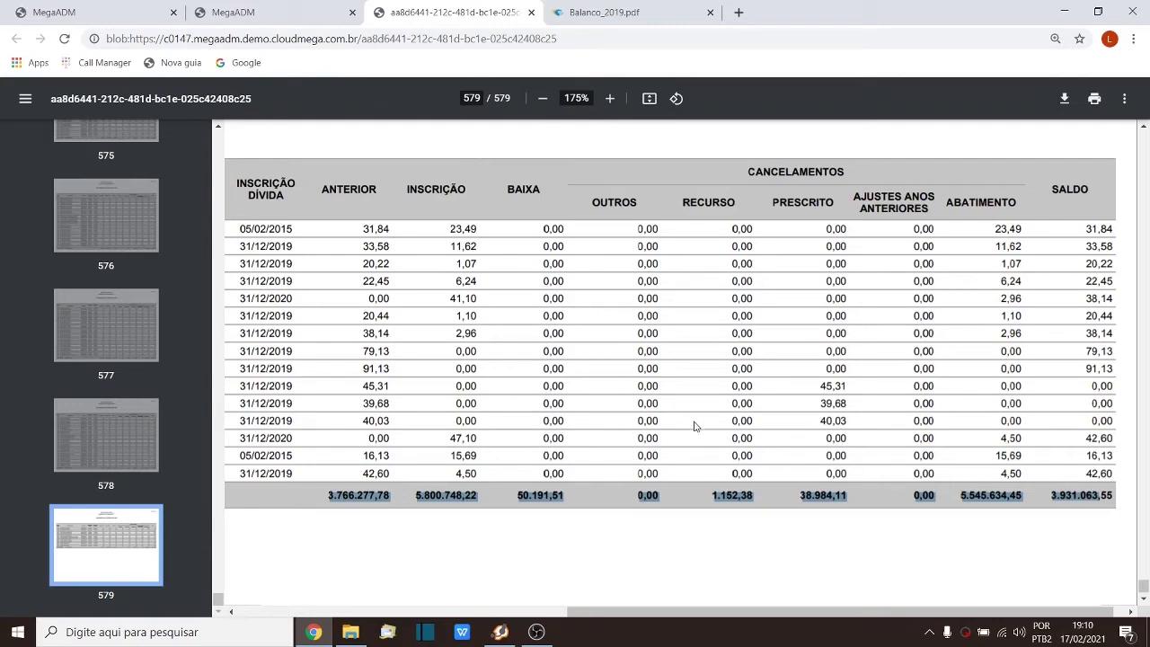
click(706, 444)
click(69, 6)
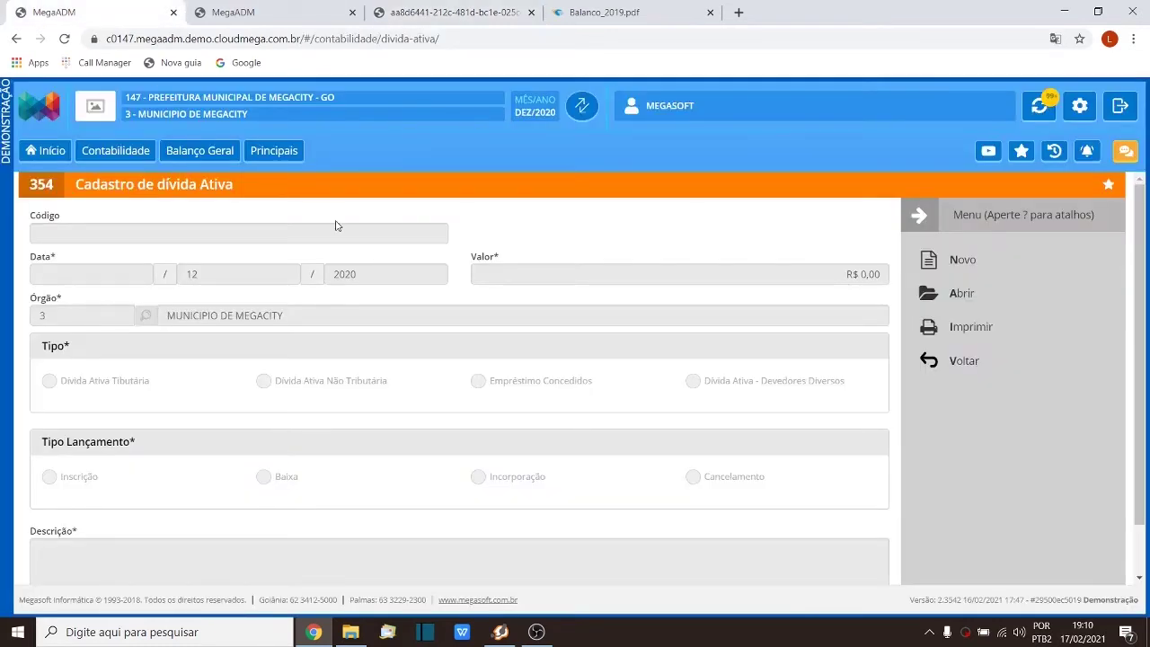
click(952, 363)
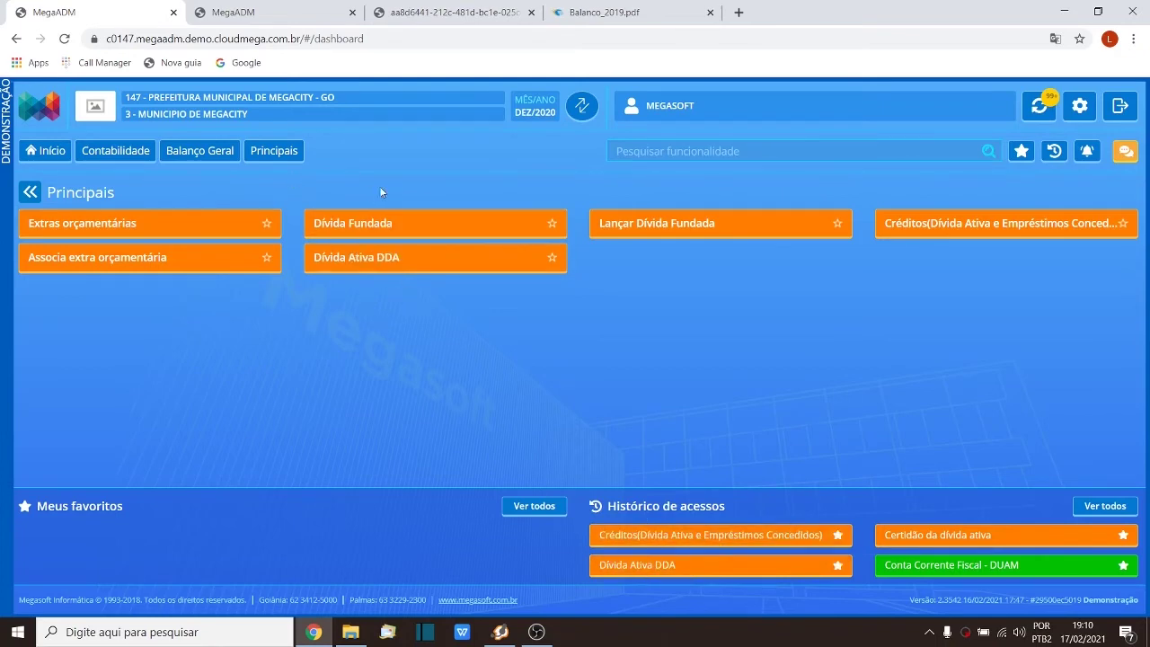
Step: Open the Conferência do Arquivo DDA report from Balanço Geral reports and review its report types
click(199, 150)
click(600, 213)
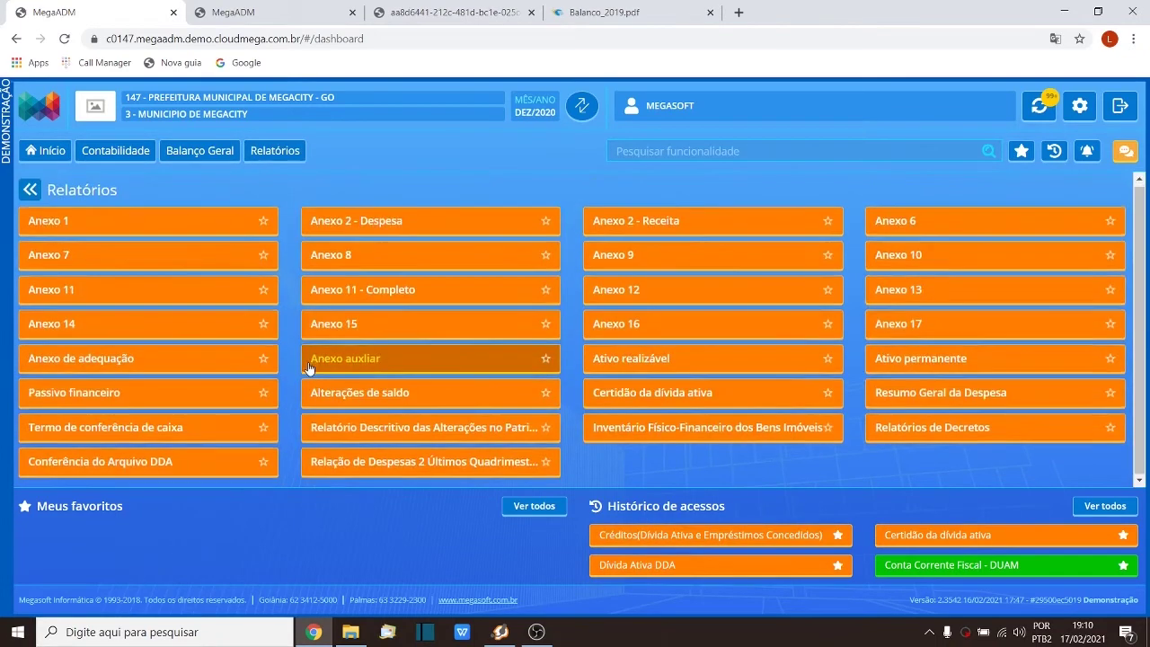
click(183, 460)
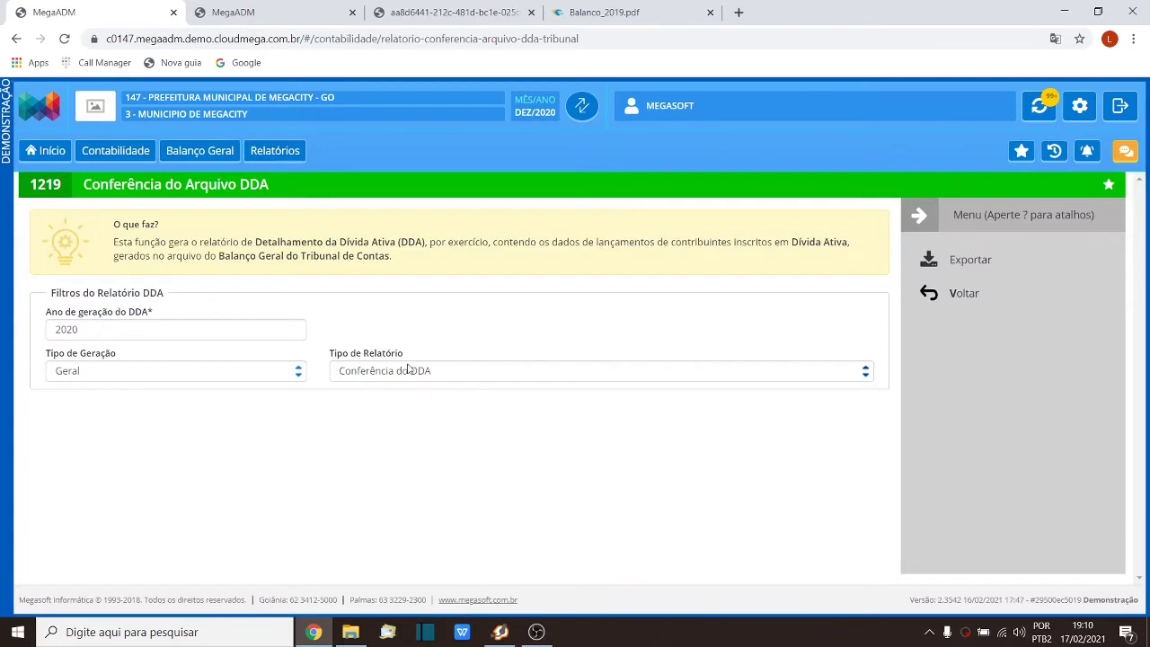
click(451, 376)
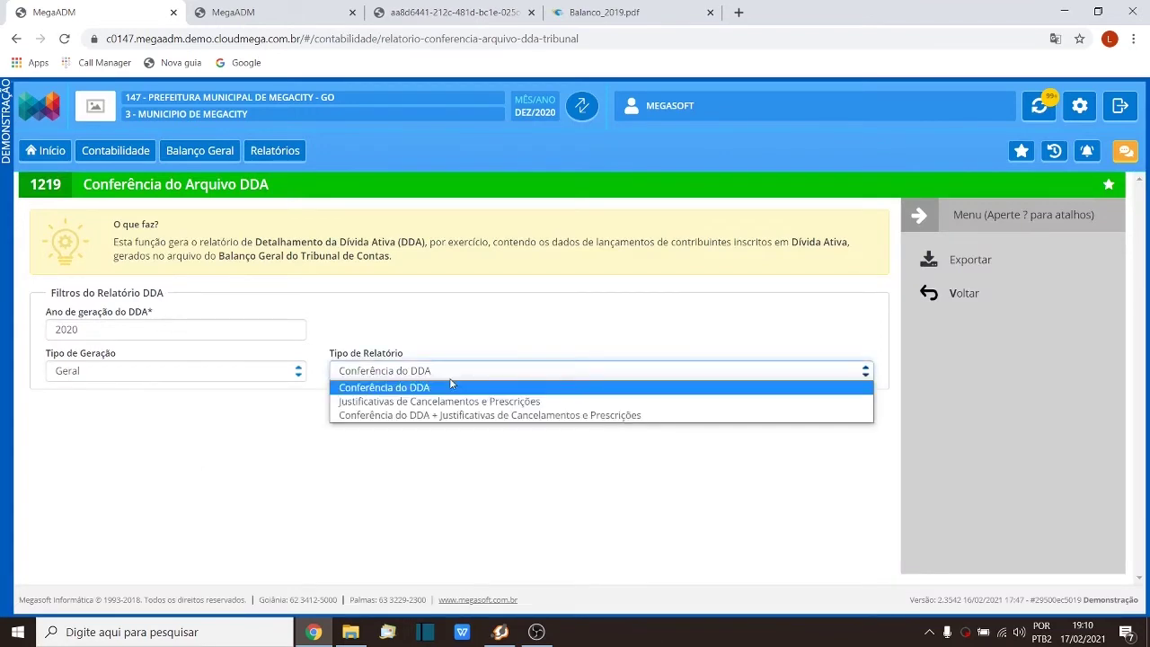
click(404, 390)
click(463, 7)
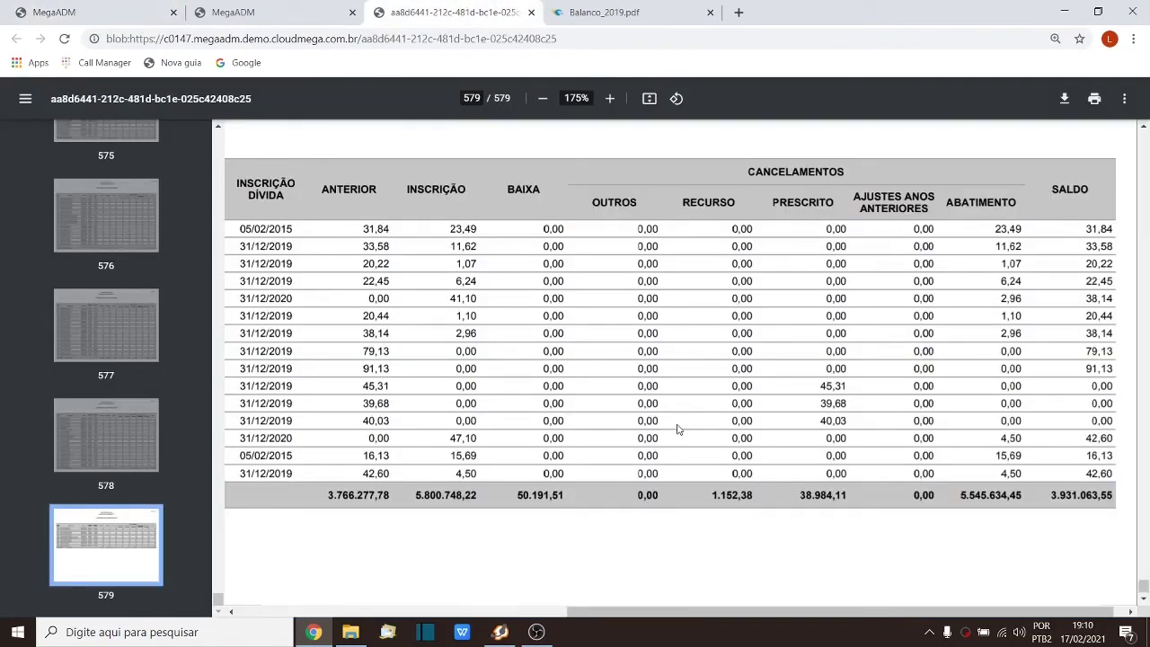
Step: Switch the report type to Justificativas de Cancelamentos e Prescrições and return to the PDF
click(215, 12)
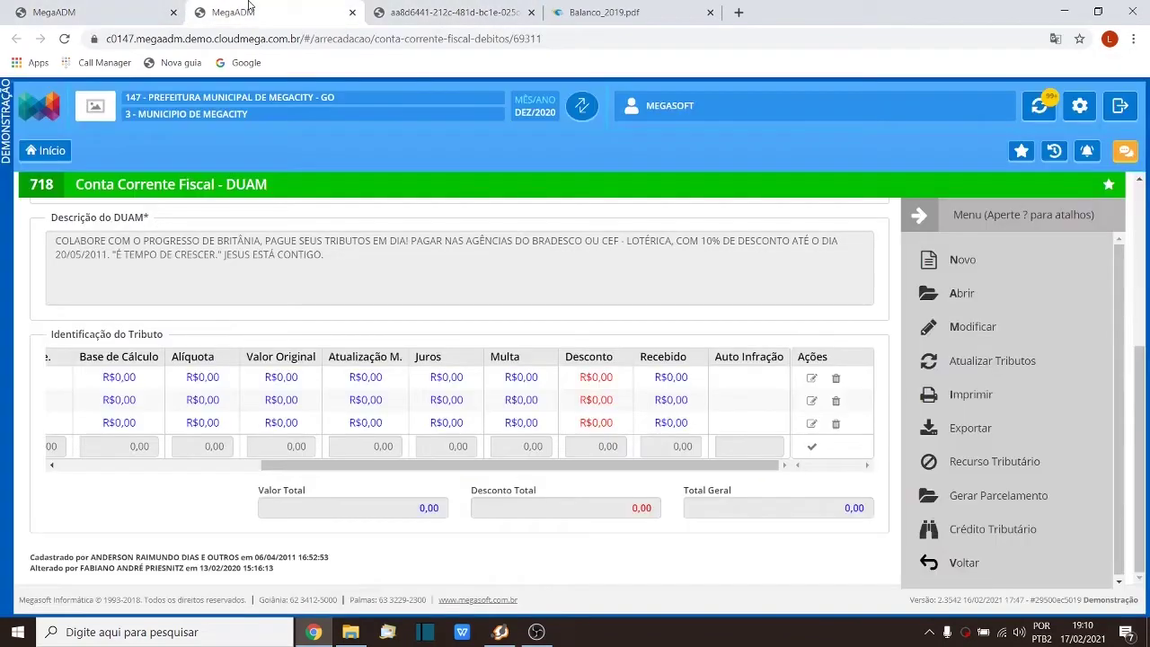
click(123, 5)
click(431, 374)
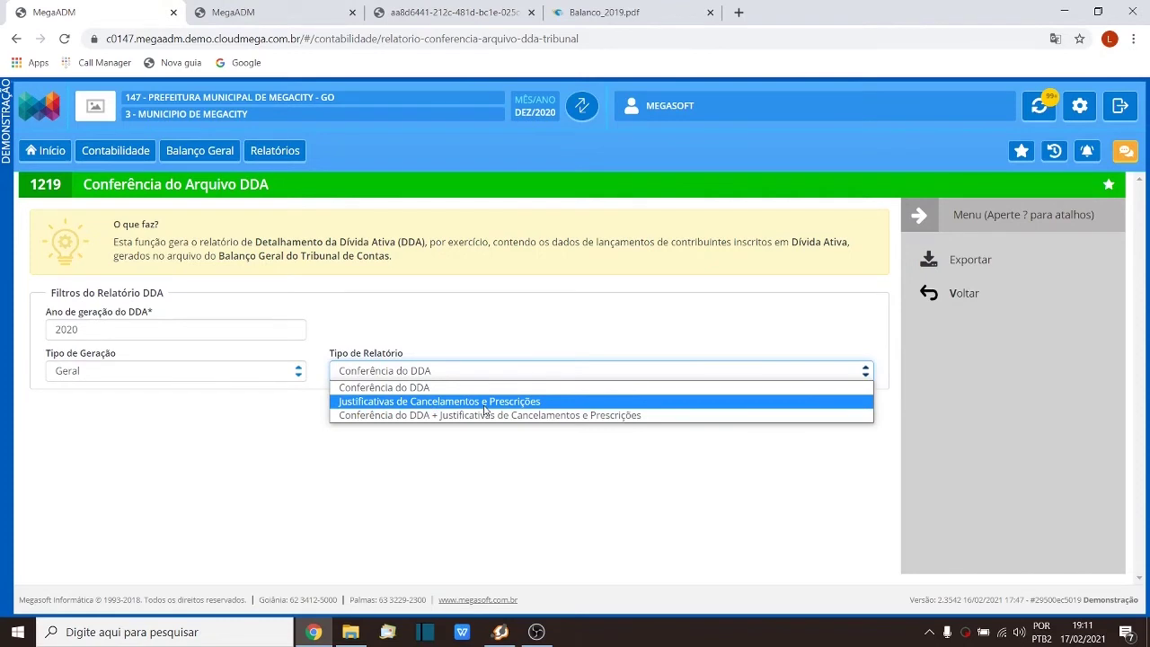
click(448, 11)
click(447, 12)
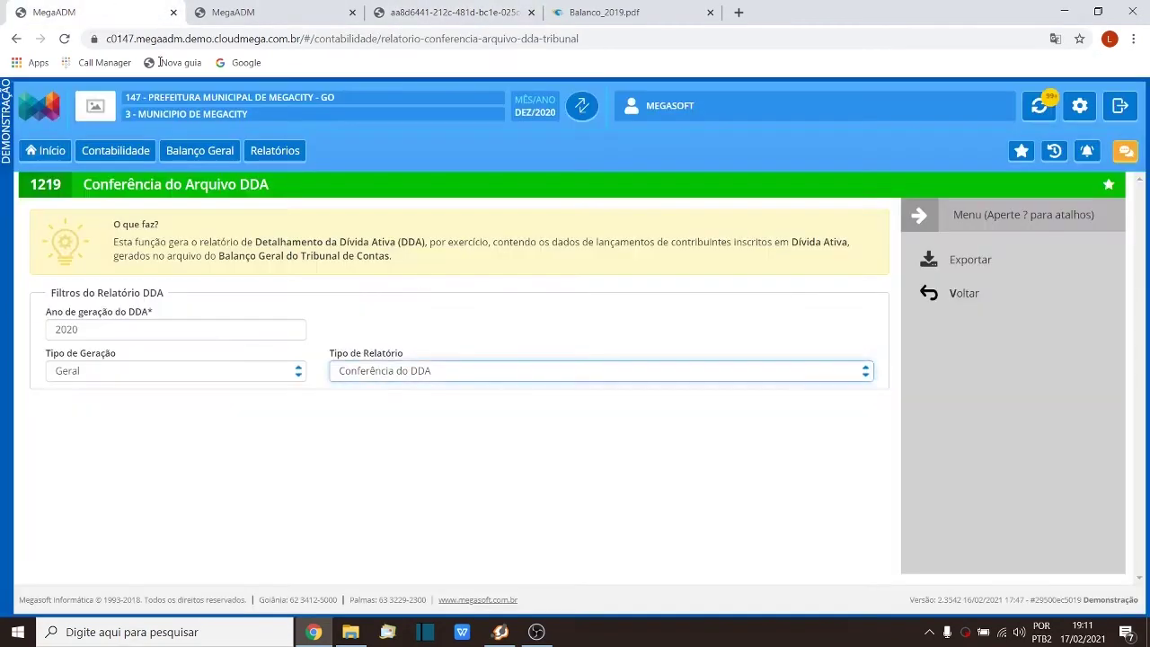
click(99, 12)
click(428, 376)
click(430, 402)
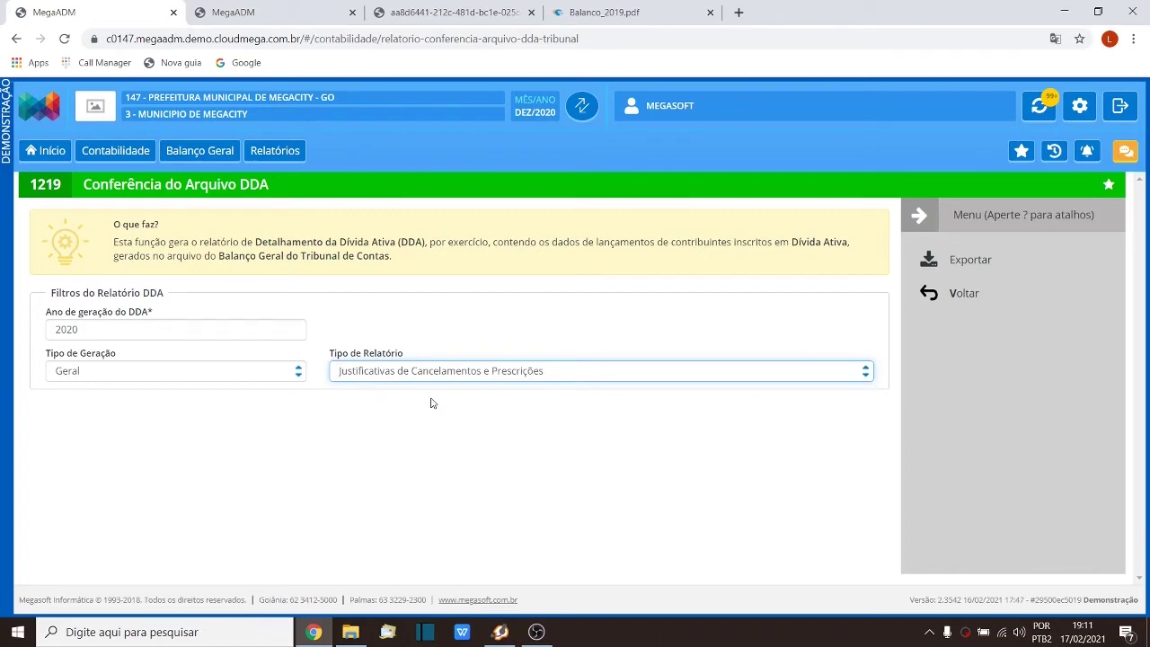
click(470, 12)
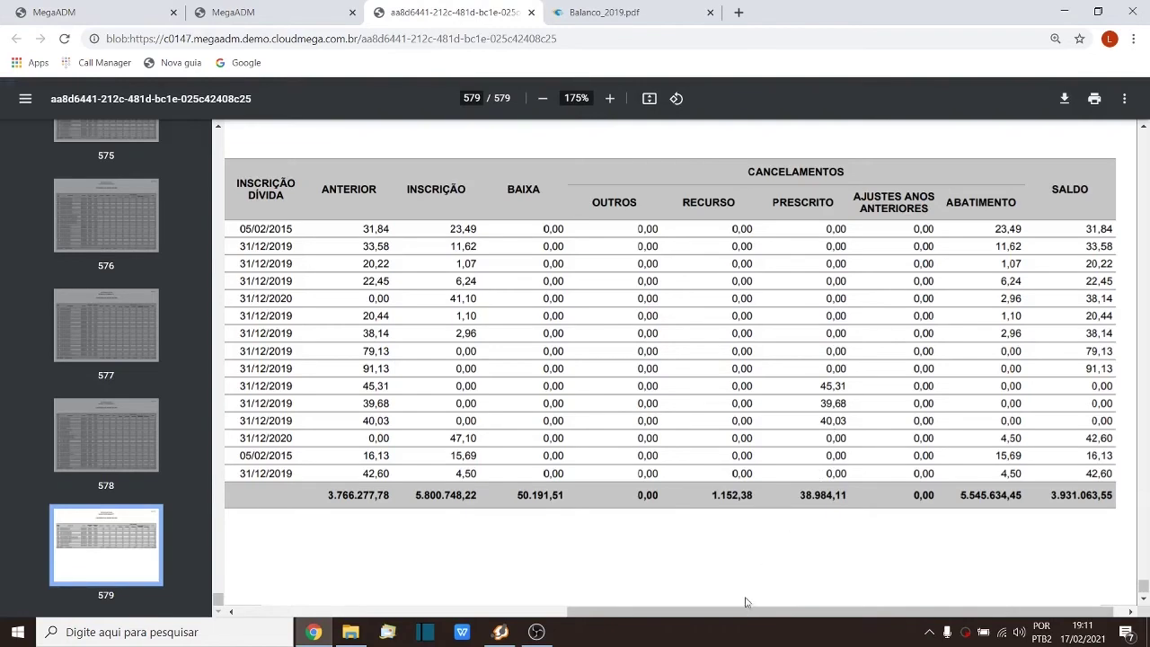
drag(749, 612, 377, 616)
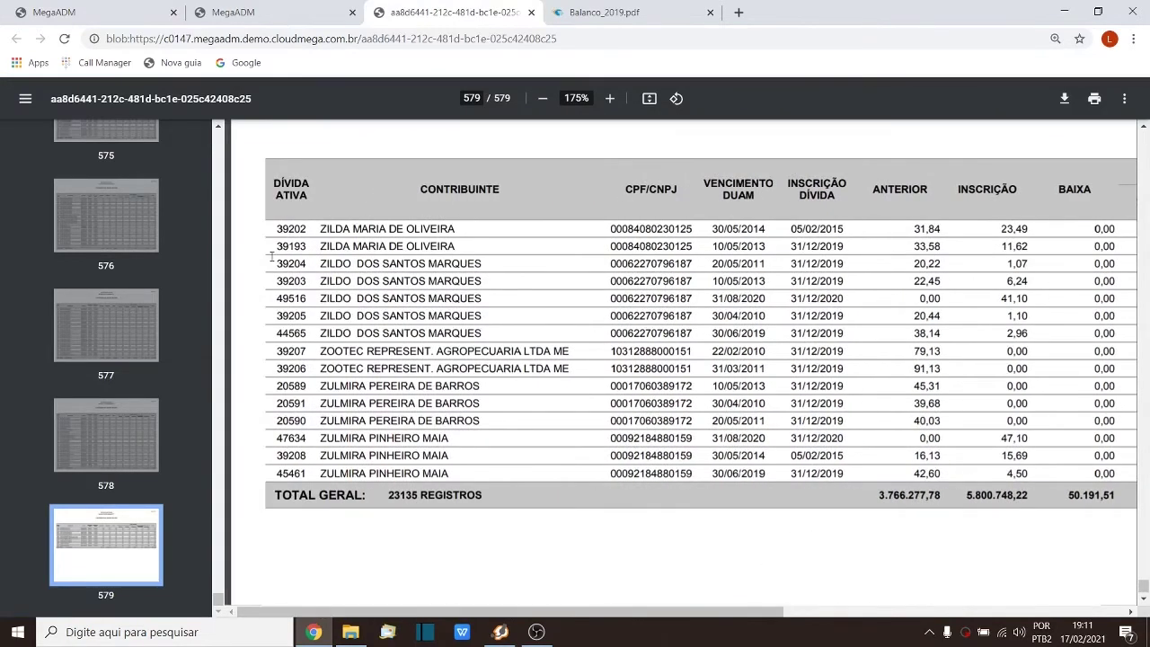
drag(316, 246, 296, 256)
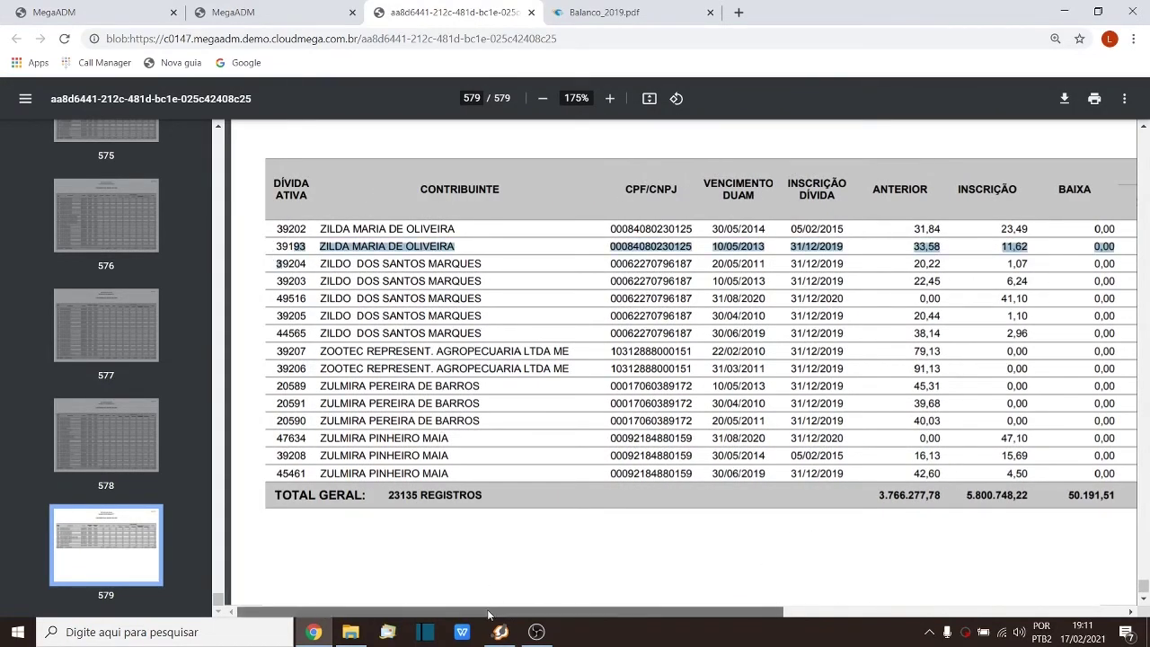
drag(488, 611, 1000, 612)
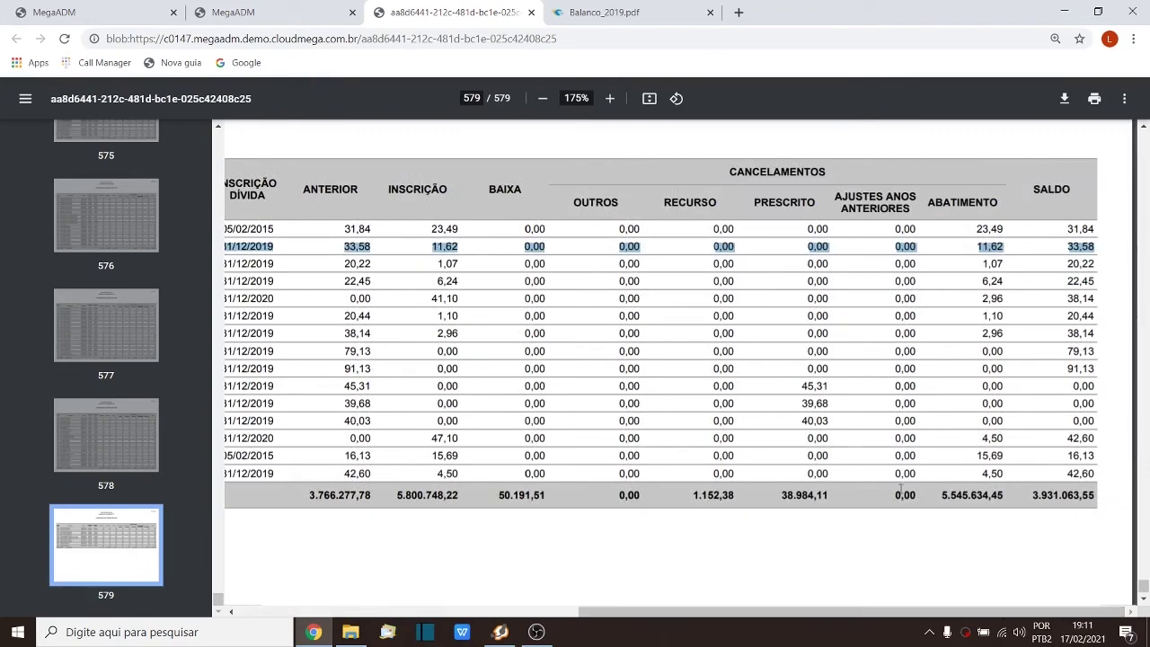
click(239, 9)
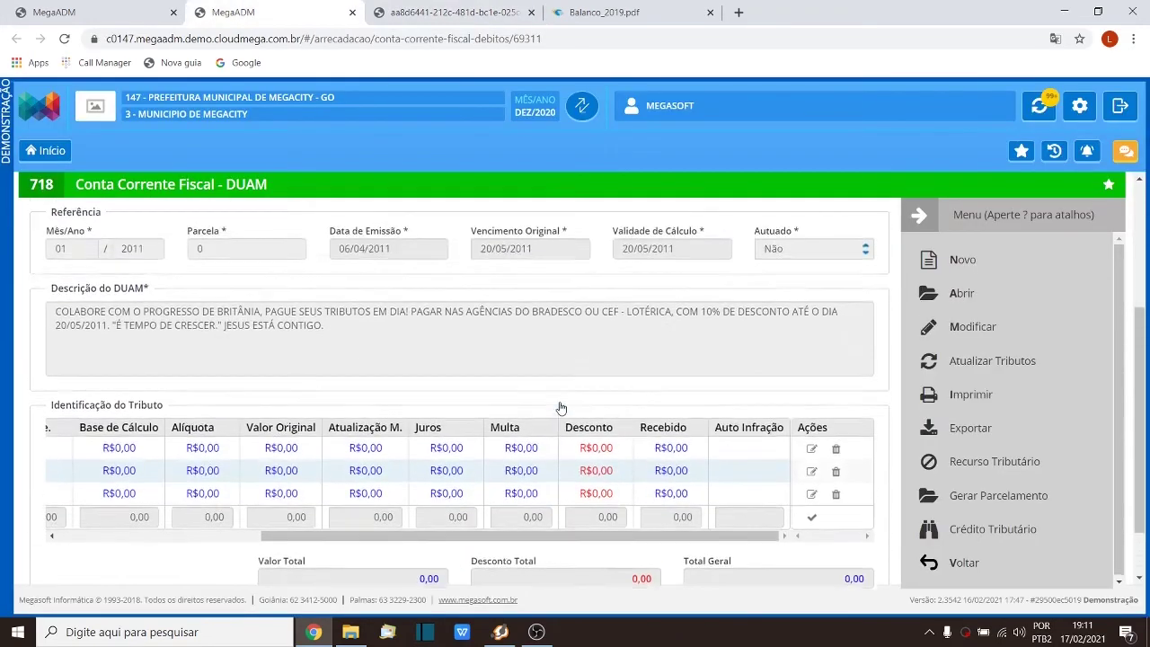
scroll(561, 408, up, 3)
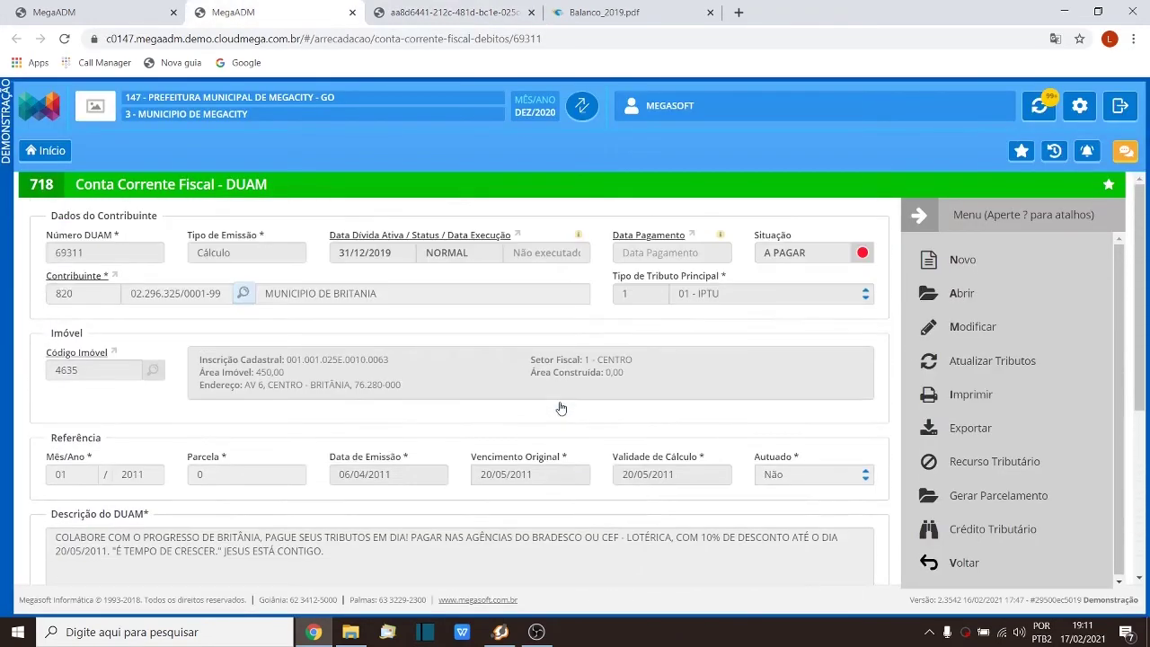
click(965, 462)
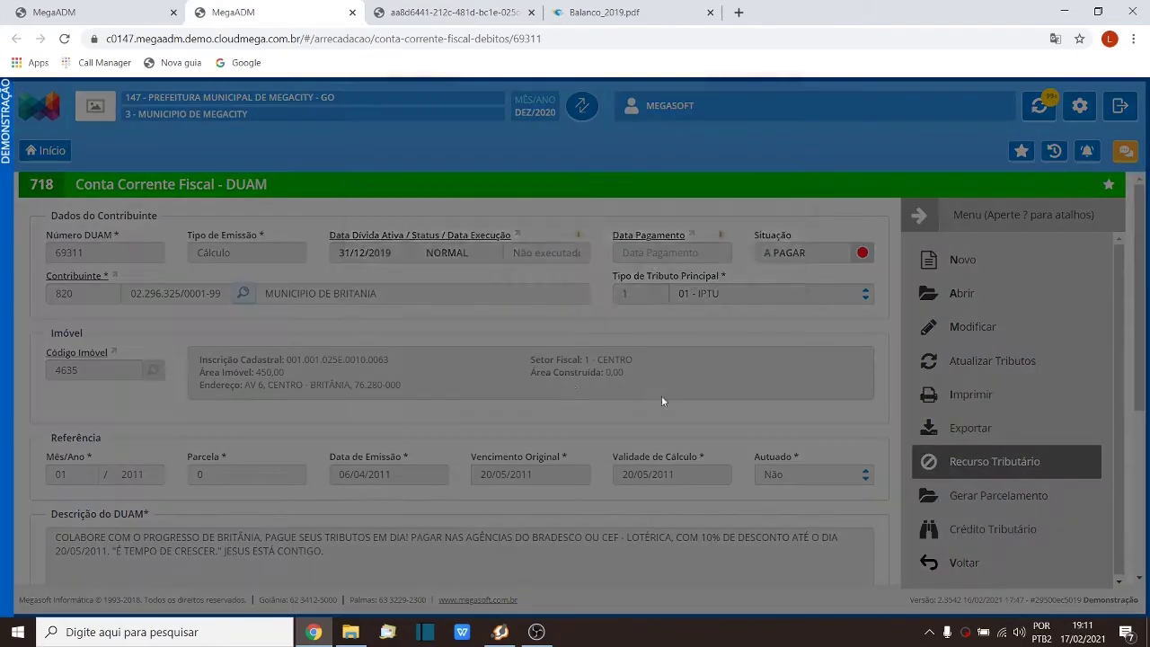
click(746, 289)
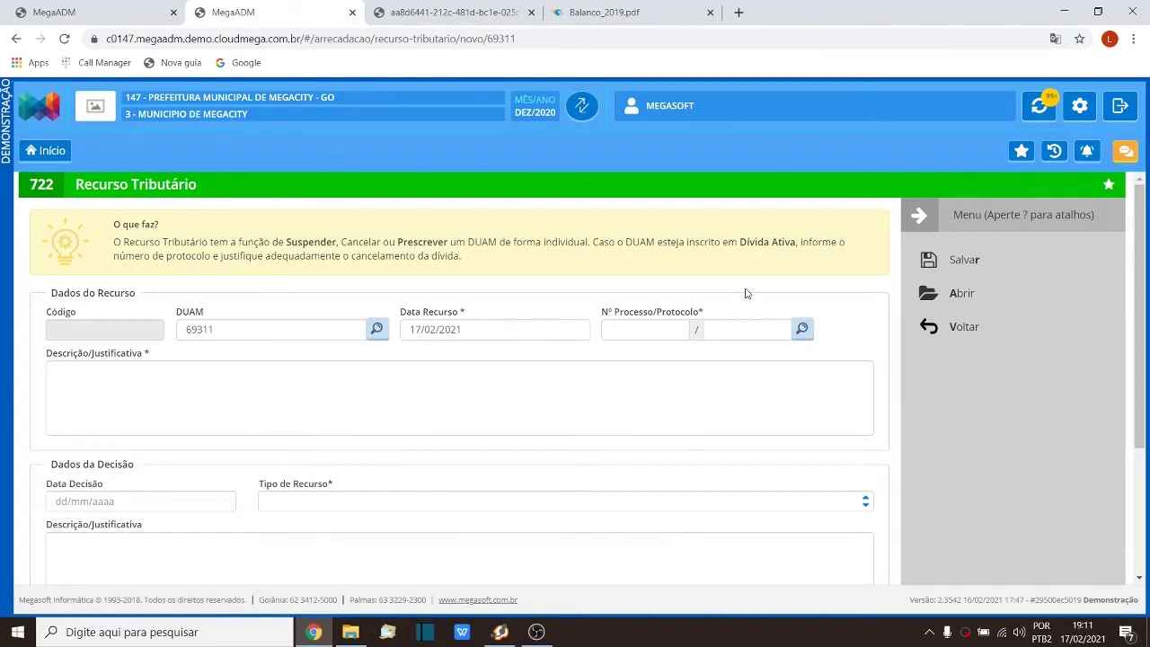
scroll(745, 293, down, 2)
click(157, 364)
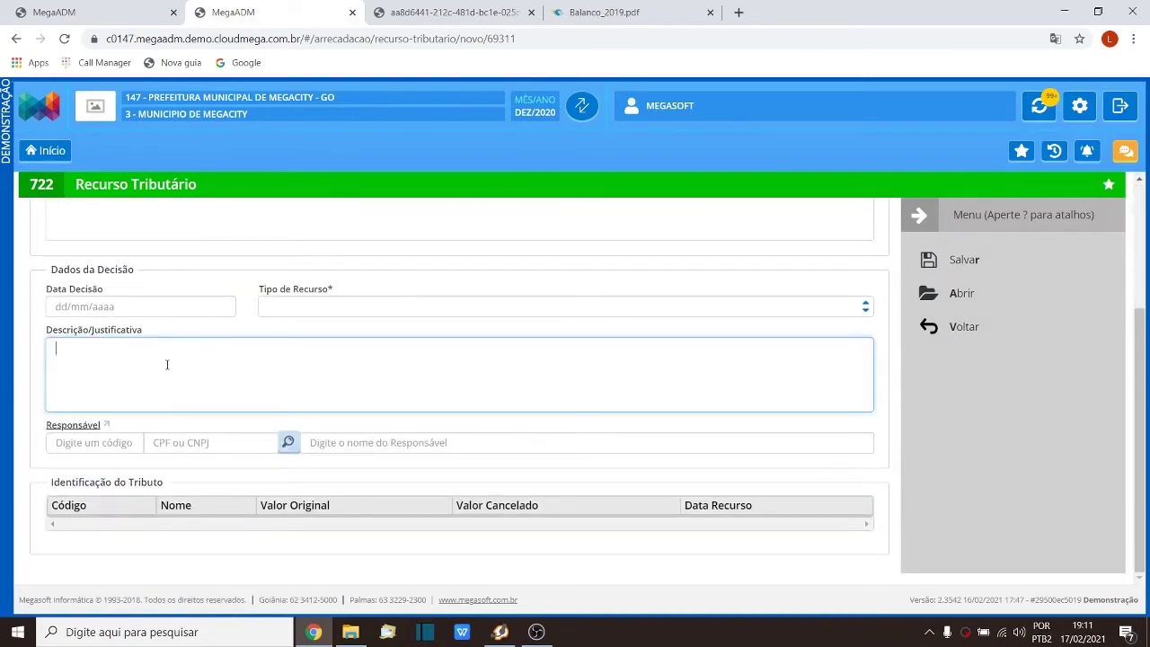
click(88, 12)
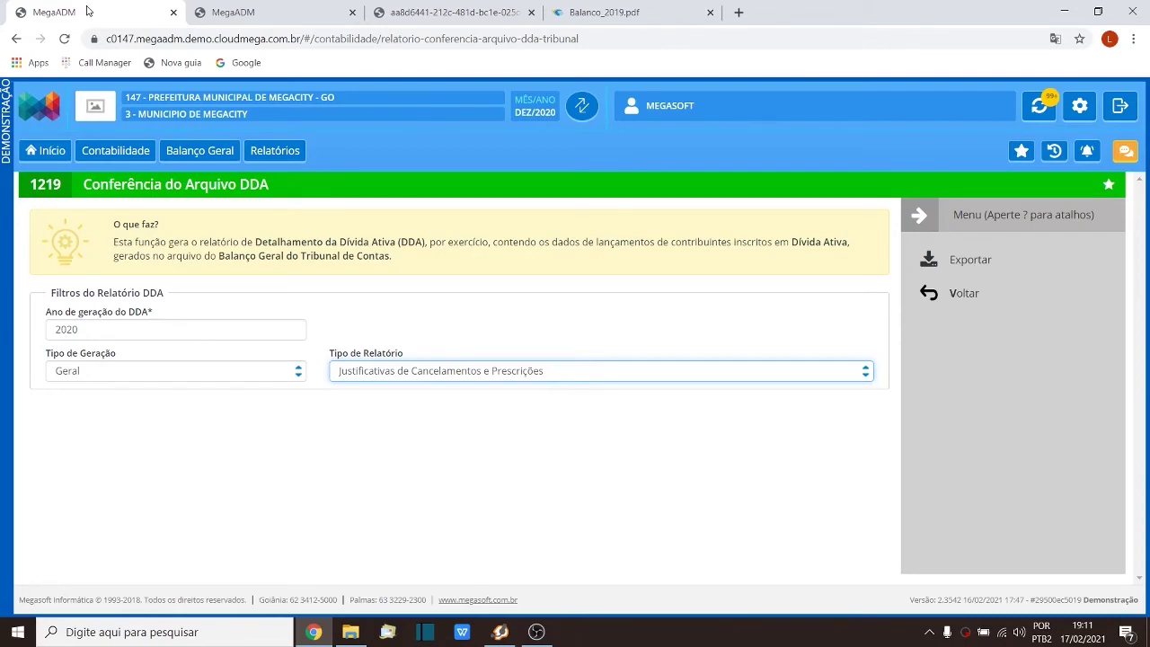
click(445, 12)
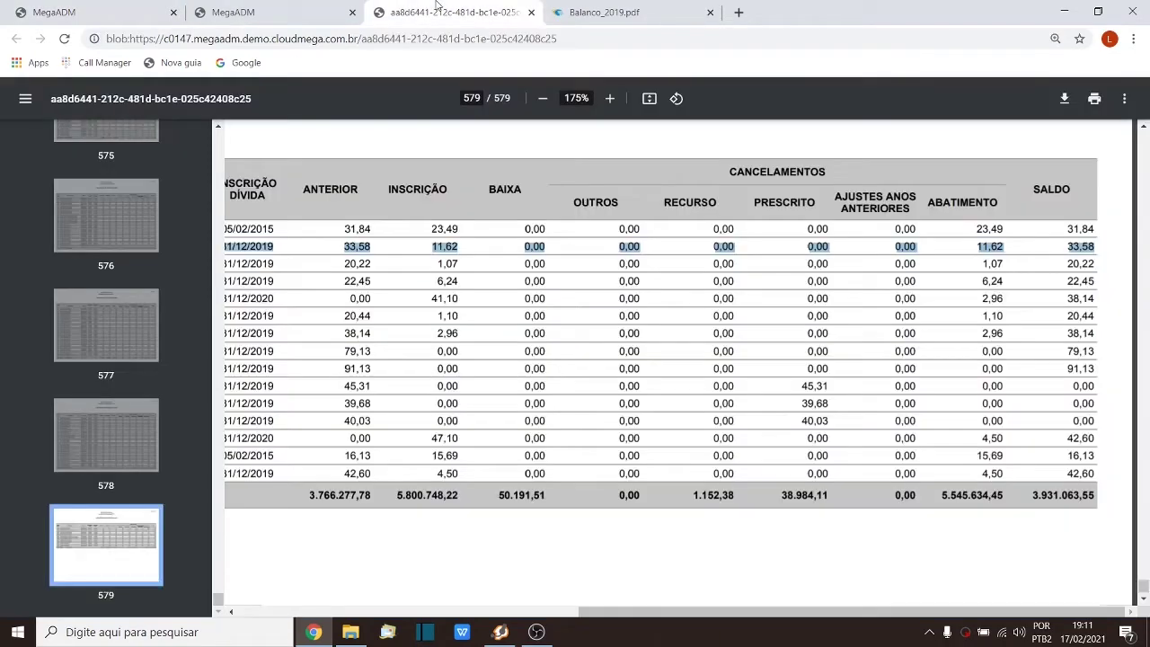
click(70, 11)
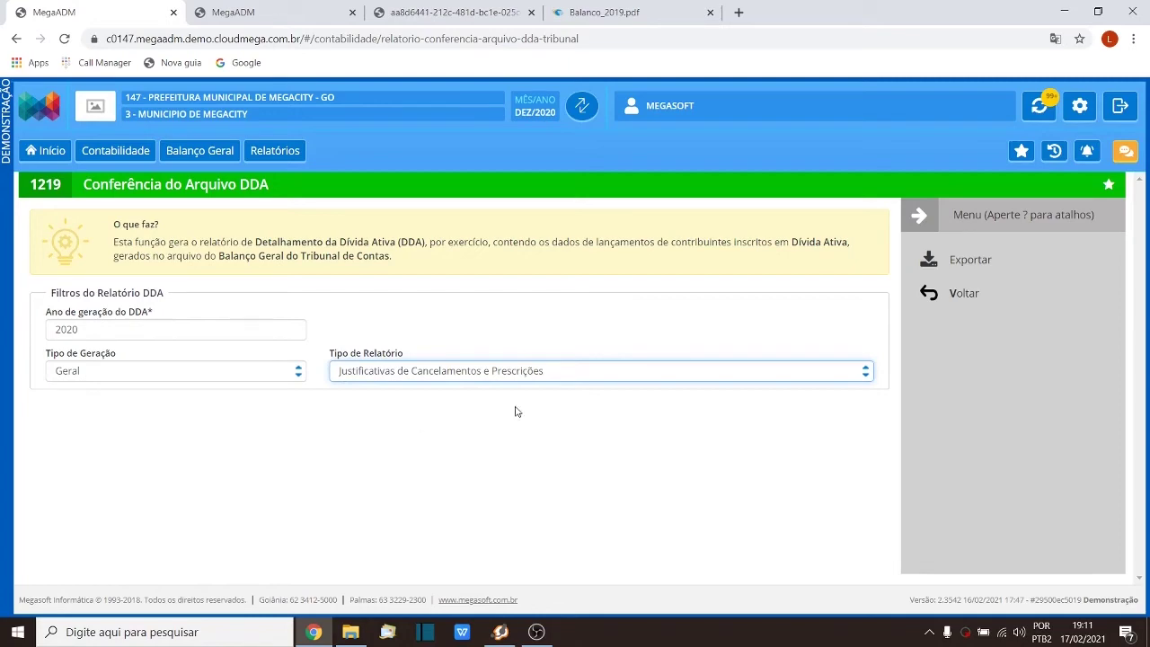
click(539, 378)
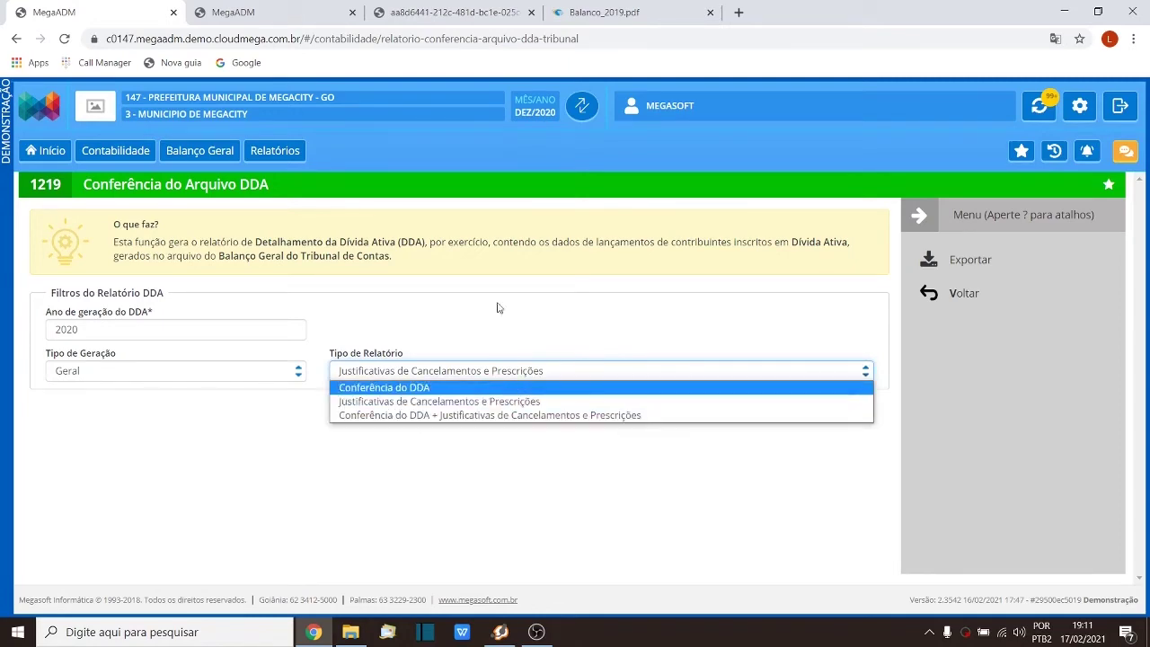
click(472, 15)
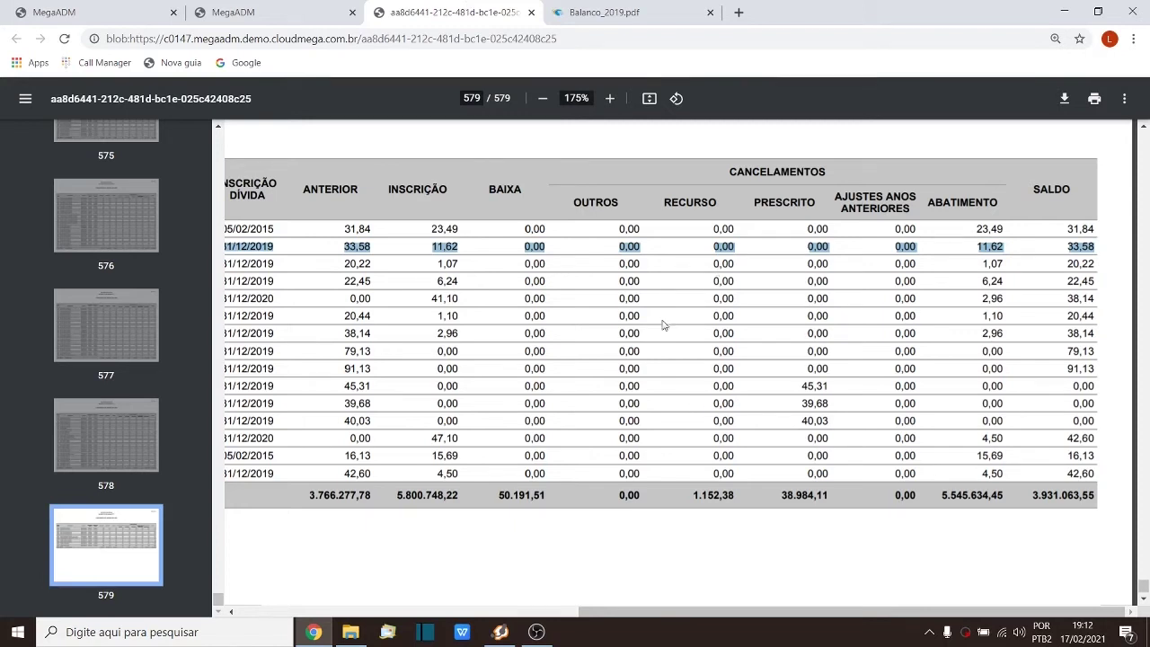
click(265, 10)
click(500, 381)
click(90, 12)
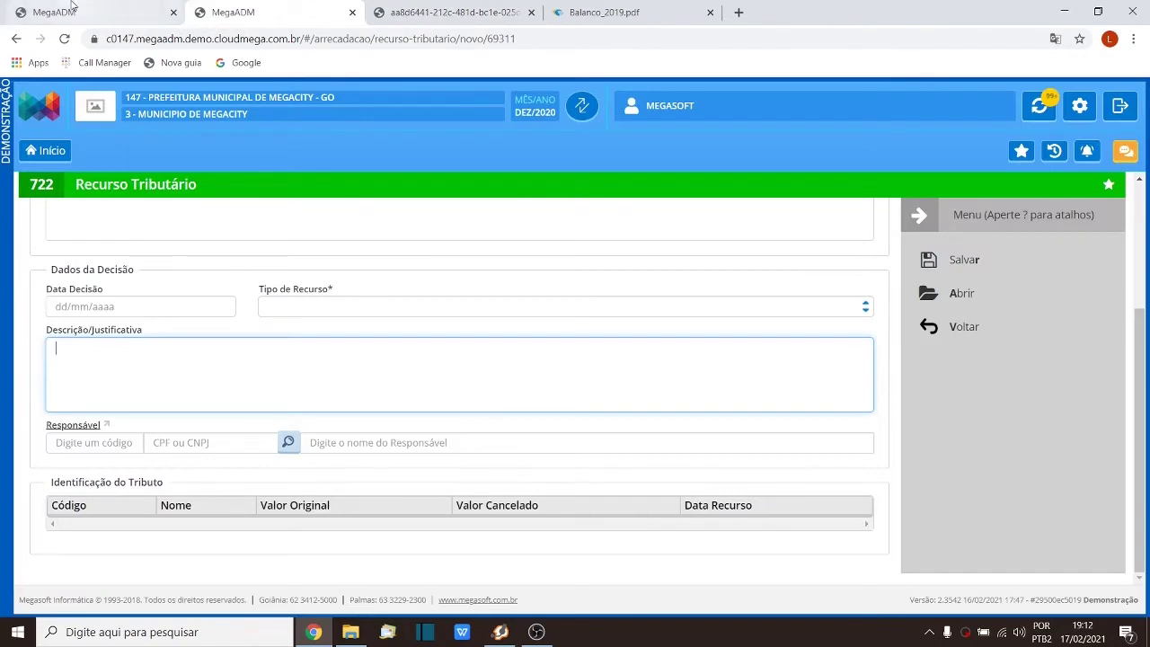
click(423, 371)
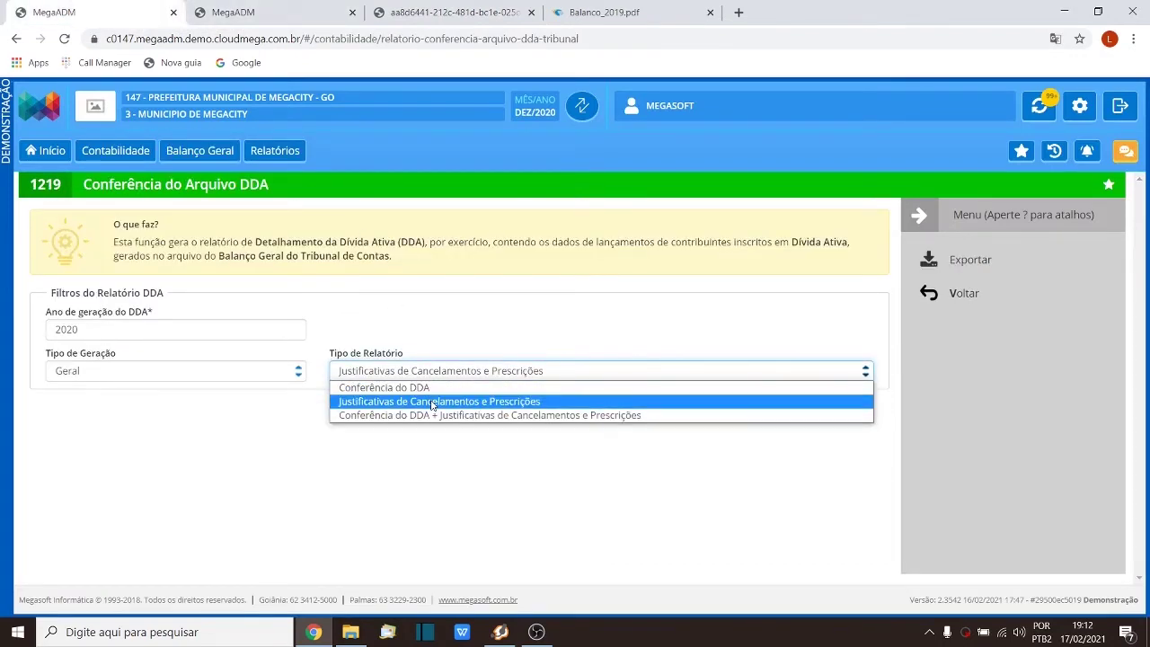
click(406, 12)
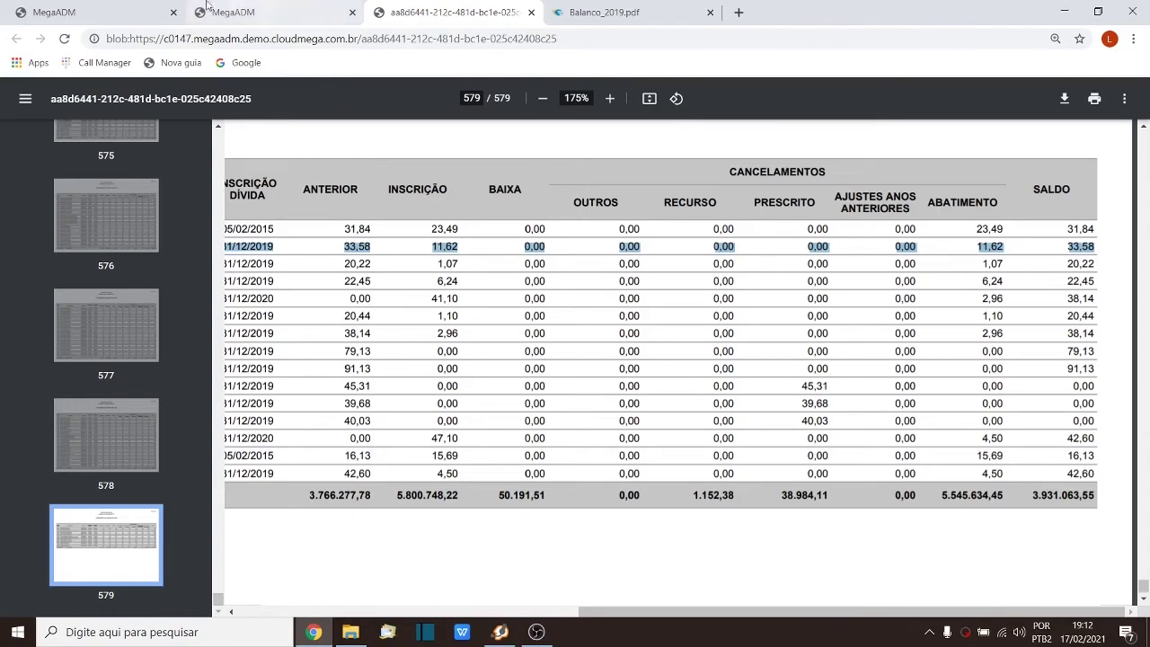
click(90, 12)
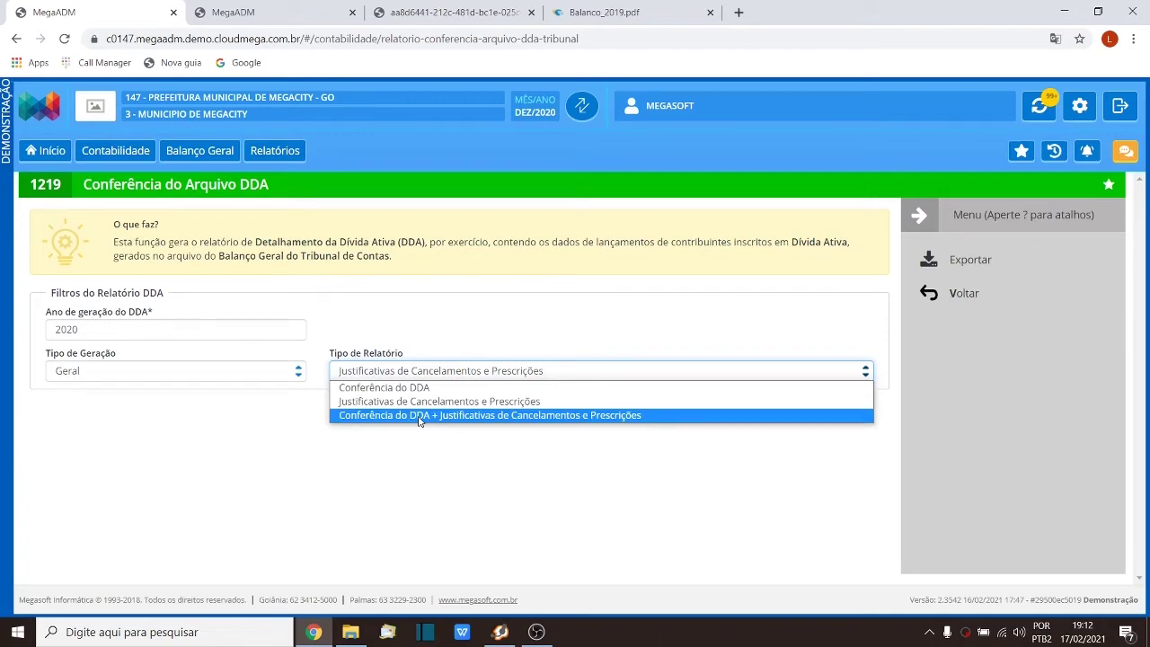
click(453, 12)
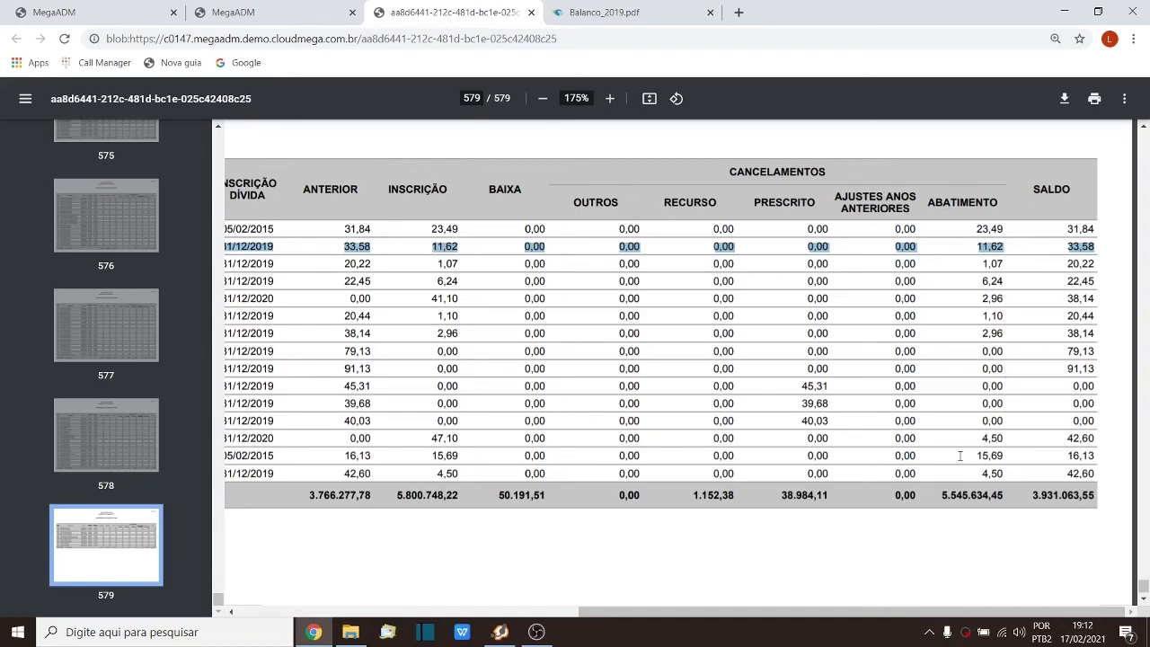
click(54, 13)
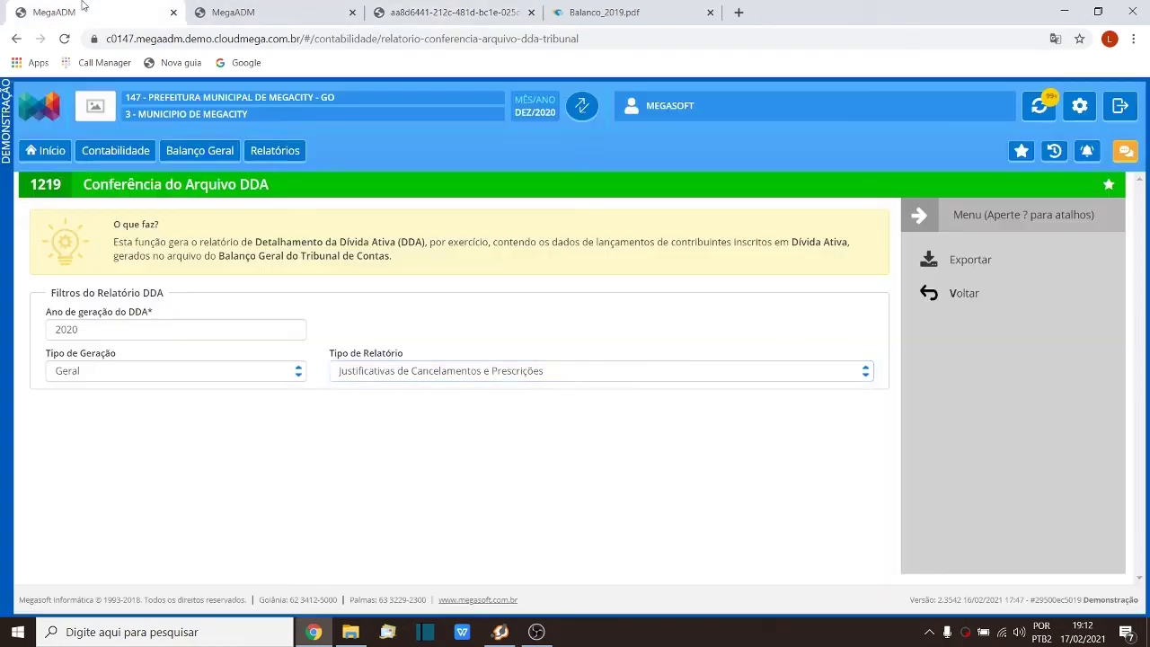
click(403, 371)
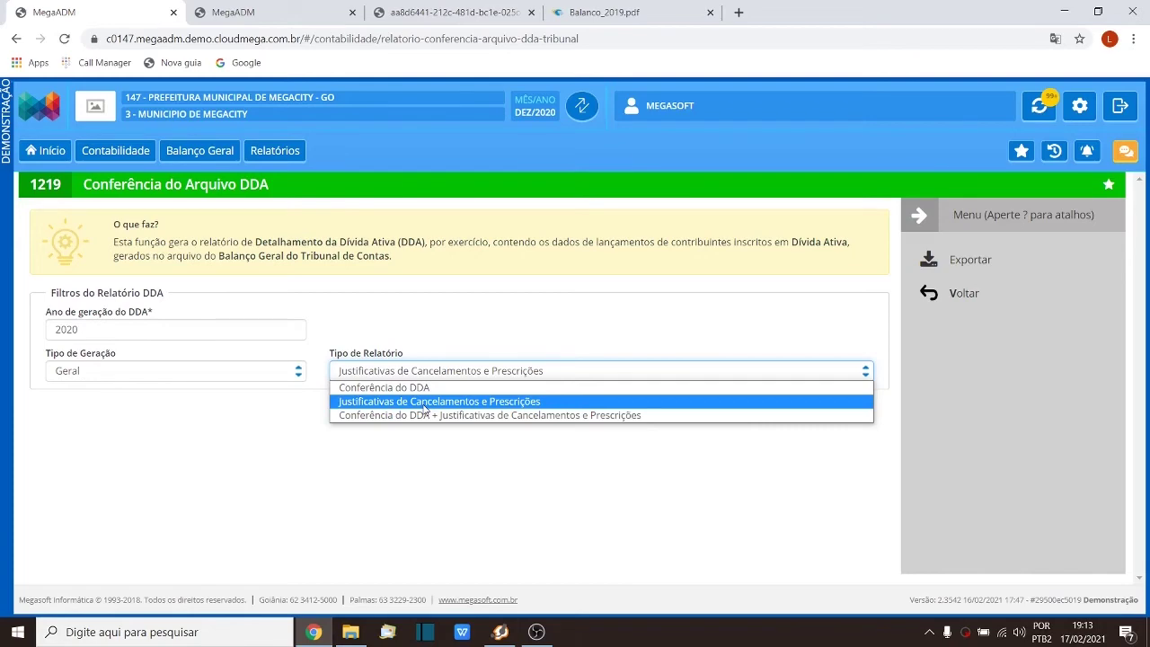
click(478, 7)
click(701, 394)
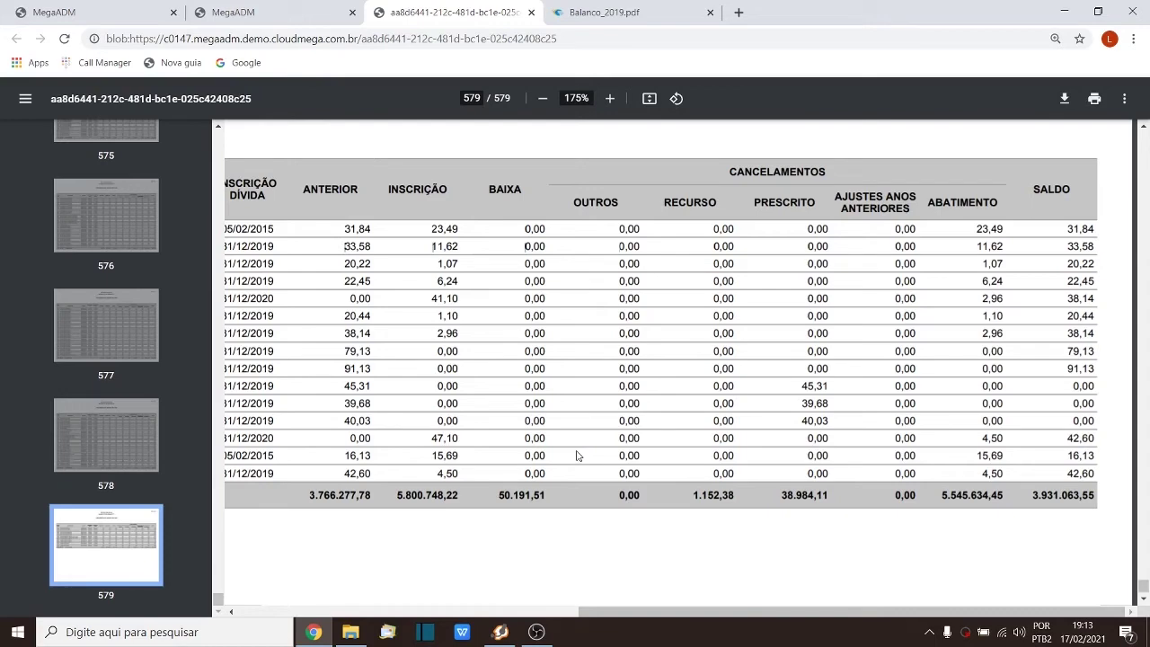
Step: Export the justifications report as PDF for contribuinte 6571 only, dismissing the request notice
click(261, 13)
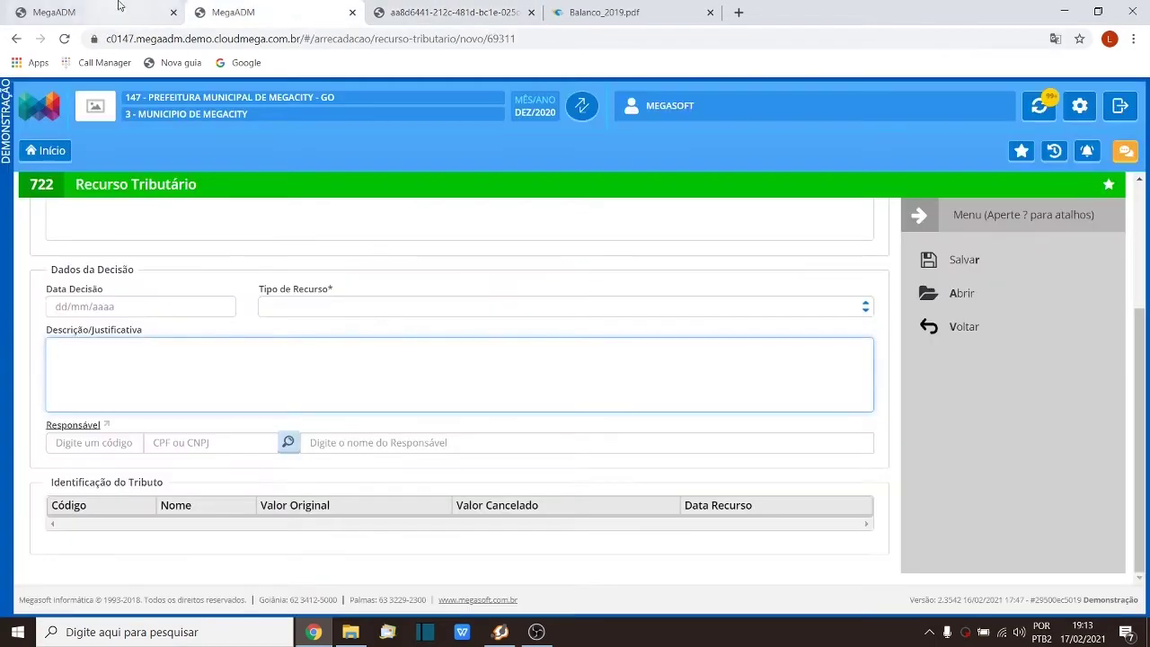
click(119, 6)
click(261, 378)
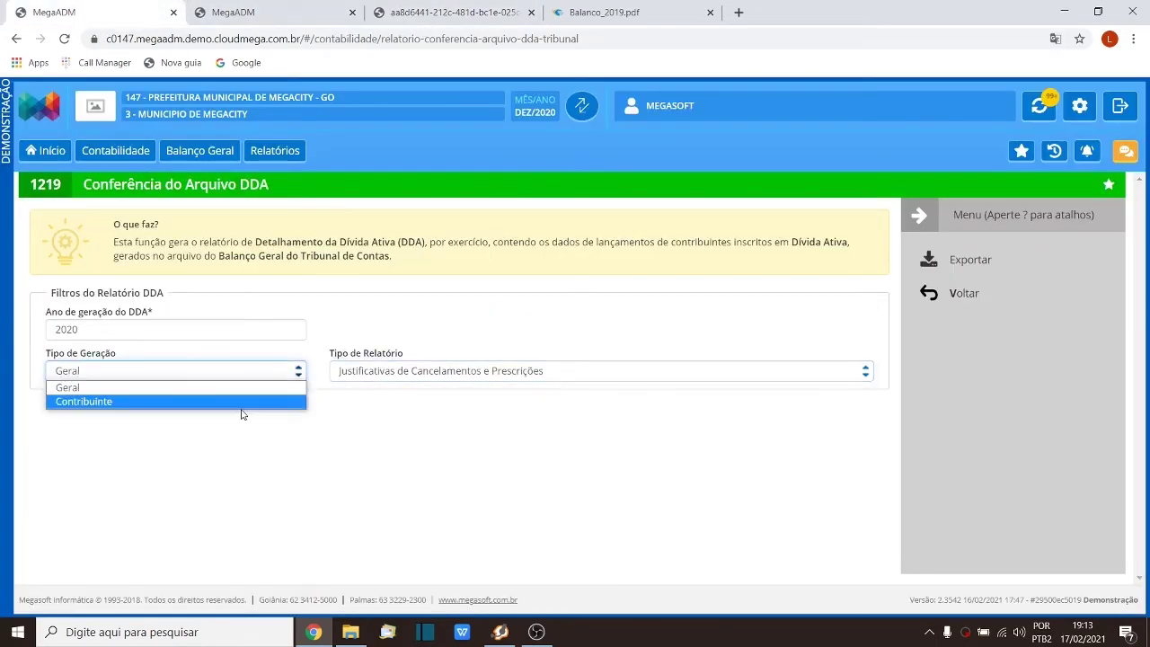
click(229, 403)
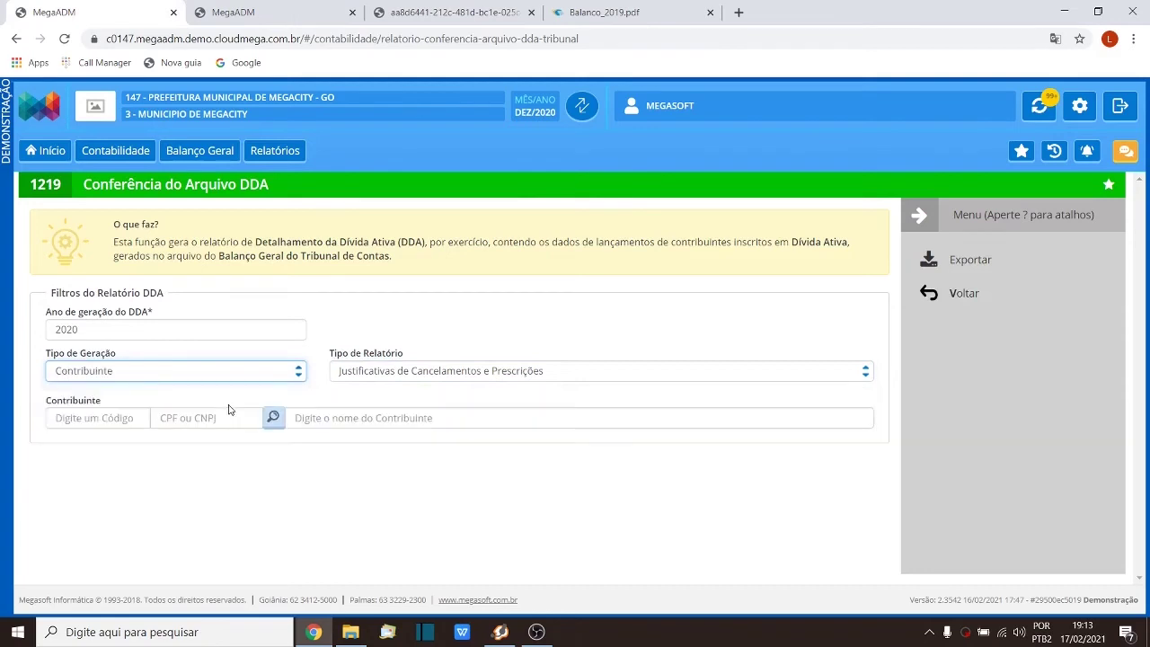
click(124, 423)
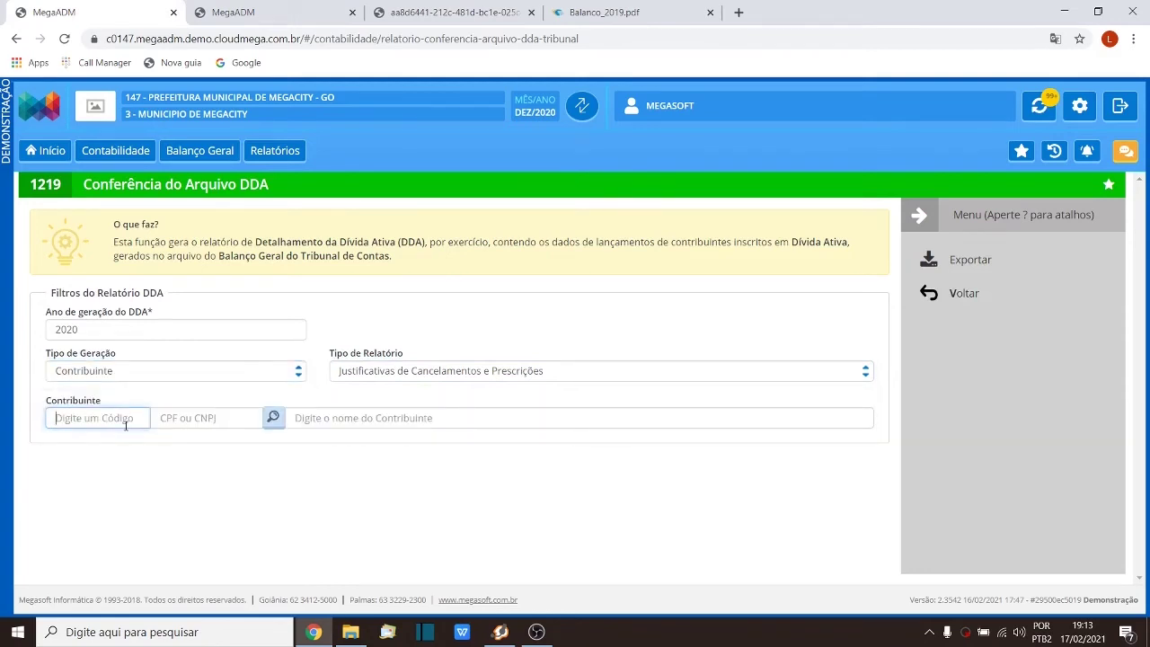
text(6571)
key(Tab)
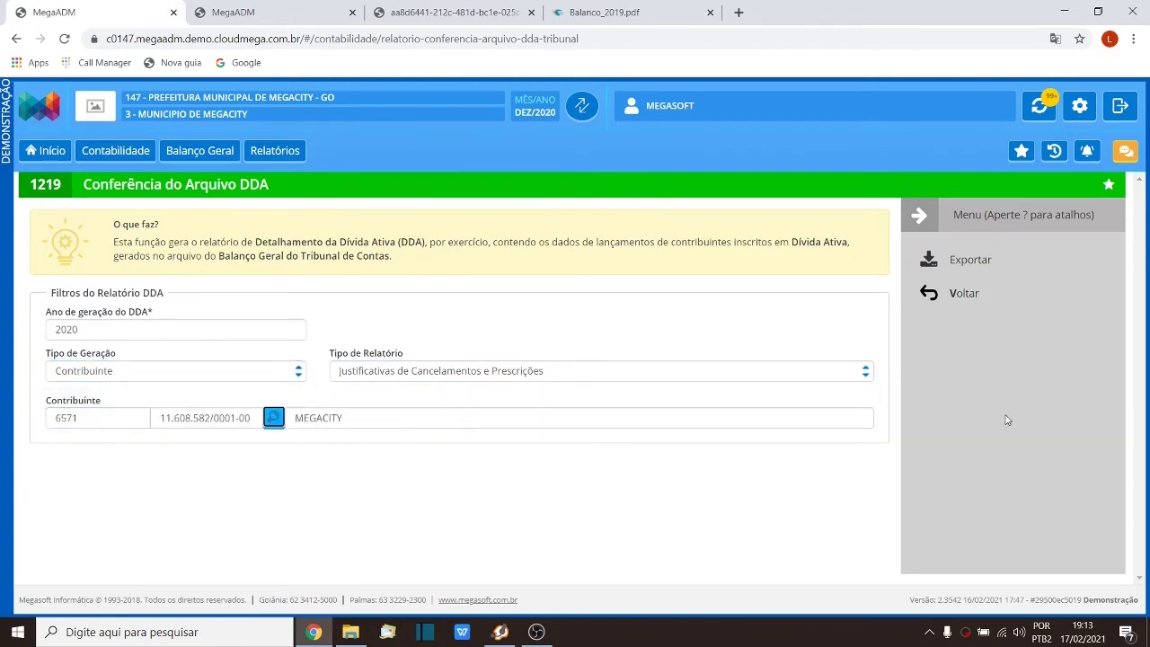
click(971, 270)
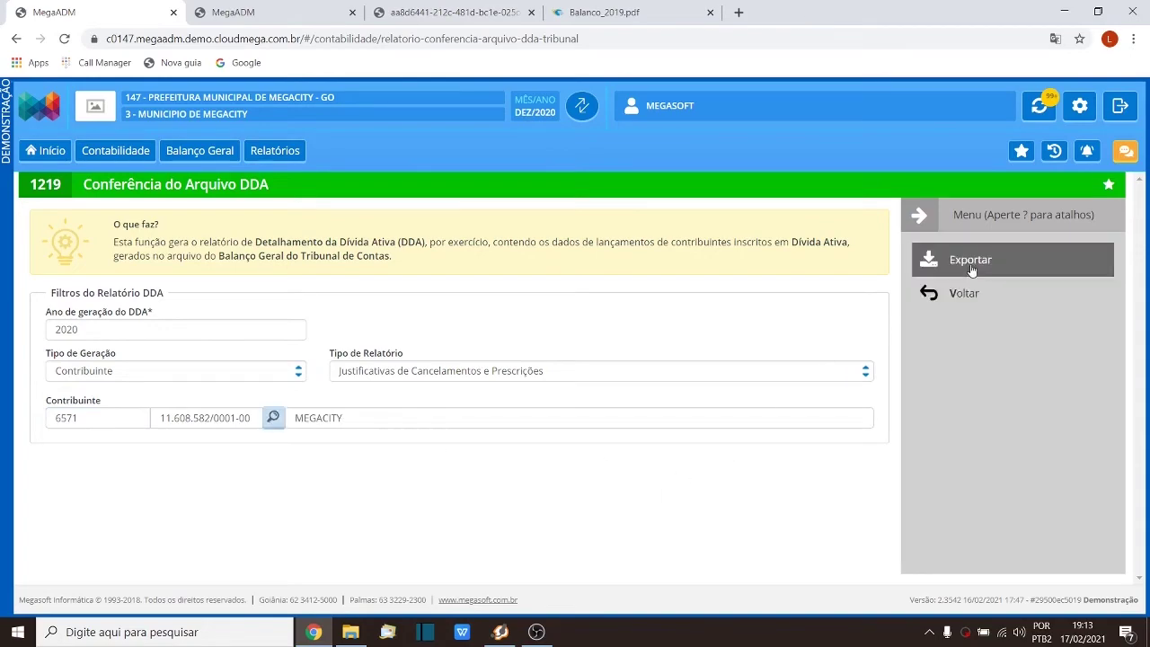
click(753, 328)
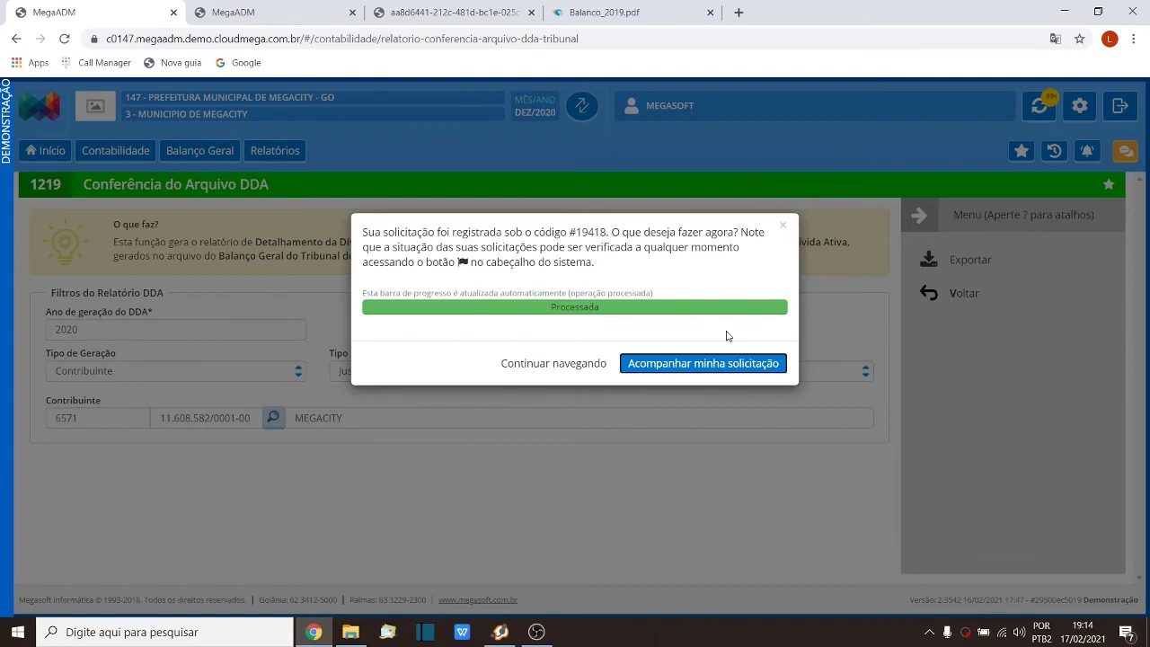
click(782, 226)
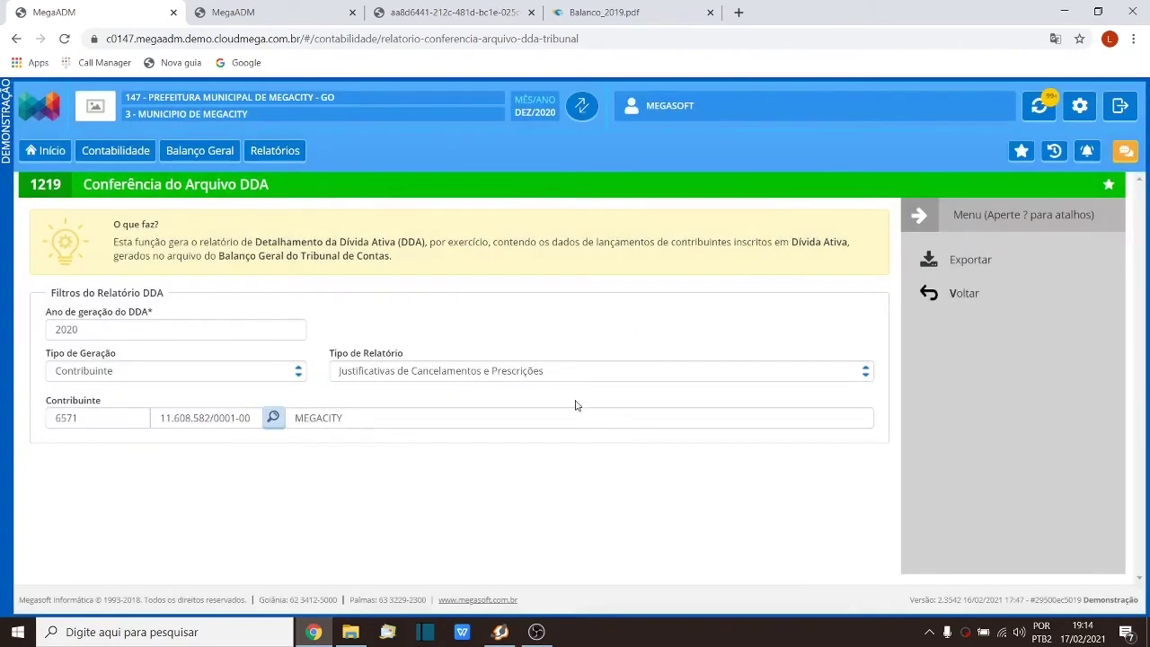
Step: Switch to Conferência do DDA, export it as PDF and open Relatorio_de_conferencia_DDA.pdf
click(557, 374)
click(521, 389)
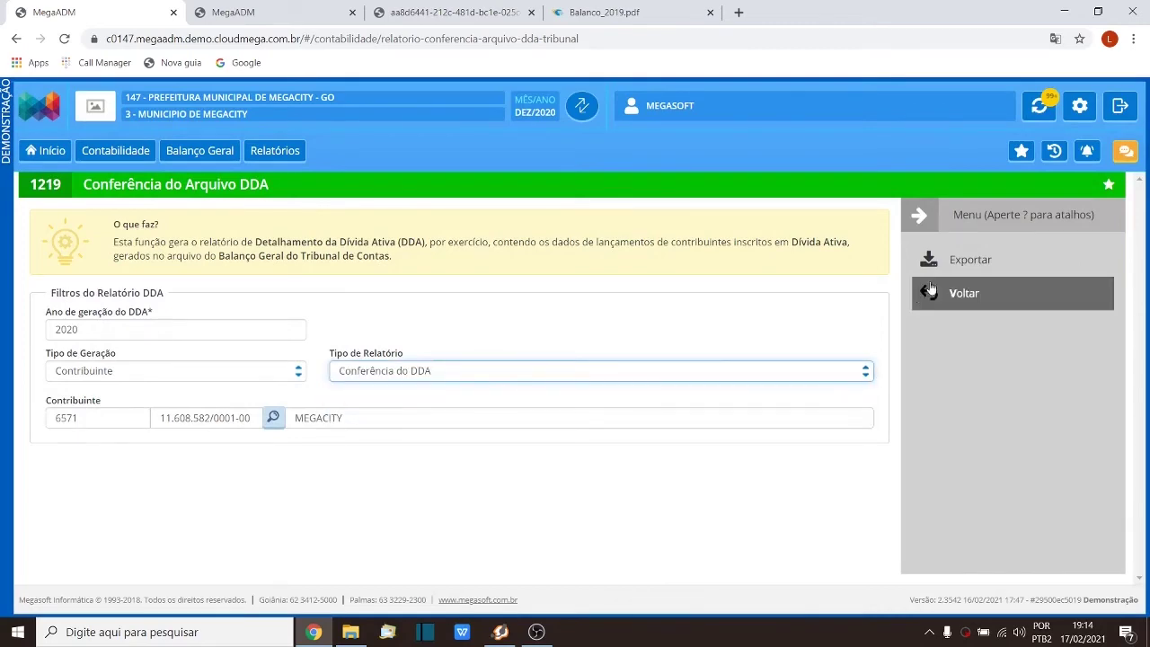
click(952, 263)
click(754, 326)
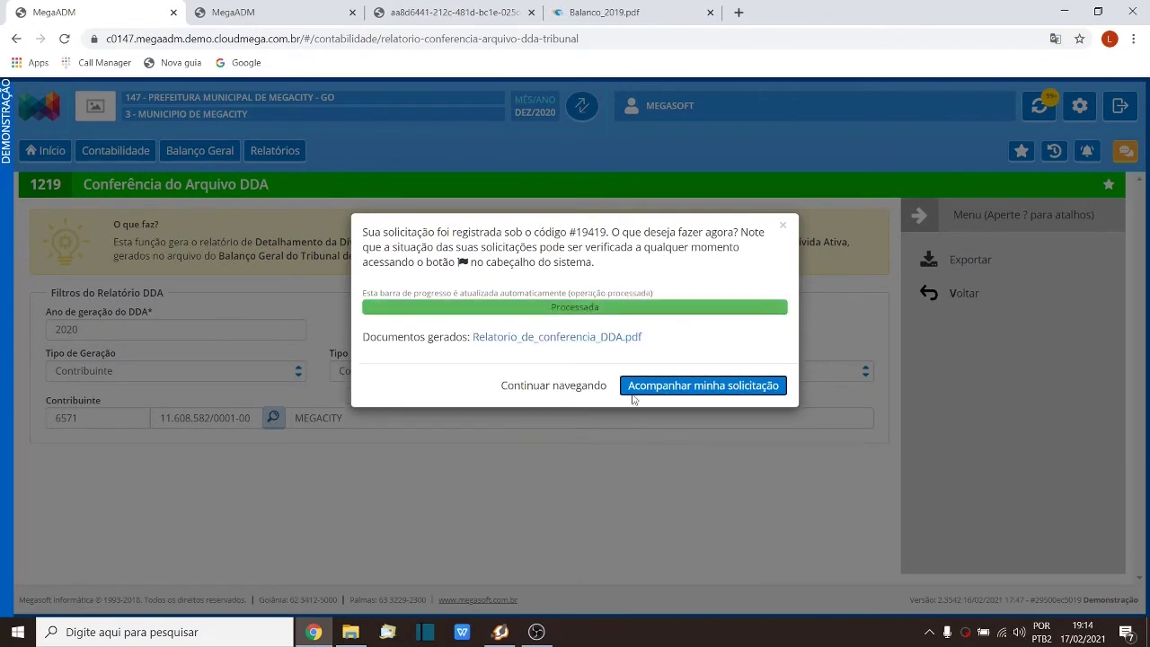
click(634, 336)
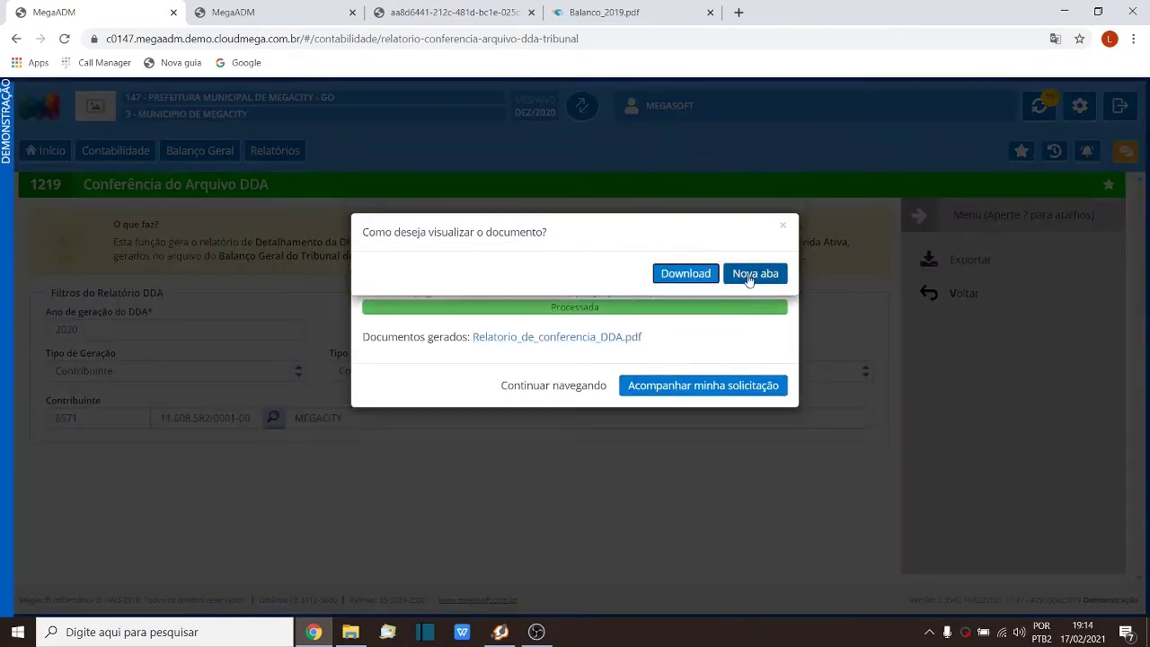
Step: View the report in a new tab at 175% and inspect the first seven debts' values
click(750, 272)
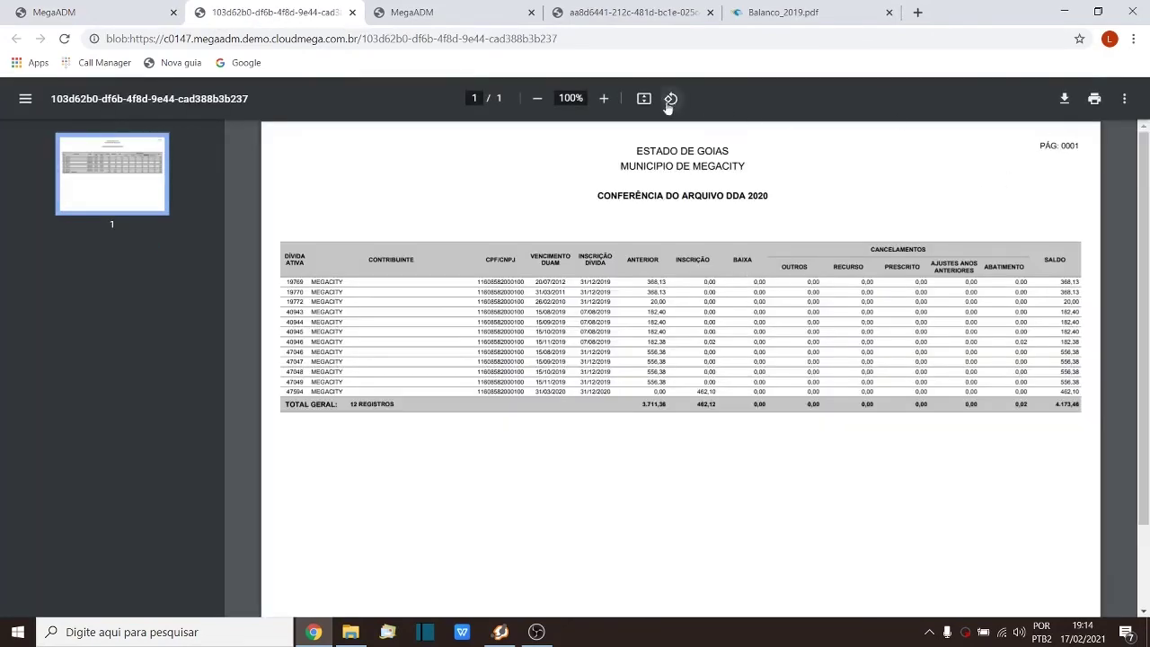
click(606, 101)
click(606, 101)
click(606, 100)
click(606, 100)
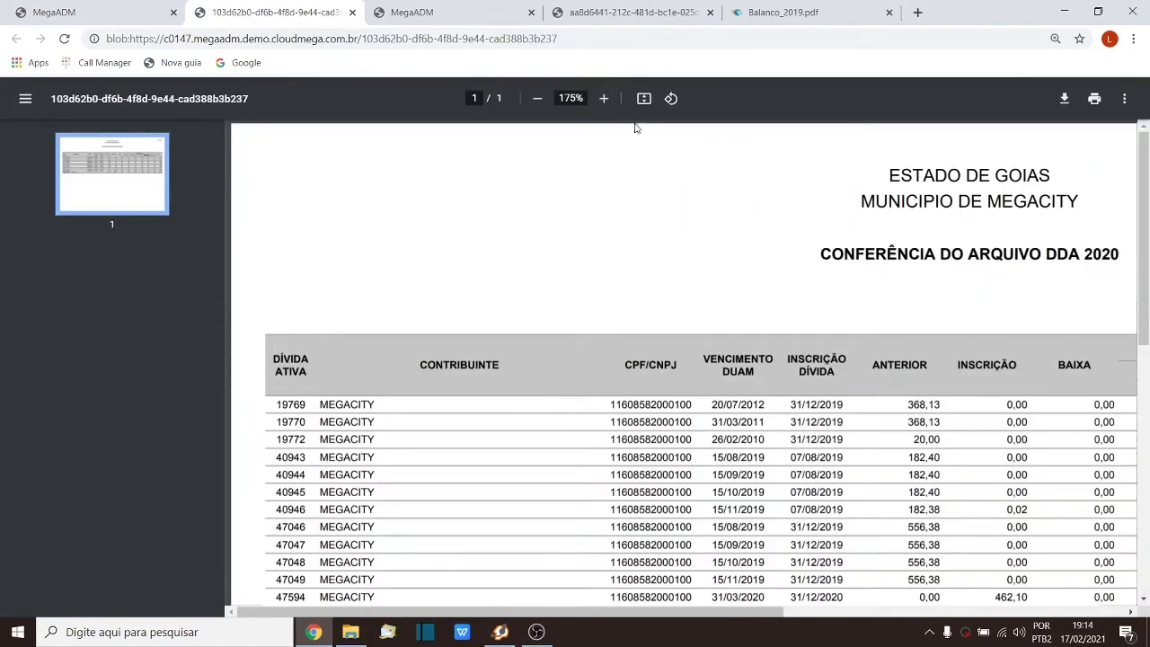
scroll(753, 251, down, 2)
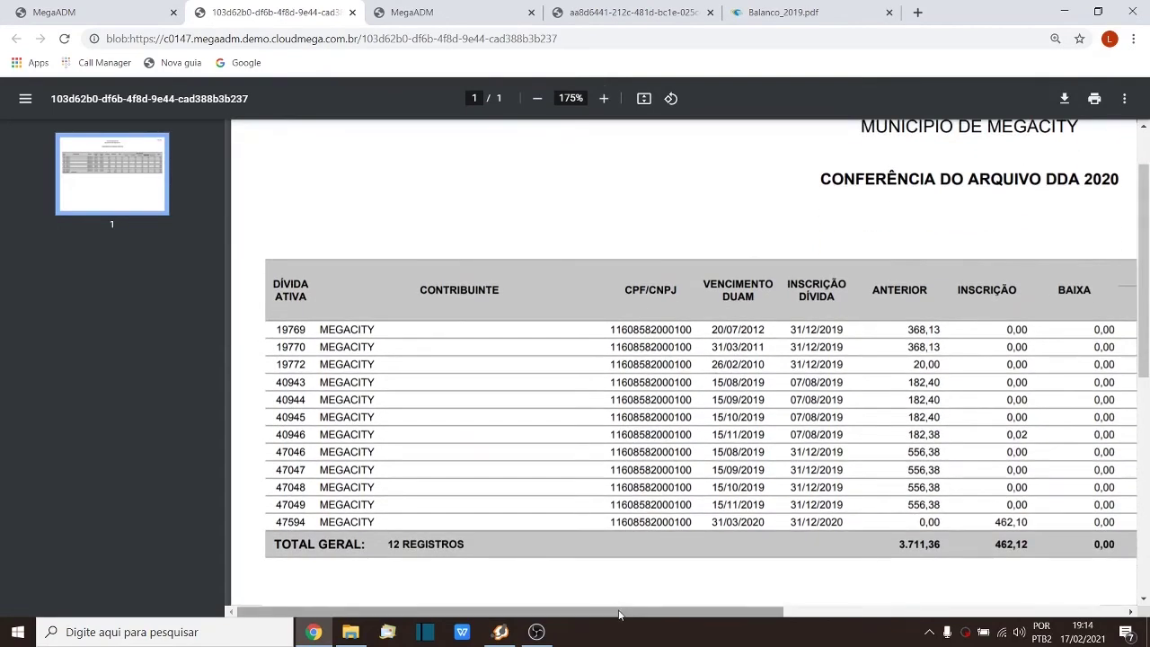
scroll(731, 351, right, 3)
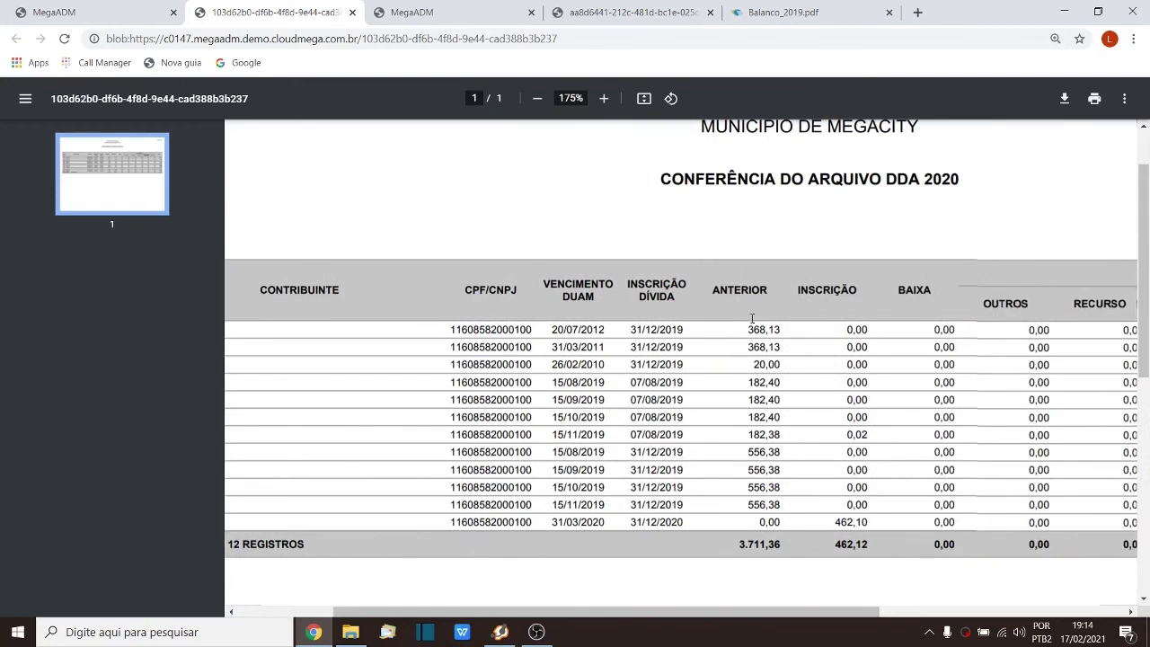
drag(745, 323, 758, 435)
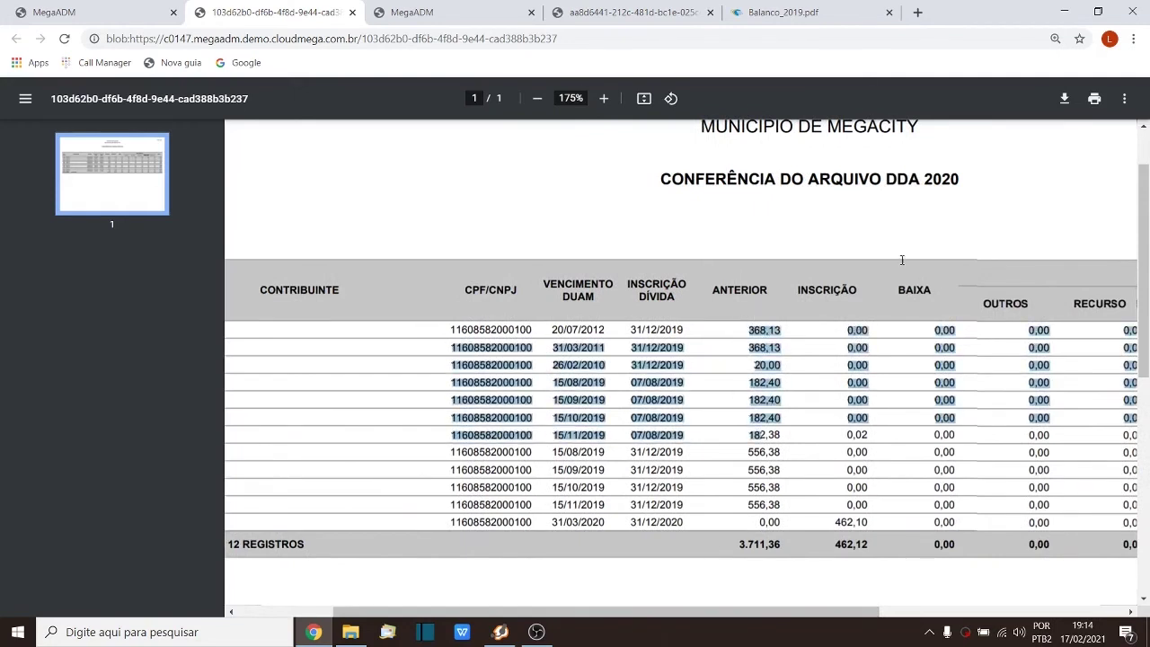
click(839, 508)
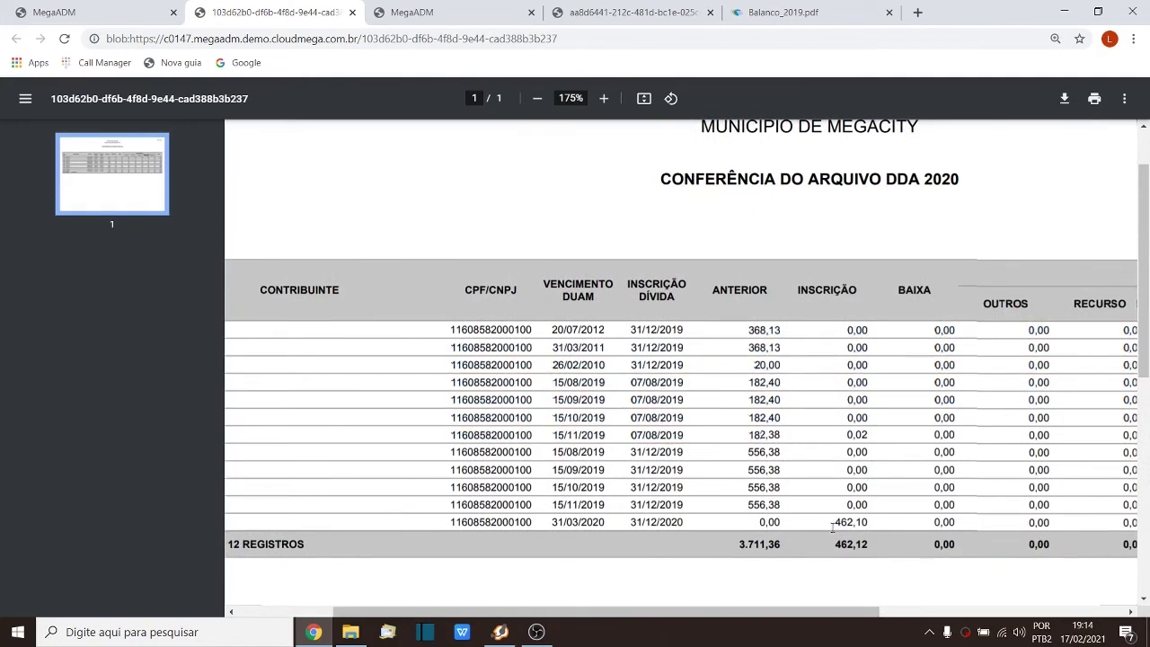
Step: Check the 462,10 inscription value, the 4.173,46 balance total and debts 47046 and 47047
drag(832, 523, 879, 525)
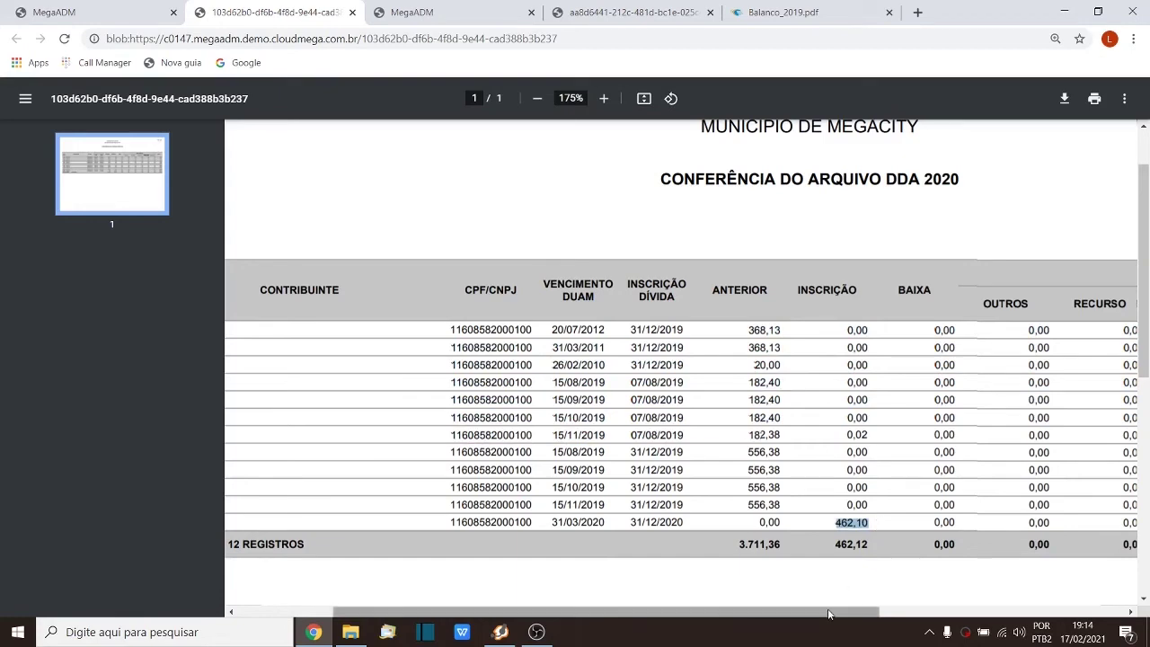
drag(846, 612, 1114, 607)
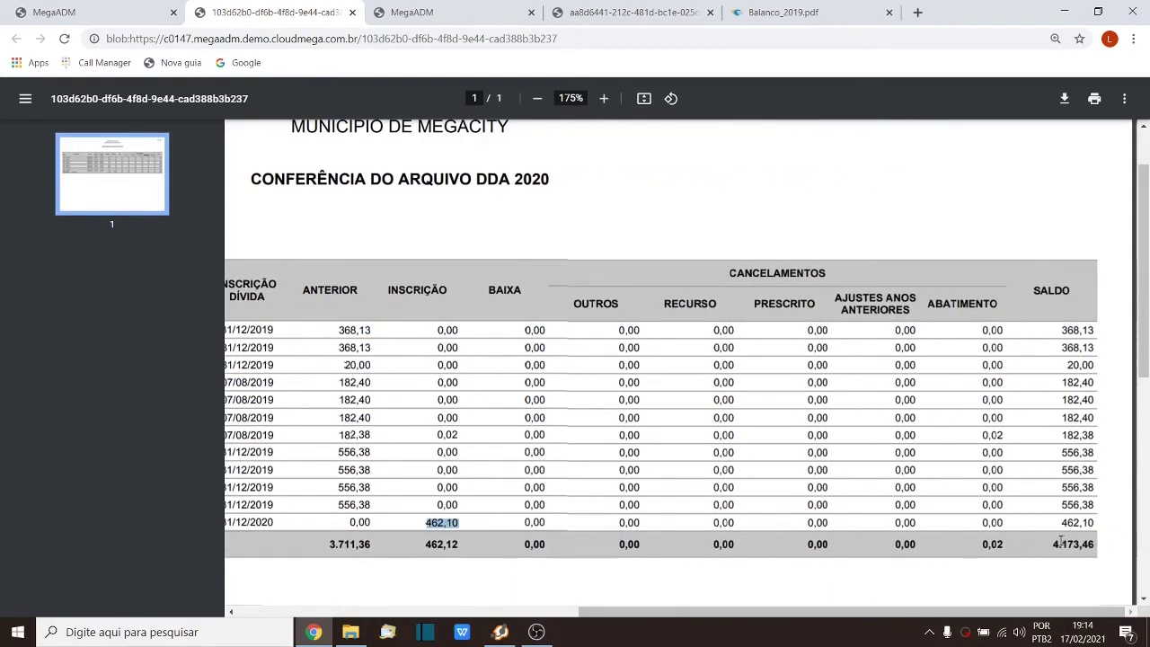
drag(1048, 545, 1102, 545)
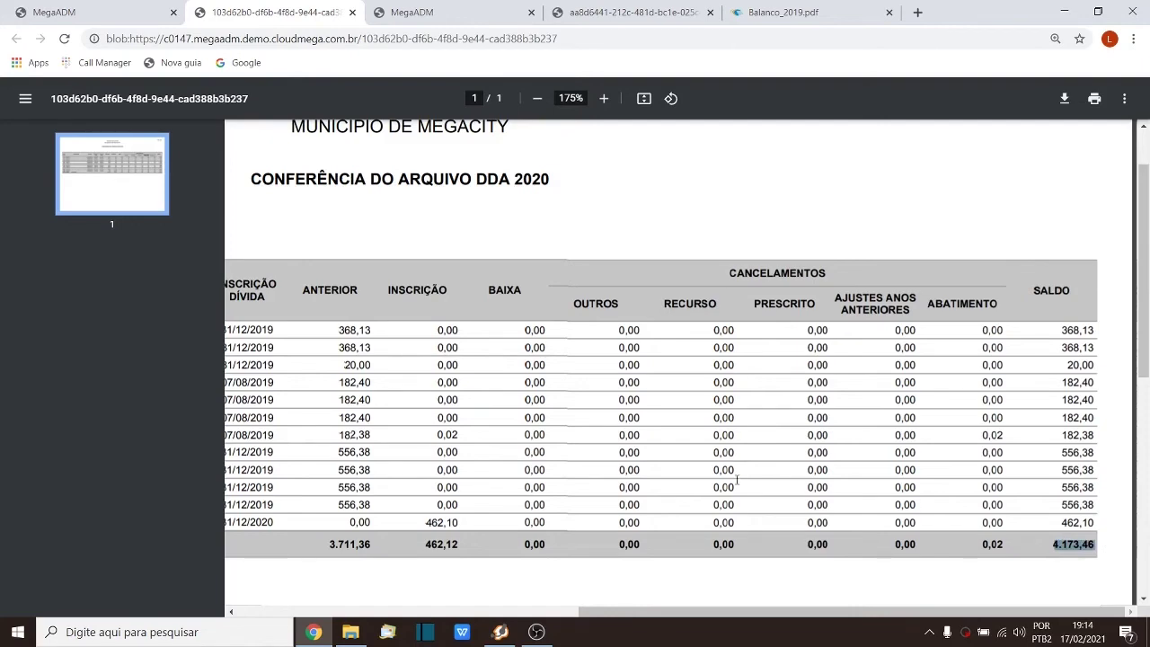
drag(702, 611, 363, 602)
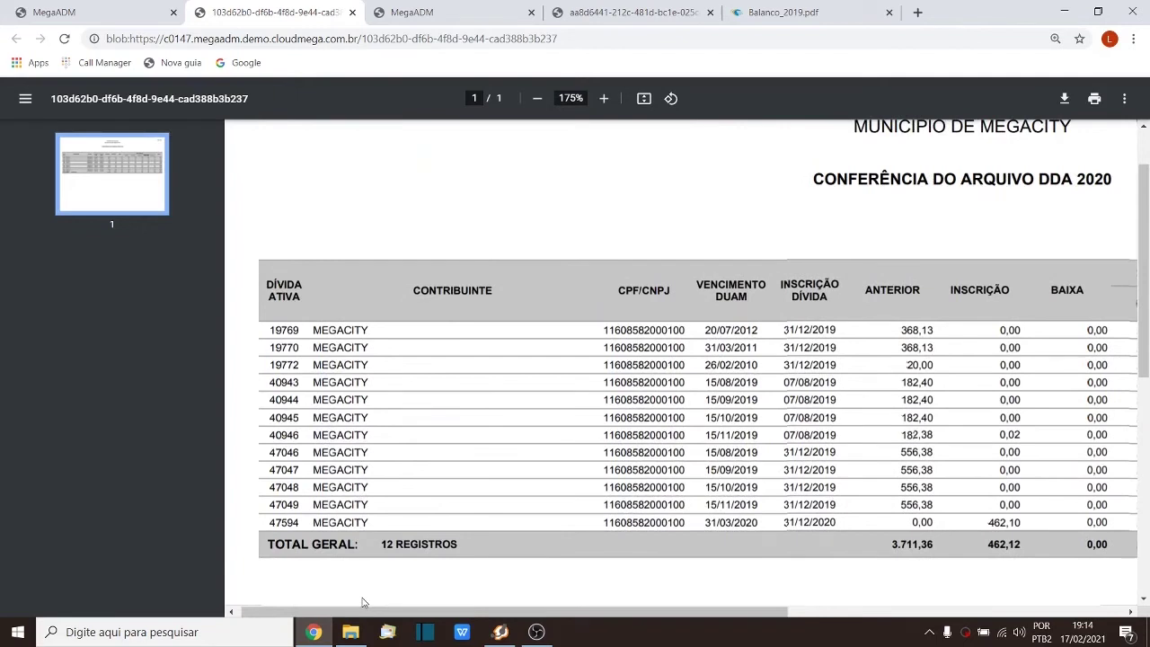
drag(269, 453, 934, 456)
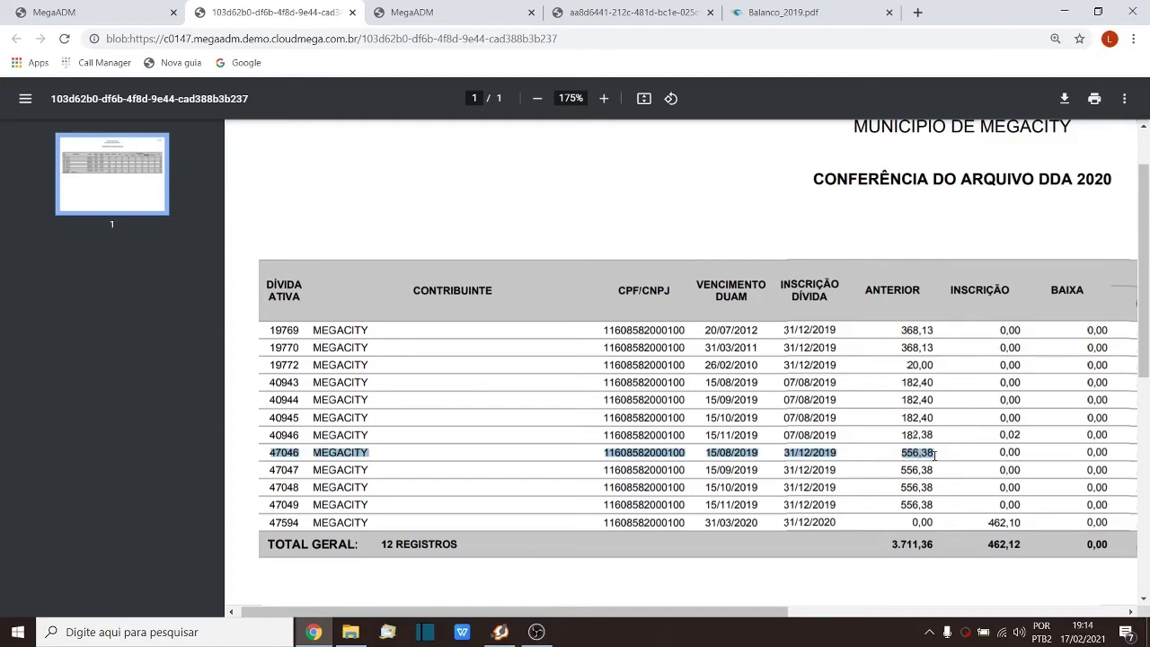
click(937, 470)
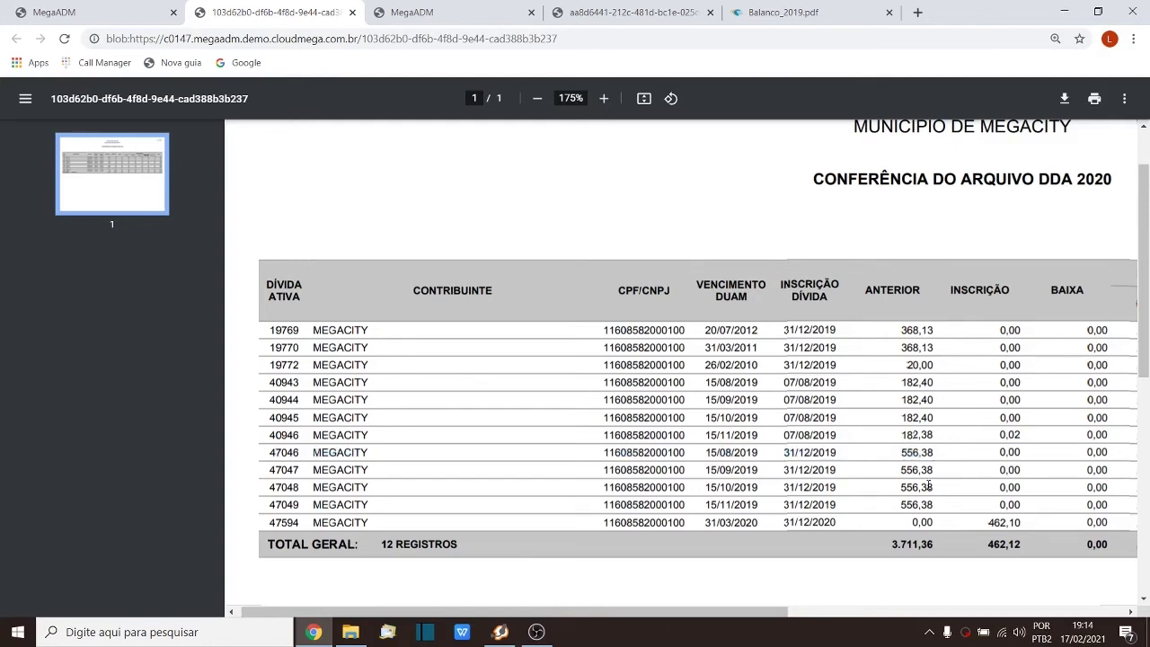
drag(268, 453, 302, 452)
drag(269, 470, 303, 469)
Step: Discard the unsaved Recurso Tributário form and leave DUAM 69311 back to the dashboard
click(419, 14)
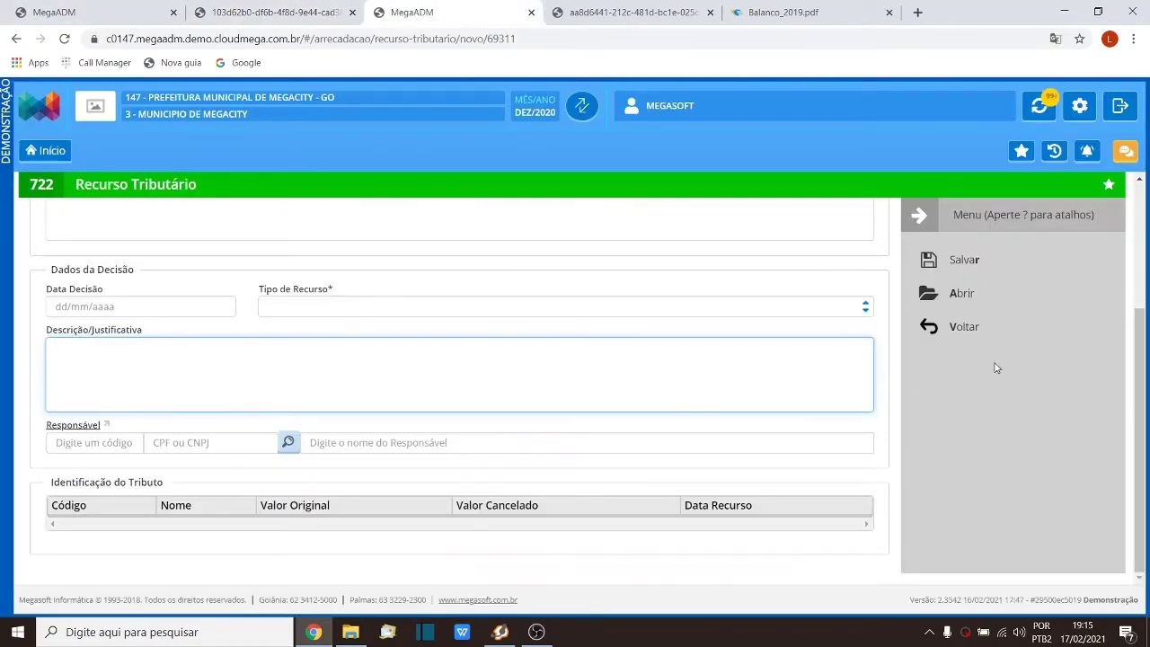
click(981, 329)
click(753, 274)
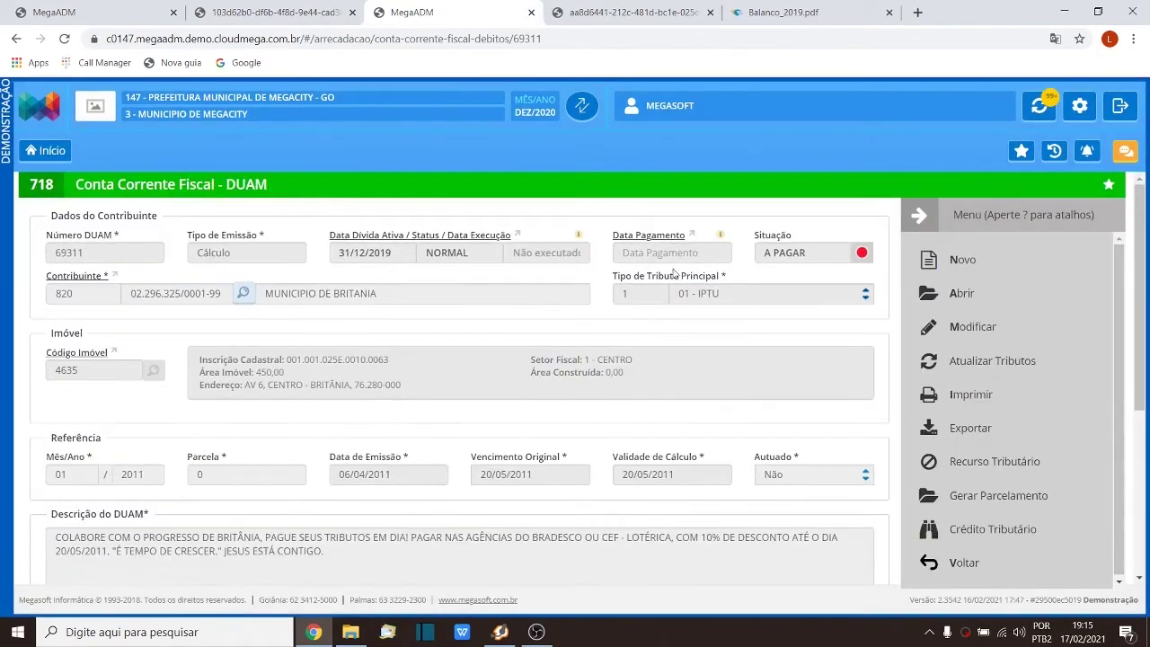
click(956, 565)
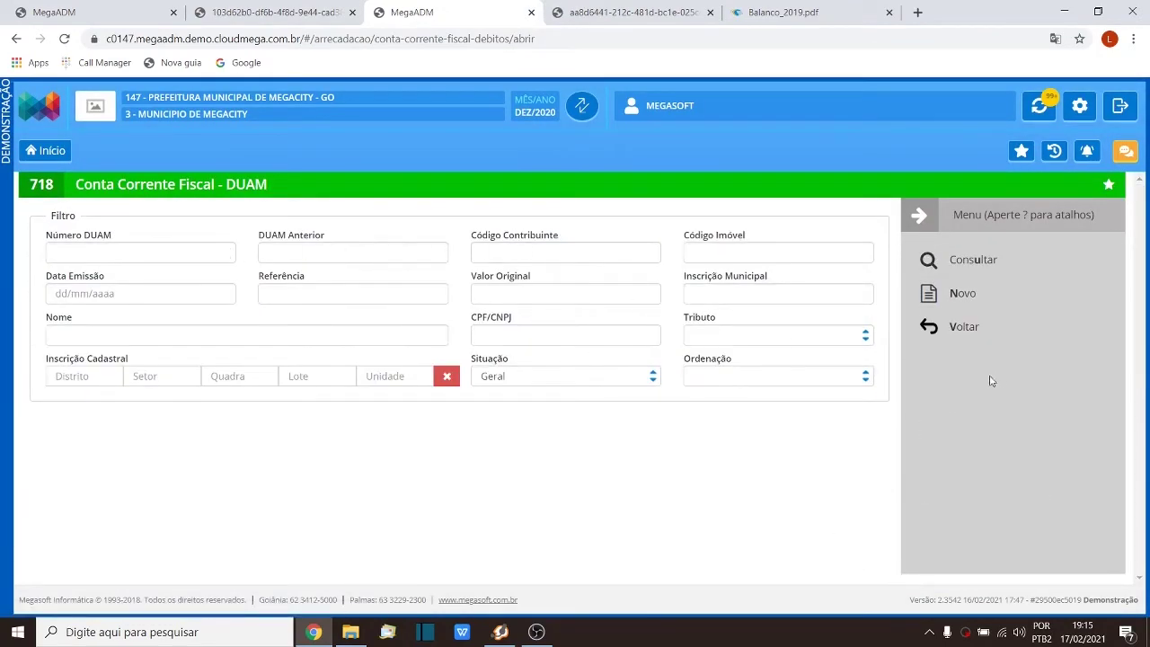
click(962, 339)
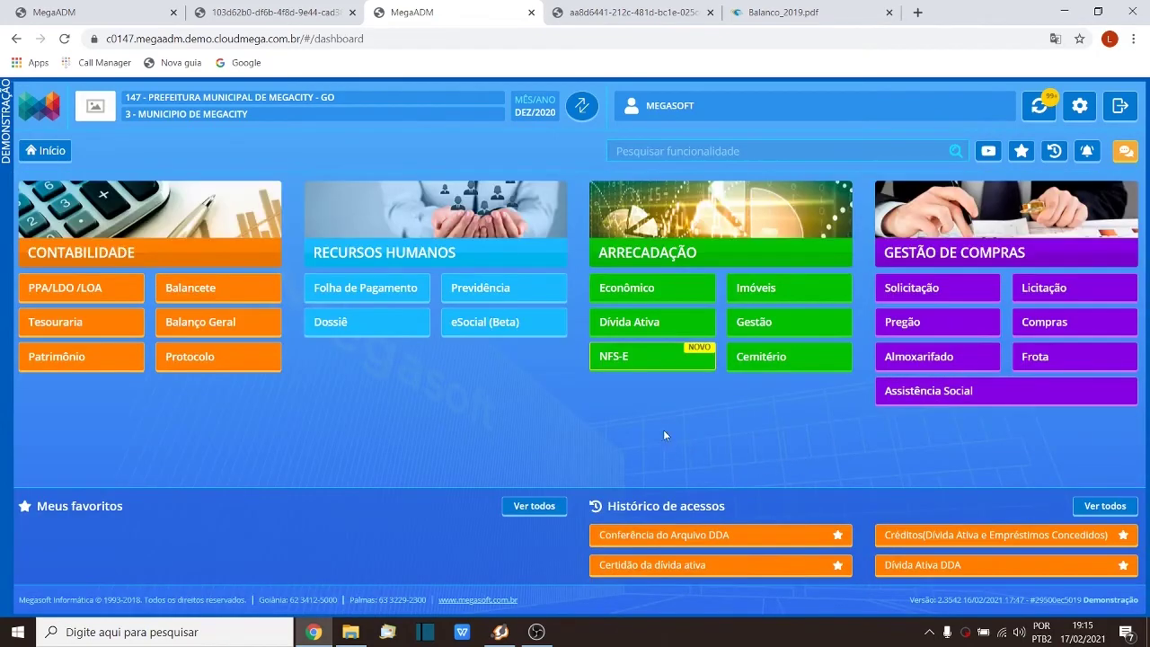
Step: Search 'parc' to open Parcelamento and list contribuinte 6571's installment plans
click(676, 152)
text(pac)
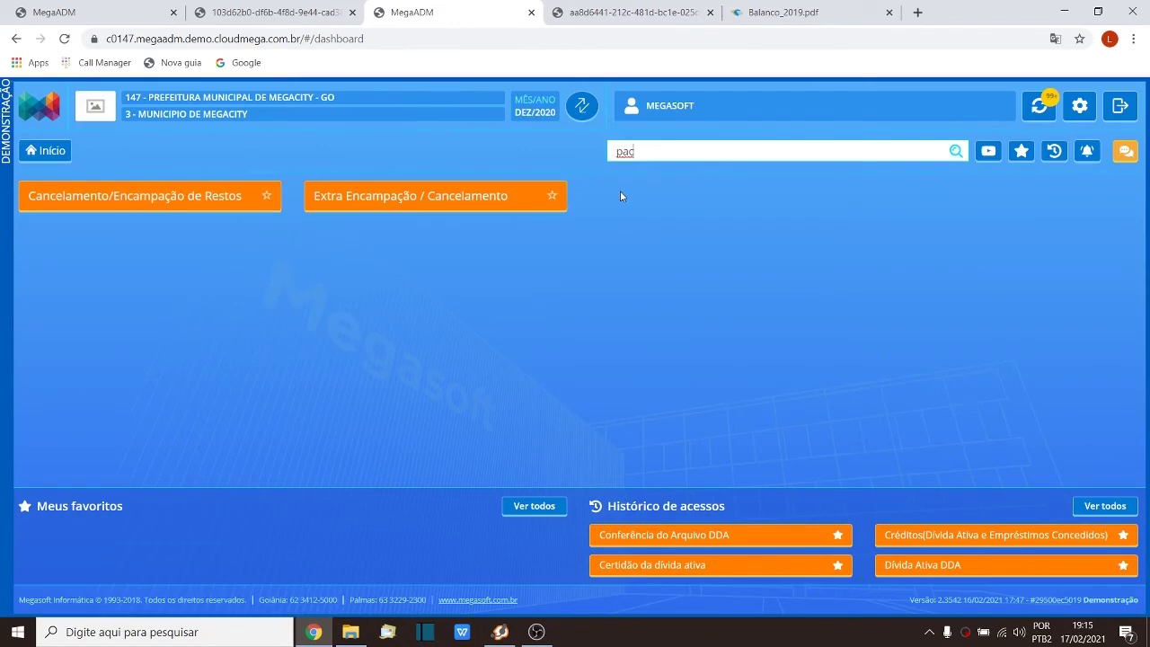
key(BackSpace)
text(rc)
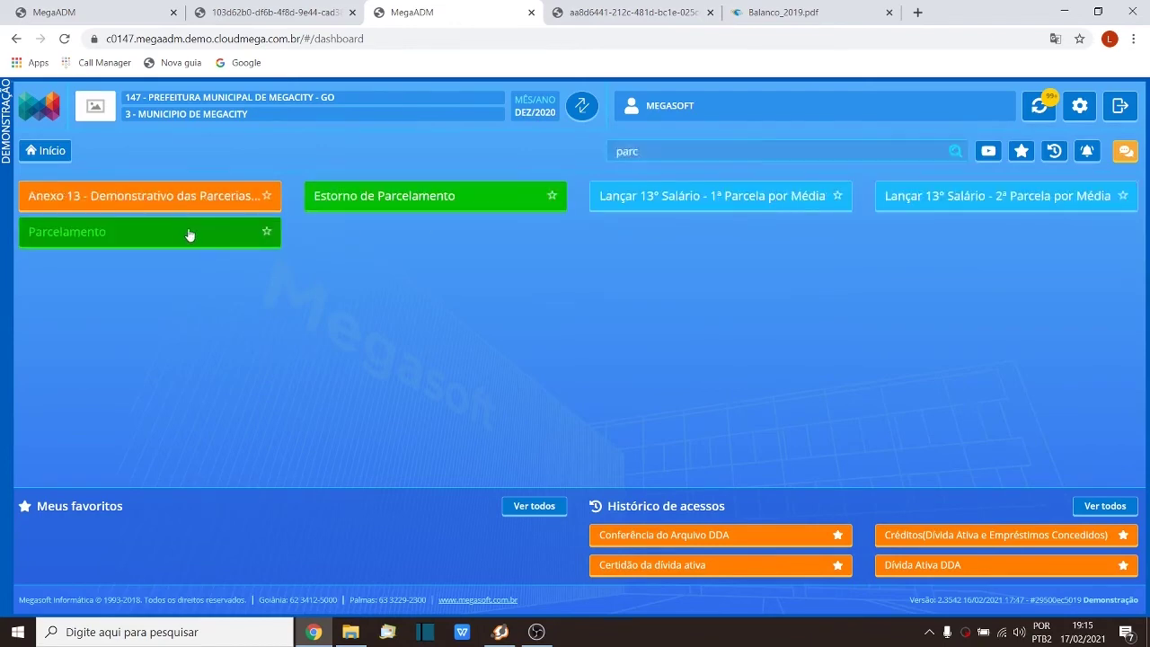
click(187, 233)
click(302, 250)
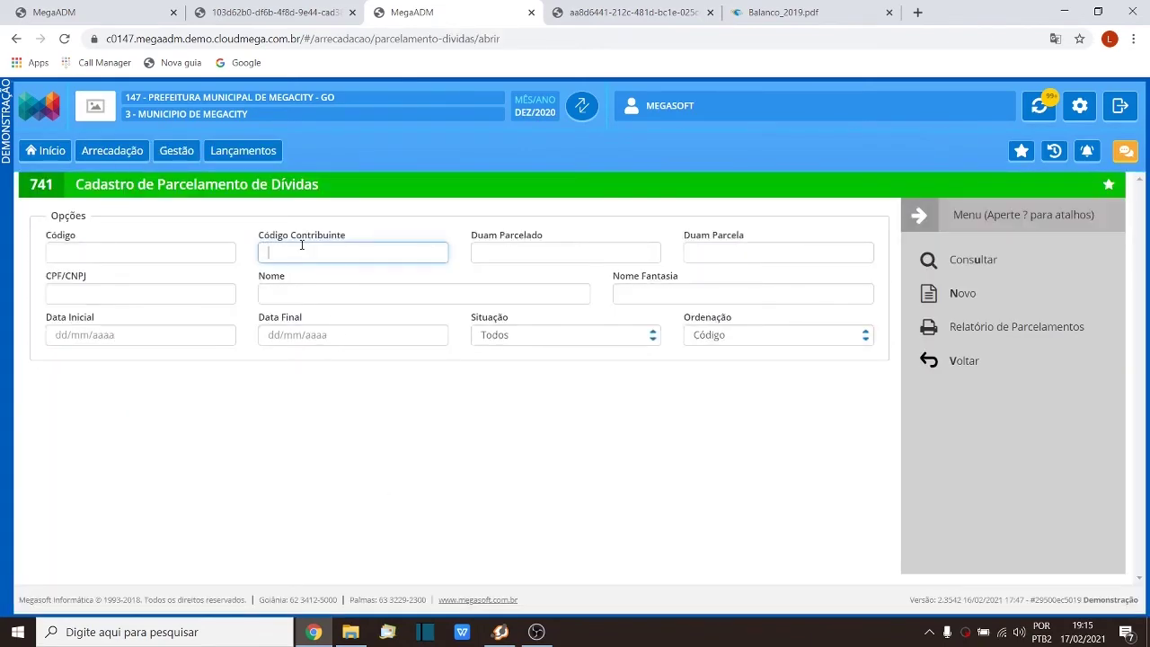
text(6571)
key(Return)
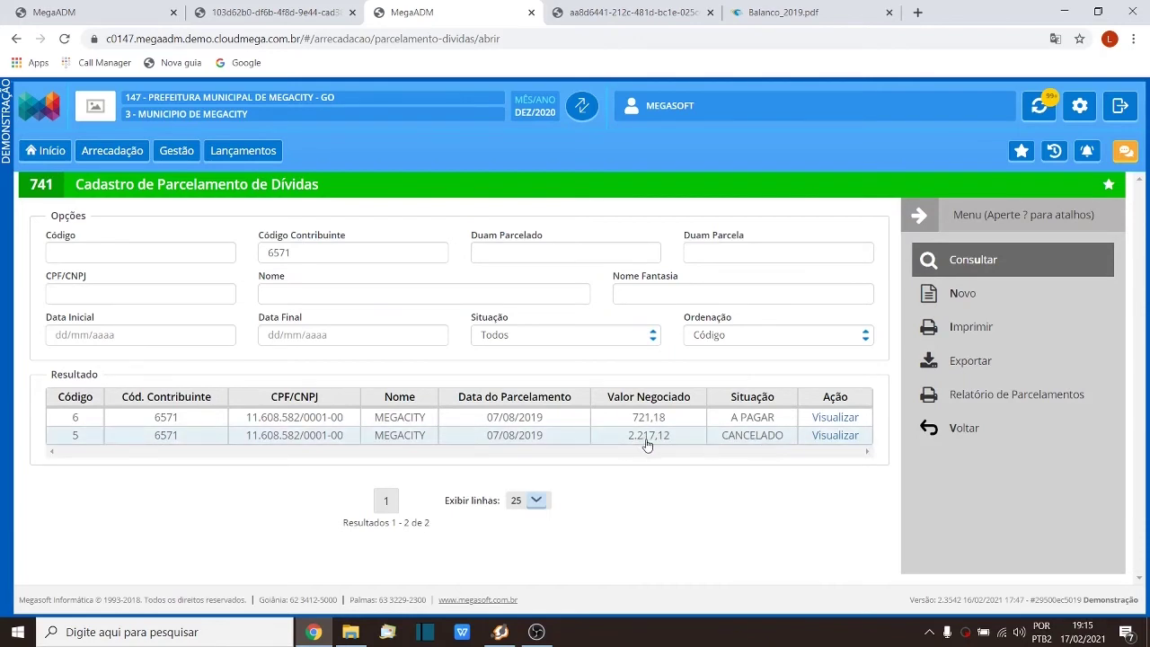
Step: Open cancelled plan 5 and view its four cancelled 556,38 DUAM installments
click(823, 436)
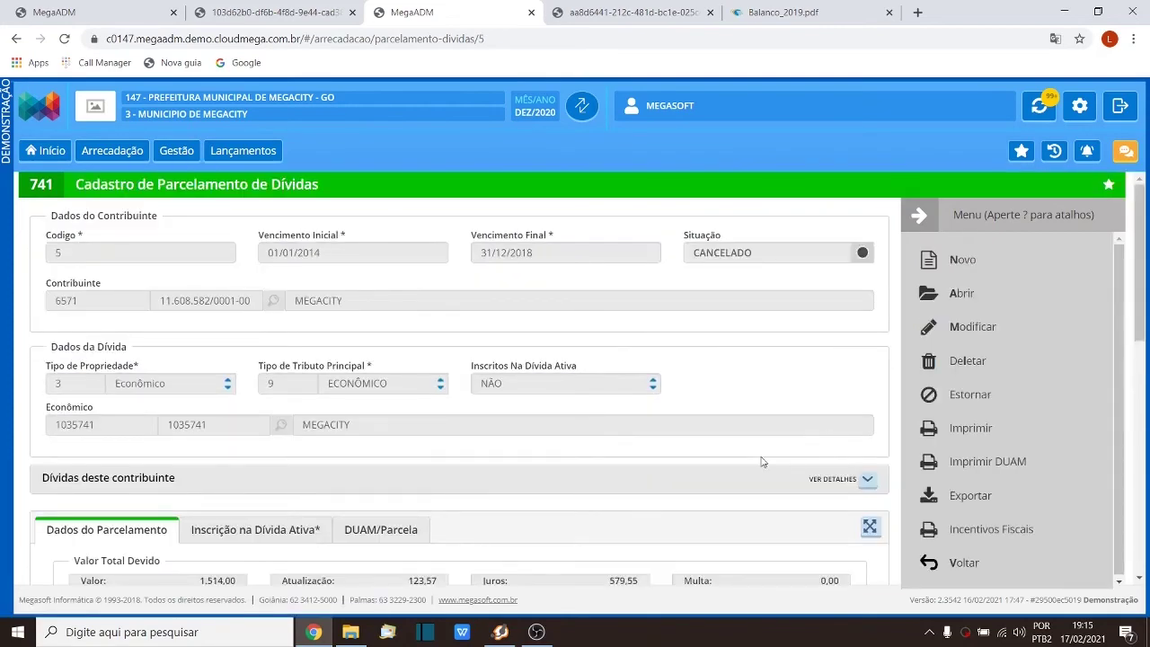
scroll(762, 462, down, 2)
scroll(762, 462, up, 2)
click(868, 475)
scroll(746, 376, down, 1)
scroll(746, 376, down, 1)
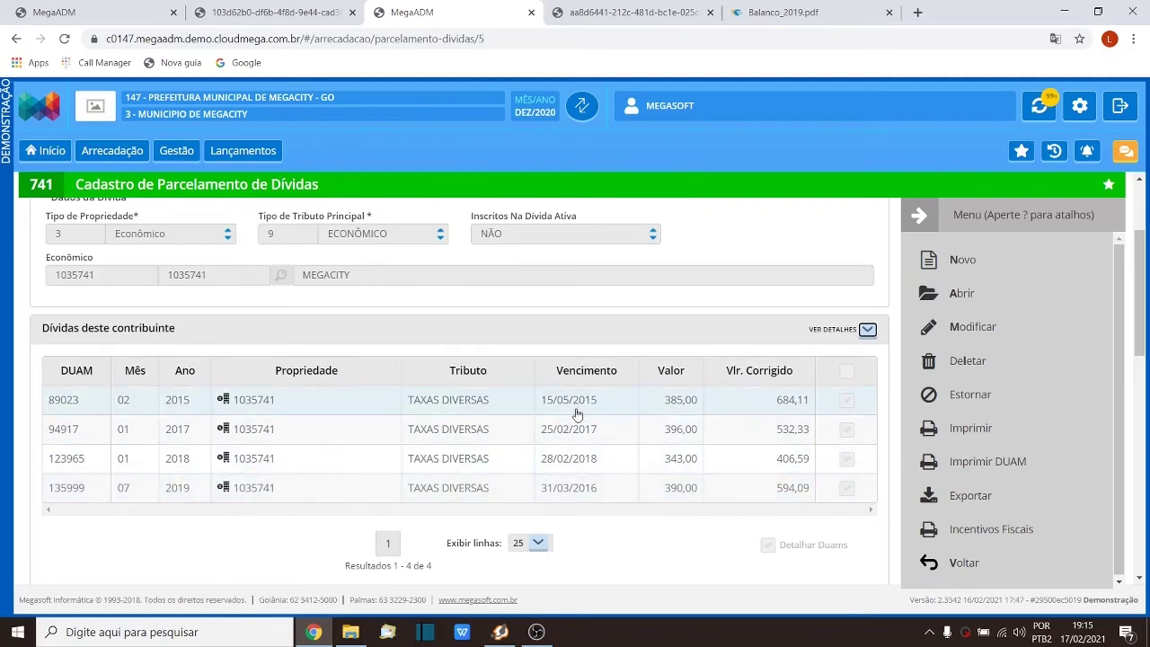
scroll(578, 414, down, 3)
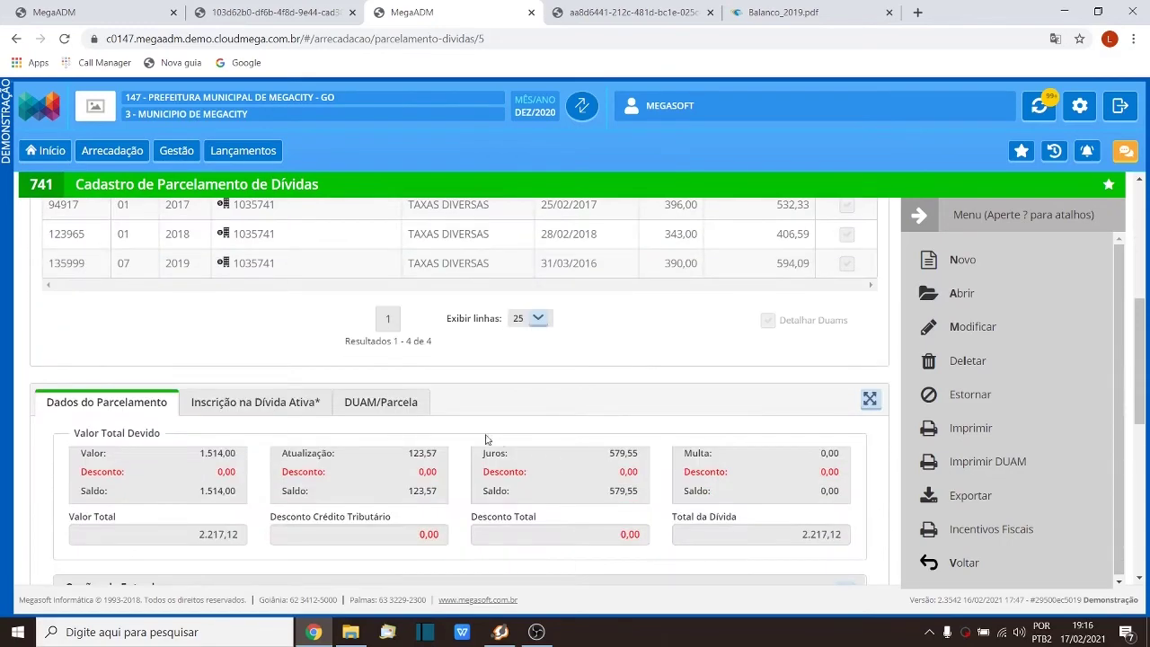
click(415, 406)
scroll(417, 406, down, 3)
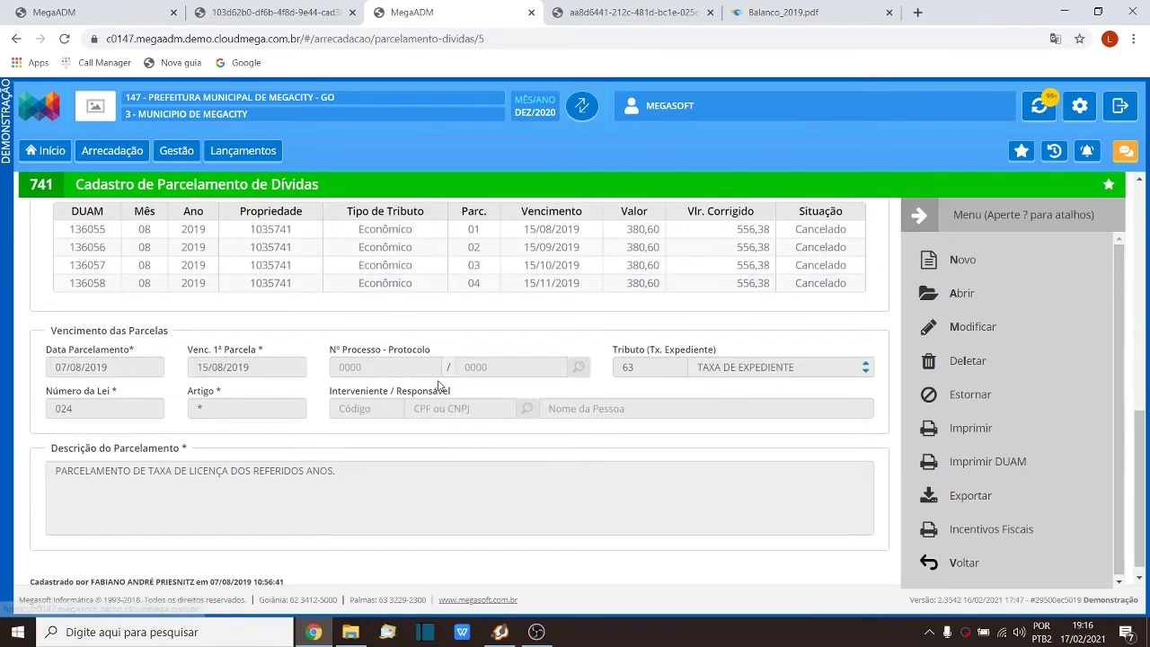
scroll(444, 456, up, 1)
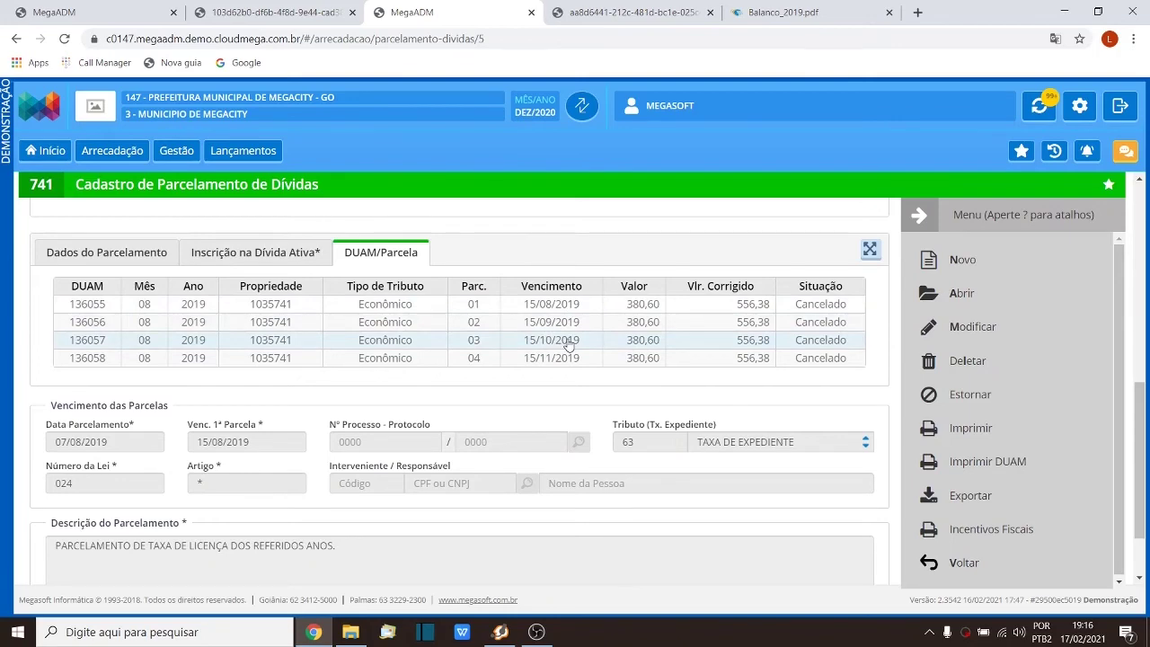
click(286, 9)
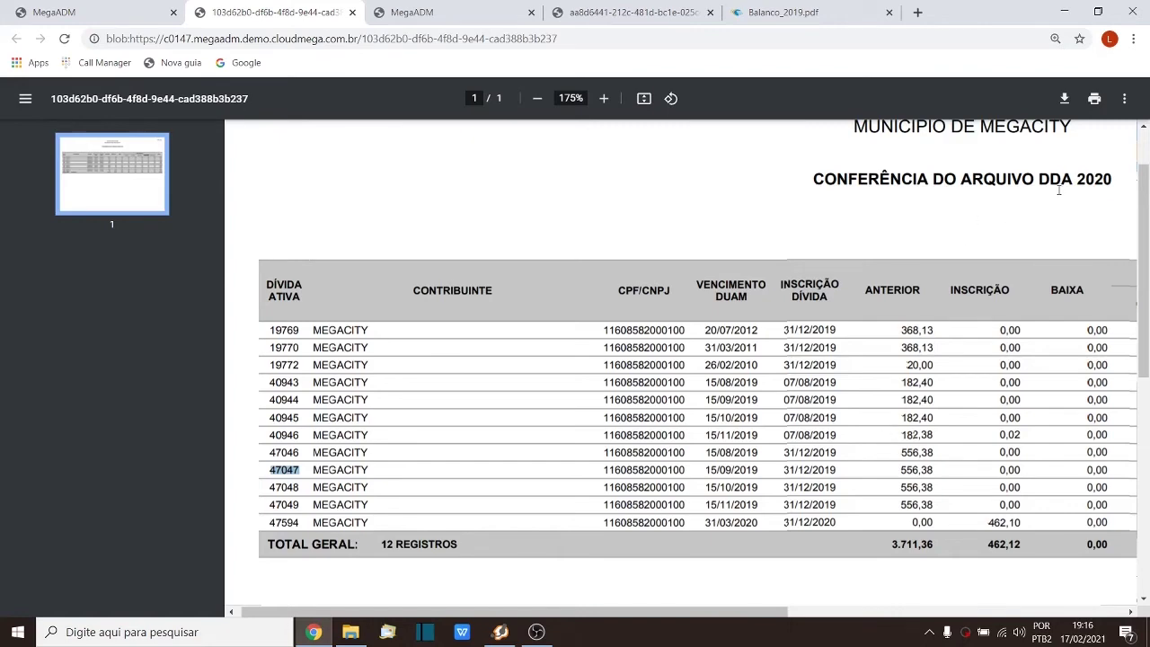
Step: Compare the 556,38 ANTERIOR amounts for debt 47046 onward and the 2020 report year
drag(1040, 184, 1112, 184)
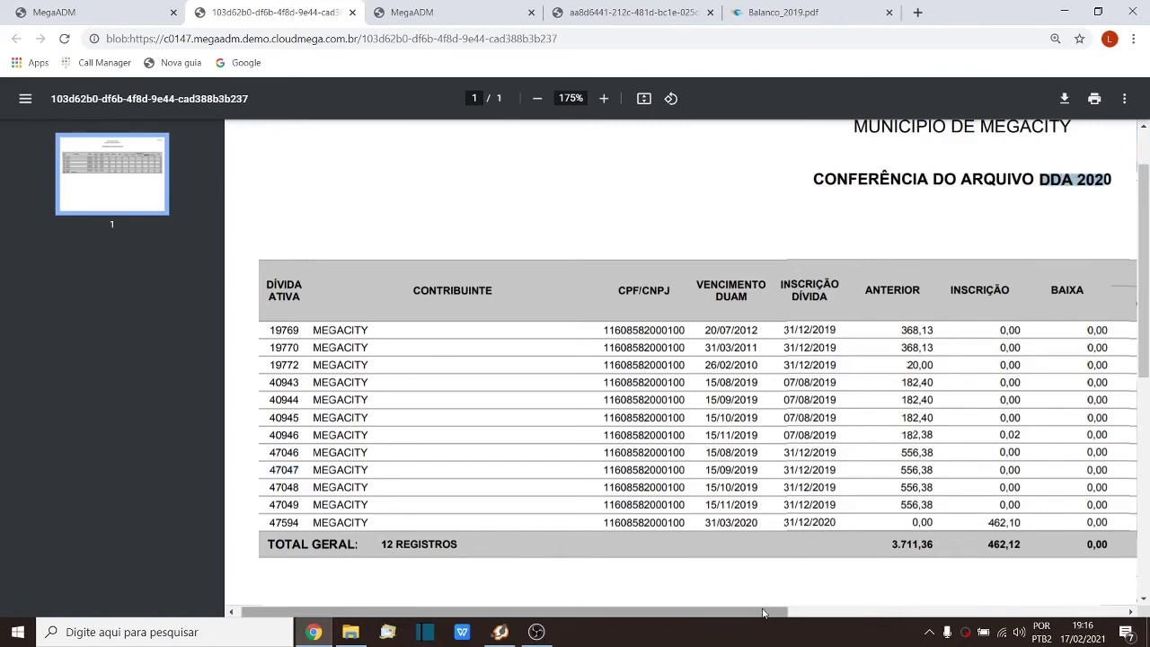
drag(763, 613, 852, 613)
click(763, 452)
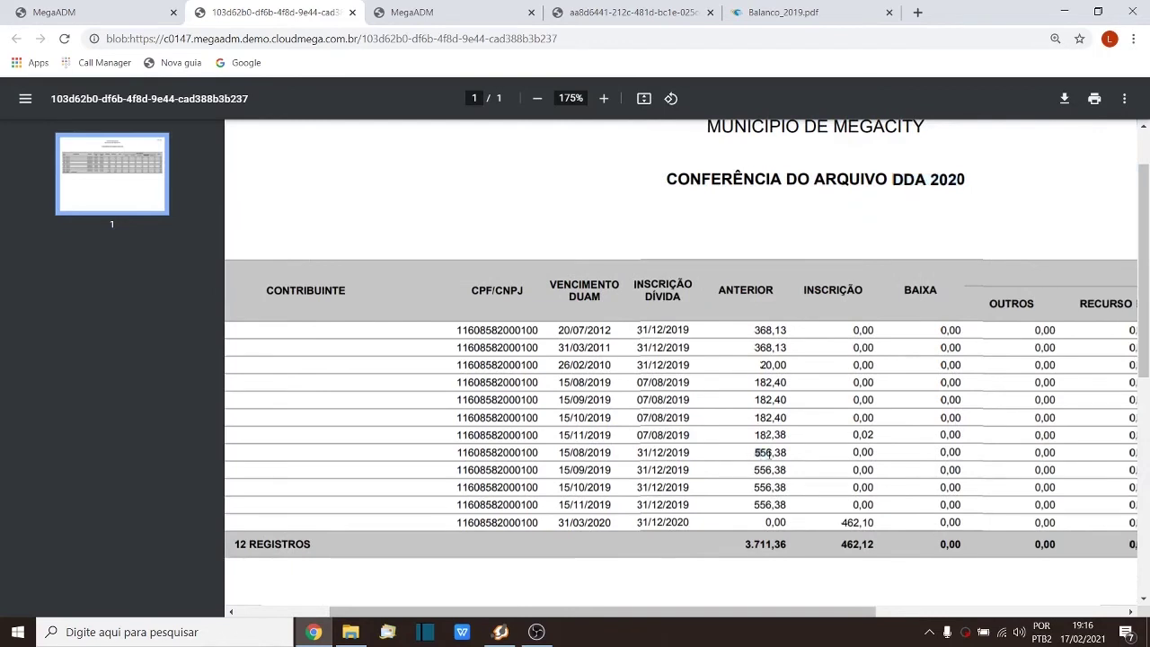
drag(755, 453, 775, 453)
click(763, 469)
mouse_move(755, 487)
mouse_down()
mouse_move(769, 487)
mouse_move(766, 505)
mouse_up()
drag(893, 175, 952, 174)
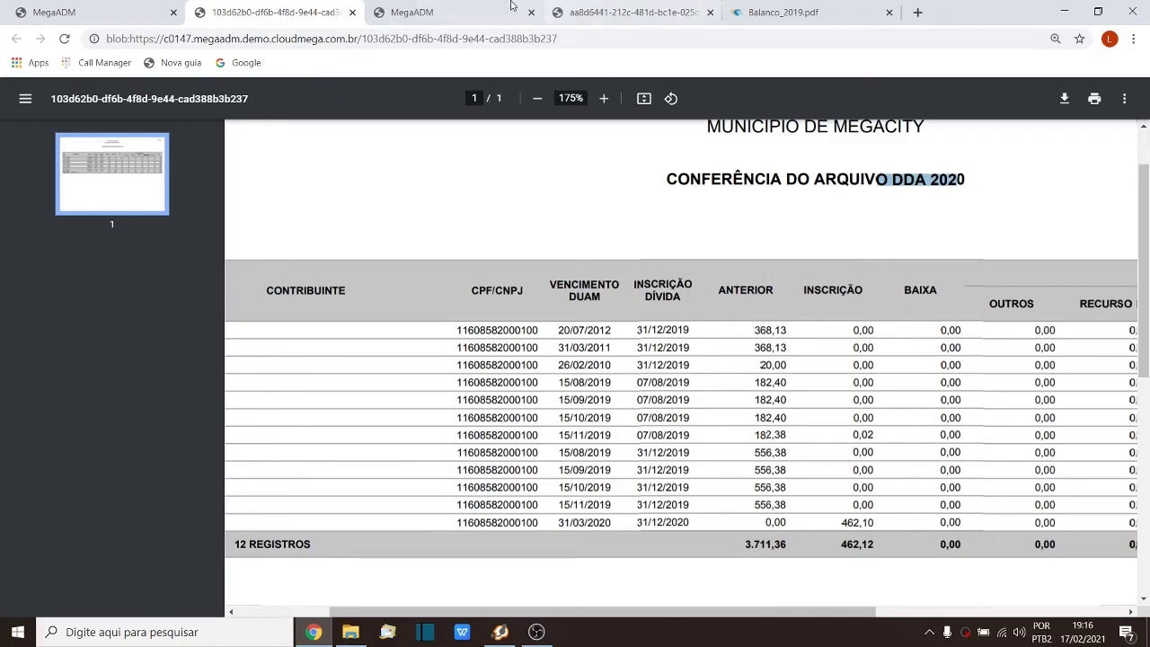
click(413, 11)
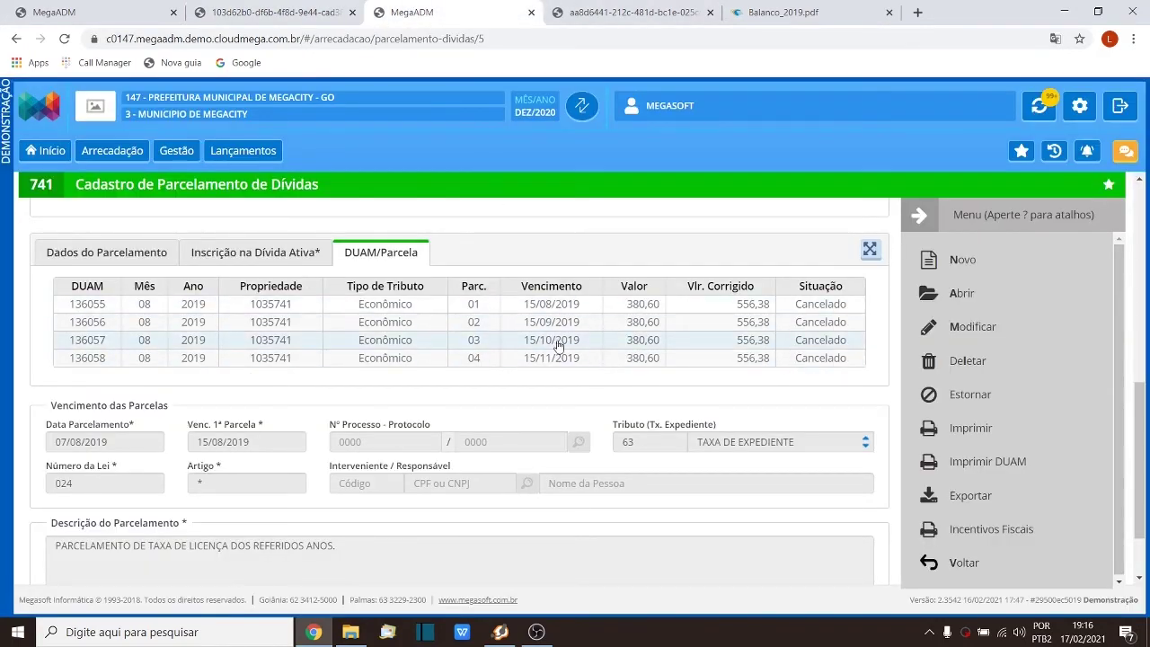
Step: Change the Mês/Ano working period to Fevereiro 2021 and confirm
click(580, 110)
click(489, 344)
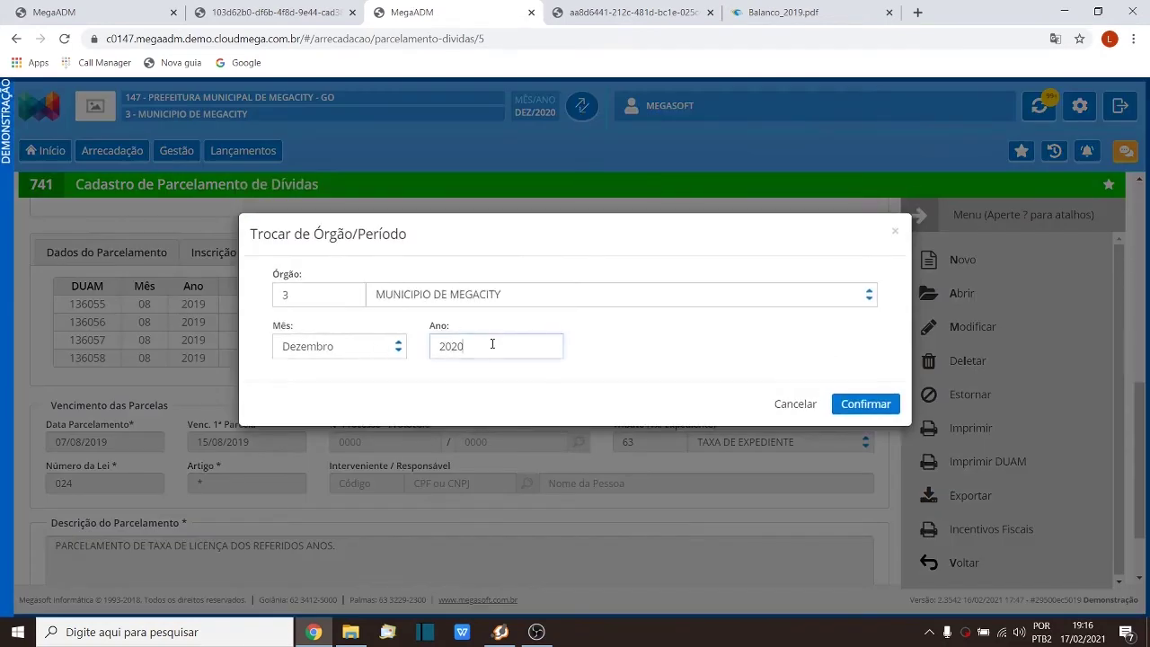
click(363, 362)
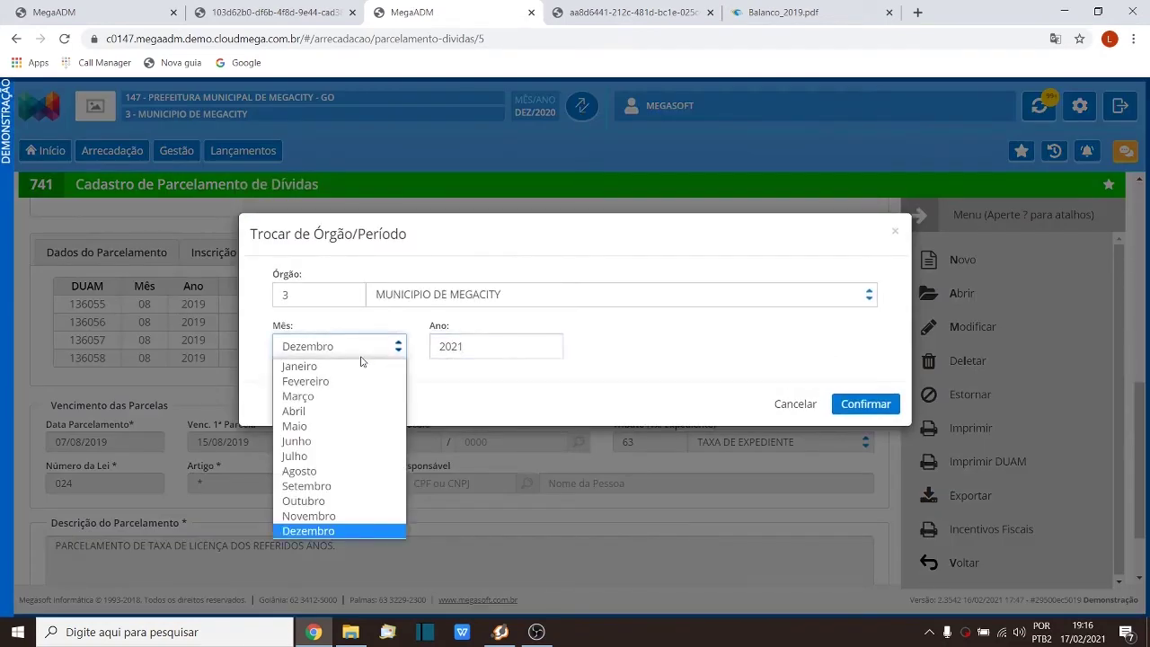
click(362, 384)
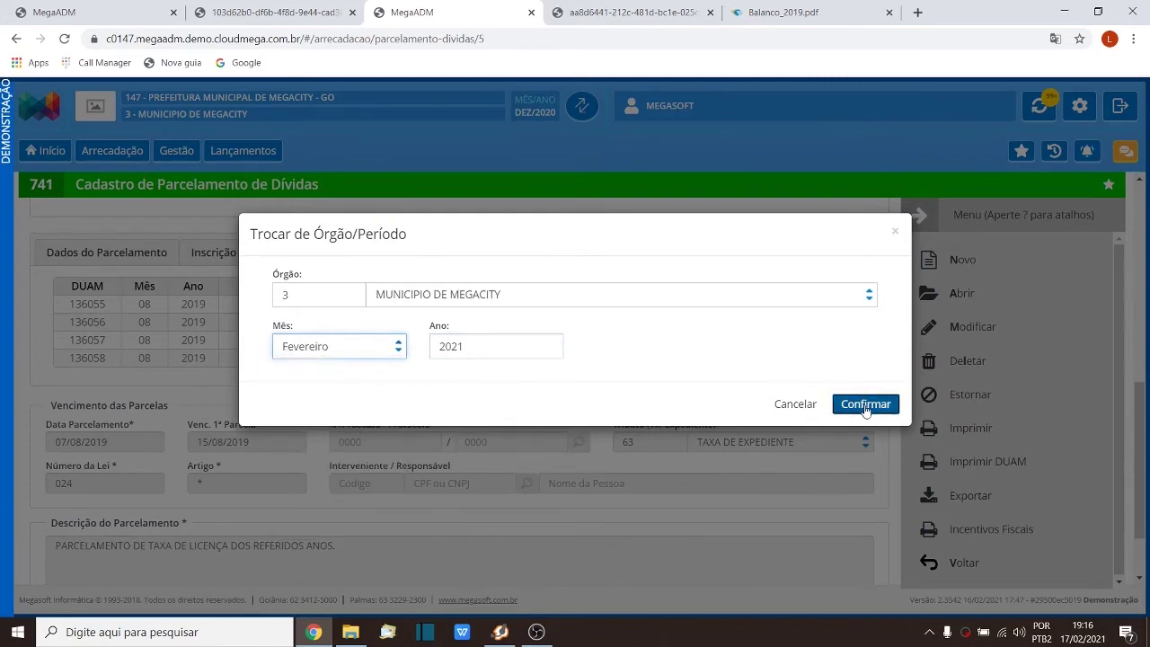
click(865, 406)
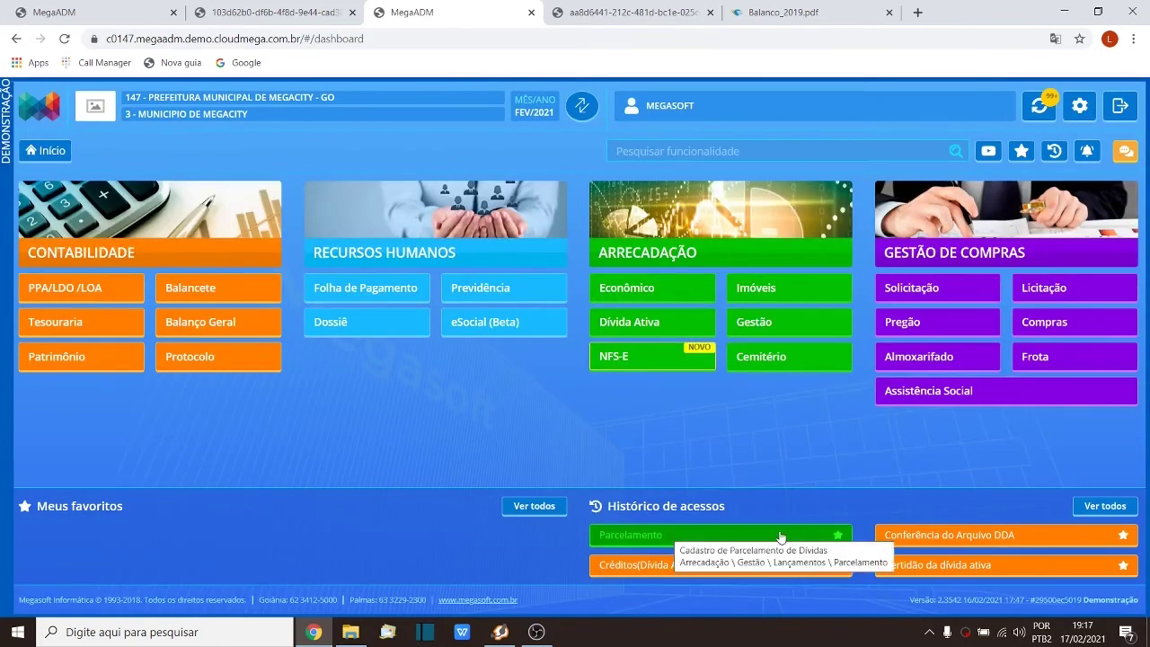
Step: Open Conferência do Arquivo DDA and set Tipo de Geração to Contribuinte 6571
click(915, 537)
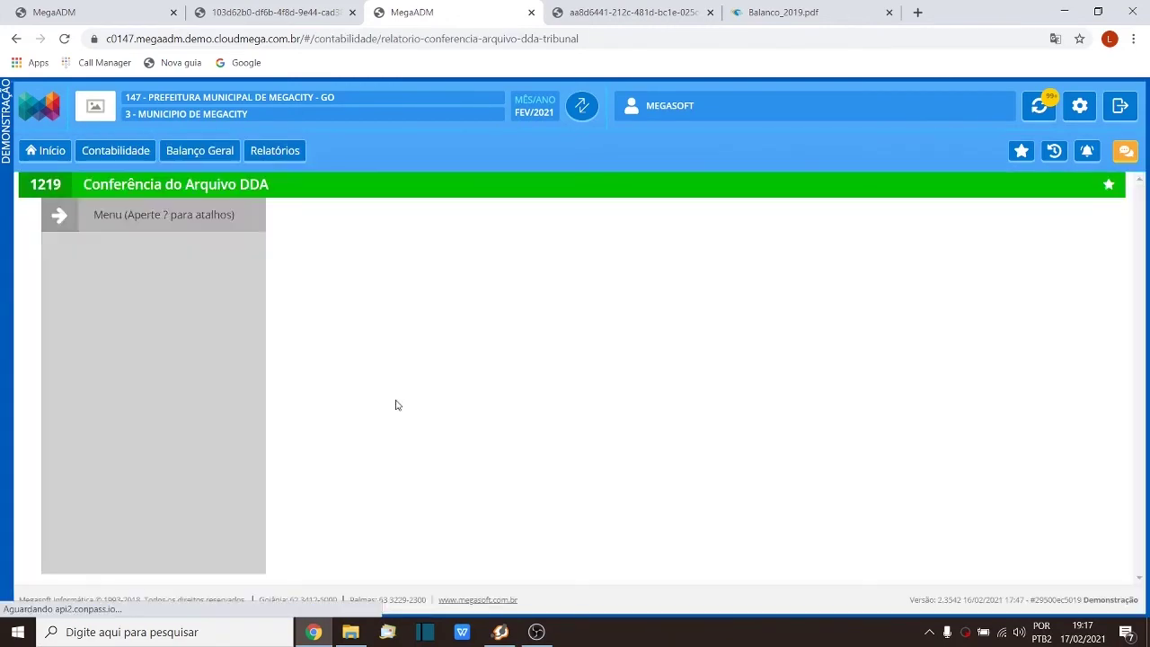
click(147, 371)
click(150, 401)
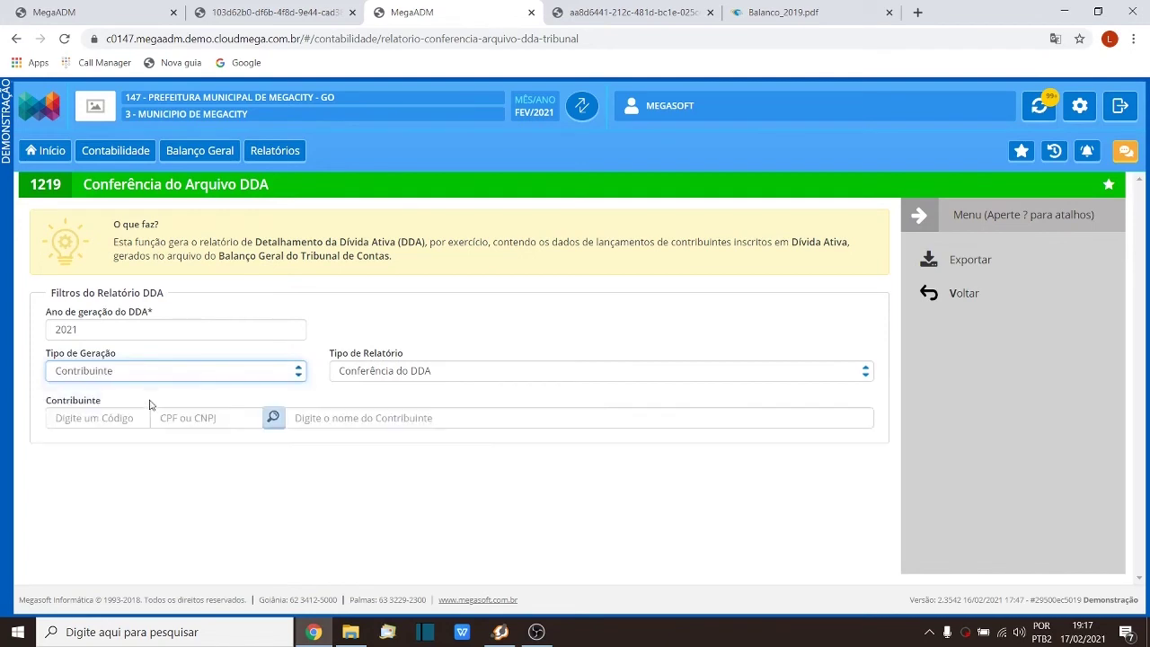
click(115, 418)
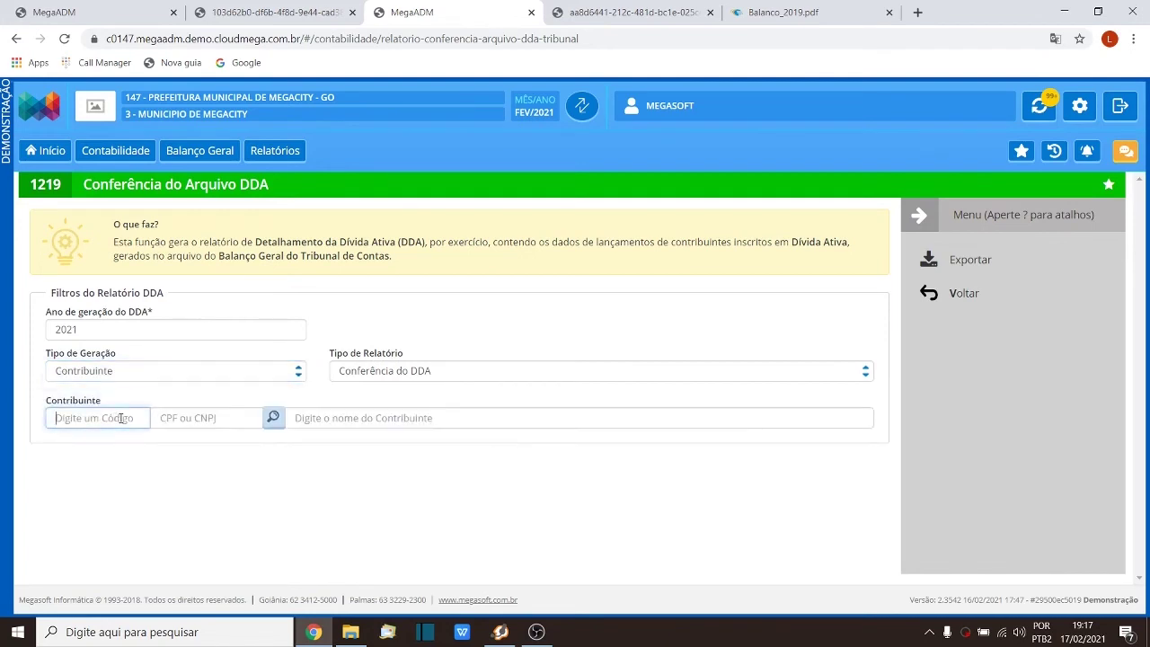
text(6571)
key(Tab)
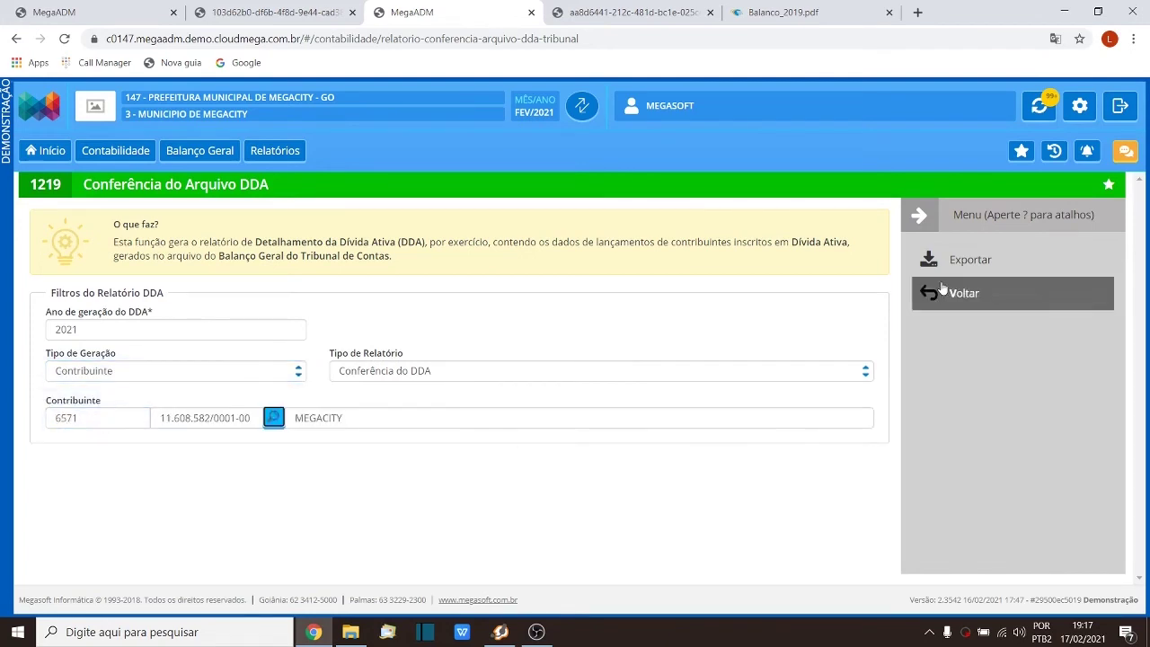
Step: Export the report as PDF and open the generated file in a new tab
click(967, 260)
click(747, 327)
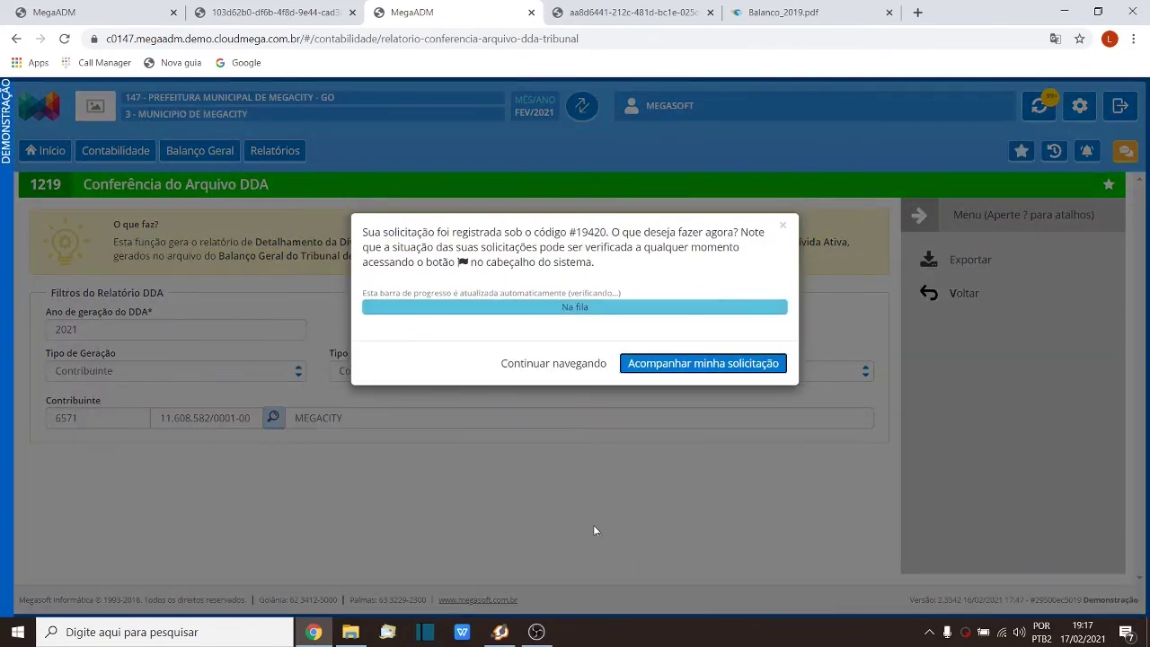
click(629, 337)
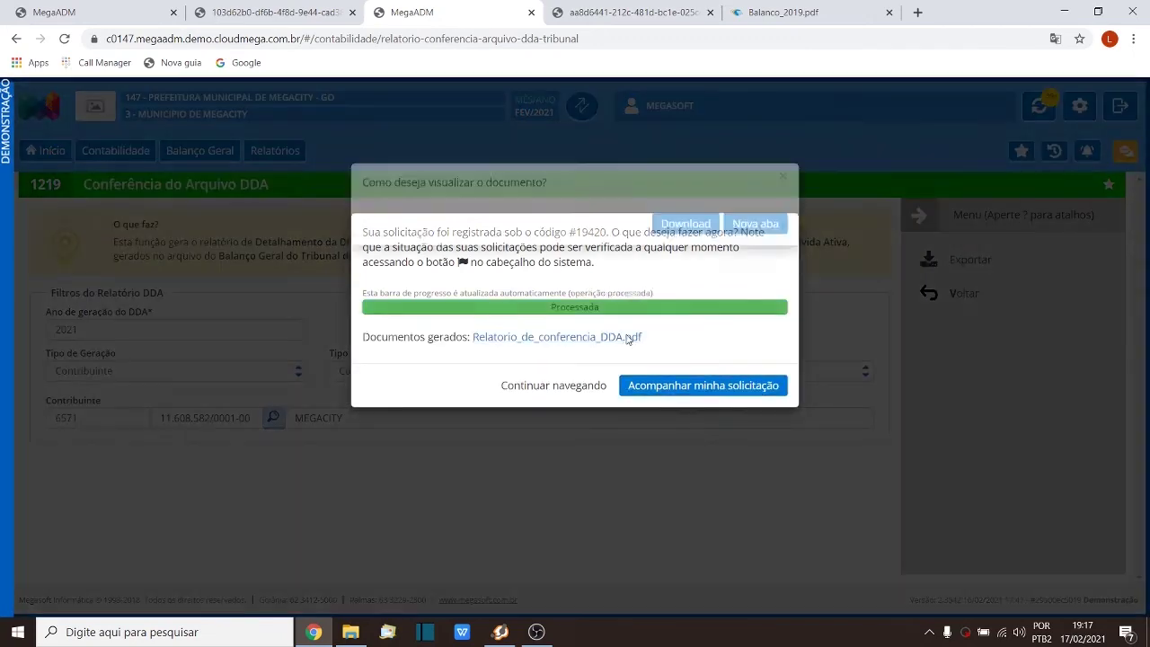
click(746, 278)
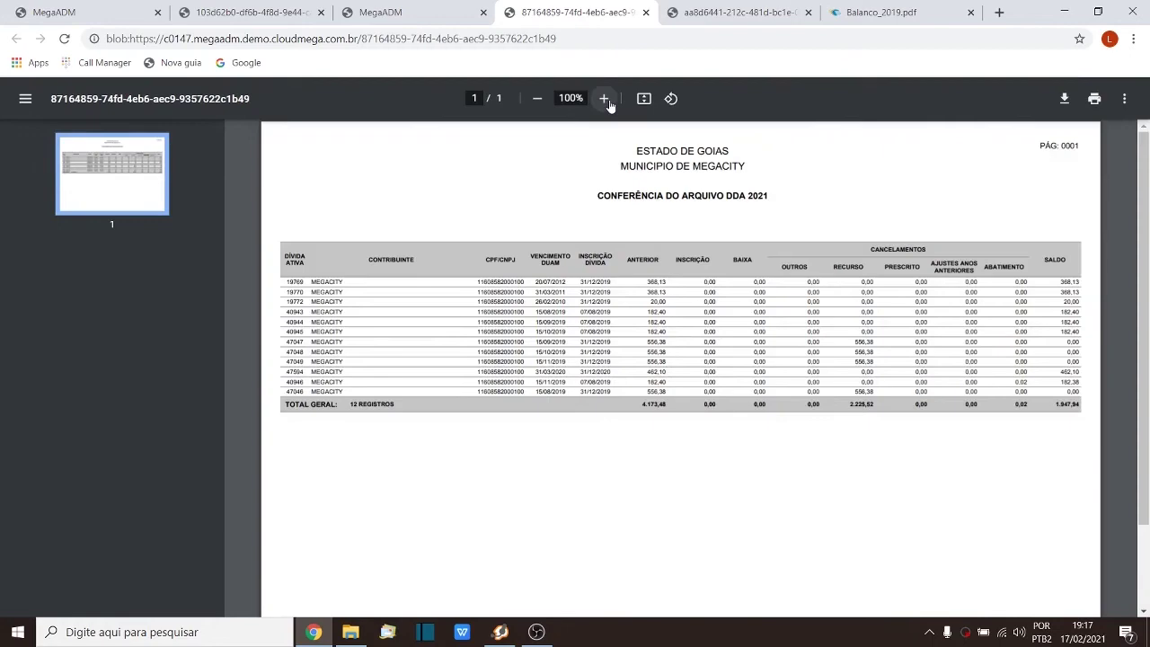
Step: Enlarge the 2021 report and check the 556,38 amounts for debts 47047 and 47048
click(607, 102)
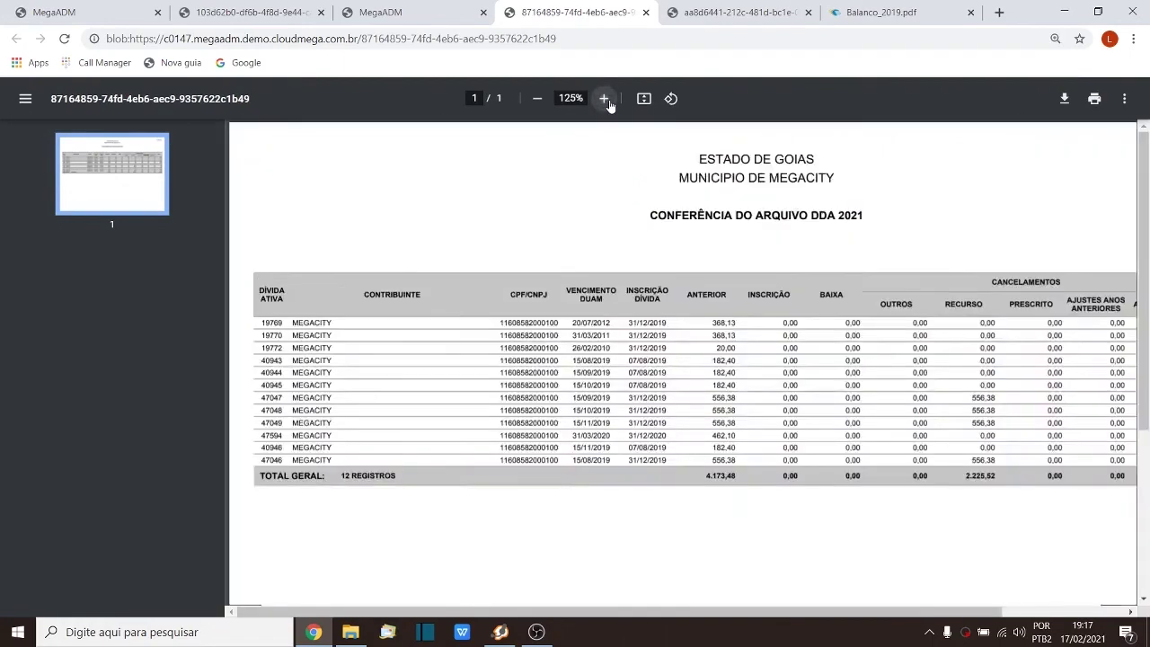
click(605, 99)
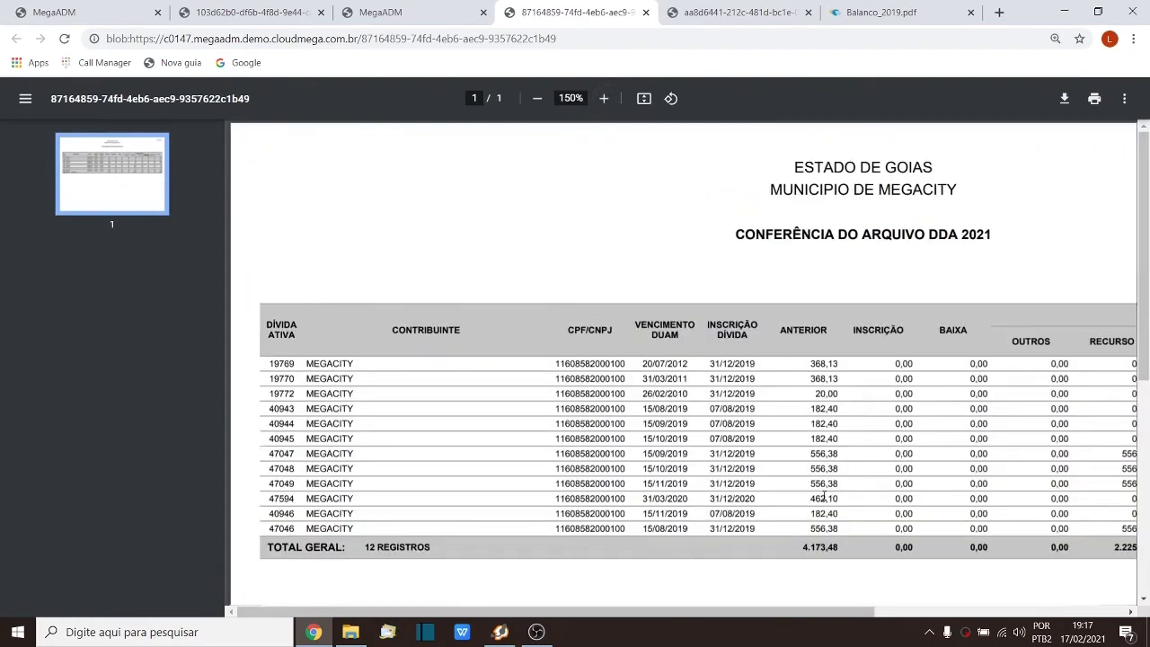
double_click(824, 454)
drag(811, 469, 818, 483)
Step: At 175% zoom, check debt 47047's RECURSO amount, then dismiss MegaADM's processing notice
click(604, 98)
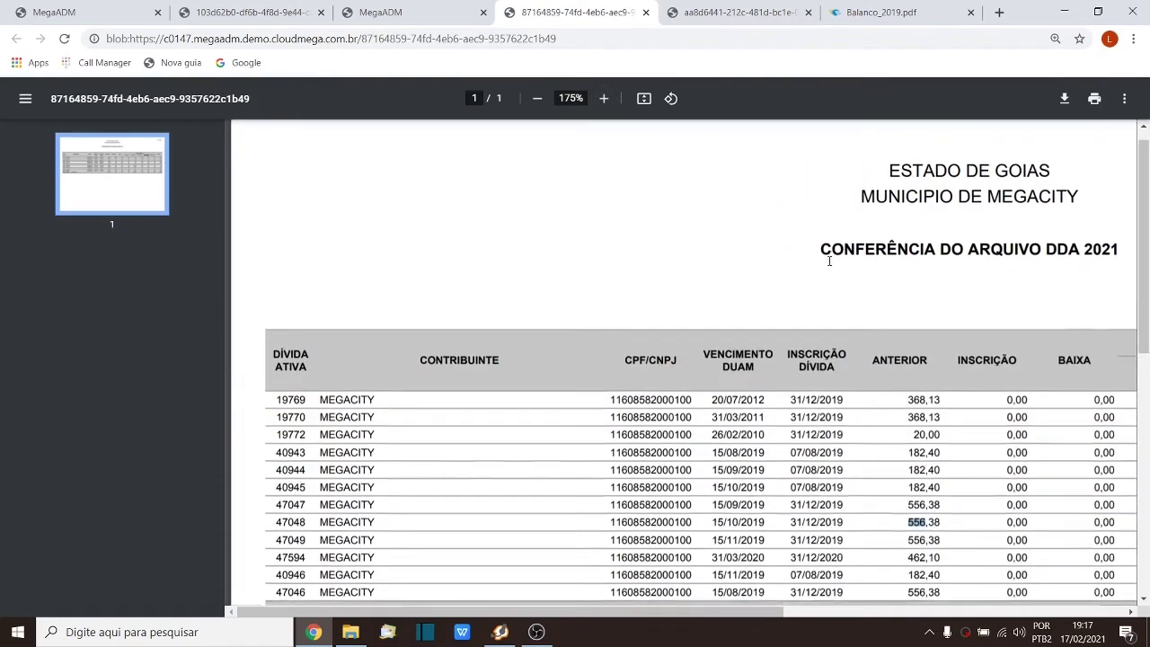
scroll(809, 261, down, 1)
drag(665, 613, 910, 613)
click(948, 435)
drag(930, 435, 960, 434)
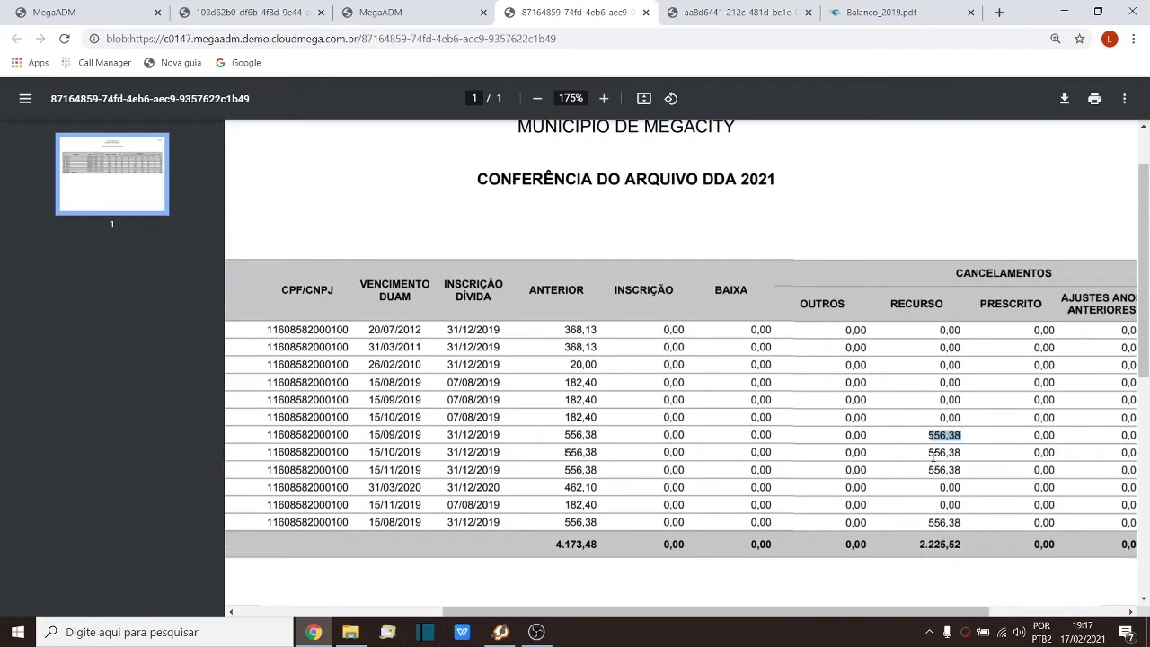
click(938, 456)
click(414, 12)
click(782, 230)
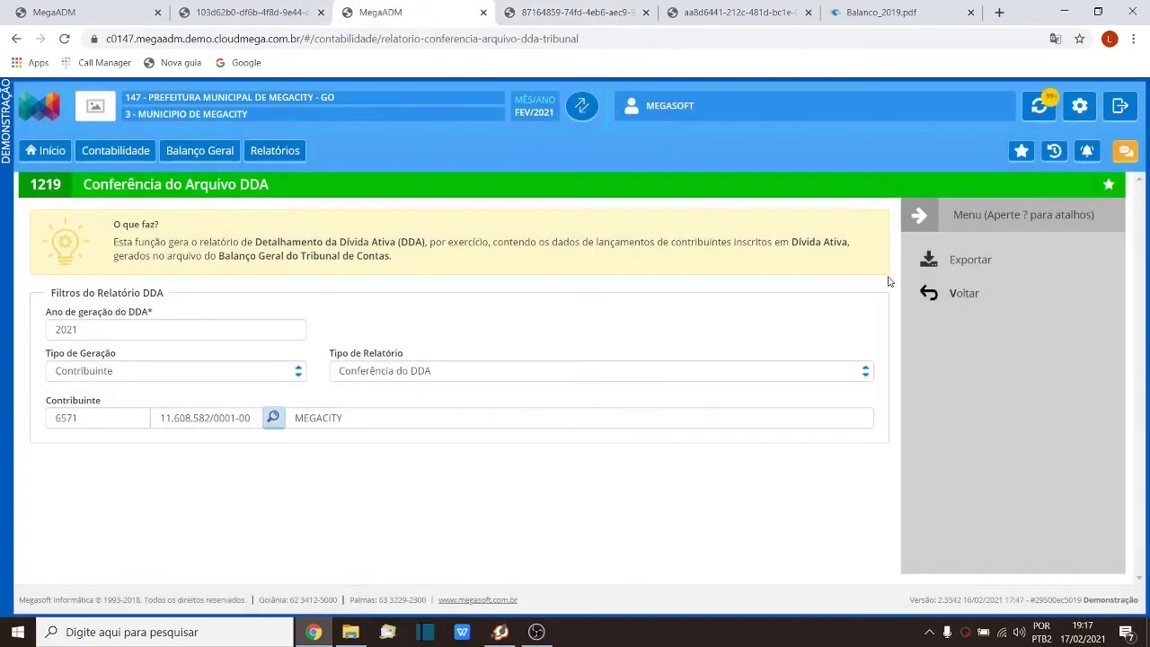
Step: Find contribuinte 6571's installment plan 5 and open its Estorno de Parcelamento reversal record
click(943, 302)
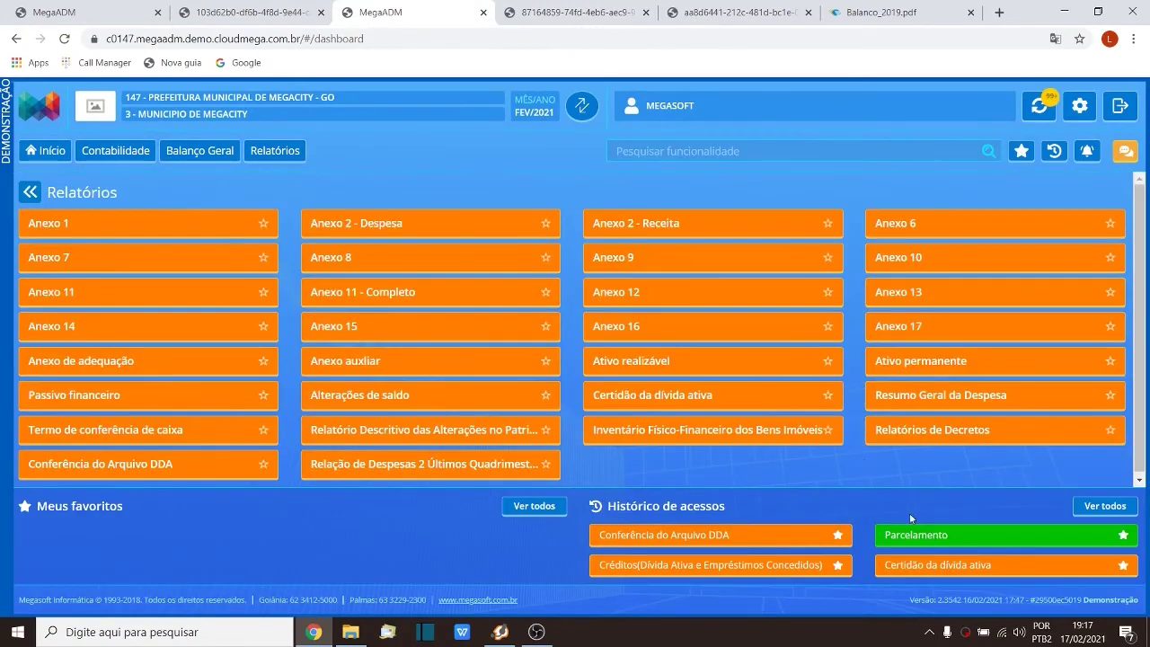
click(913, 533)
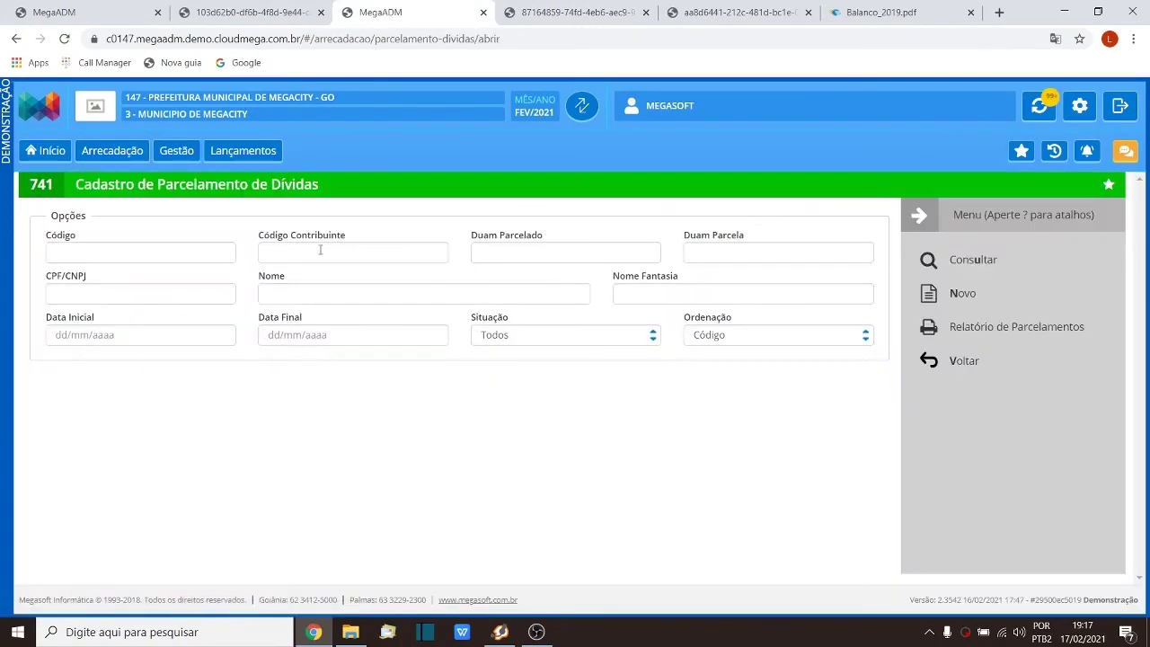
click(320, 250)
text(657)
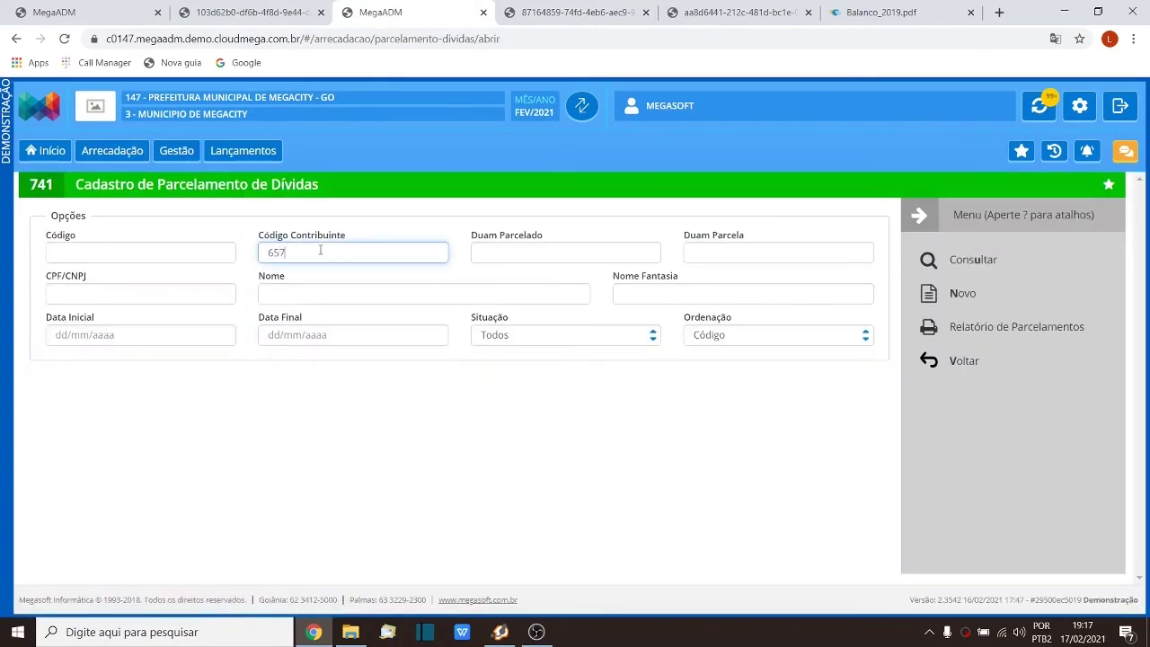
text(1)
click(970, 266)
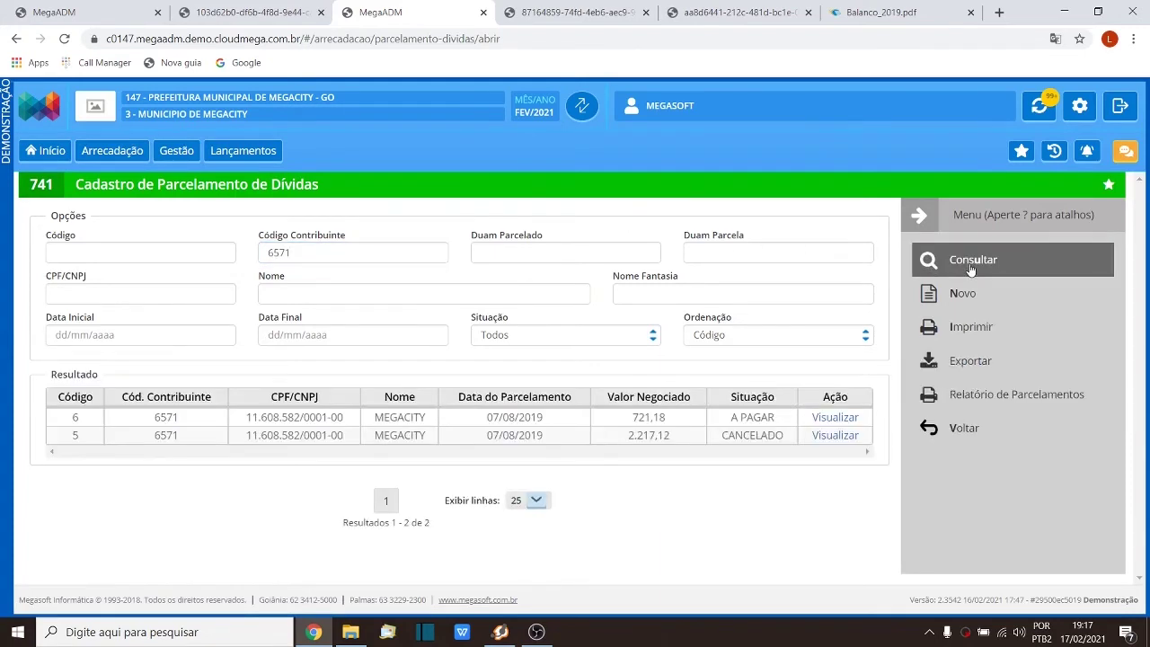
click(825, 440)
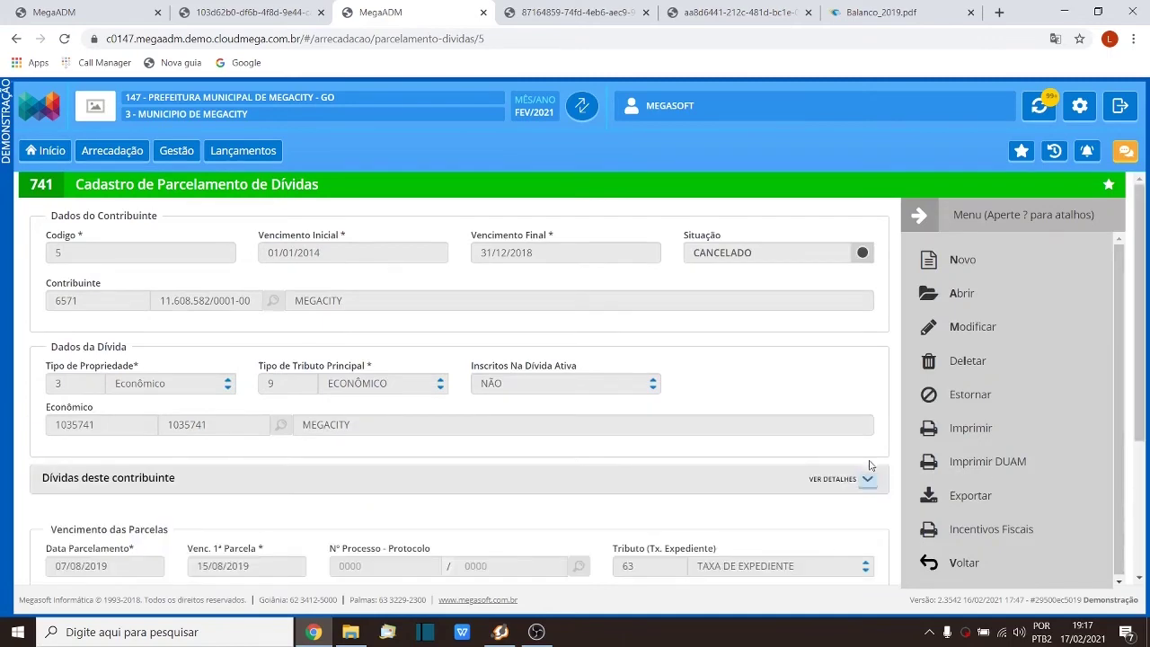
click(954, 395)
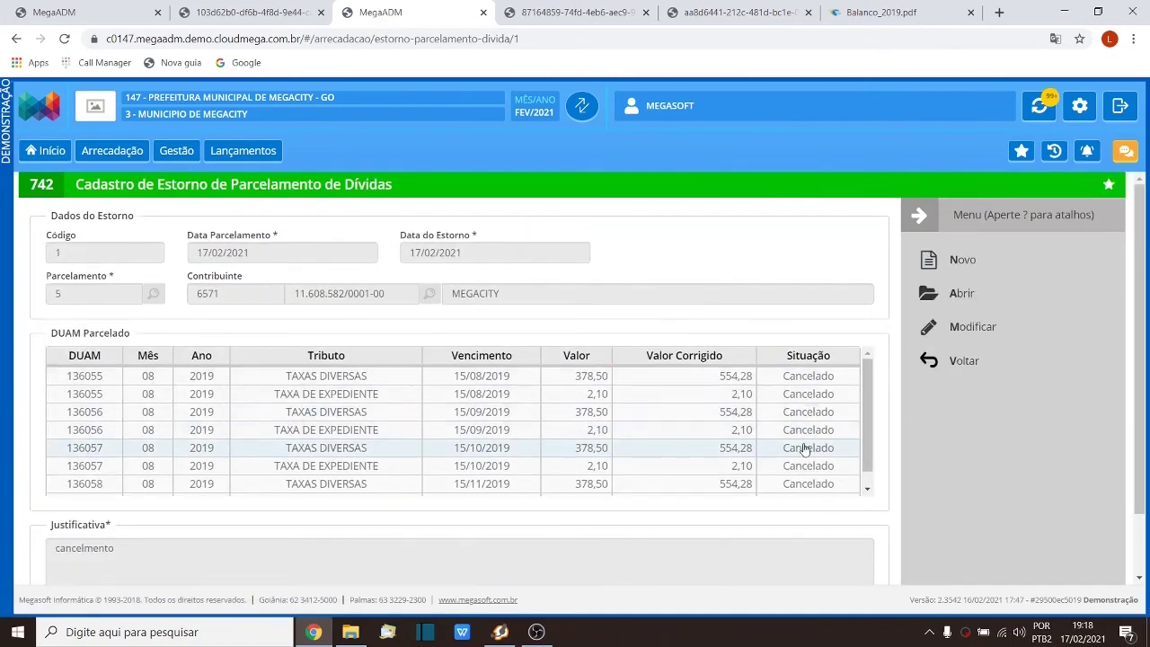
click(721, 16)
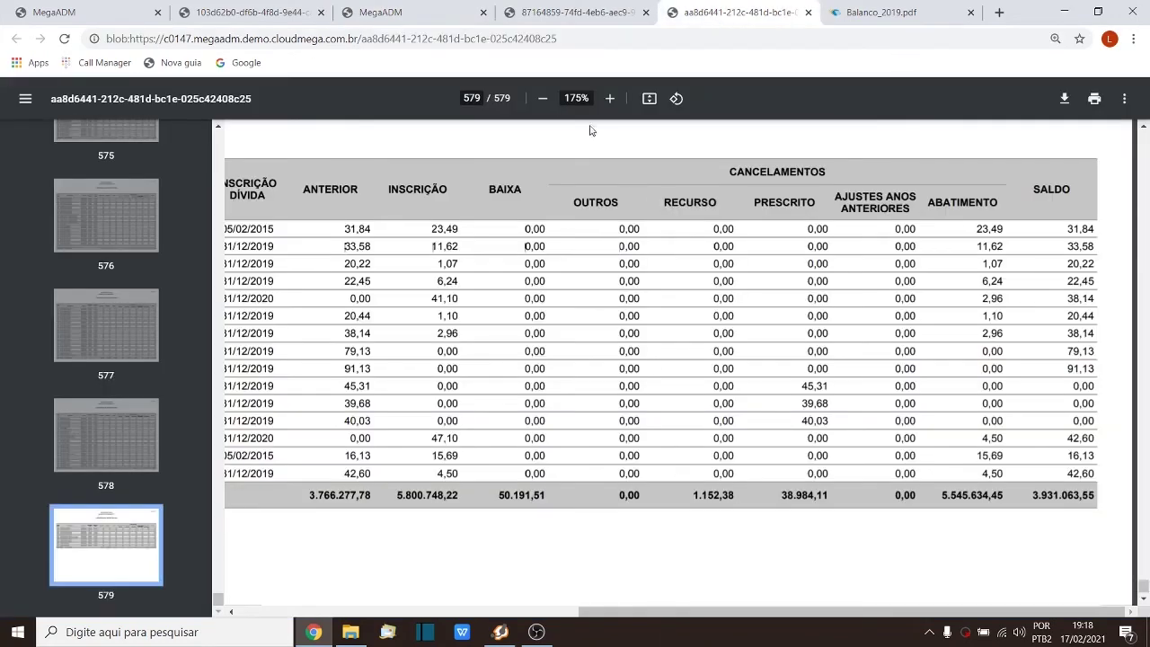
Step: In contribuinte 6571's DDA 2021 report, compare the 556,38 Recurso debts with their zero Saldo
click(575, 12)
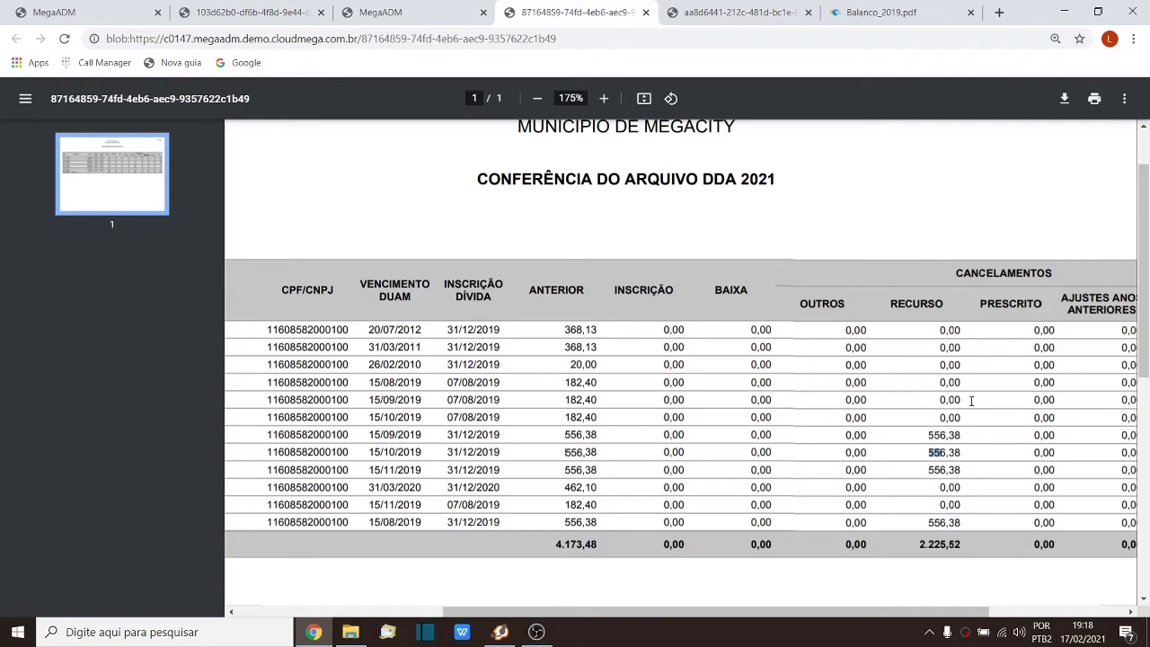
drag(655, 612, 788, 613)
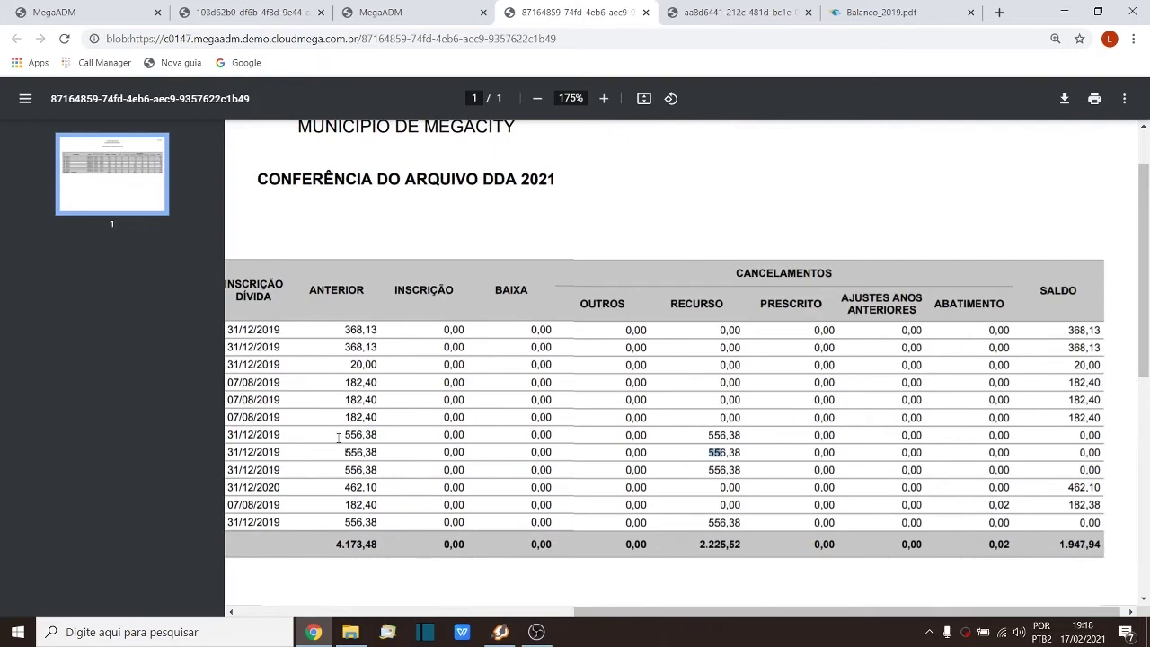
drag(341, 437, 370, 427)
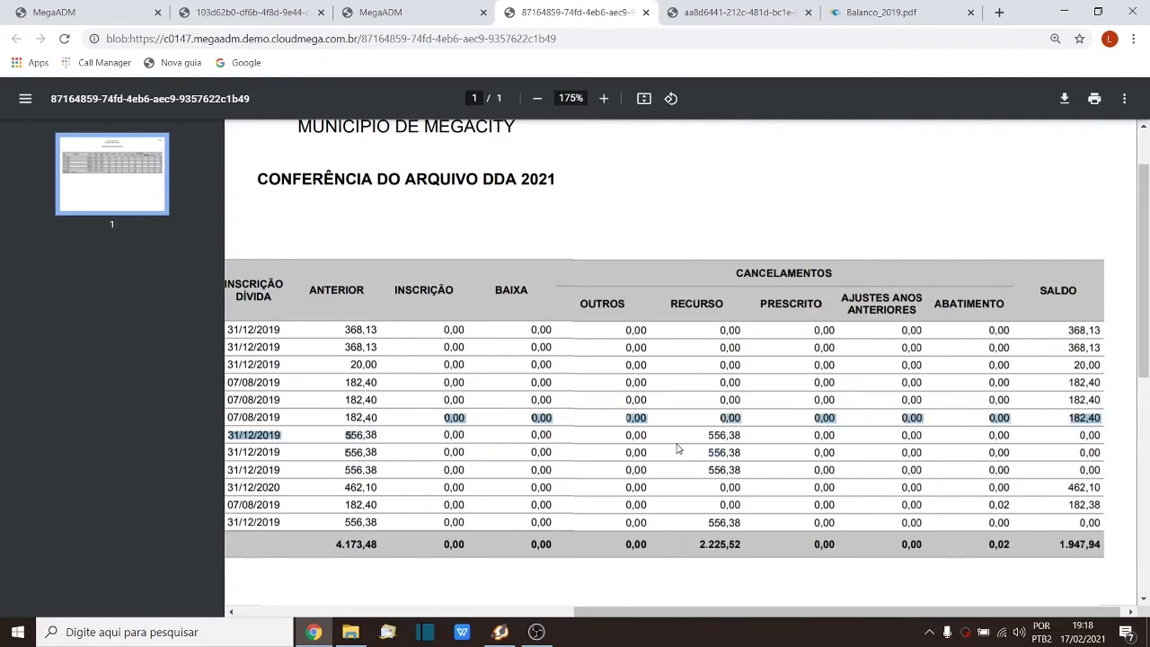
click(712, 435)
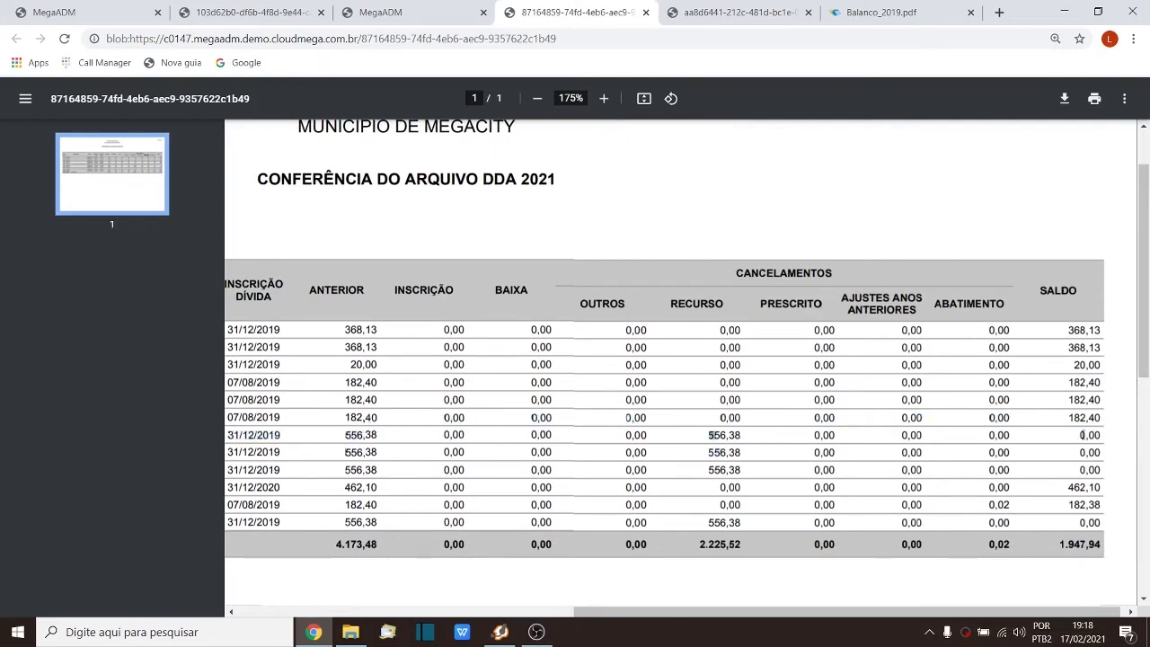
drag(1080, 436, 1100, 436)
click(428, 12)
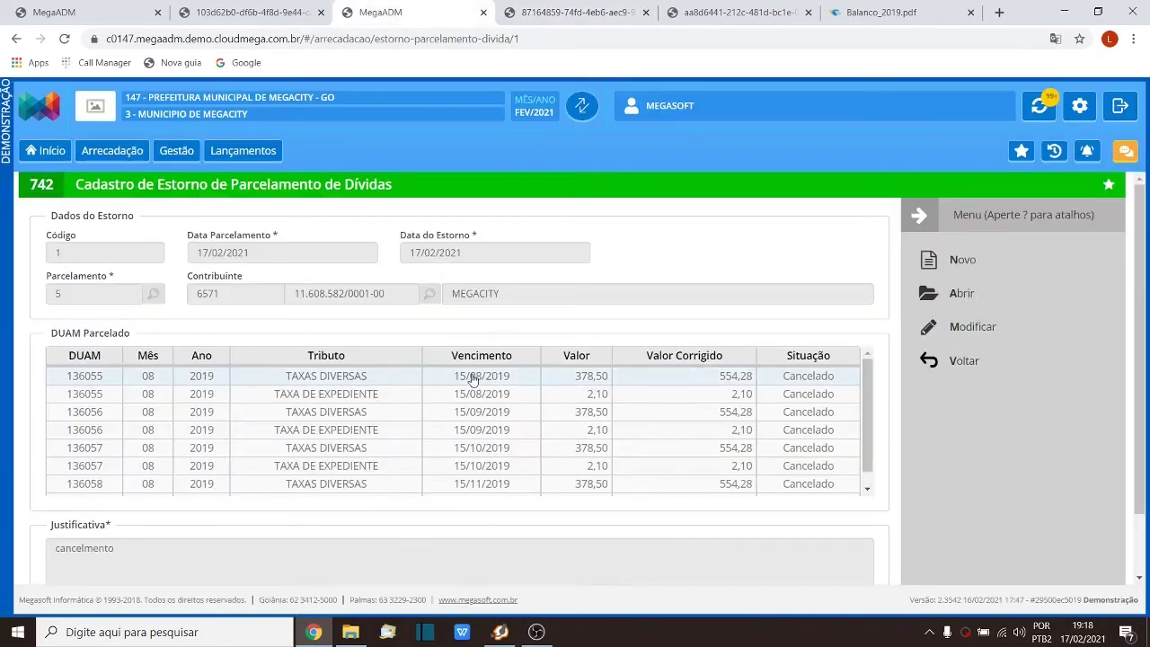
Step: Return to installment plan 5 and show its cancelled DUAM parcels
click(958, 363)
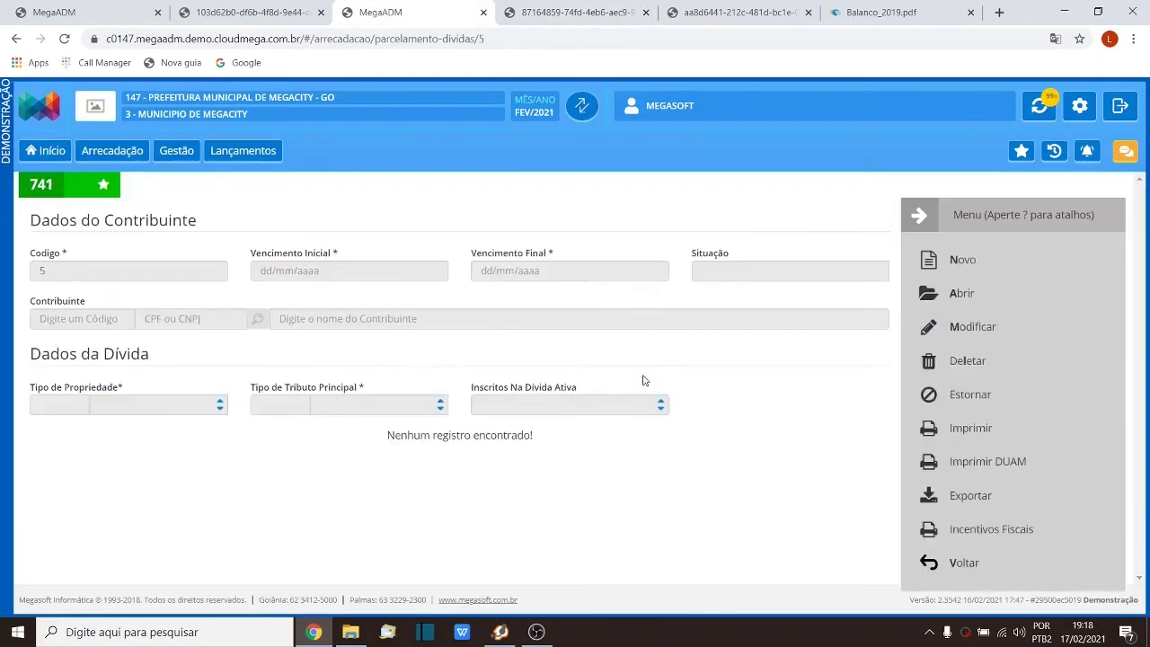
scroll(643, 375, down, 7)
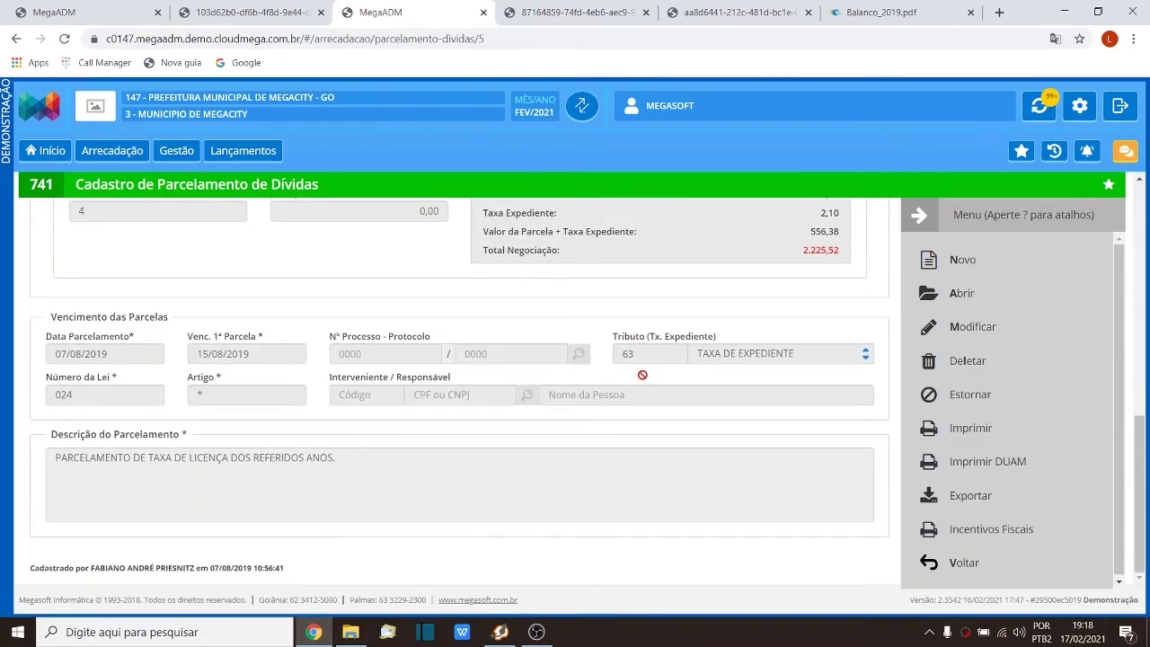
scroll(643, 374, up, 6)
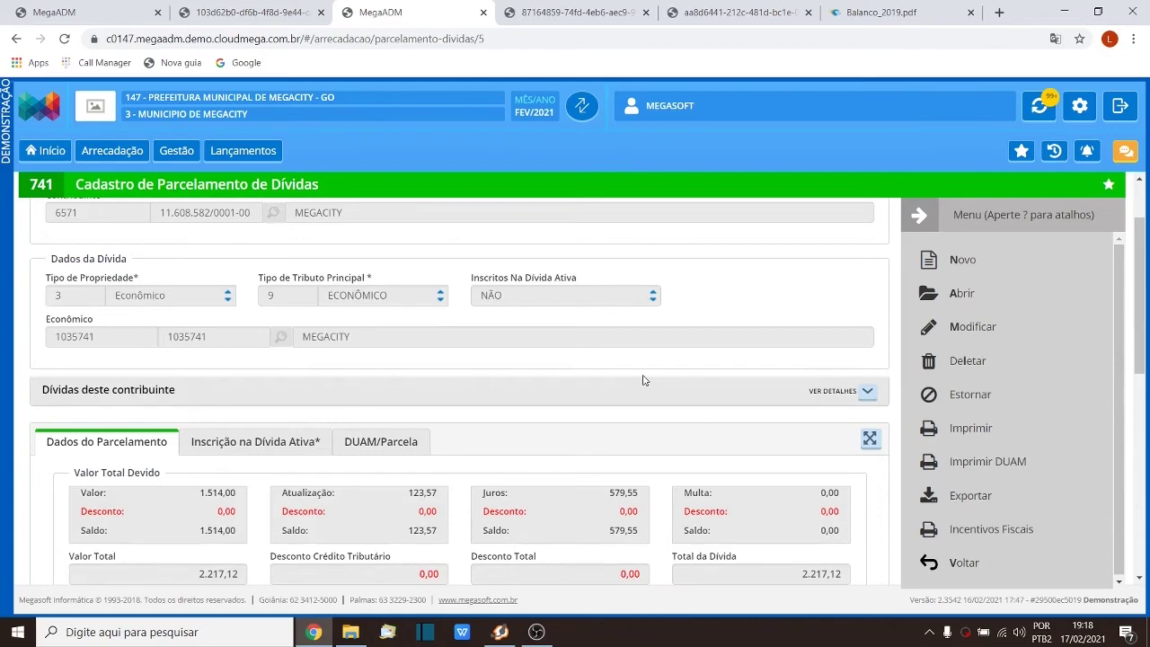
scroll(643, 380, down, 2)
click(362, 294)
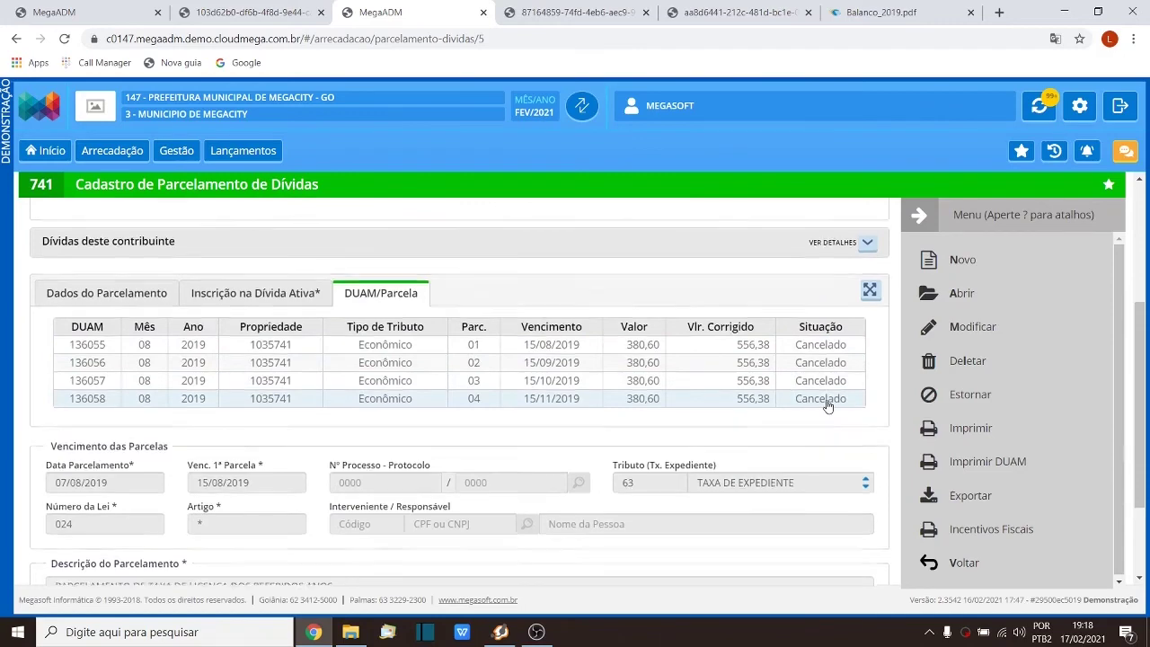
Step: Expand and review the contribuinte's original debts under Dívidas deste contribuinte
scroll(827, 407, up, 3)
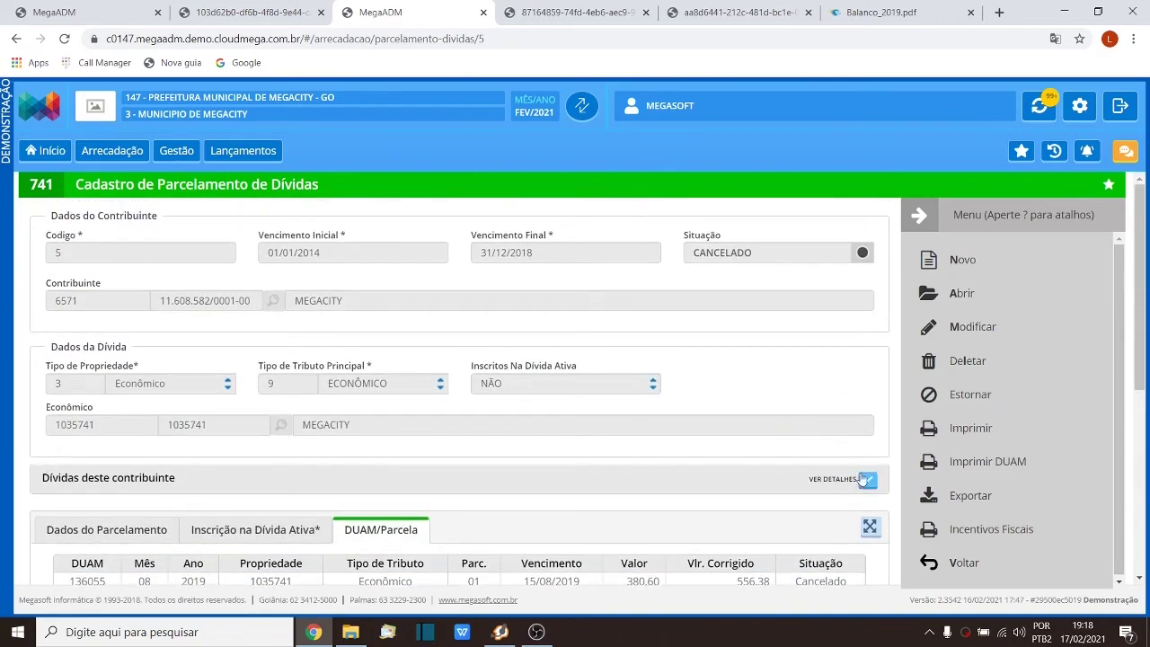
click(867, 479)
scroll(696, 409, down, 2)
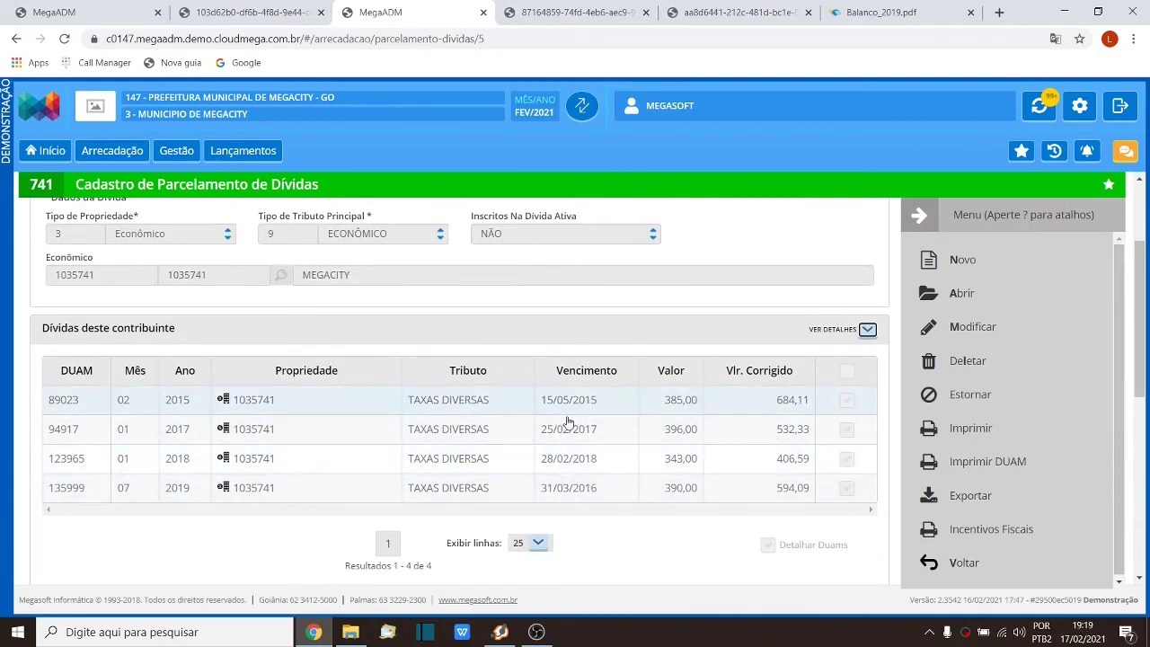
scroll(650, 465, down, 4)
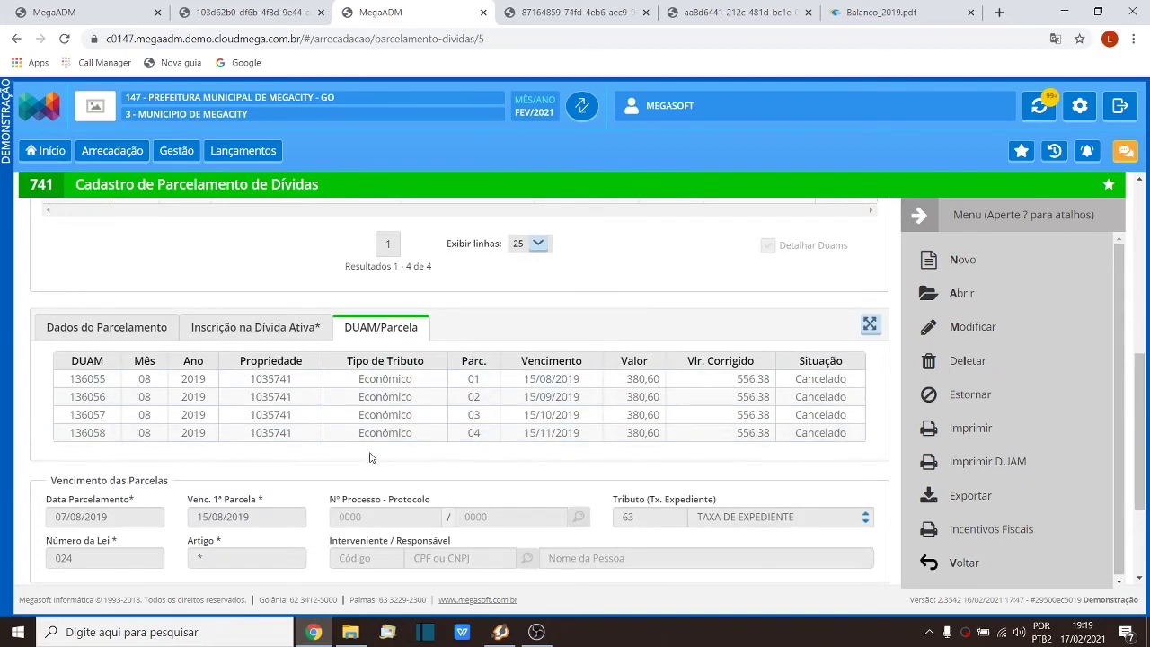
scroll(663, 437, up, 2)
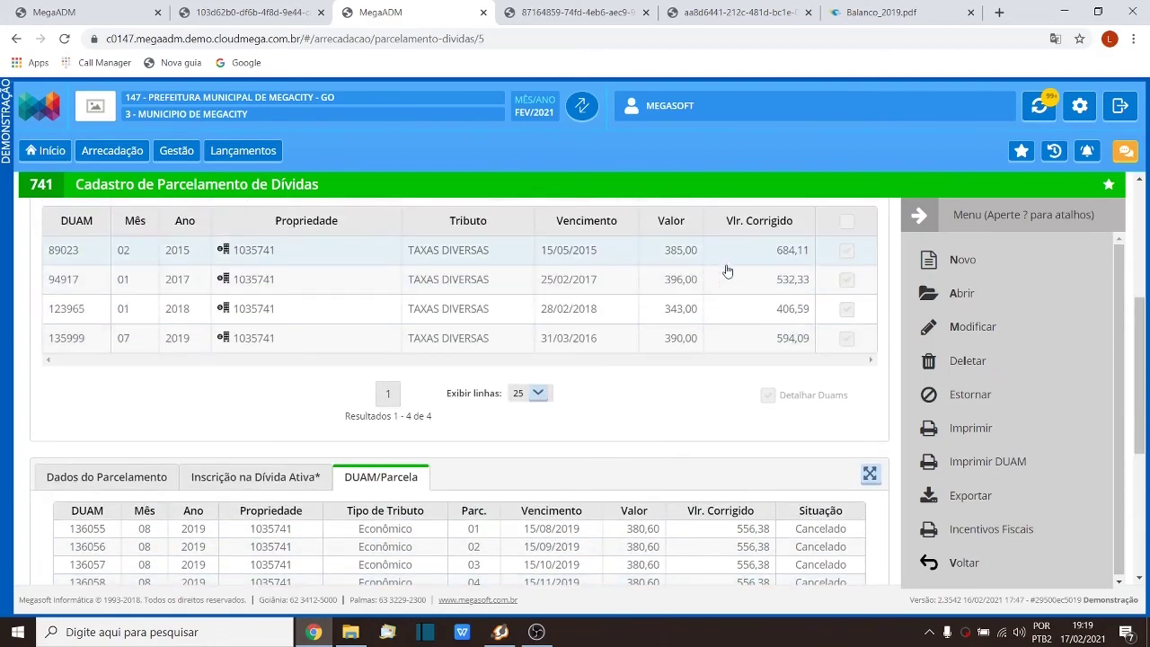
scroll(728, 271, down, 2)
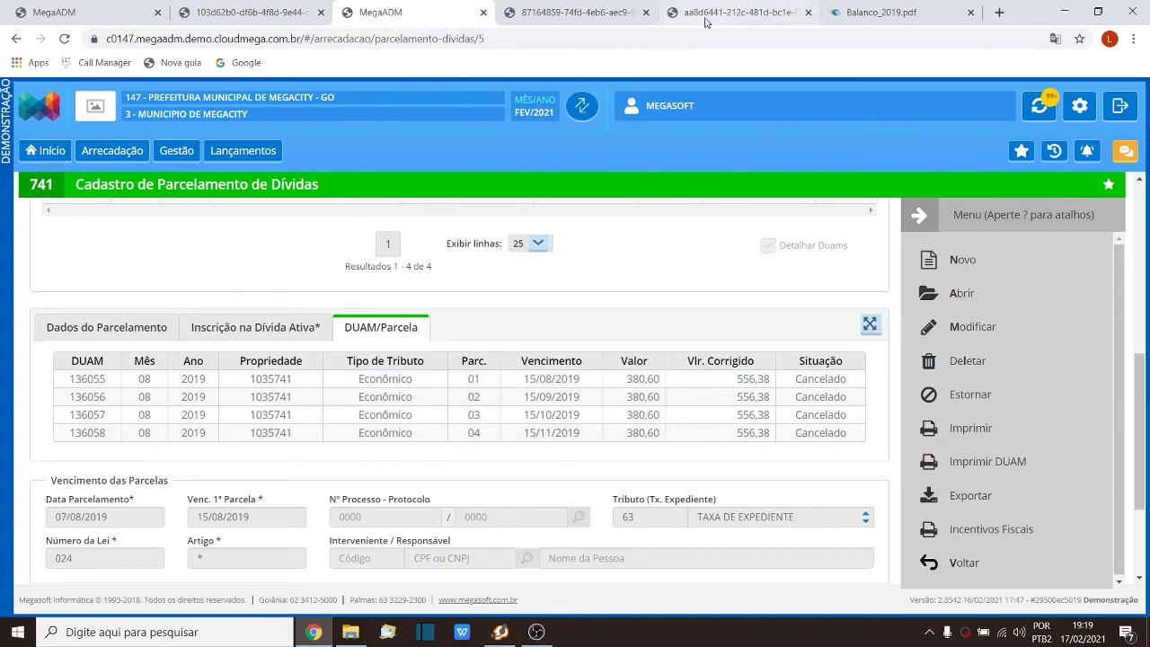
click(734, 13)
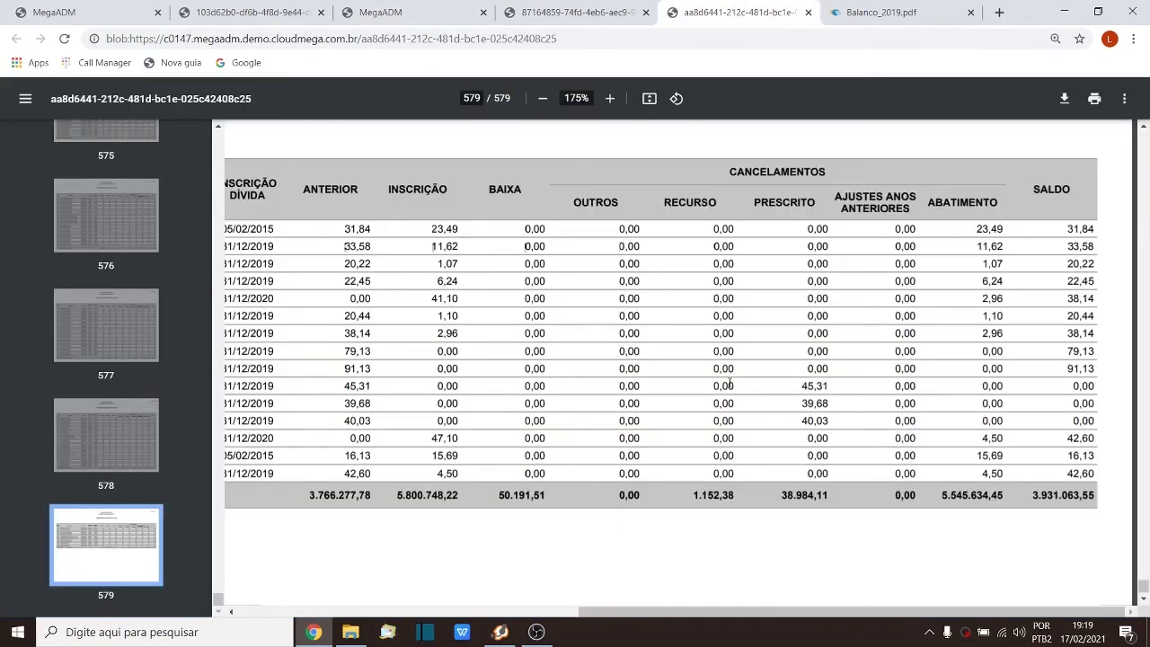
Step: Show the Conferência do Arquivo DDA 2021 PDF for contribuinte 6571 again
click(577, 10)
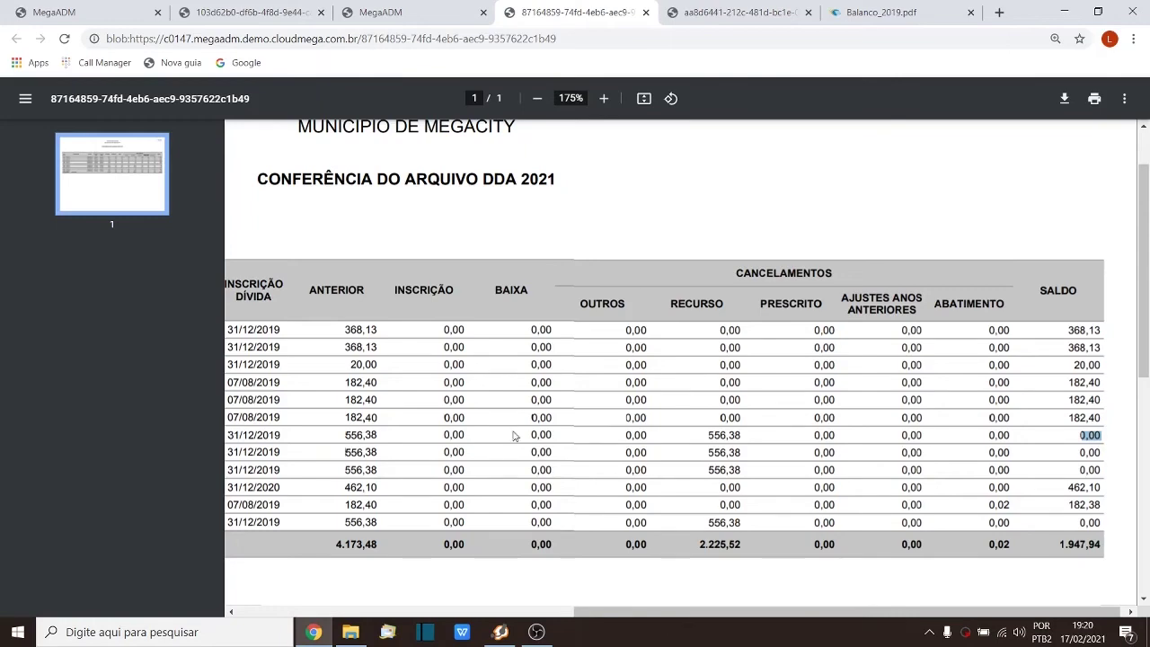
Step: Highlight the 15/10/2019 row's zero Inscrição, a 556,38 Recurso amount and the 2.225,52 Recurso total
drag(609, 615, 502, 613)
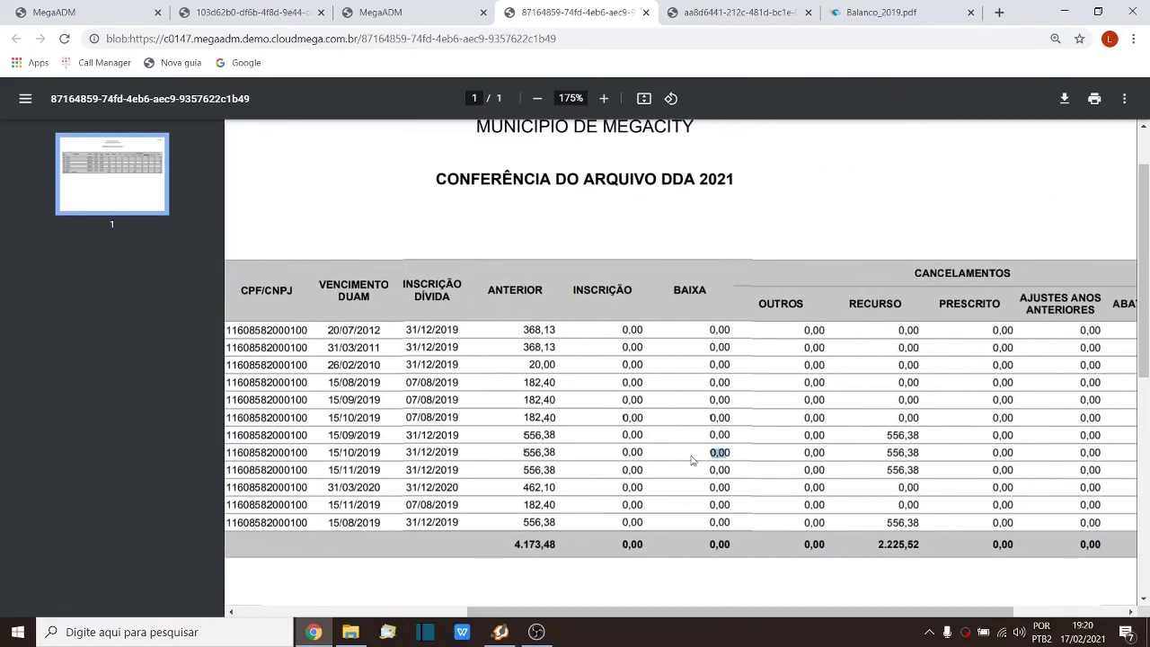
drag(621, 452, 654, 452)
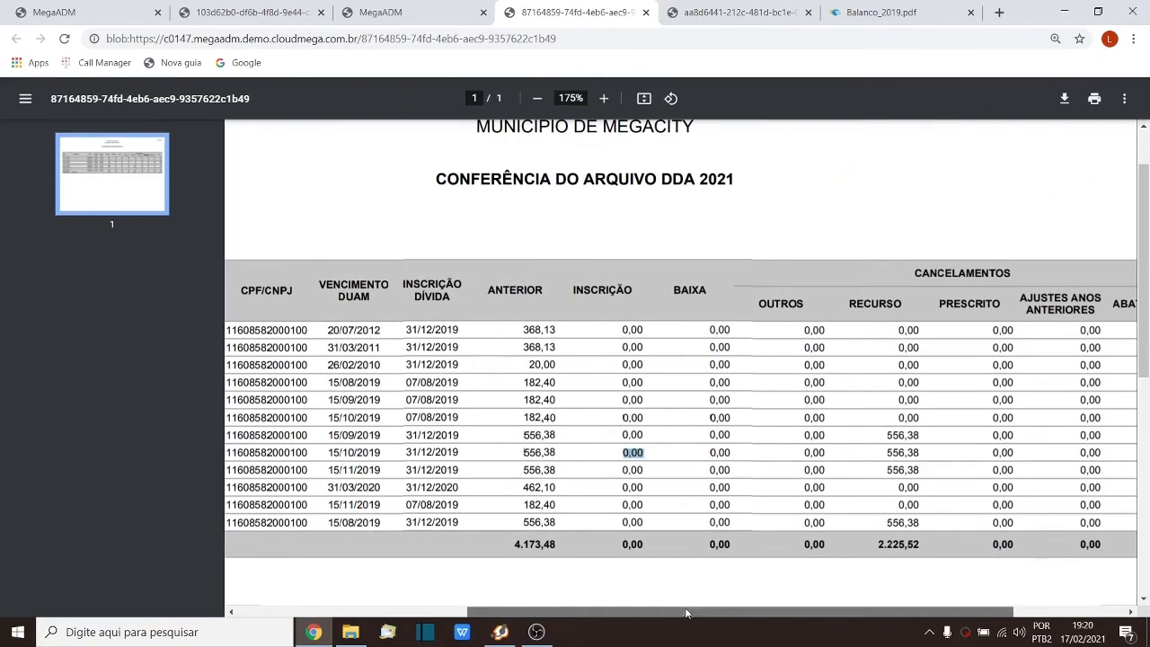
drag(687, 611, 774, 617)
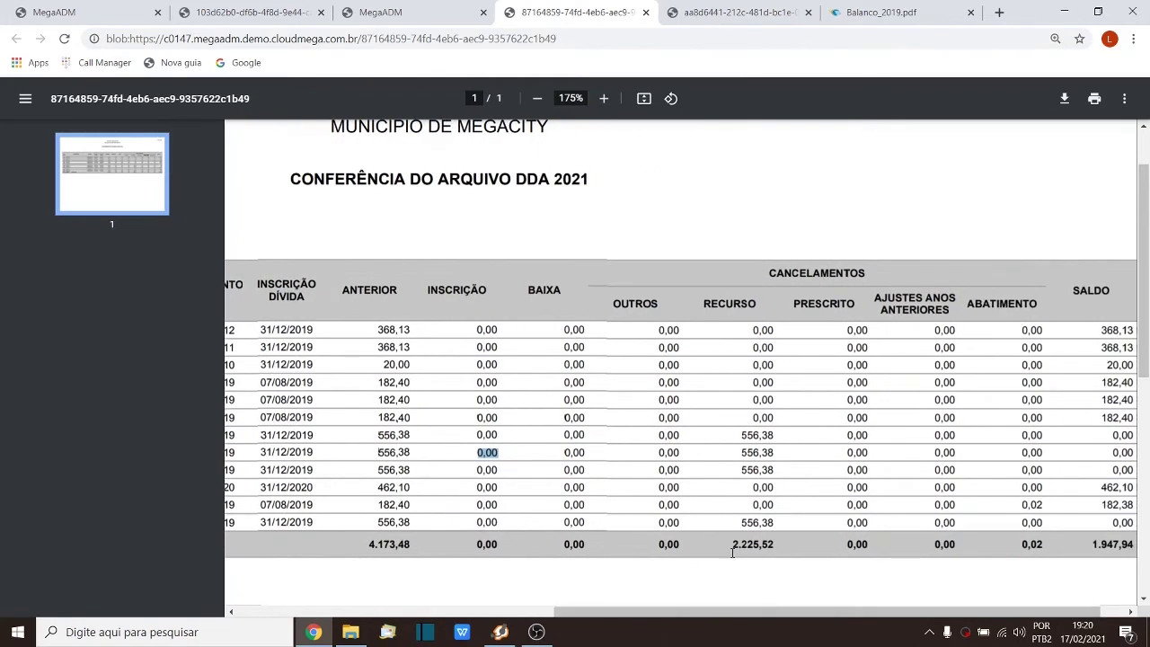
drag(730, 544, 778, 547)
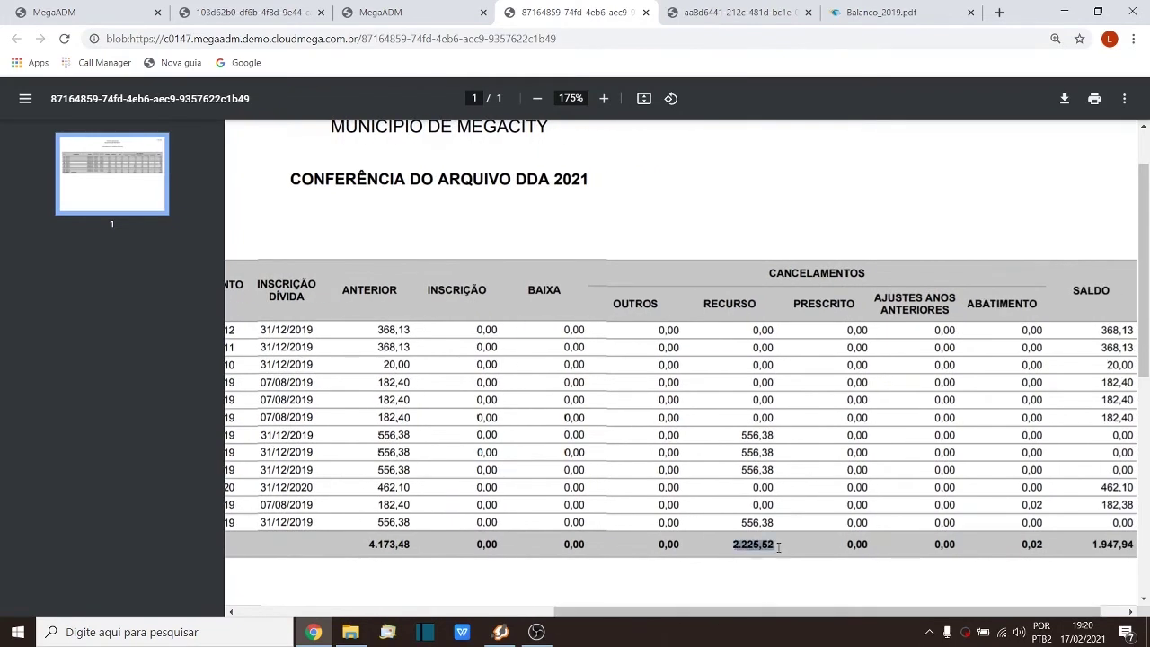
drag(741, 436, 758, 454)
click(727, 455)
click(746, 471)
Step: Recheck the 2.225,52 Recurso total, INSCRIÇÃO column and report year, then view the cancelled installments
drag(731, 545, 774, 546)
drag(475, 436, 501, 435)
drag(428, 289, 489, 289)
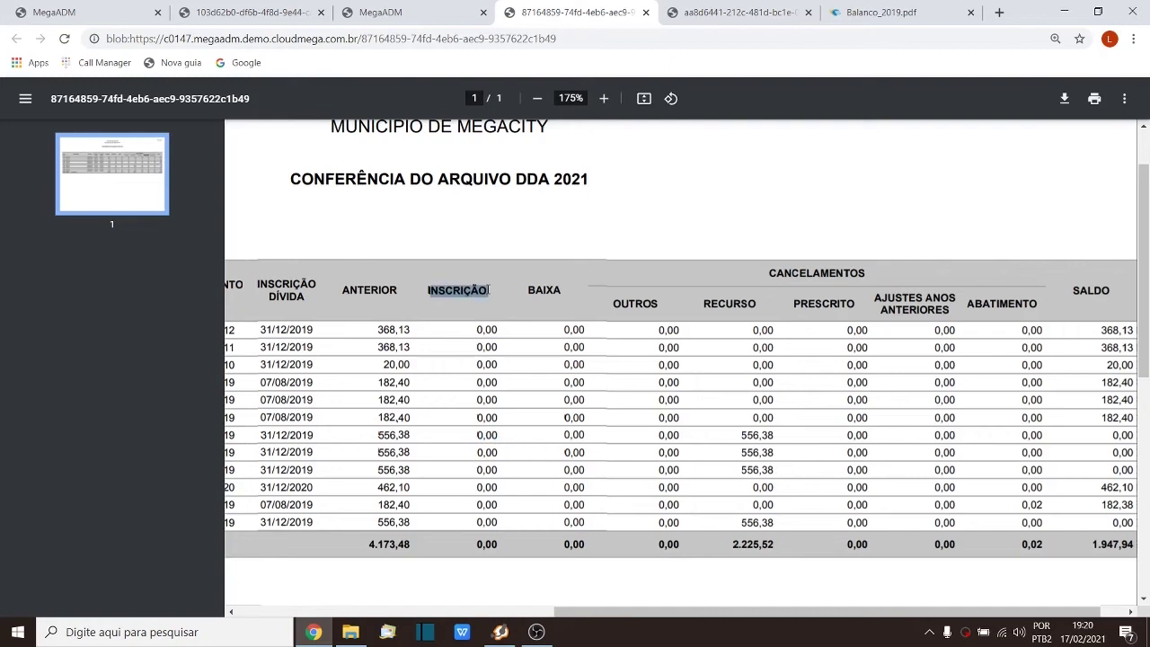
drag(540, 180, 624, 198)
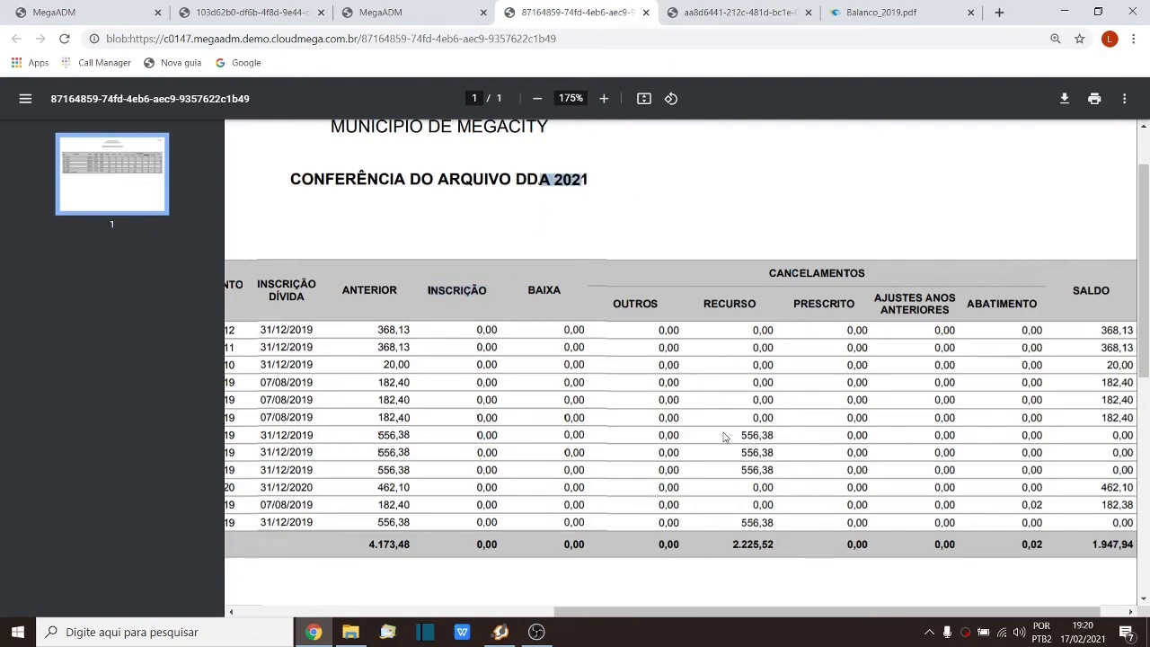
drag(688, 612, 904, 618)
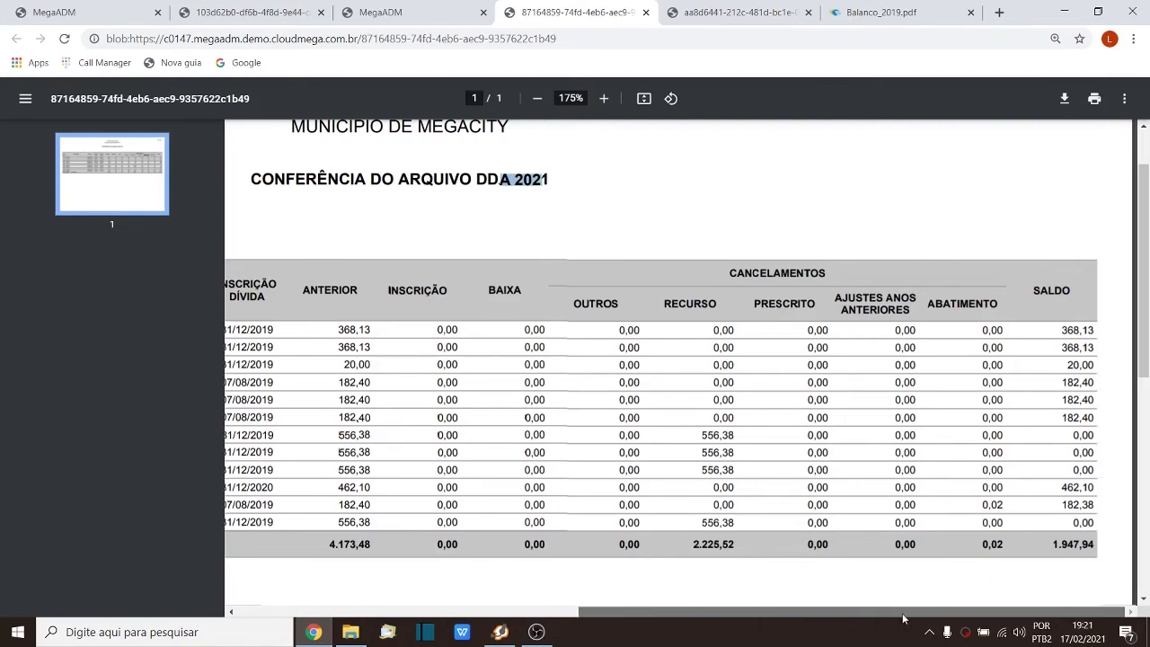
click(1081, 435)
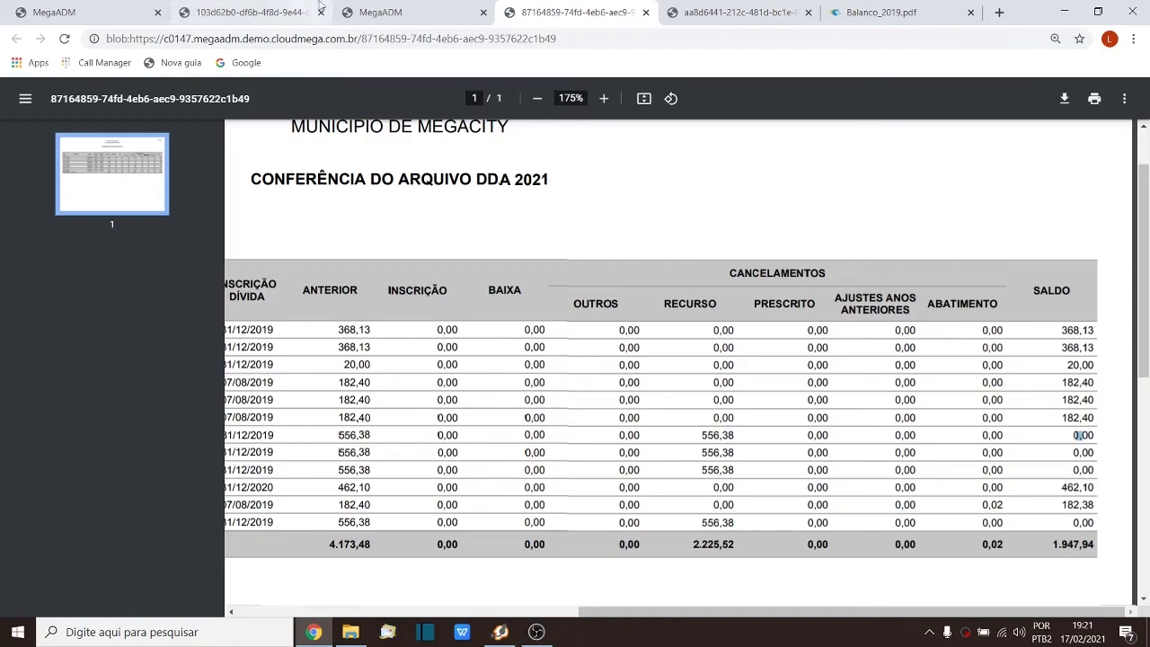
click(395, 10)
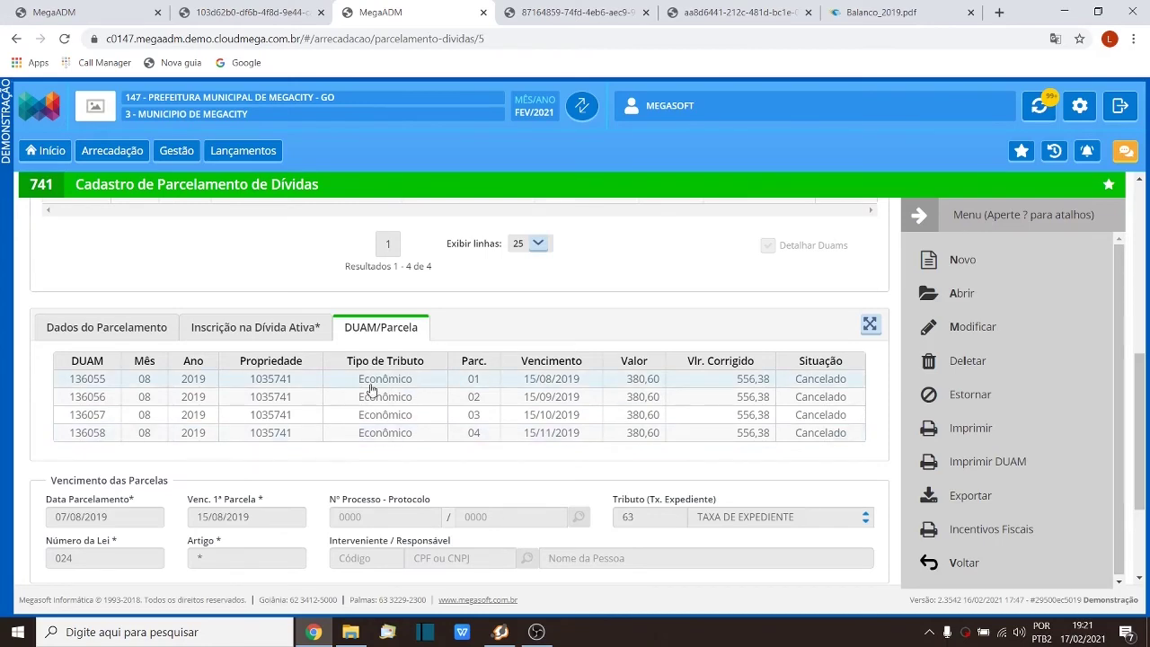
Step: Compare the cancelled installments against the report's 2.225,52 Recurso total and rows five and six
click(575, 12)
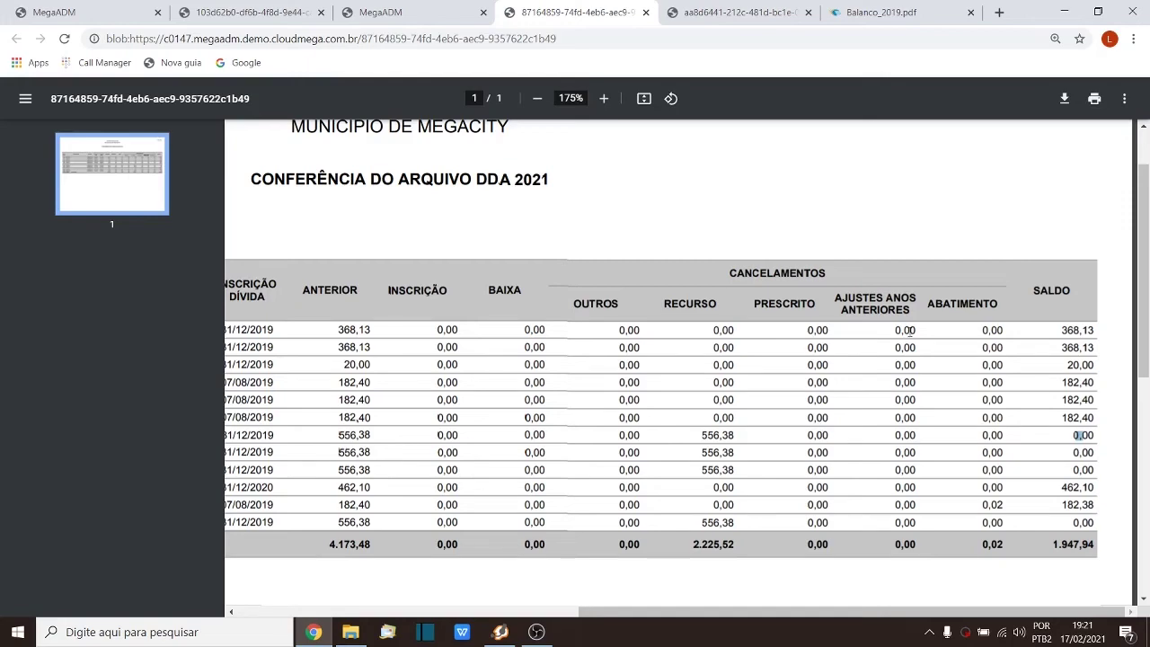
click(404, 12)
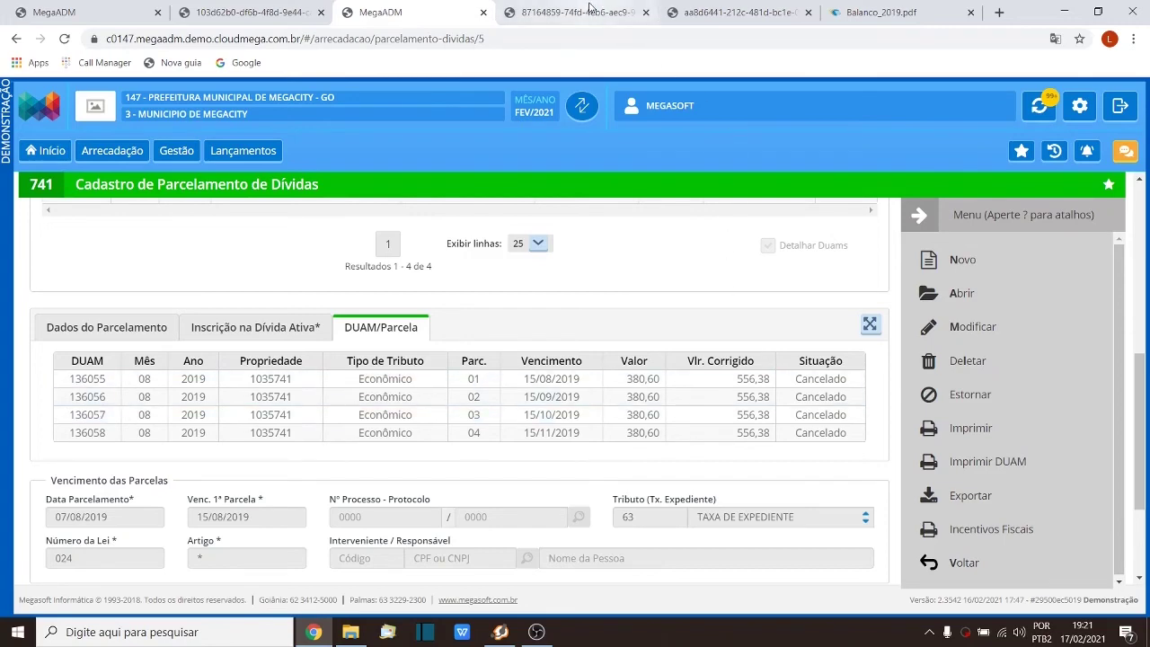
click(591, 11)
drag(692, 545, 751, 537)
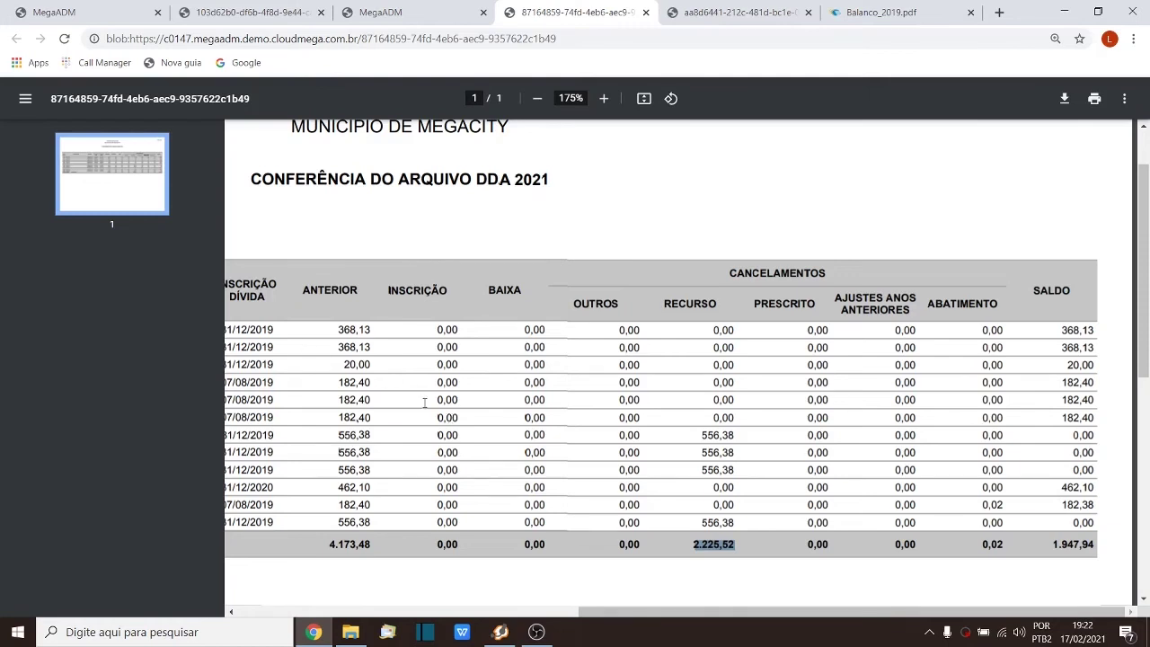
drag(438, 403, 444, 413)
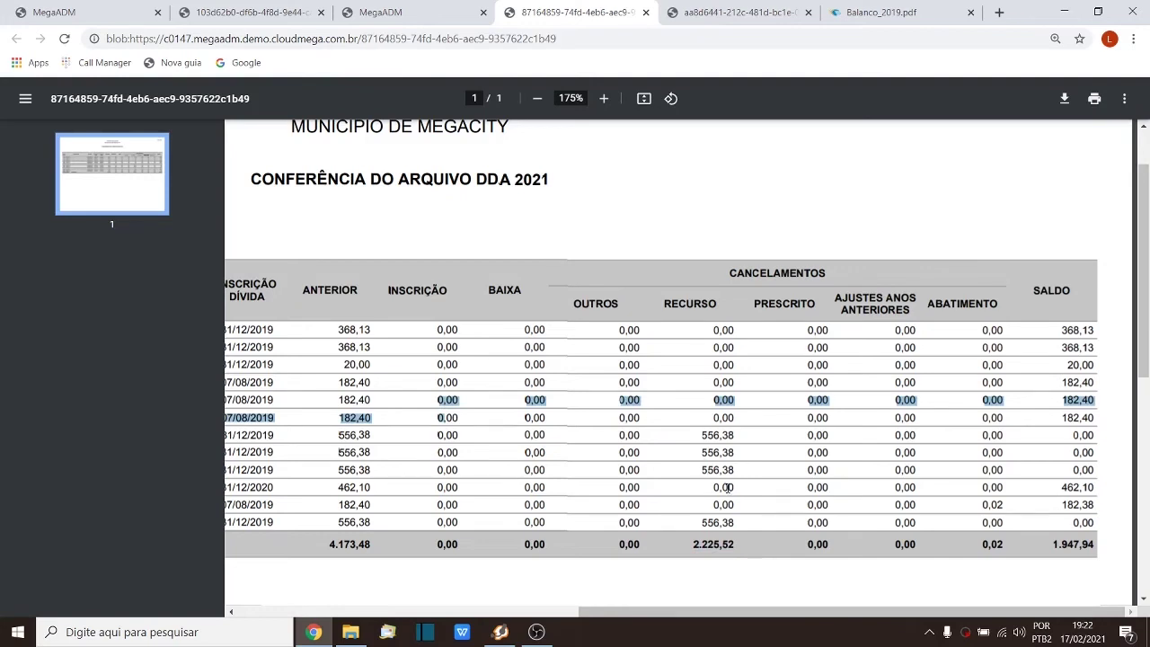
click(752, 482)
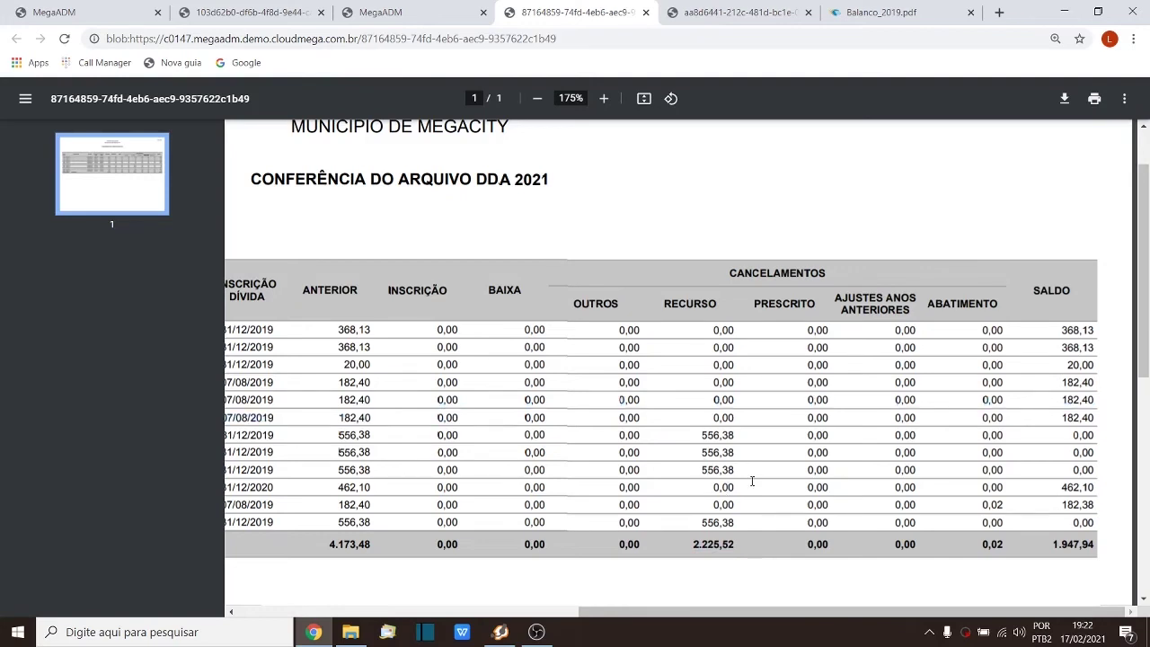
click(385, 12)
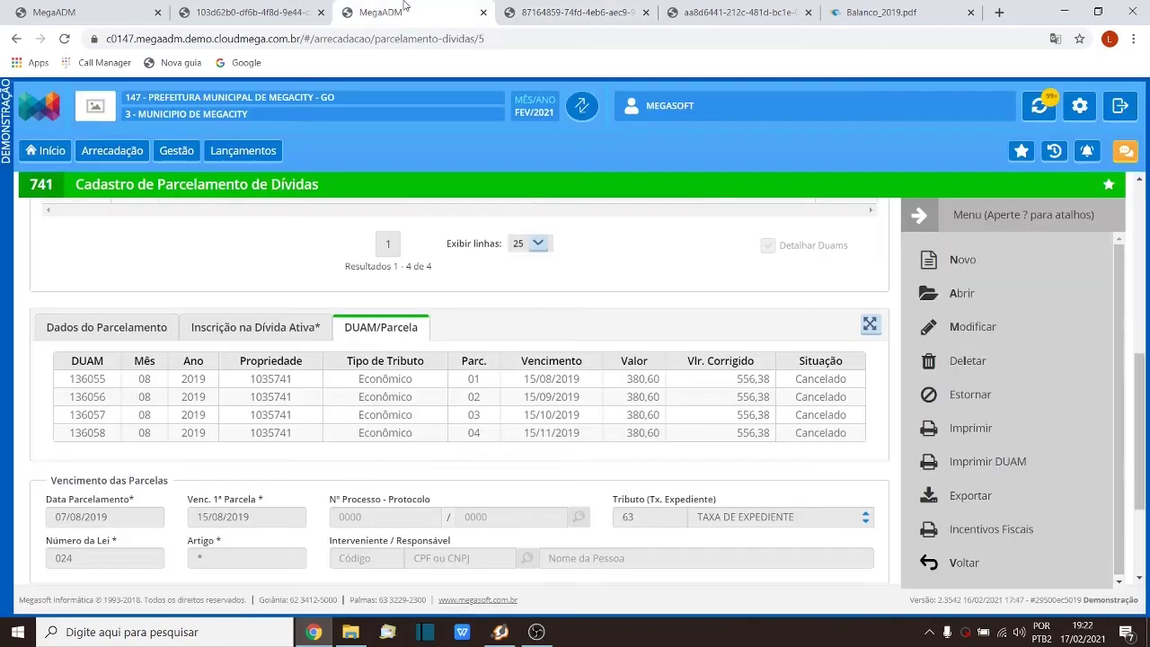
click(80, 7)
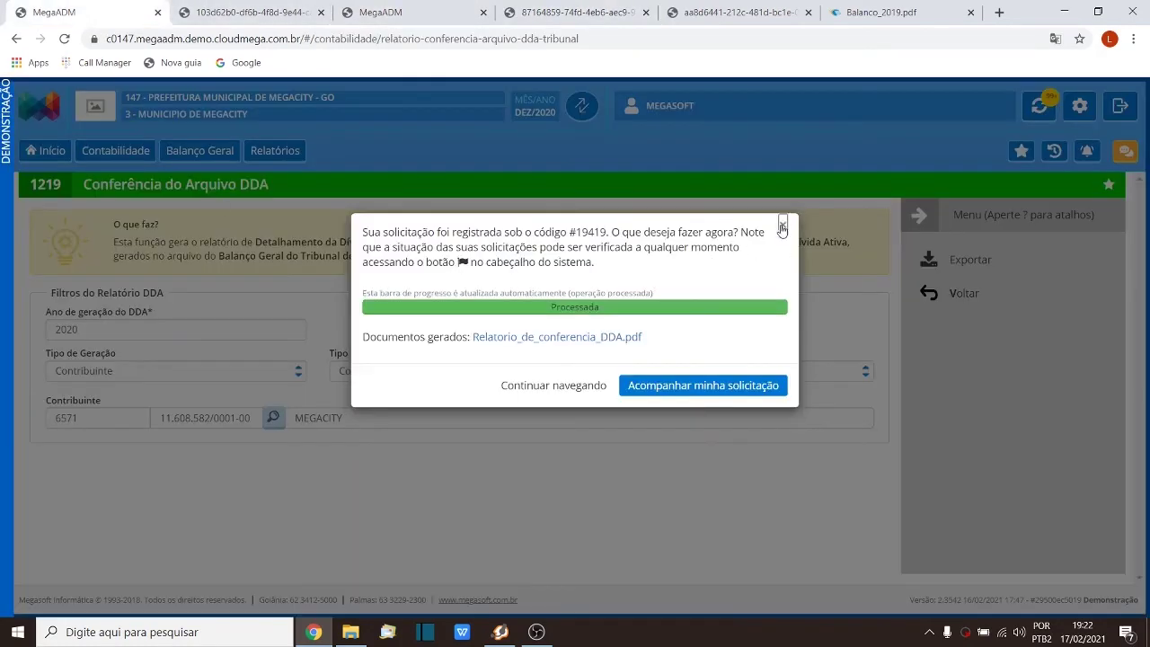
Step: Open Balanço Geral > Principais > Dívida Ativa DDA and tick Transformar Cancelamento de Recurso Para Ajuste
click(783, 224)
click(964, 299)
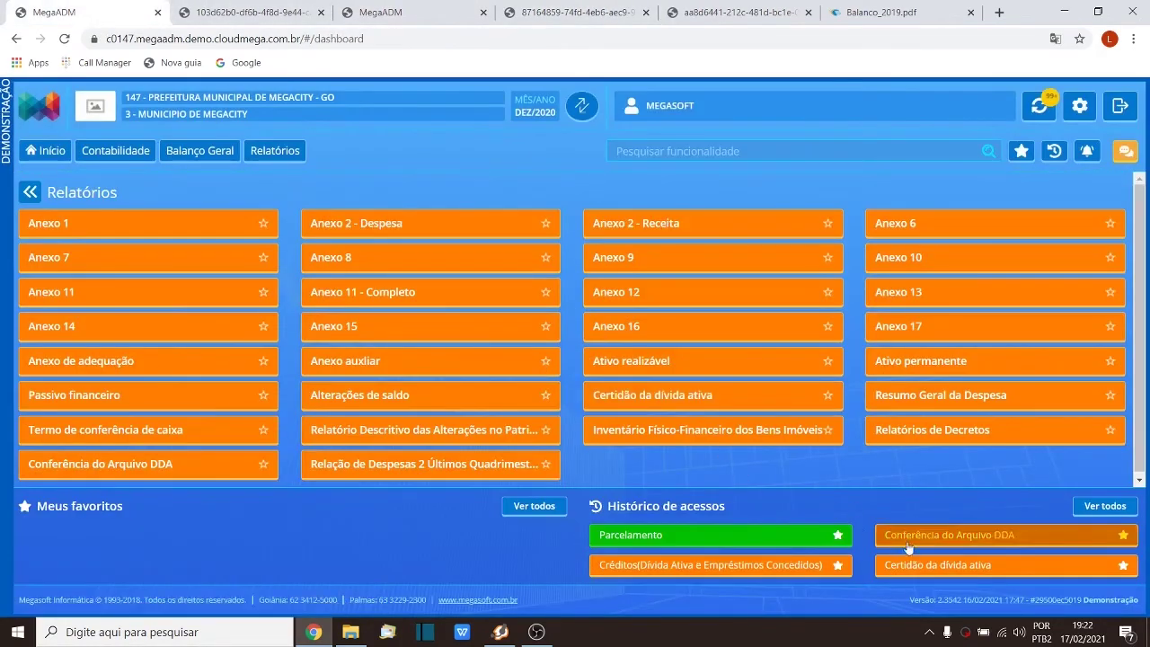
click(199, 151)
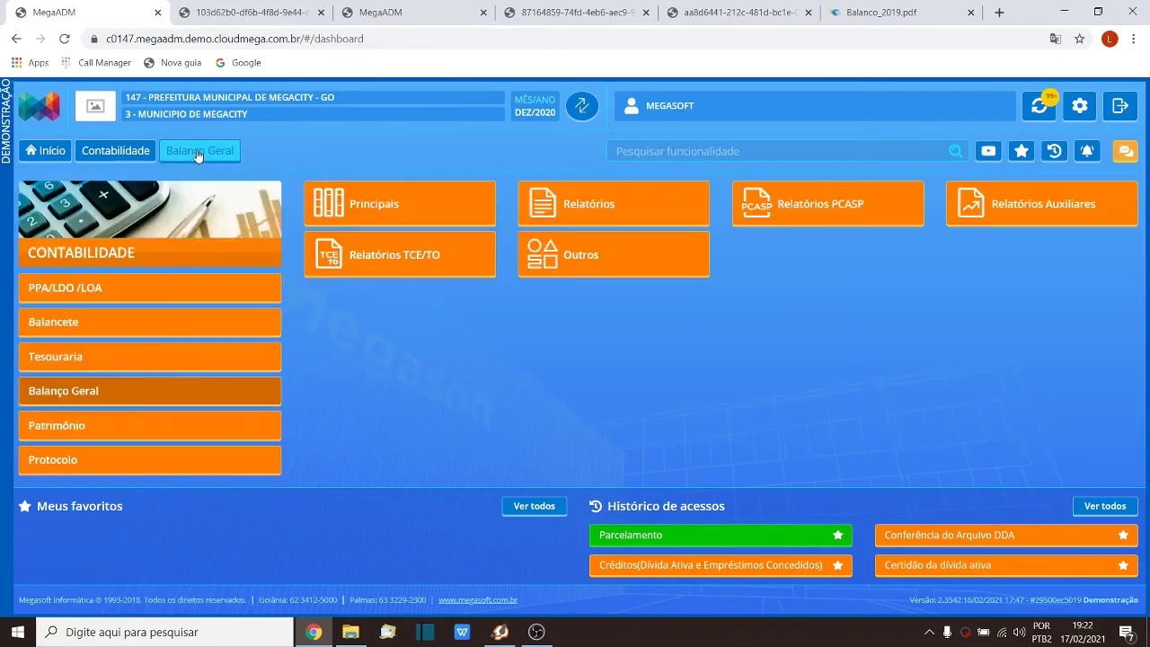
click(336, 219)
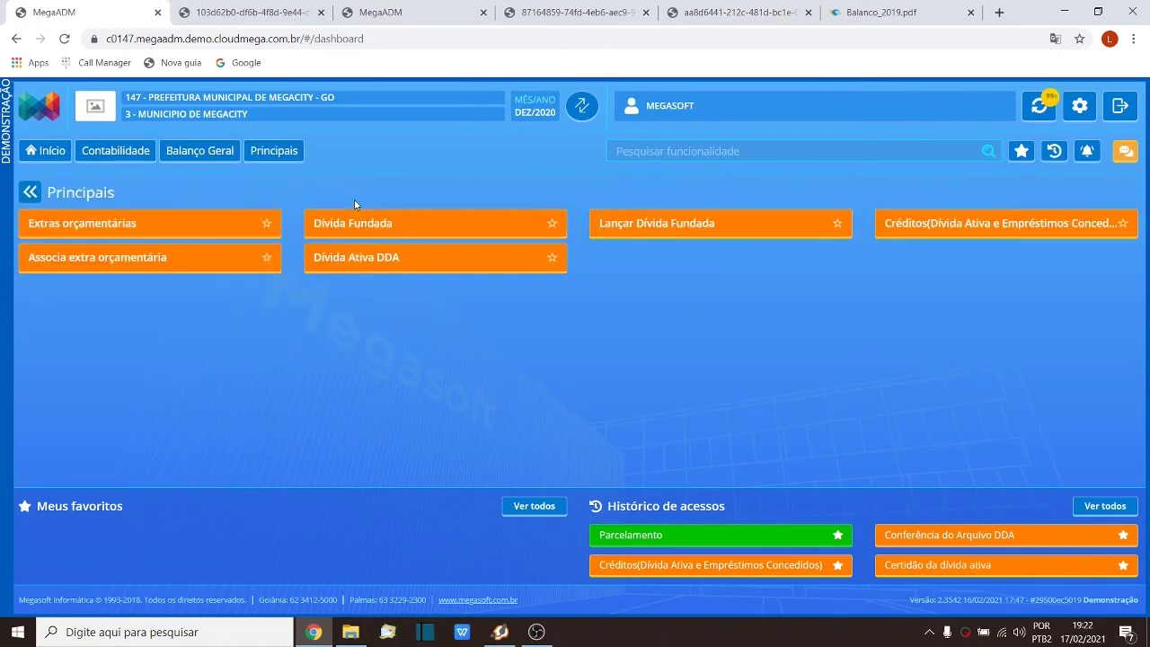
click(375, 263)
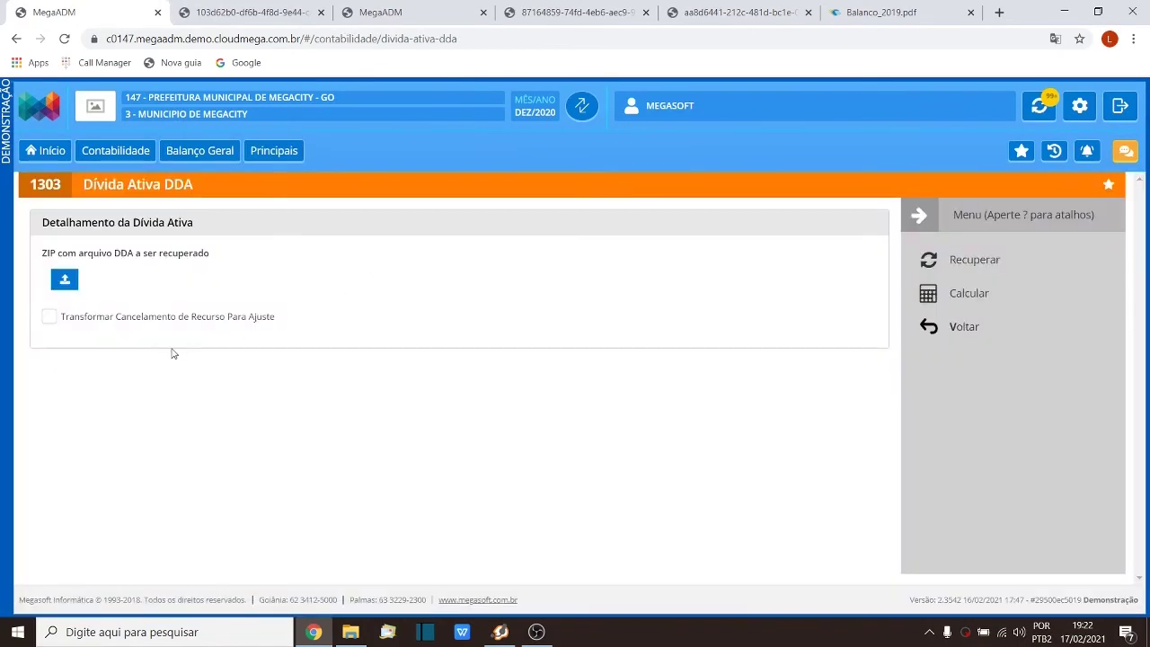
click(49, 317)
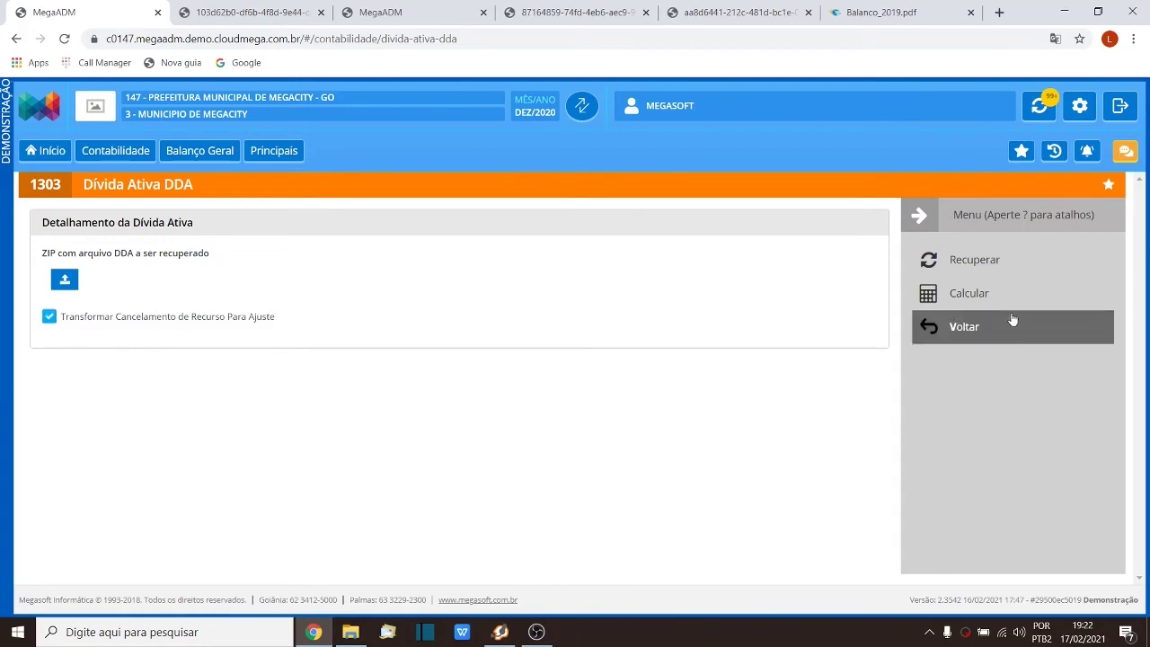
click(611, 12)
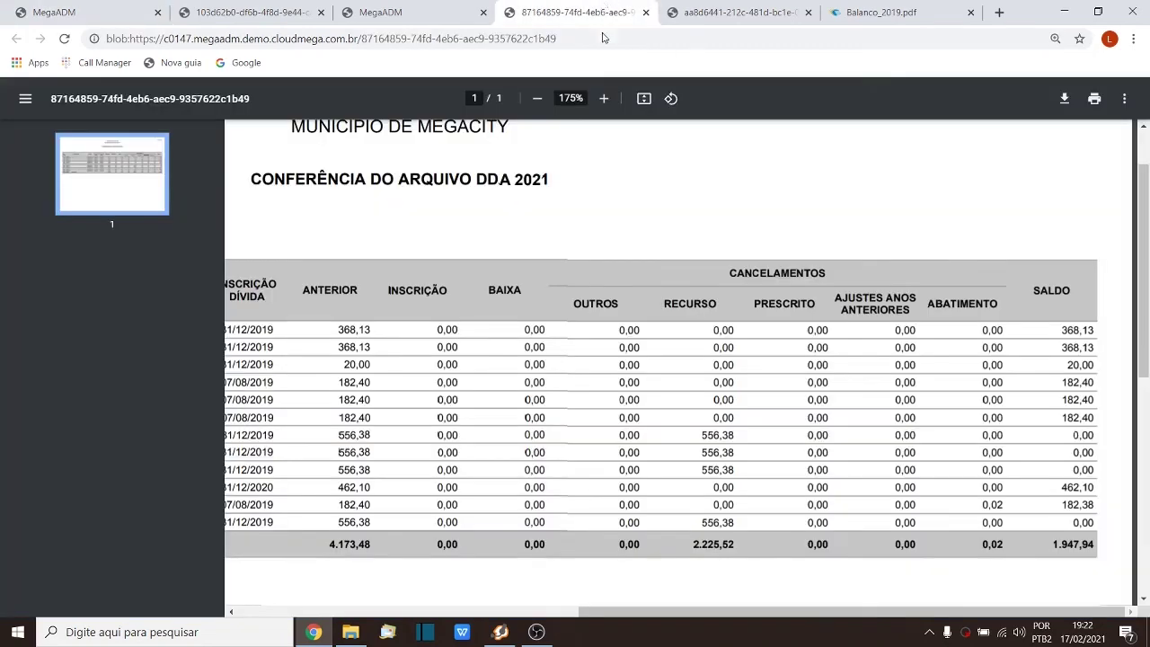
double_click(708, 434)
drag(896, 435, 915, 436)
click(60, 12)
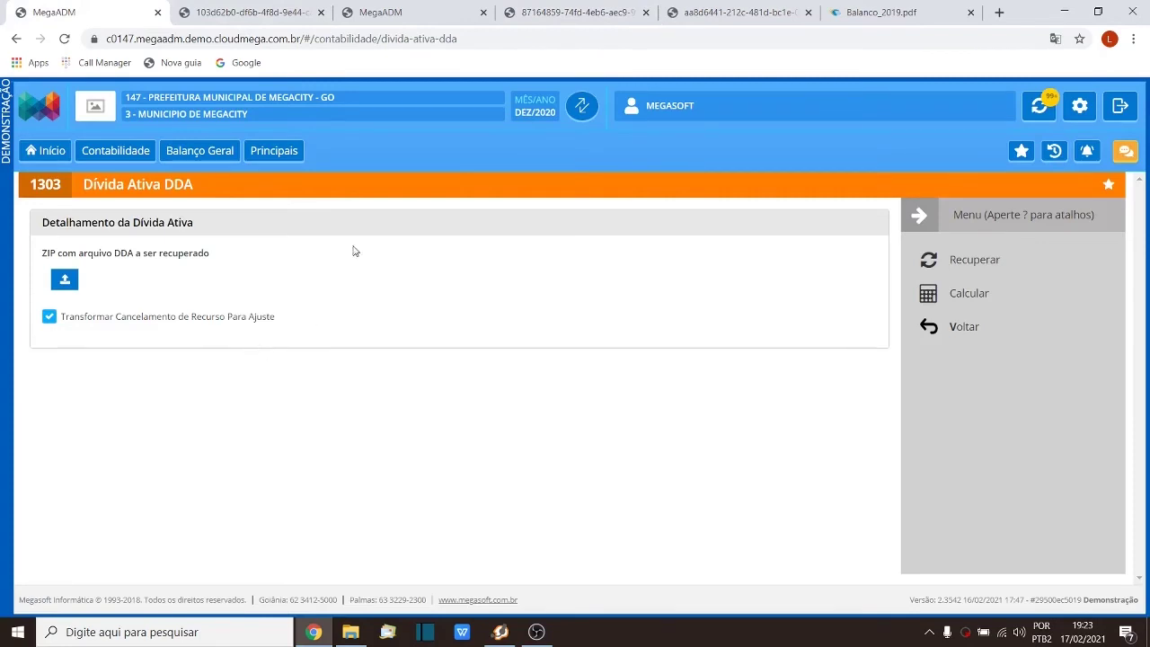
click(580, 11)
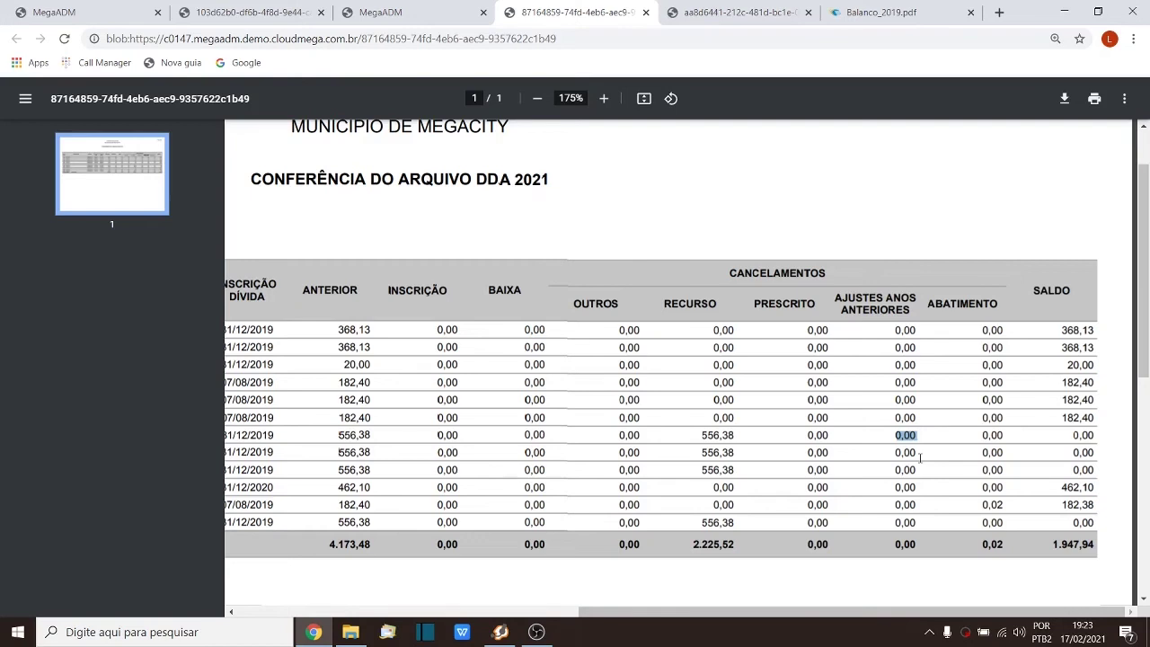
Step: Note the report's zero adjustments total and 4.173,48 Anterior total, then return to Dívida Ativa DDA
drag(895, 545, 914, 548)
drag(322, 544, 376, 545)
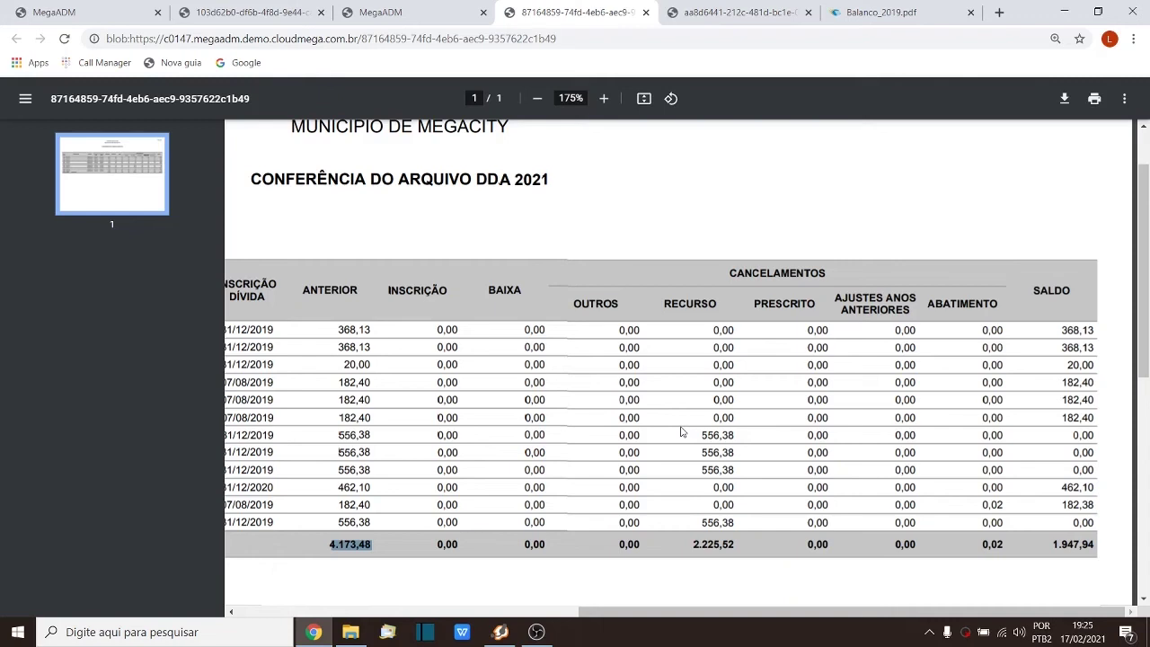
click(97, 11)
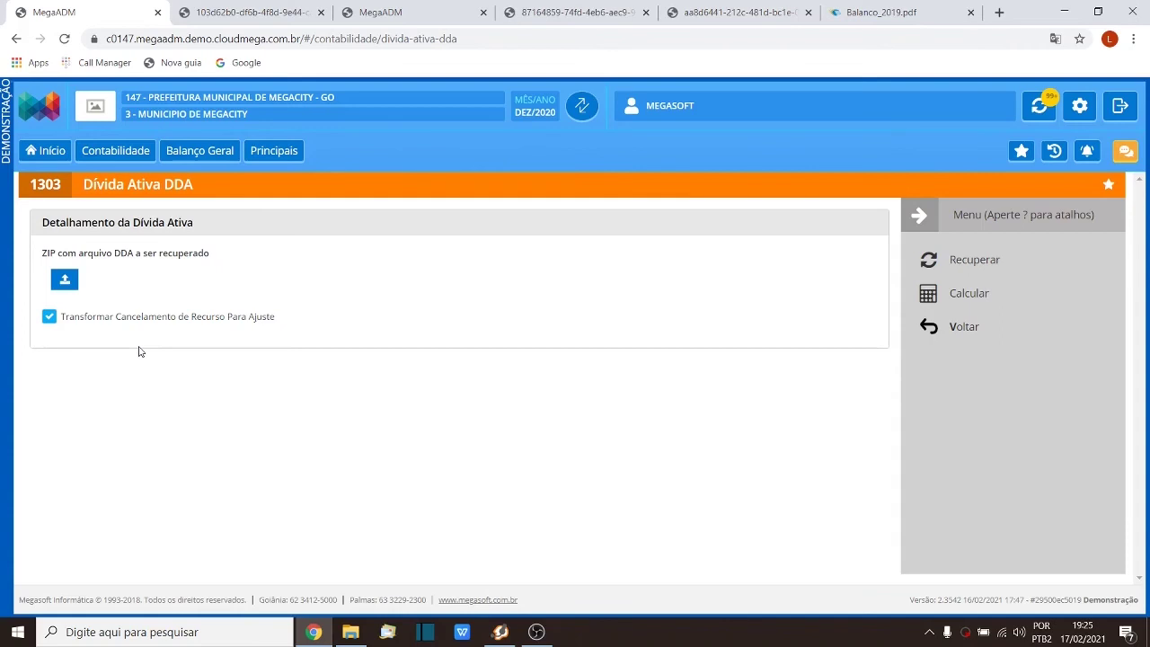
Step: In the installment session, open Dívida Ativa DDA and tick Transformar Cancelamento de Recurso Para Ajuste
click(387, 12)
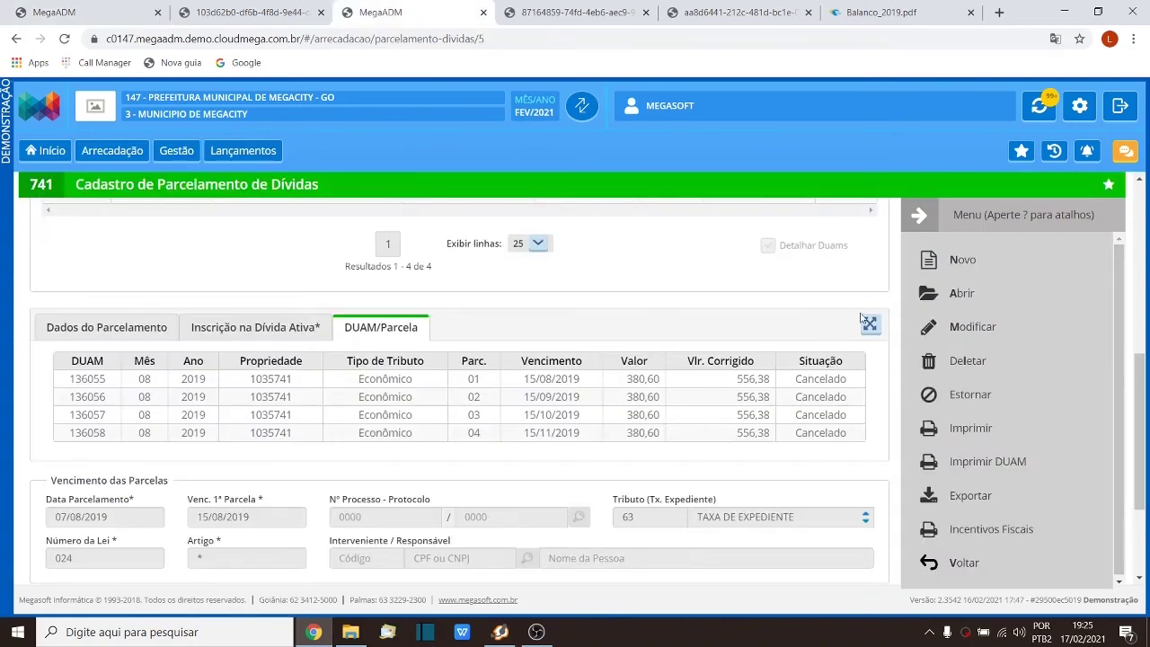
click(998, 561)
click(944, 369)
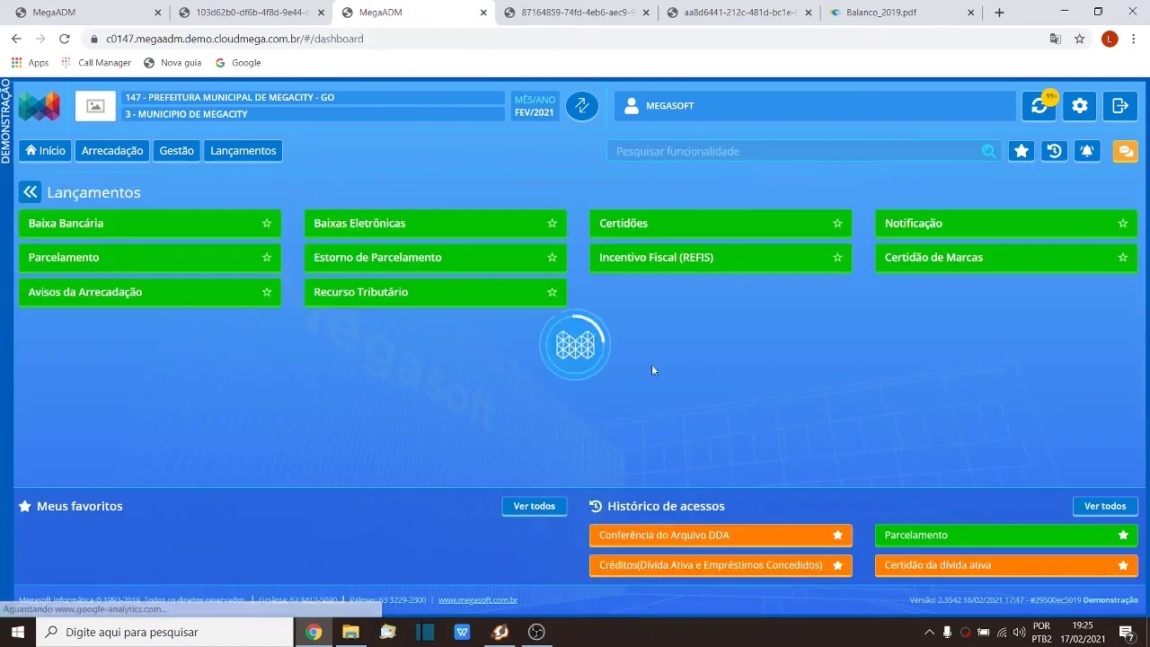
click(707, 535)
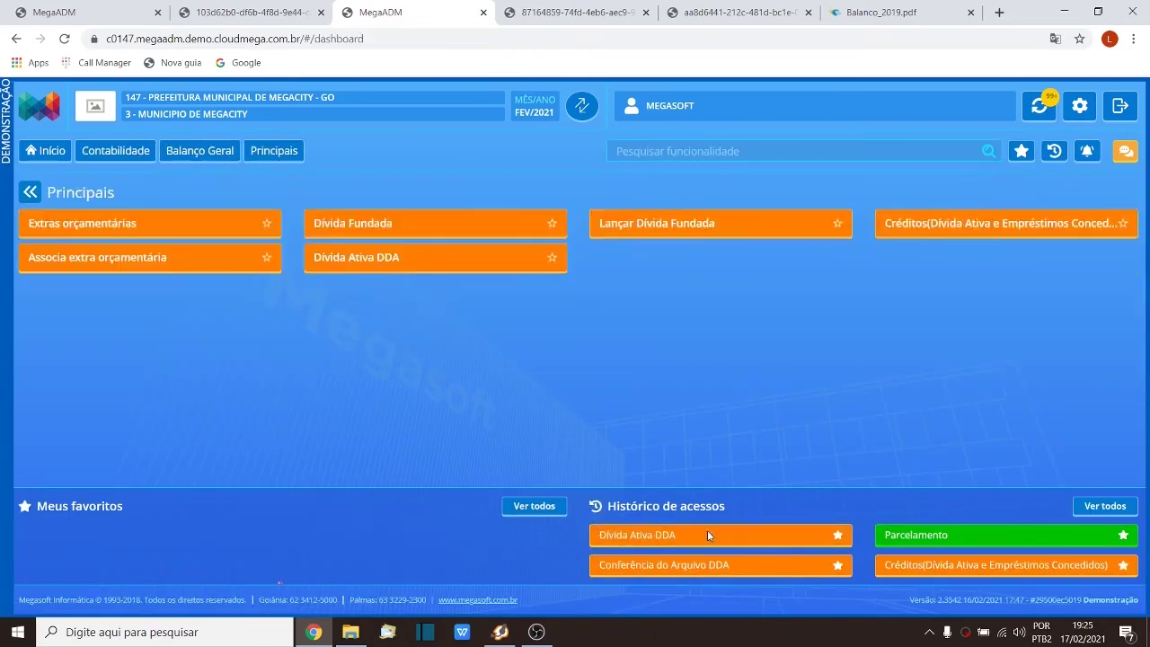
click(707, 535)
click(183, 318)
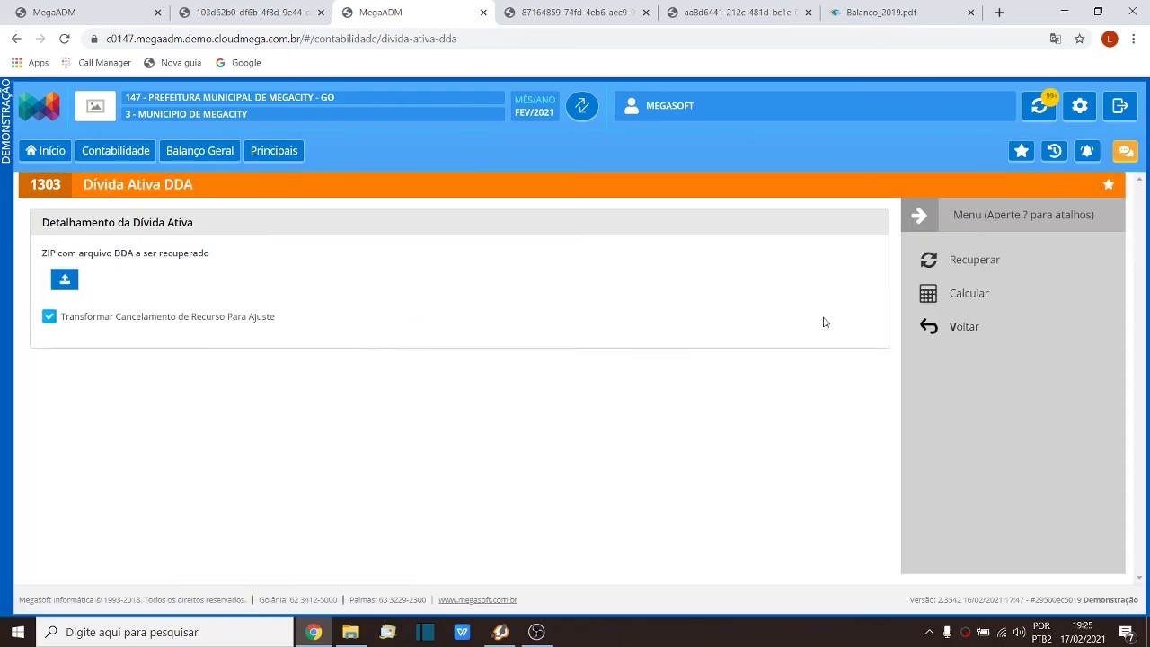
Step: Run Calcular on the DDA and dismiss the CPF/CNPJ and DUAM error lists
click(980, 303)
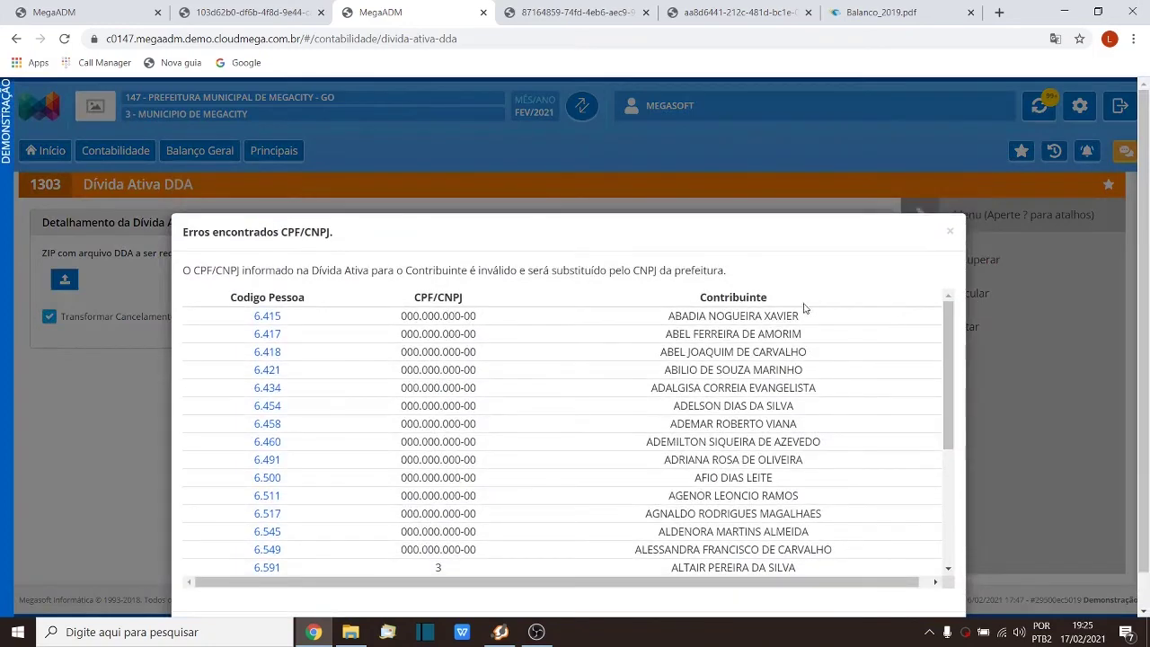
click(805, 596)
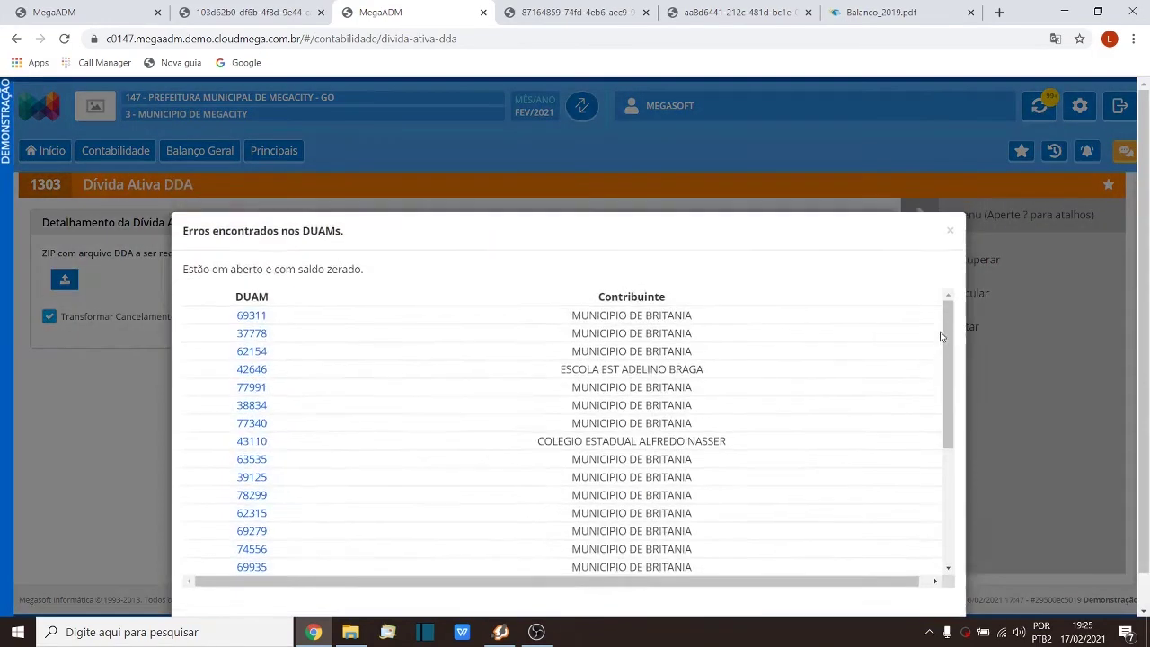
scroll(837, 503, down, 3)
click(797, 595)
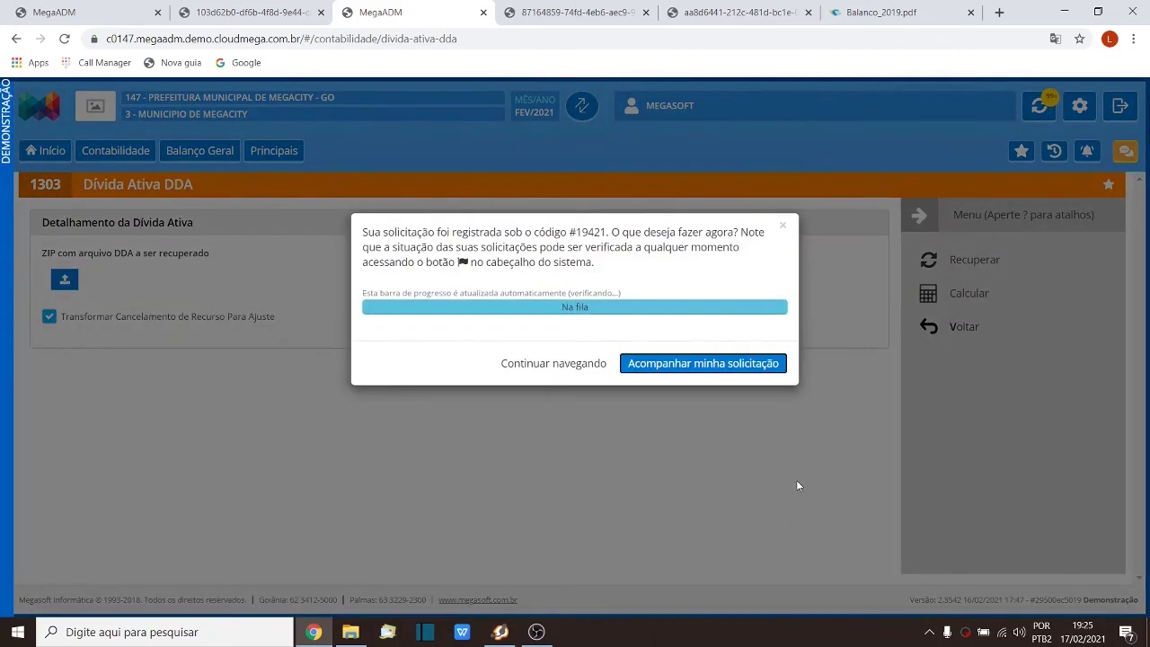
Step: Confirm the calculation request was processed and go back to the Principais dashboard
click(601, 8)
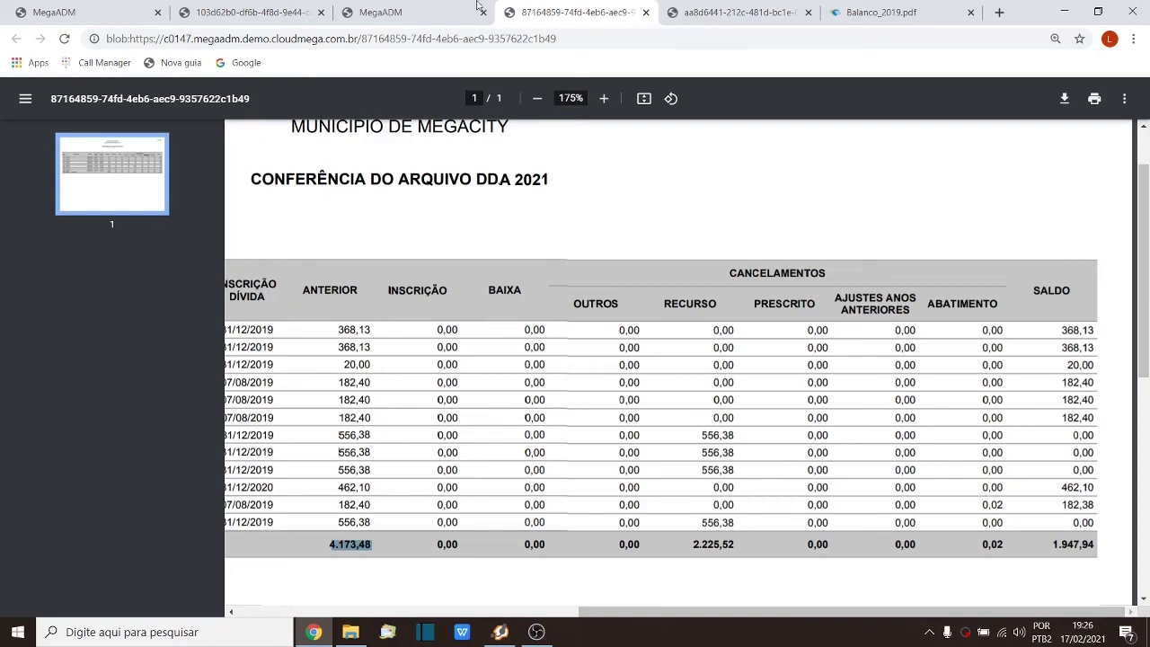
click(414, 13)
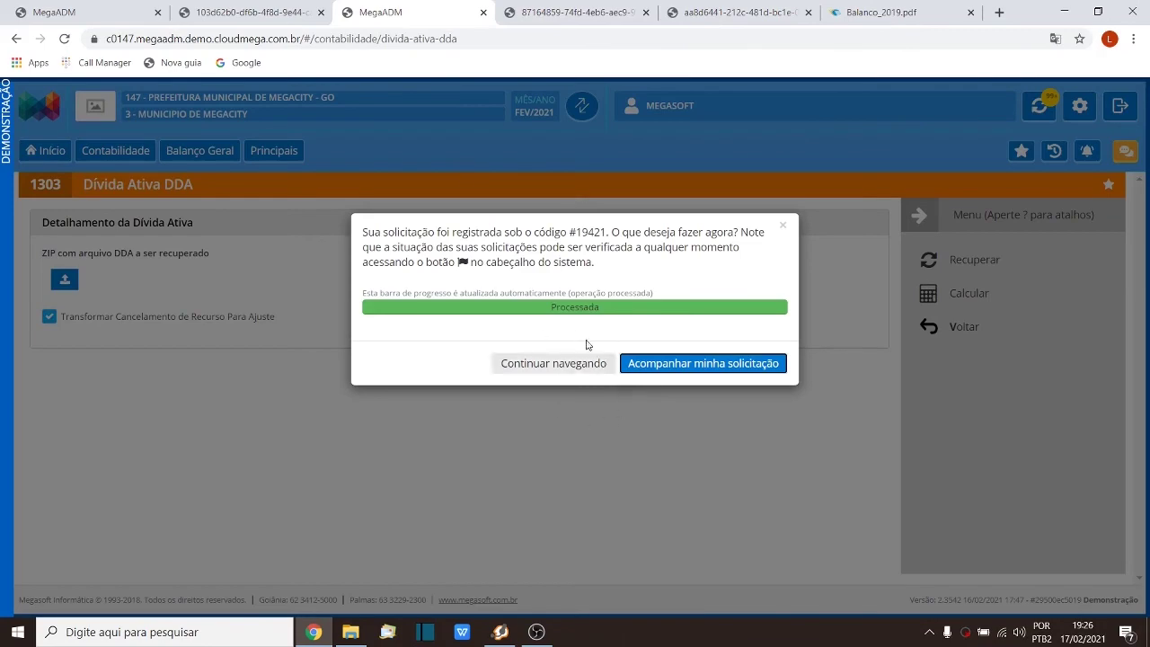
click(783, 224)
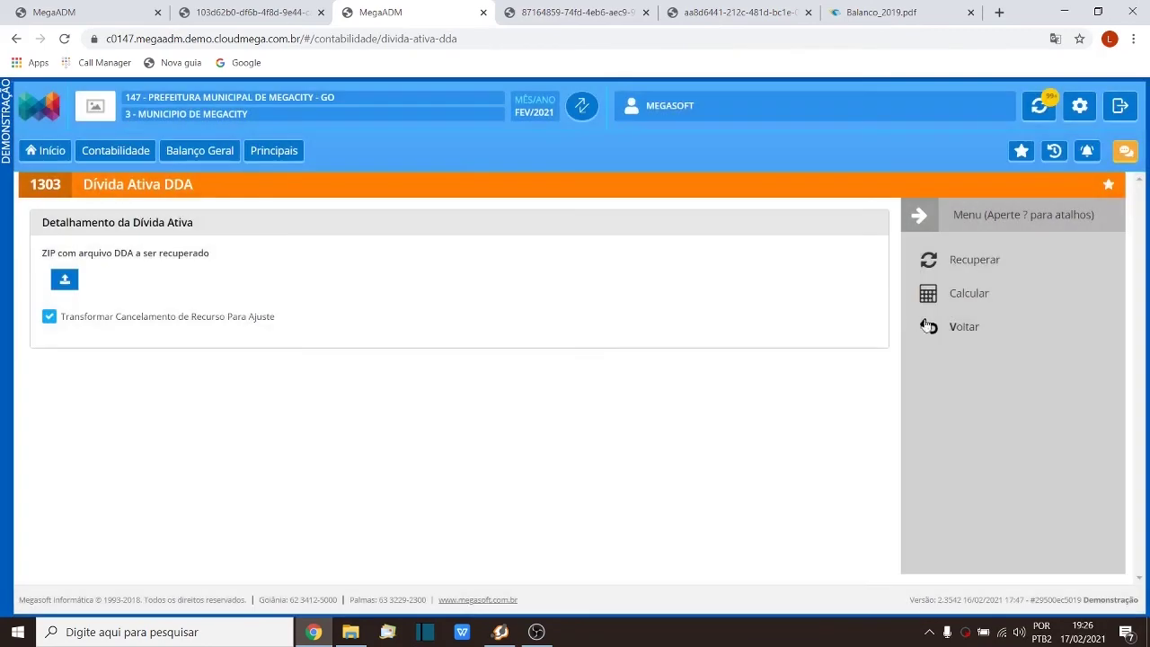
key(v)
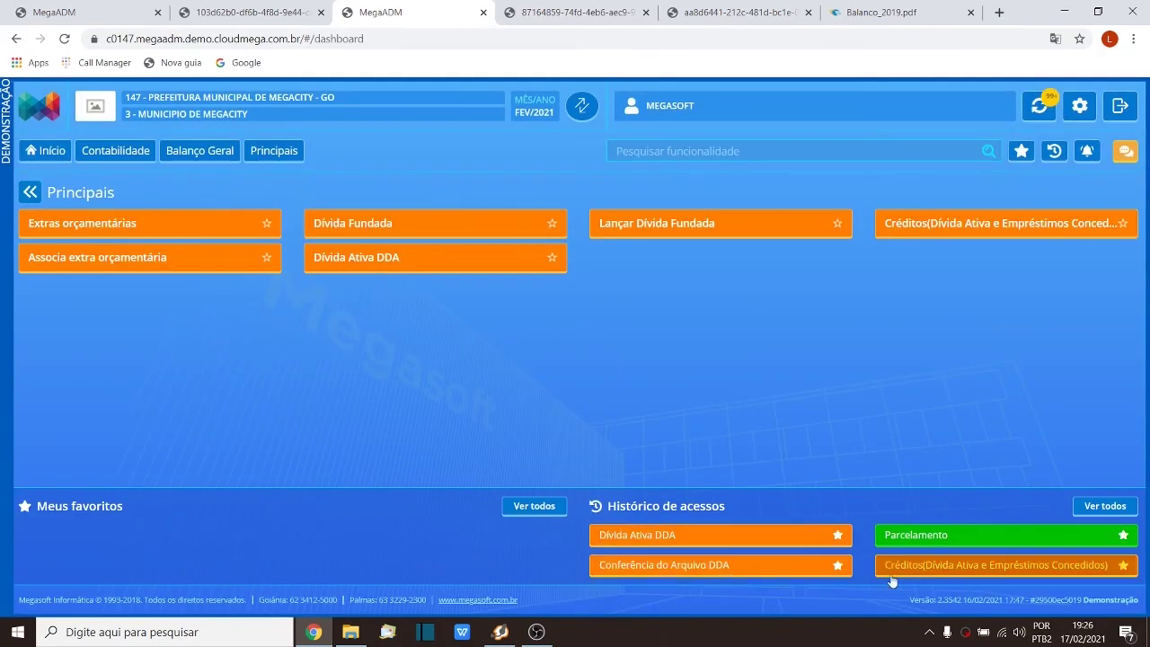
Step: Set the Conferência do Arquivo DDA report to generate per Contribuinte for code 6571
click(716, 566)
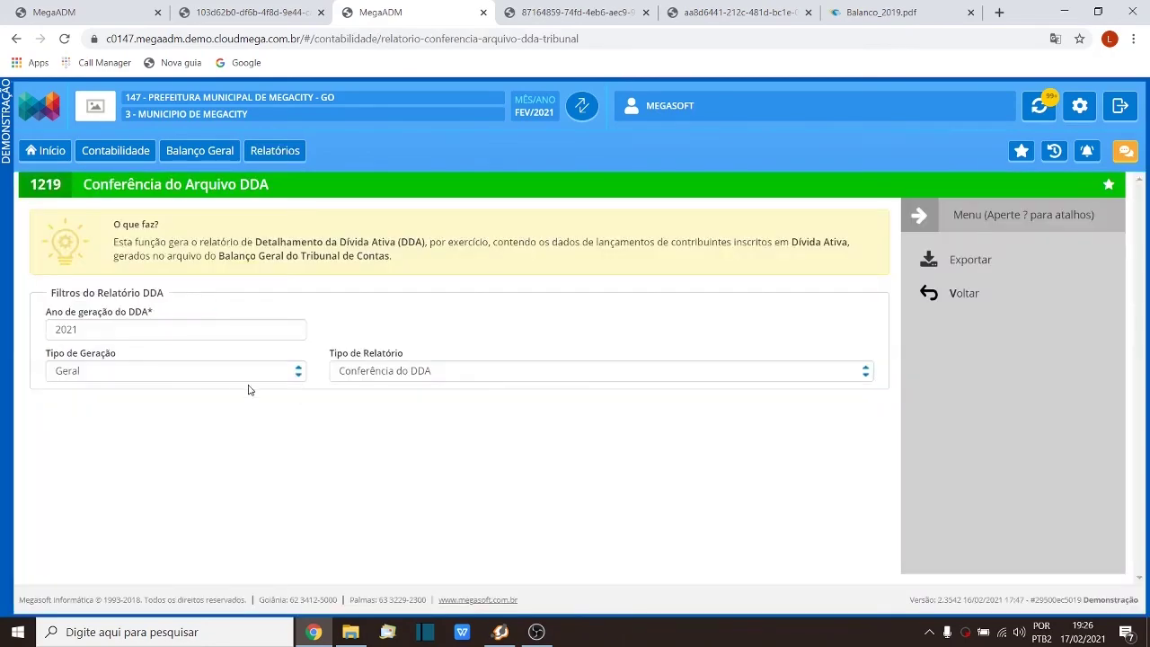
click(193, 372)
click(184, 402)
click(141, 418)
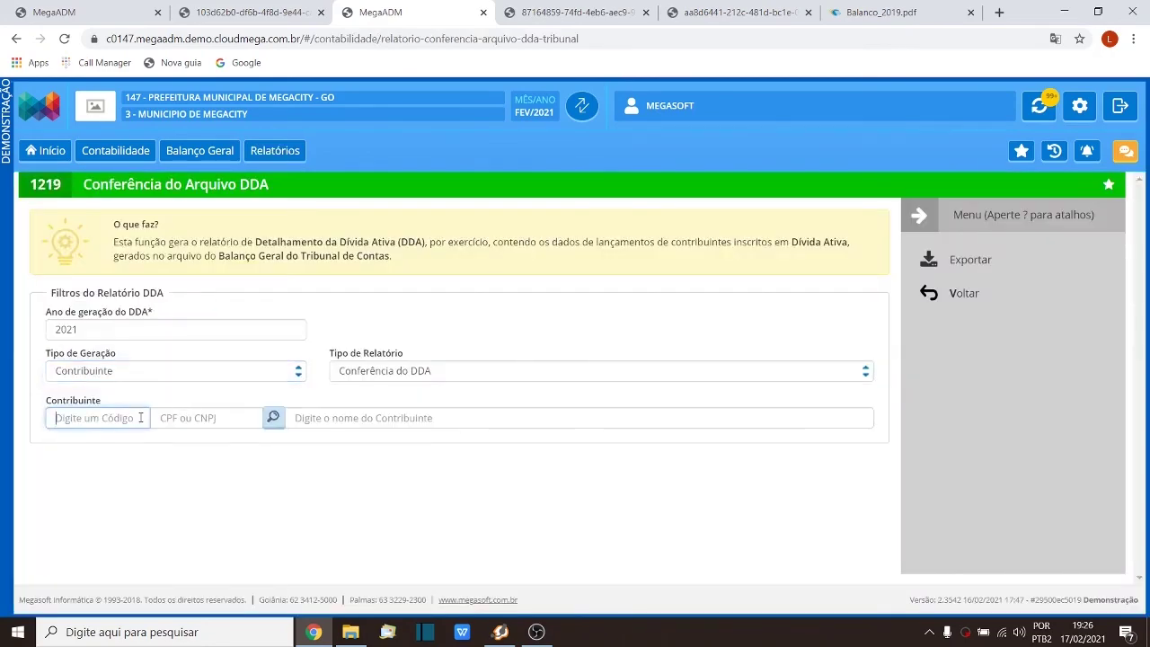
text(6571)
key(Tab)
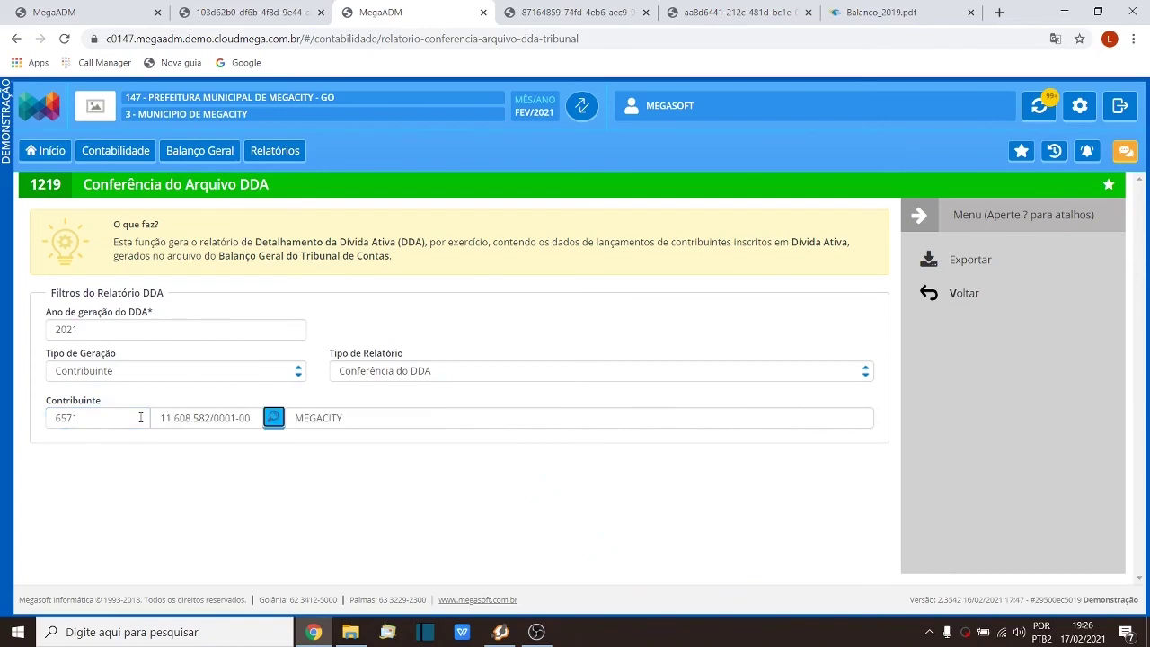
Step: Export the conference report as PDF and view it in a new tab
click(994, 266)
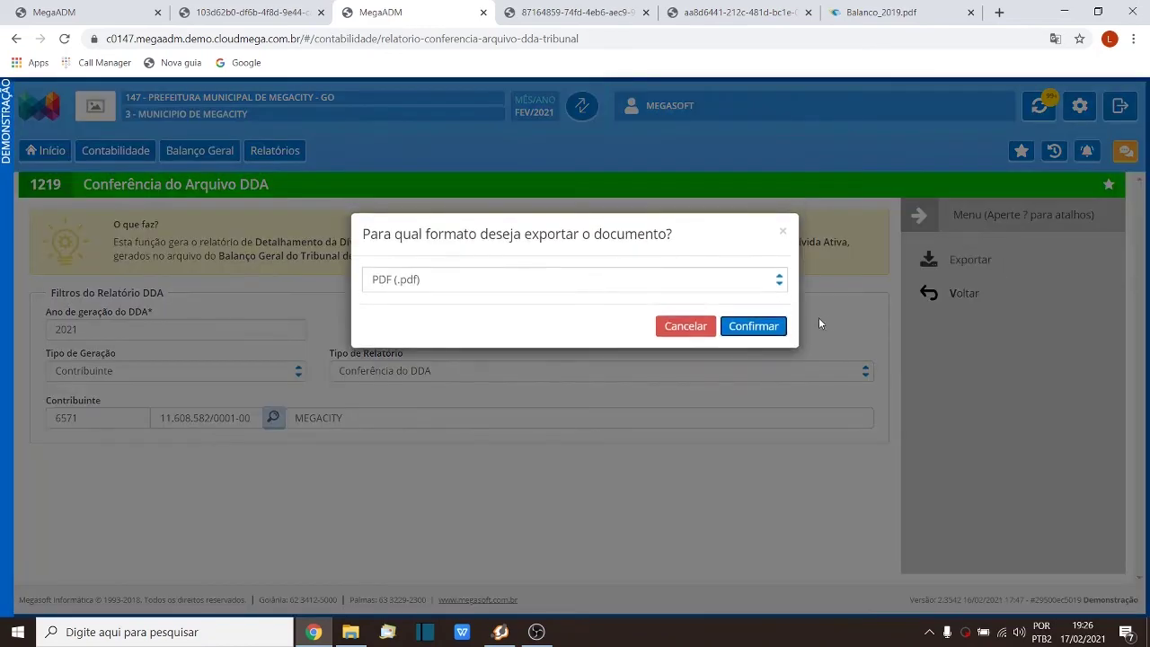
click(755, 329)
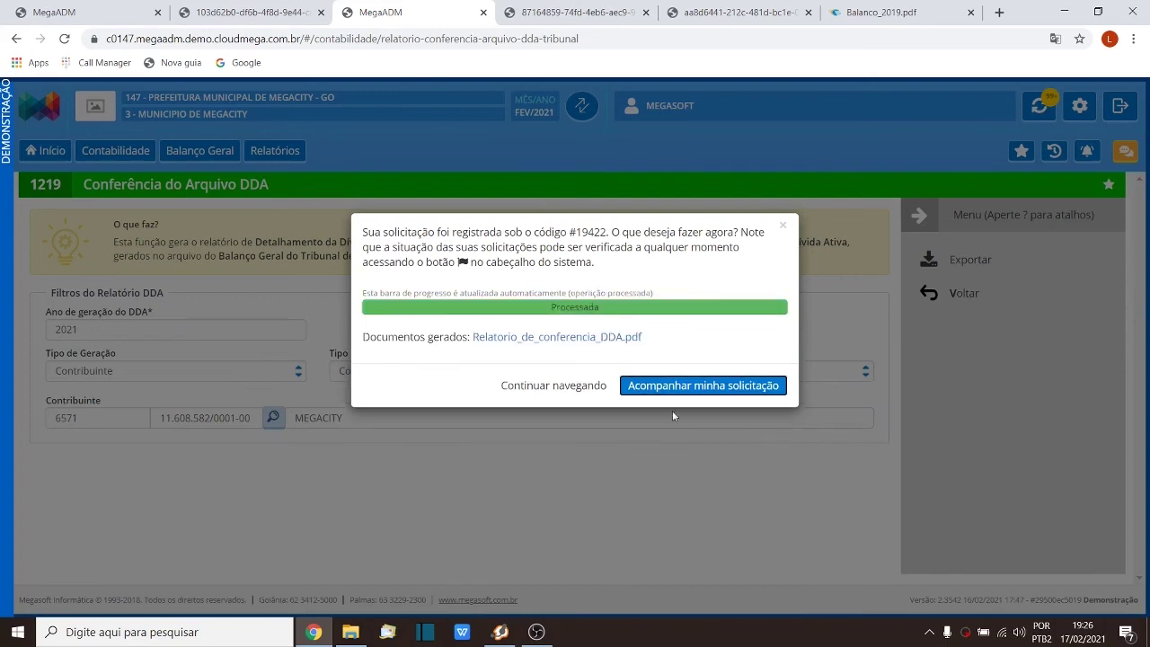
click(622, 337)
click(777, 272)
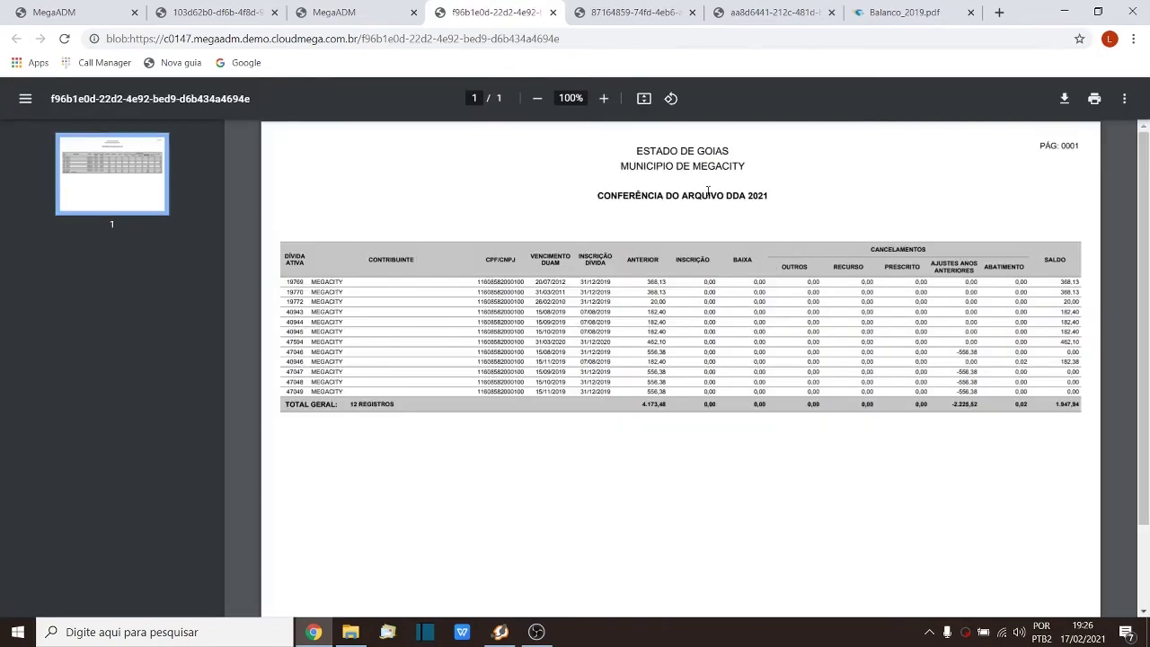
Step: Zoom the conference report to 175% and scroll right to the Ajustes Anos Anteriores and Saldo columns
click(604, 98)
click(604, 98)
click(604, 99)
click(606, 100)
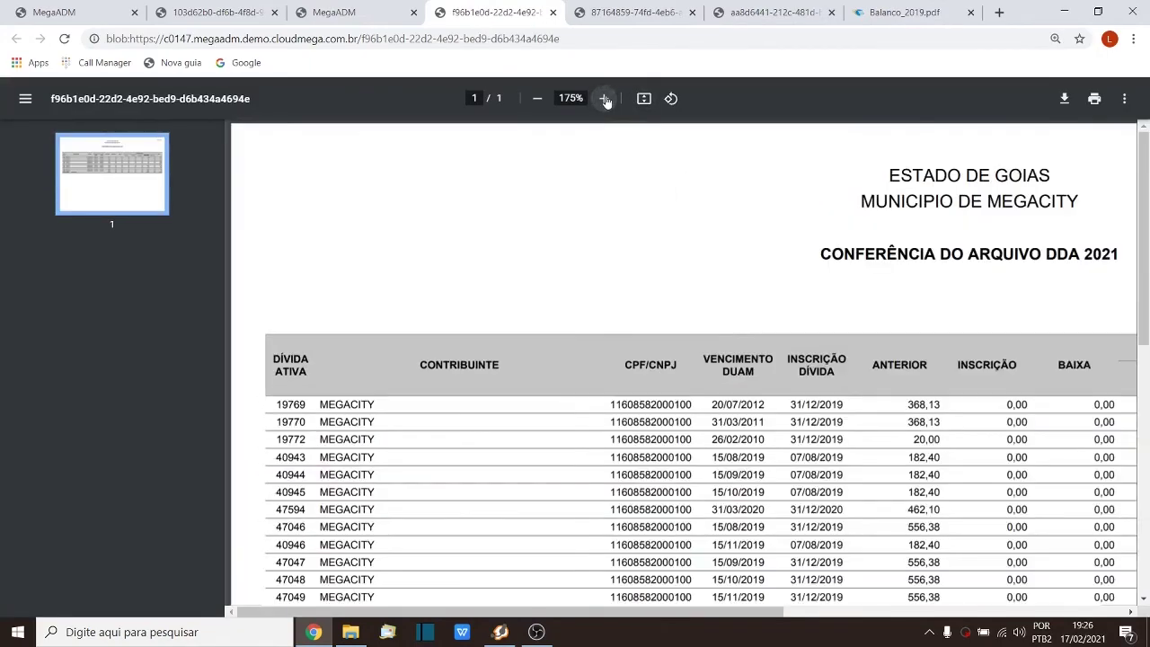
scroll(690, 305, down, 3)
drag(674, 612, 827, 609)
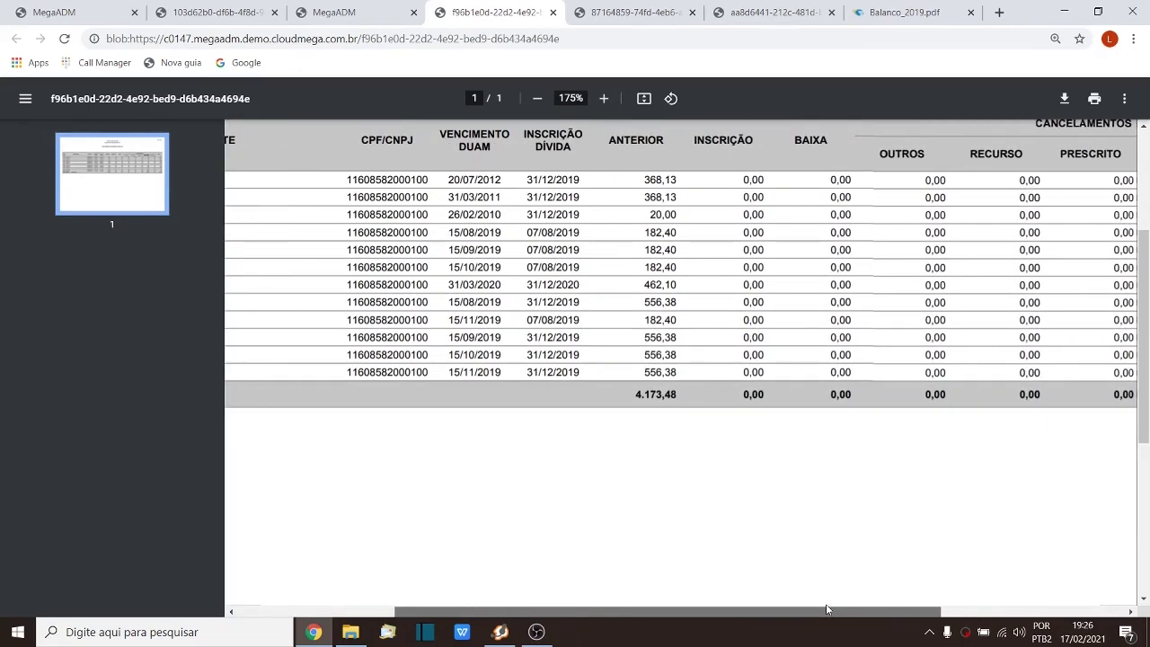
drag(826, 609, 950, 609)
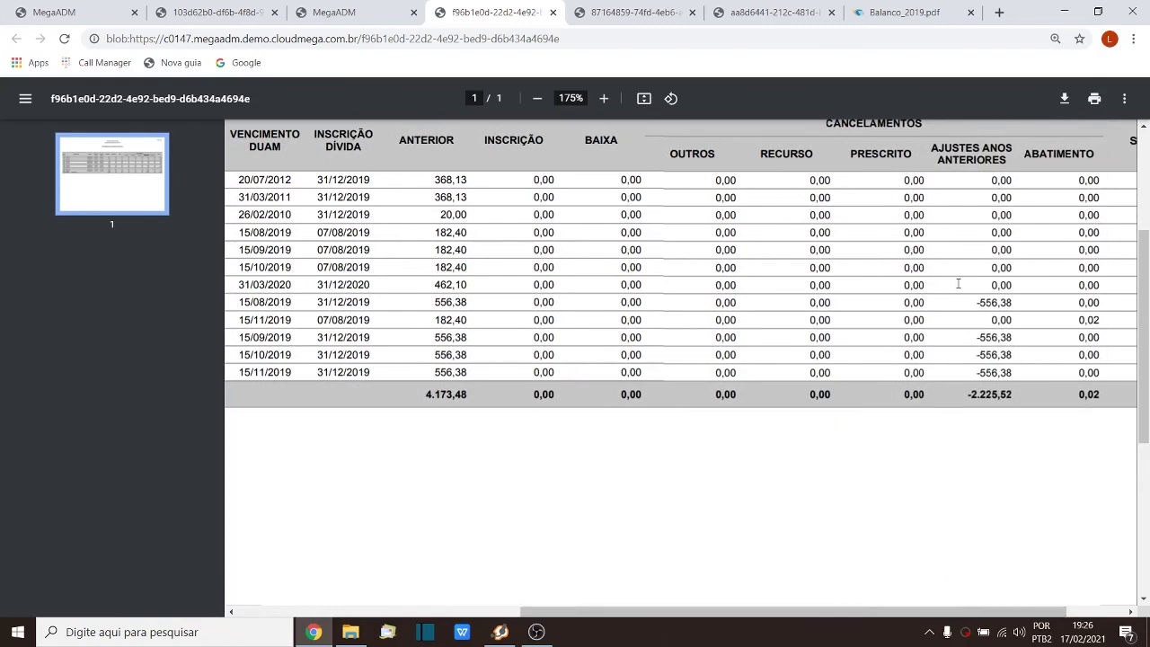
Step: Highlight a -556,38 adjustment value under Ajustes Anos Anteriores, then clear the selection
drag(976, 302, 993, 302)
click(994, 372)
drag(659, 611, 796, 620)
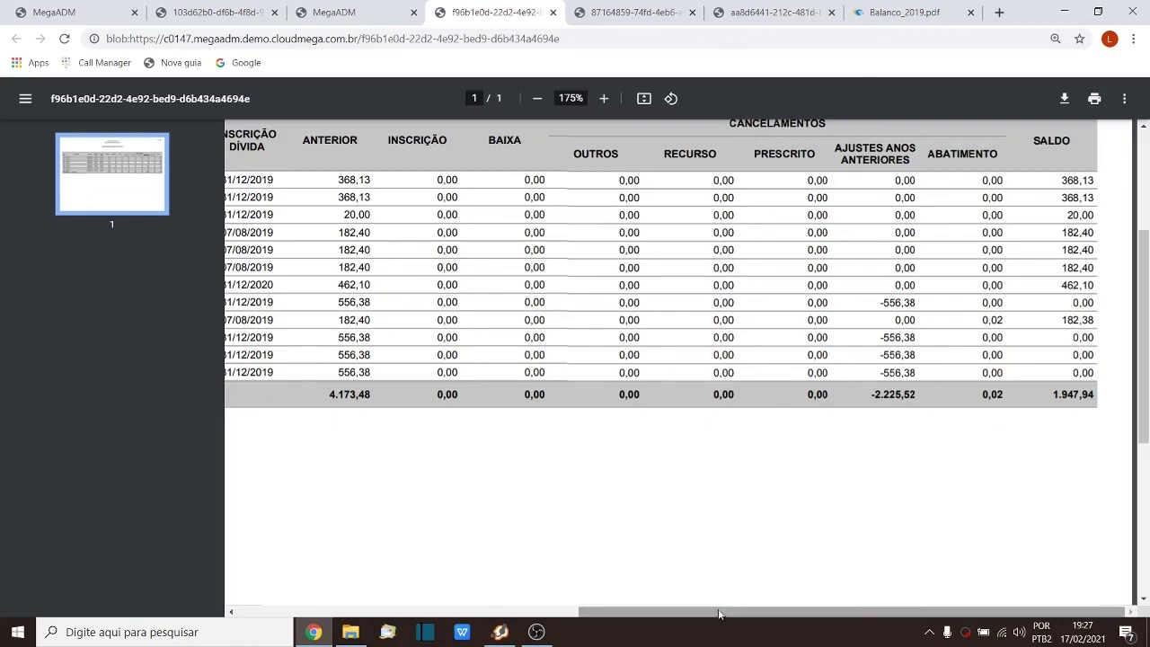
Step: Scroll back left and highlight the 182,40 value and 4.173,48 total in the Anterior column
drag(719, 615, 532, 615)
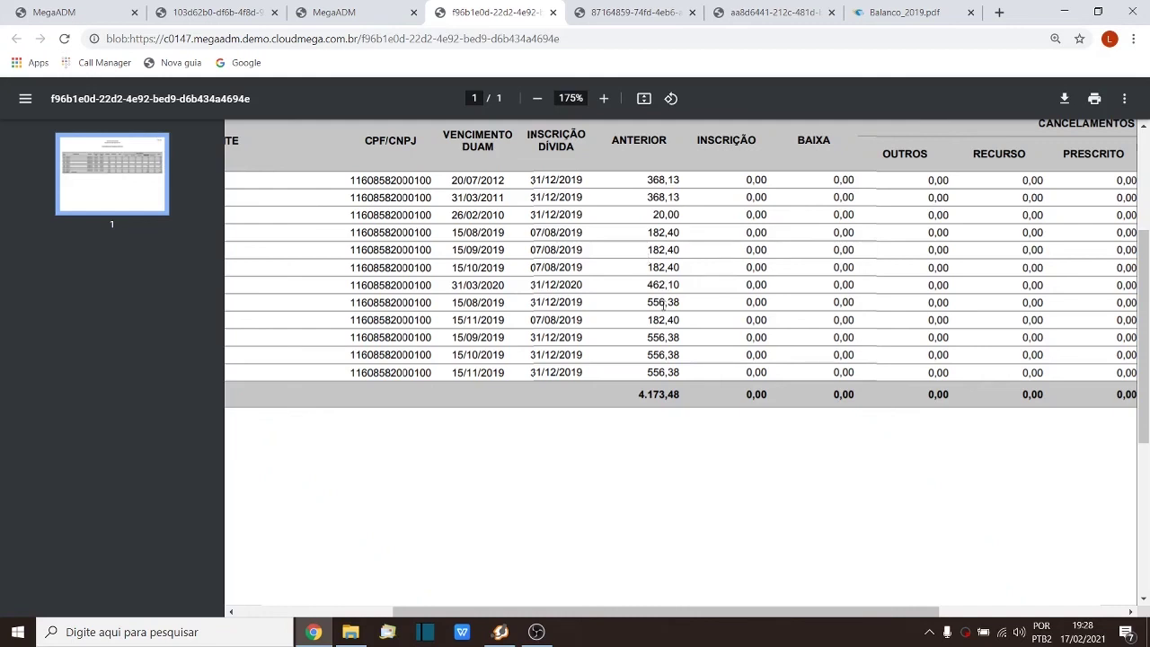
drag(647, 320, 688, 320)
drag(646, 320, 683, 320)
drag(635, 396, 685, 397)
click(651, 337)
click(809, 196)
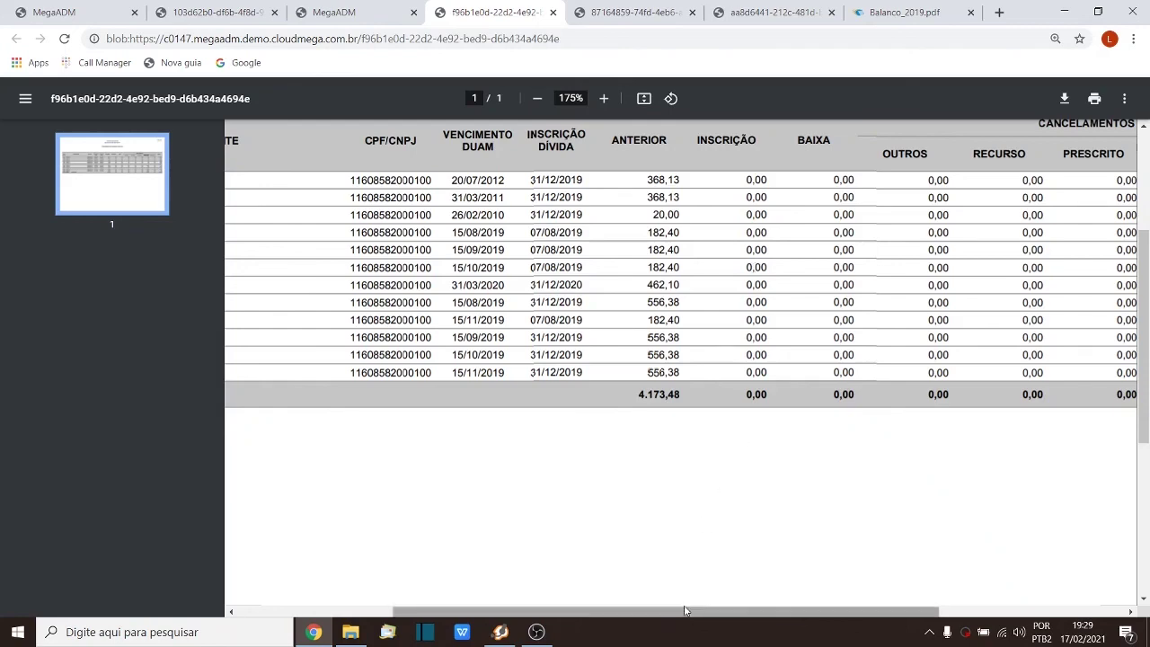
Step: Scan the report table columns horizontally, then switch to the Balanco_2019.pdf layout manual
drag(706, 612, 896, 622)
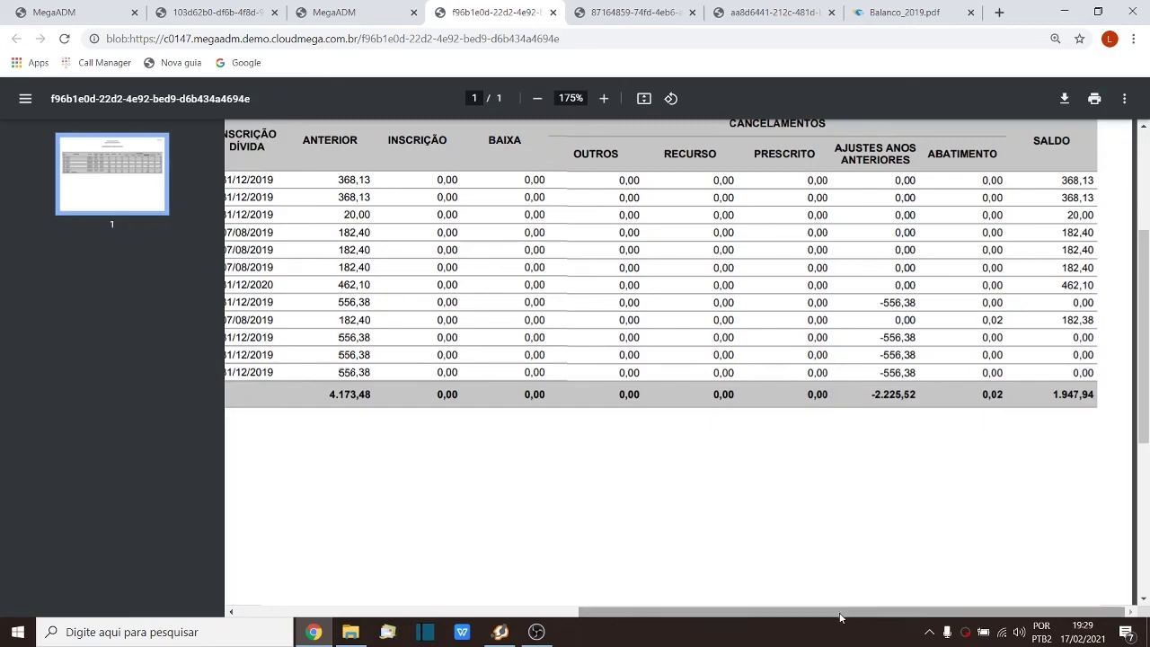
drag(837, 618, 465, 602)
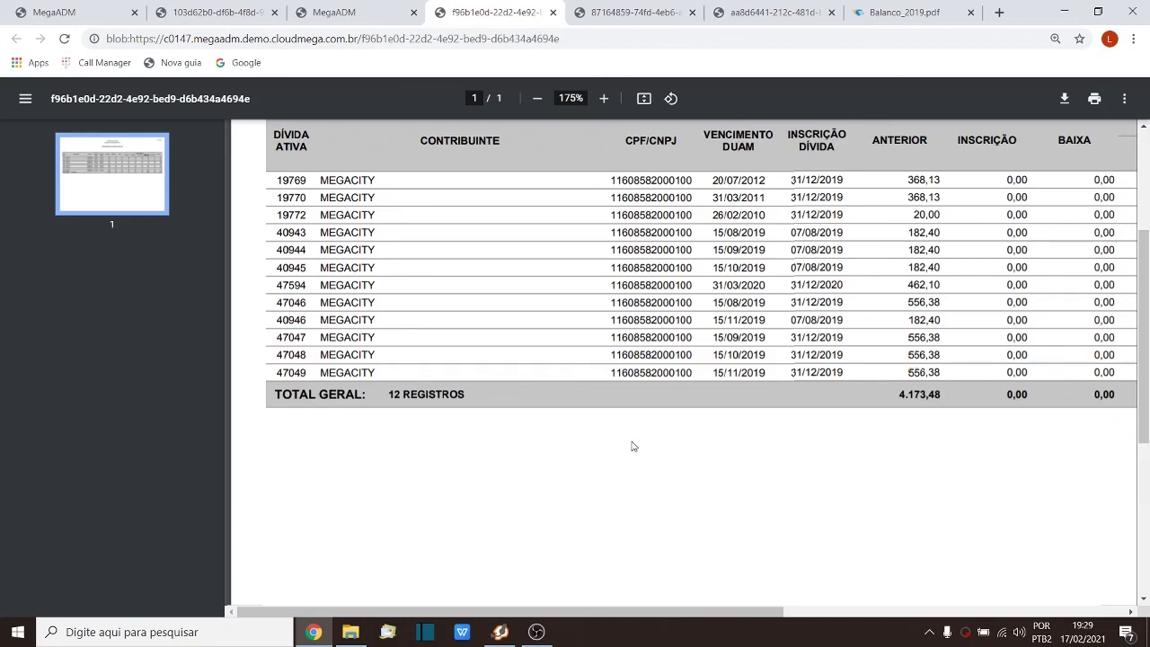
drag(732, 618, 980, 610)
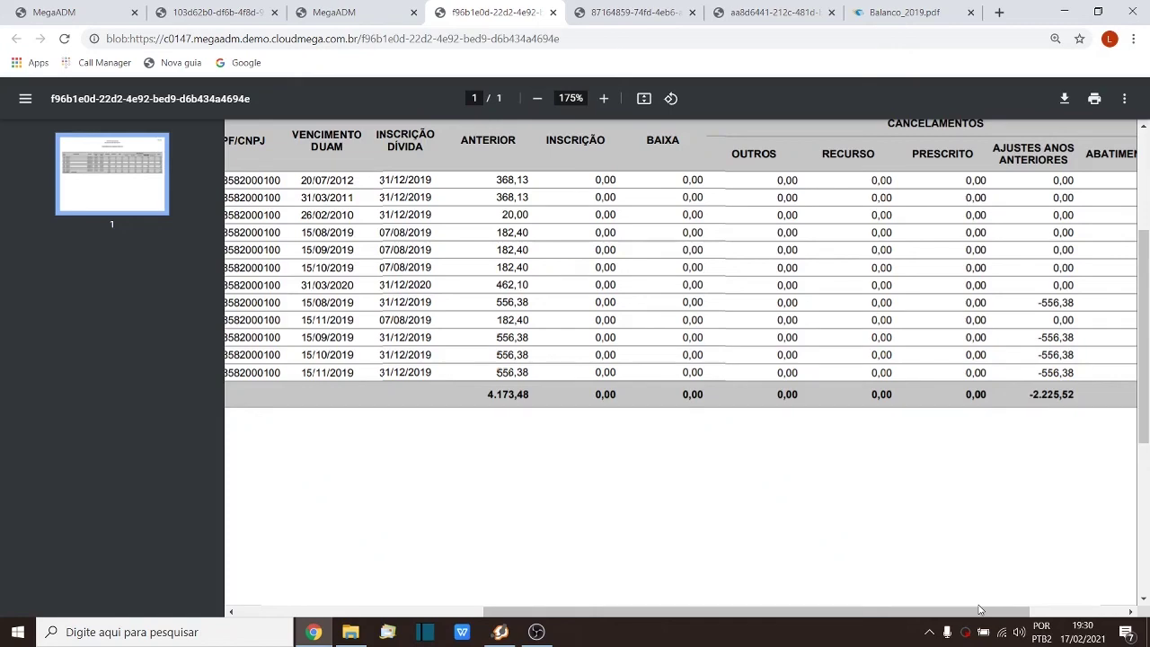
drag(981, 610, 1076, 610)
click(894, 16)
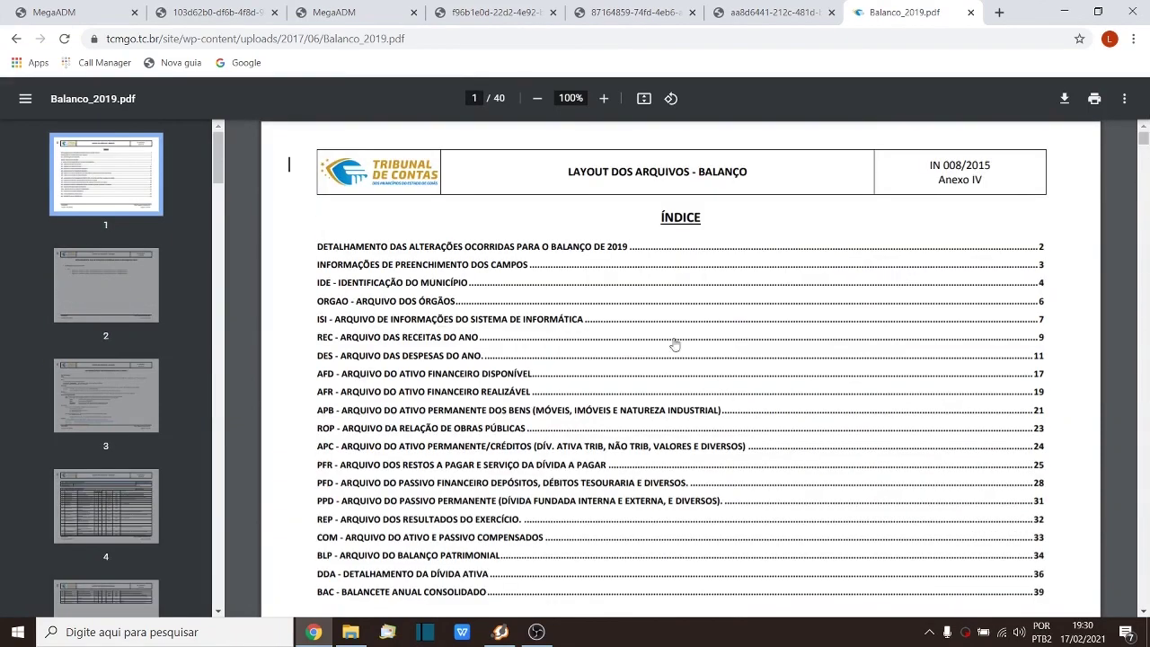
Step: Jump from the index to the 'DDA - Detalhamento da Dívida Ativa' layout, then return to the report
scroll(663, 350, down, 1)
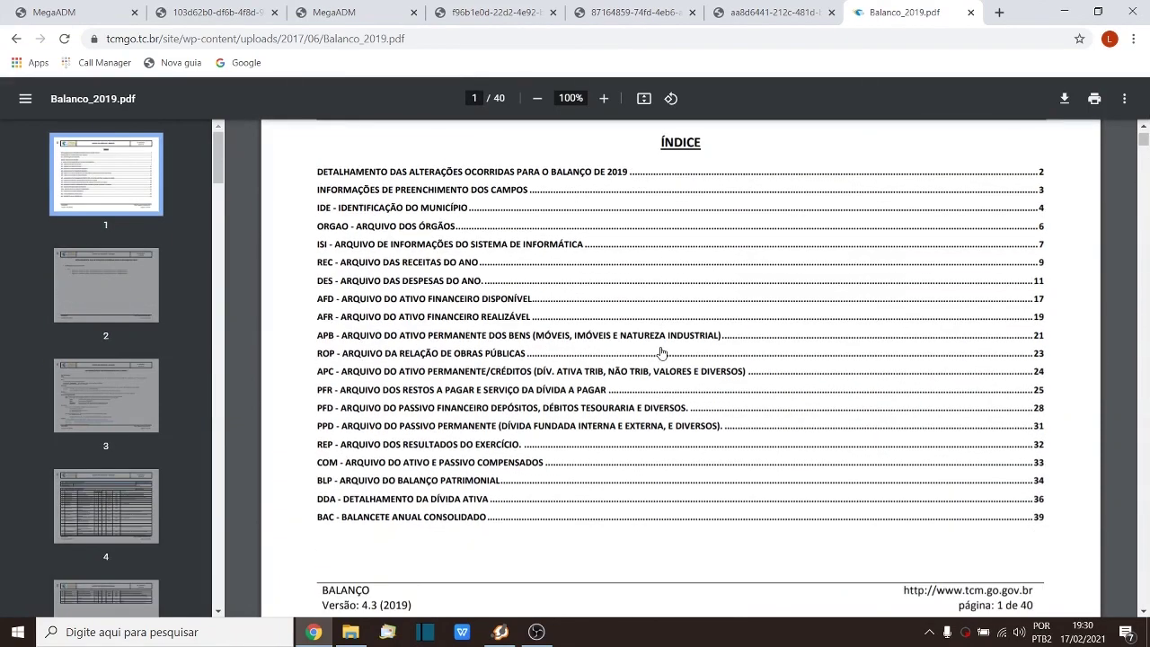
click(378, 505)
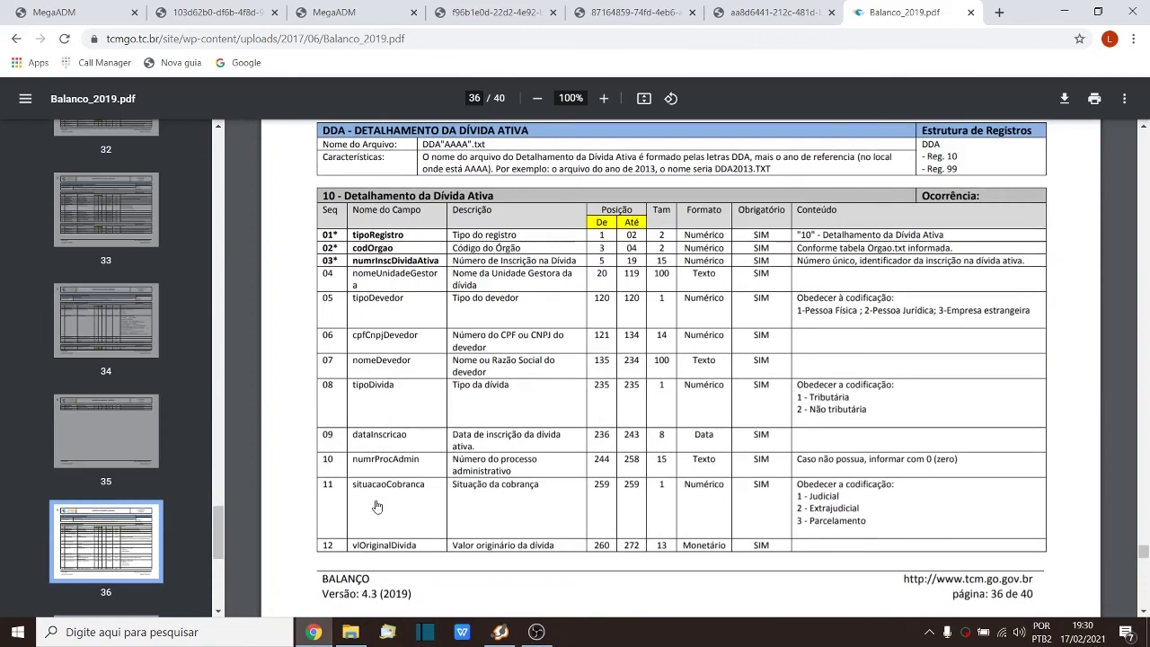
click(494, 13)
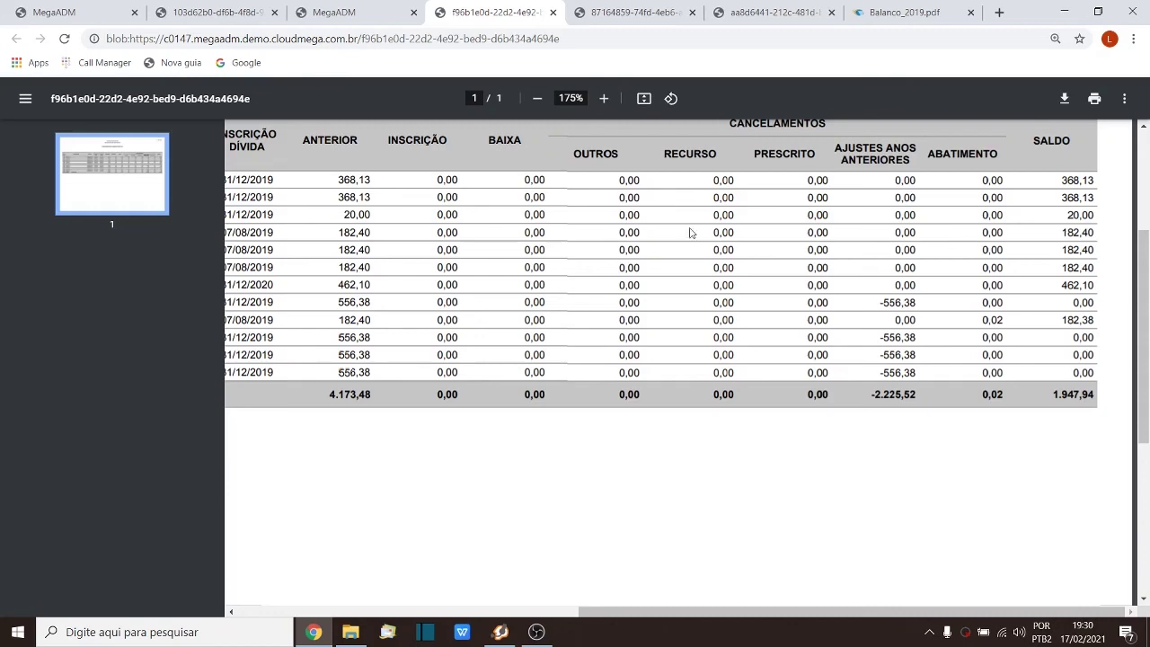
Step: Dismiss the request-registered message in MegaADM and return to the 1303 Dívida Ativa DDA page
click(328, 11)
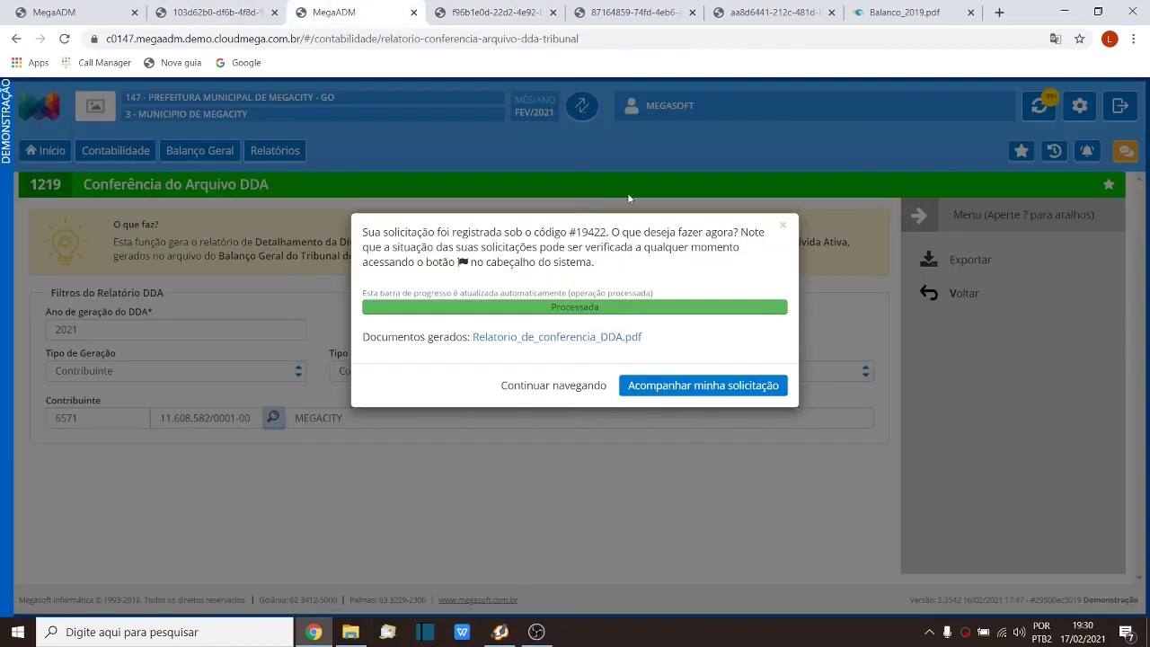
click(787, 219)
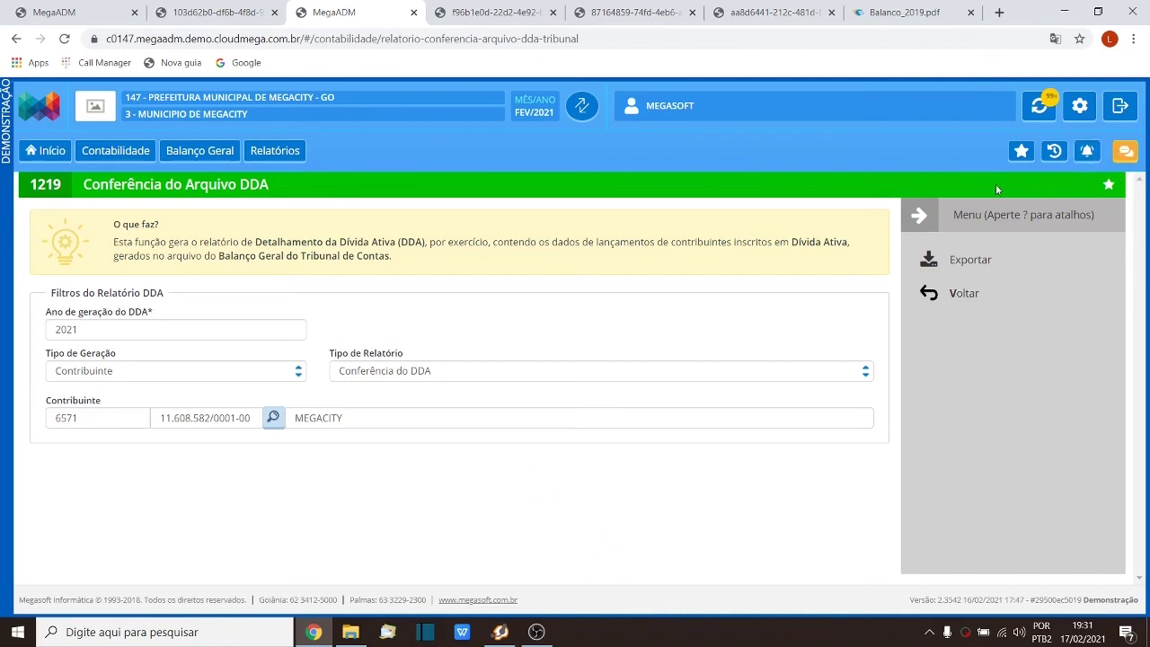
click(504, 12)
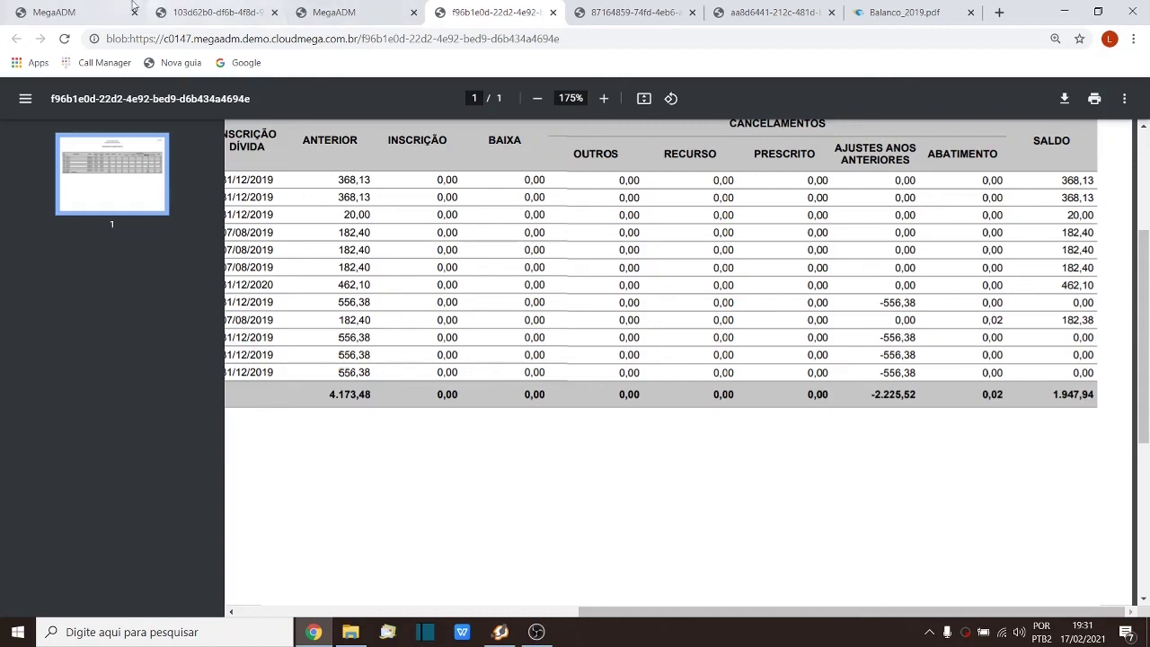
click(72, 7)
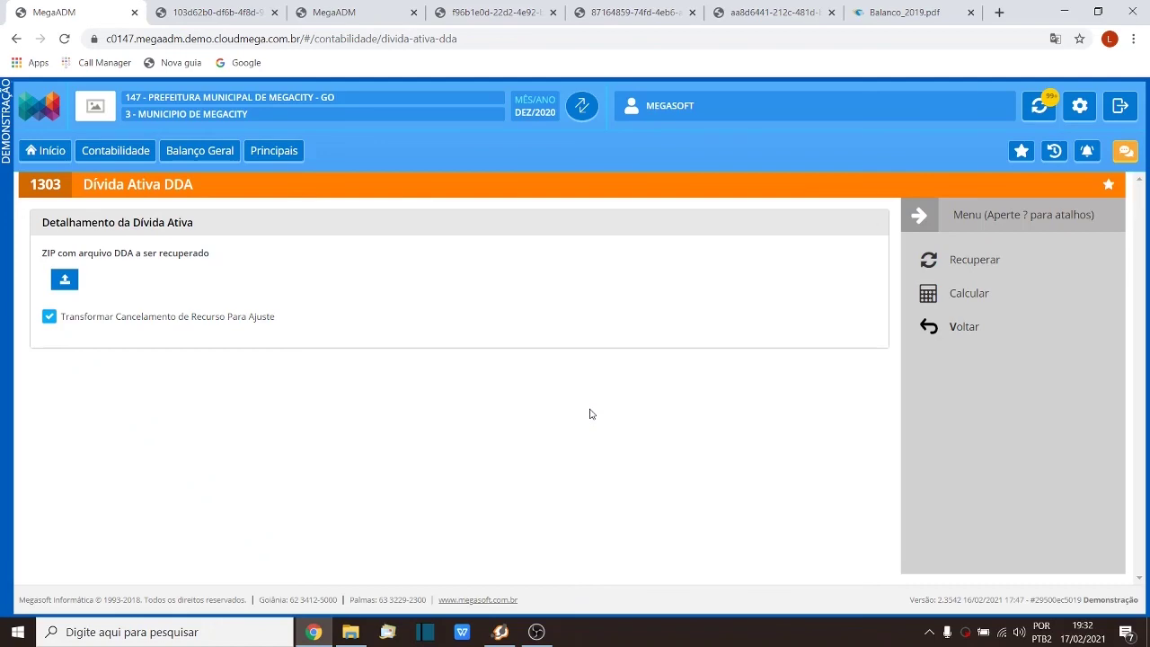
Step: Leave the Balanco_2019.pdf manual and the 1303 Dívida Ativa DDA page, going back to Principais via Voltar
click(872, 10)
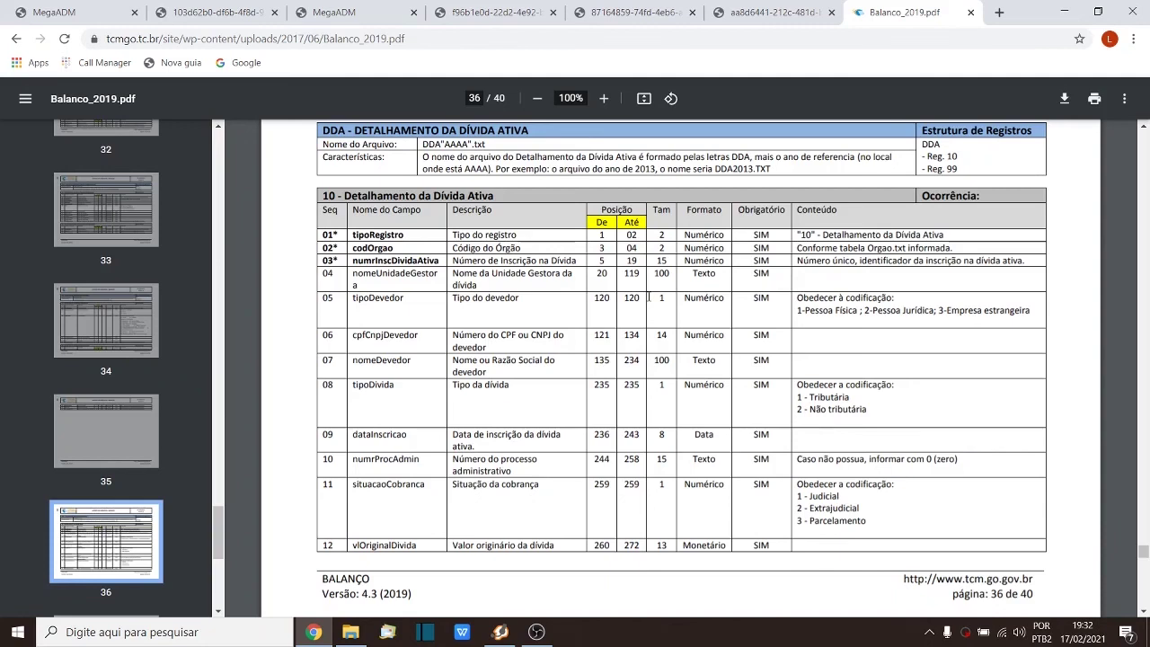
click(59, 9)
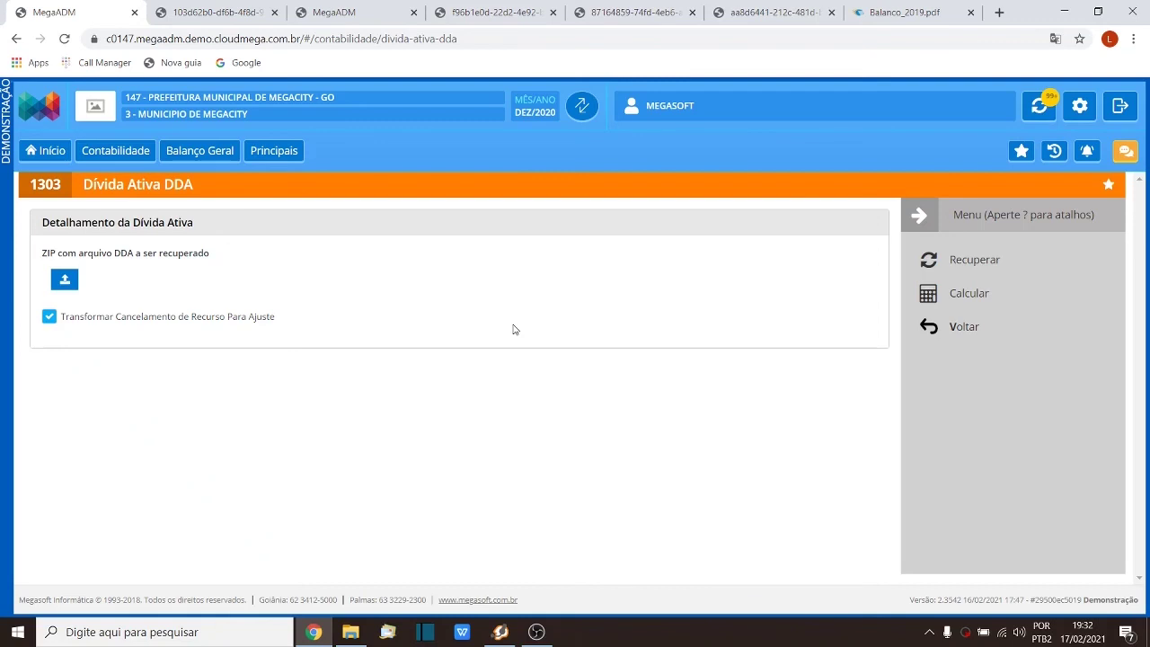
click(956, 330)
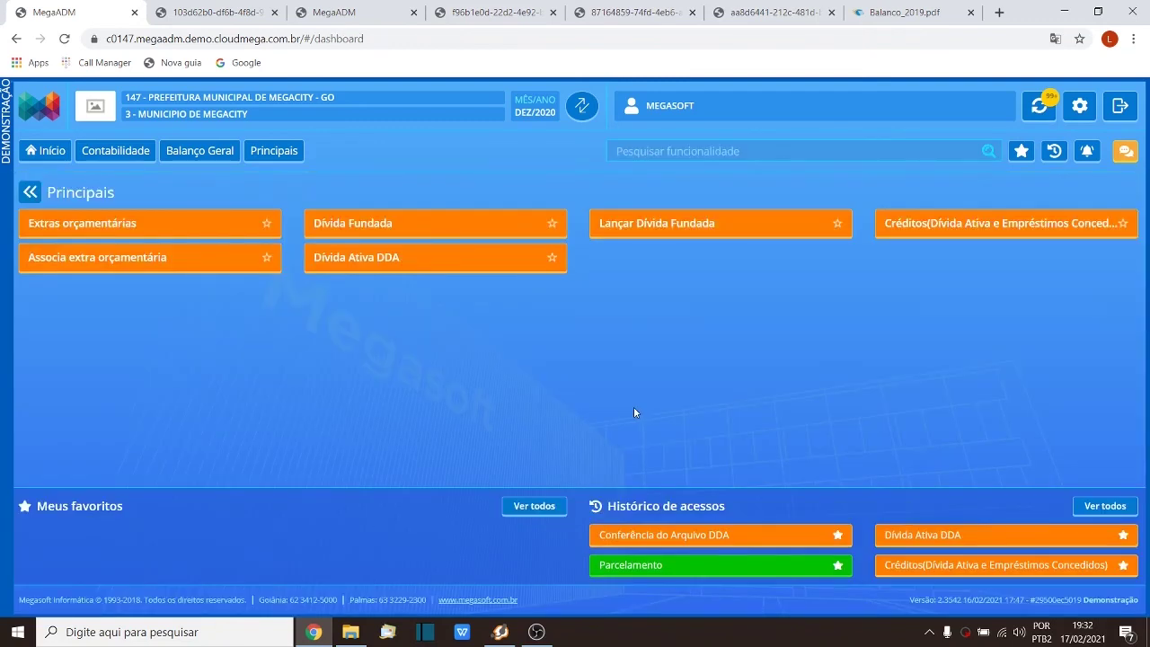
click(536, 632)
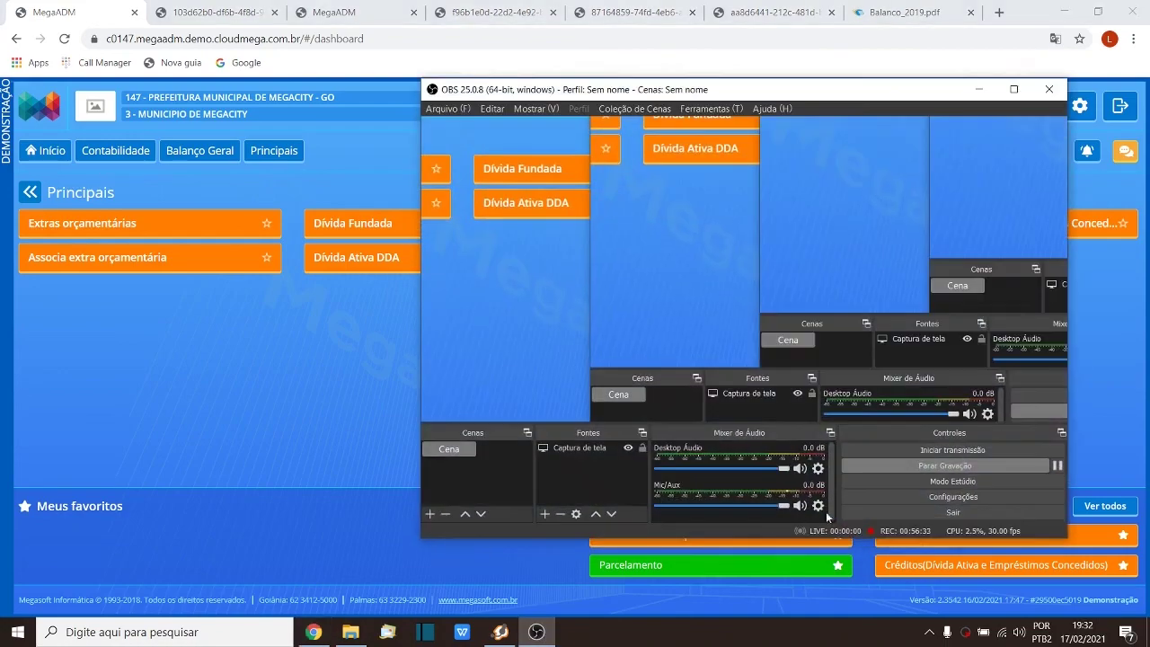